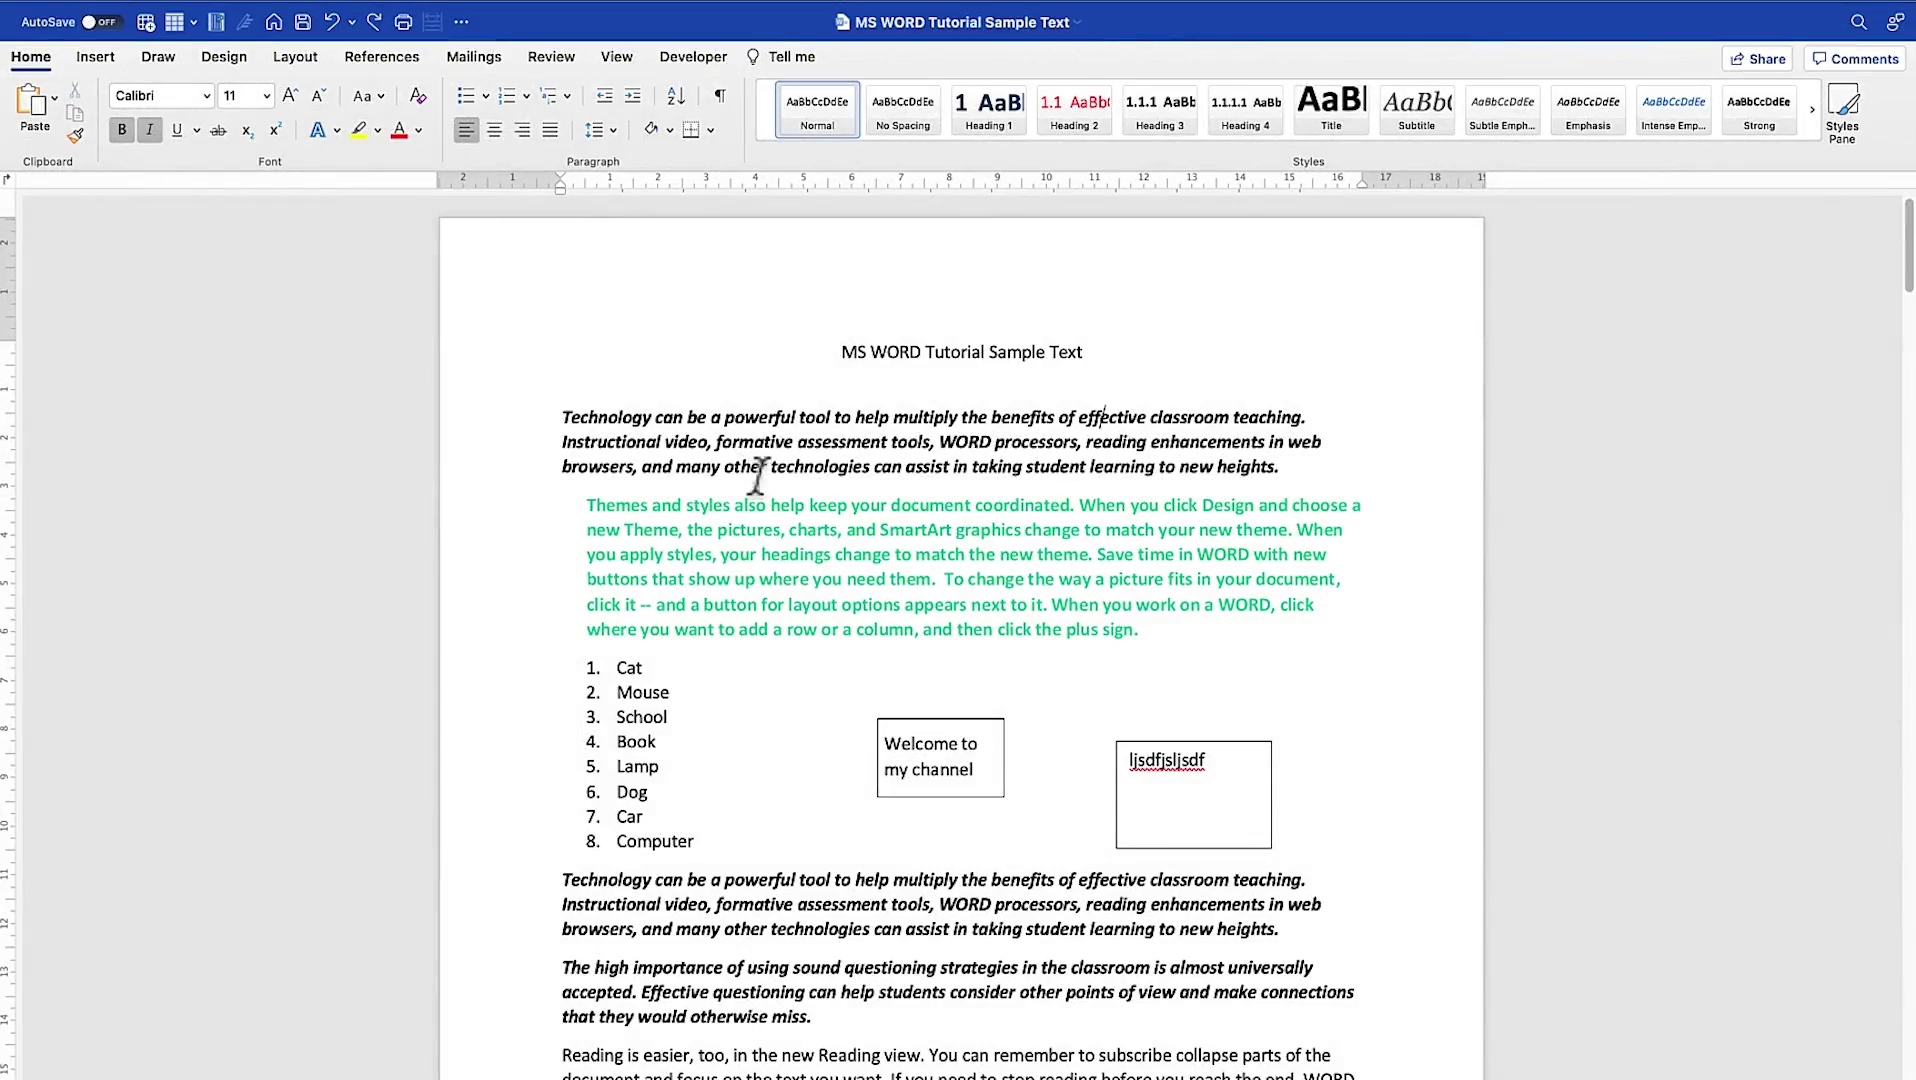
# - Scroll through the MS WORD Tutorial Sample Text document and bring up the Layout ribbon
pyautogui.scroll(-3, 794, 550)
pyautogui.scroll(-10, 794, 550)
pyautogui.scroll(14, 791, 547)
pyautogui.click(305, 57)
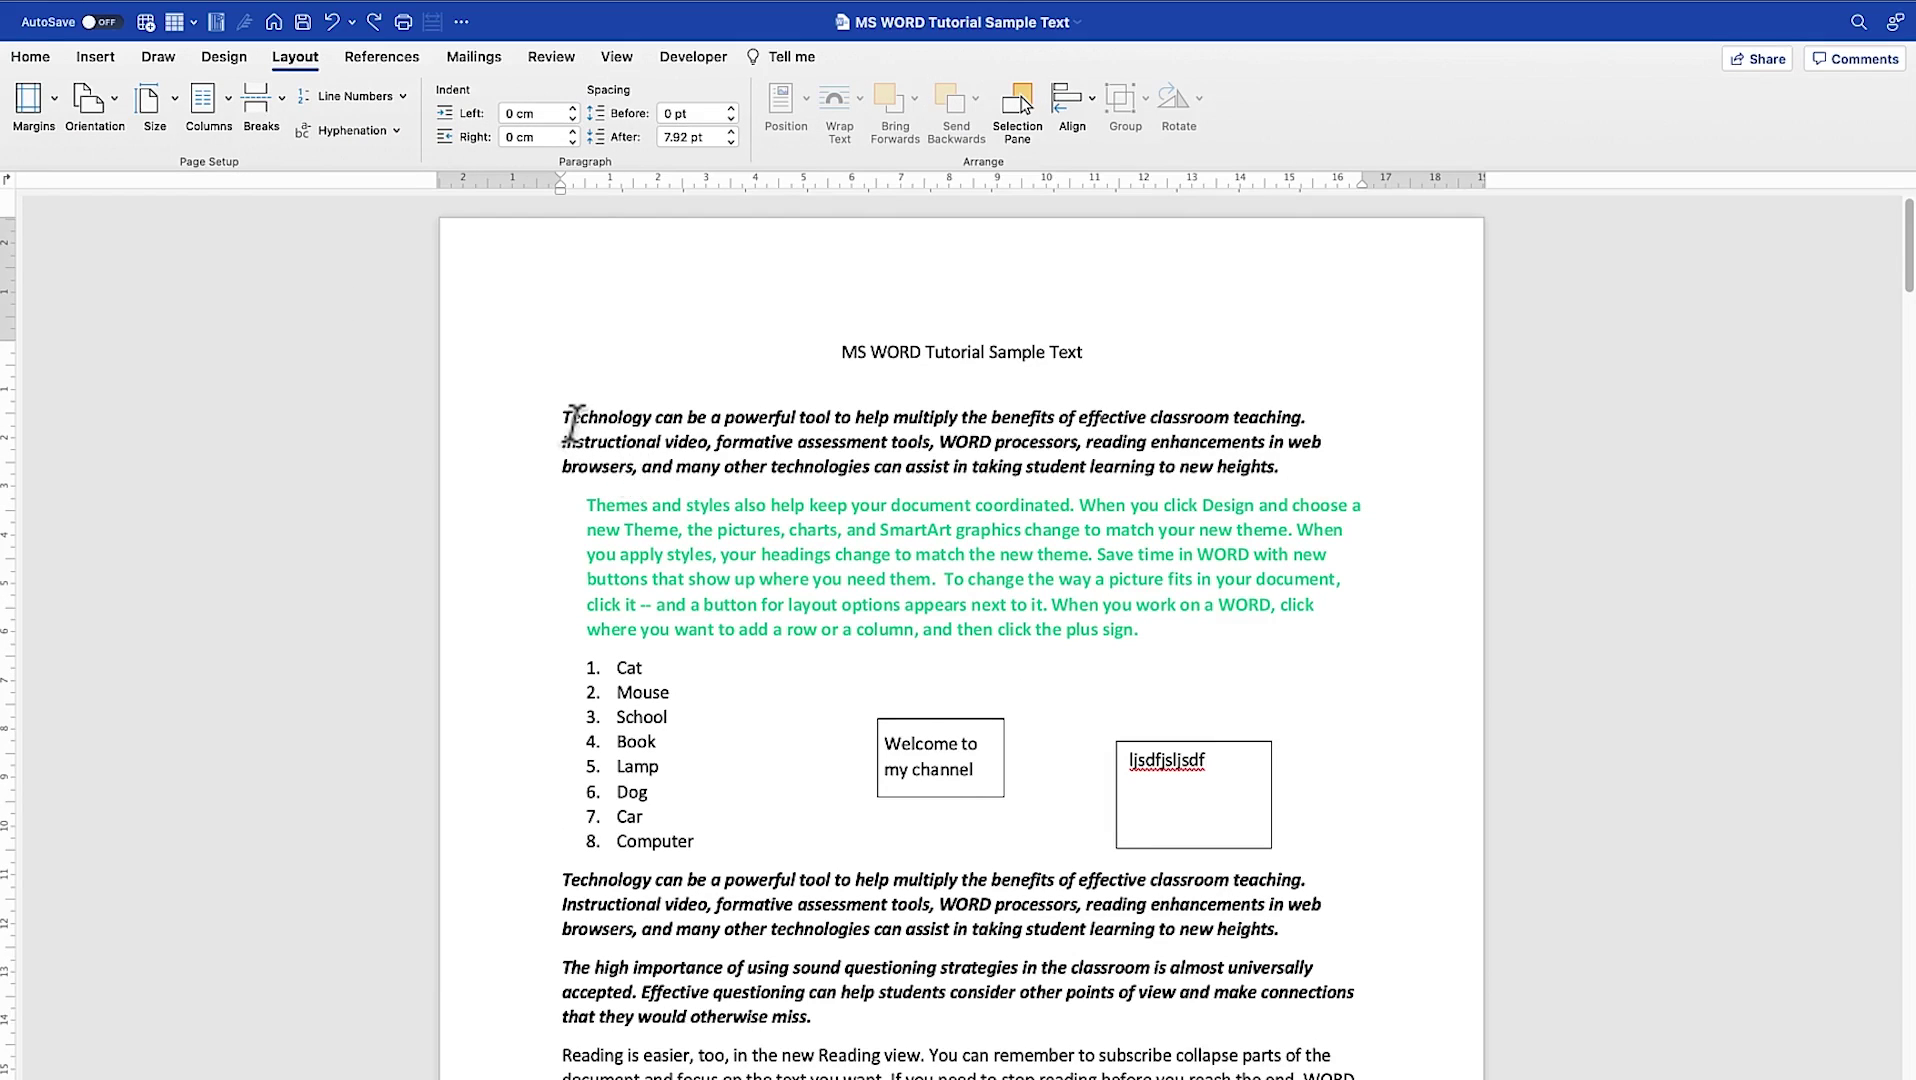
# - Try the Narrow margin preset, then switch to Moderate margins
pyautogui.click(56, 112)
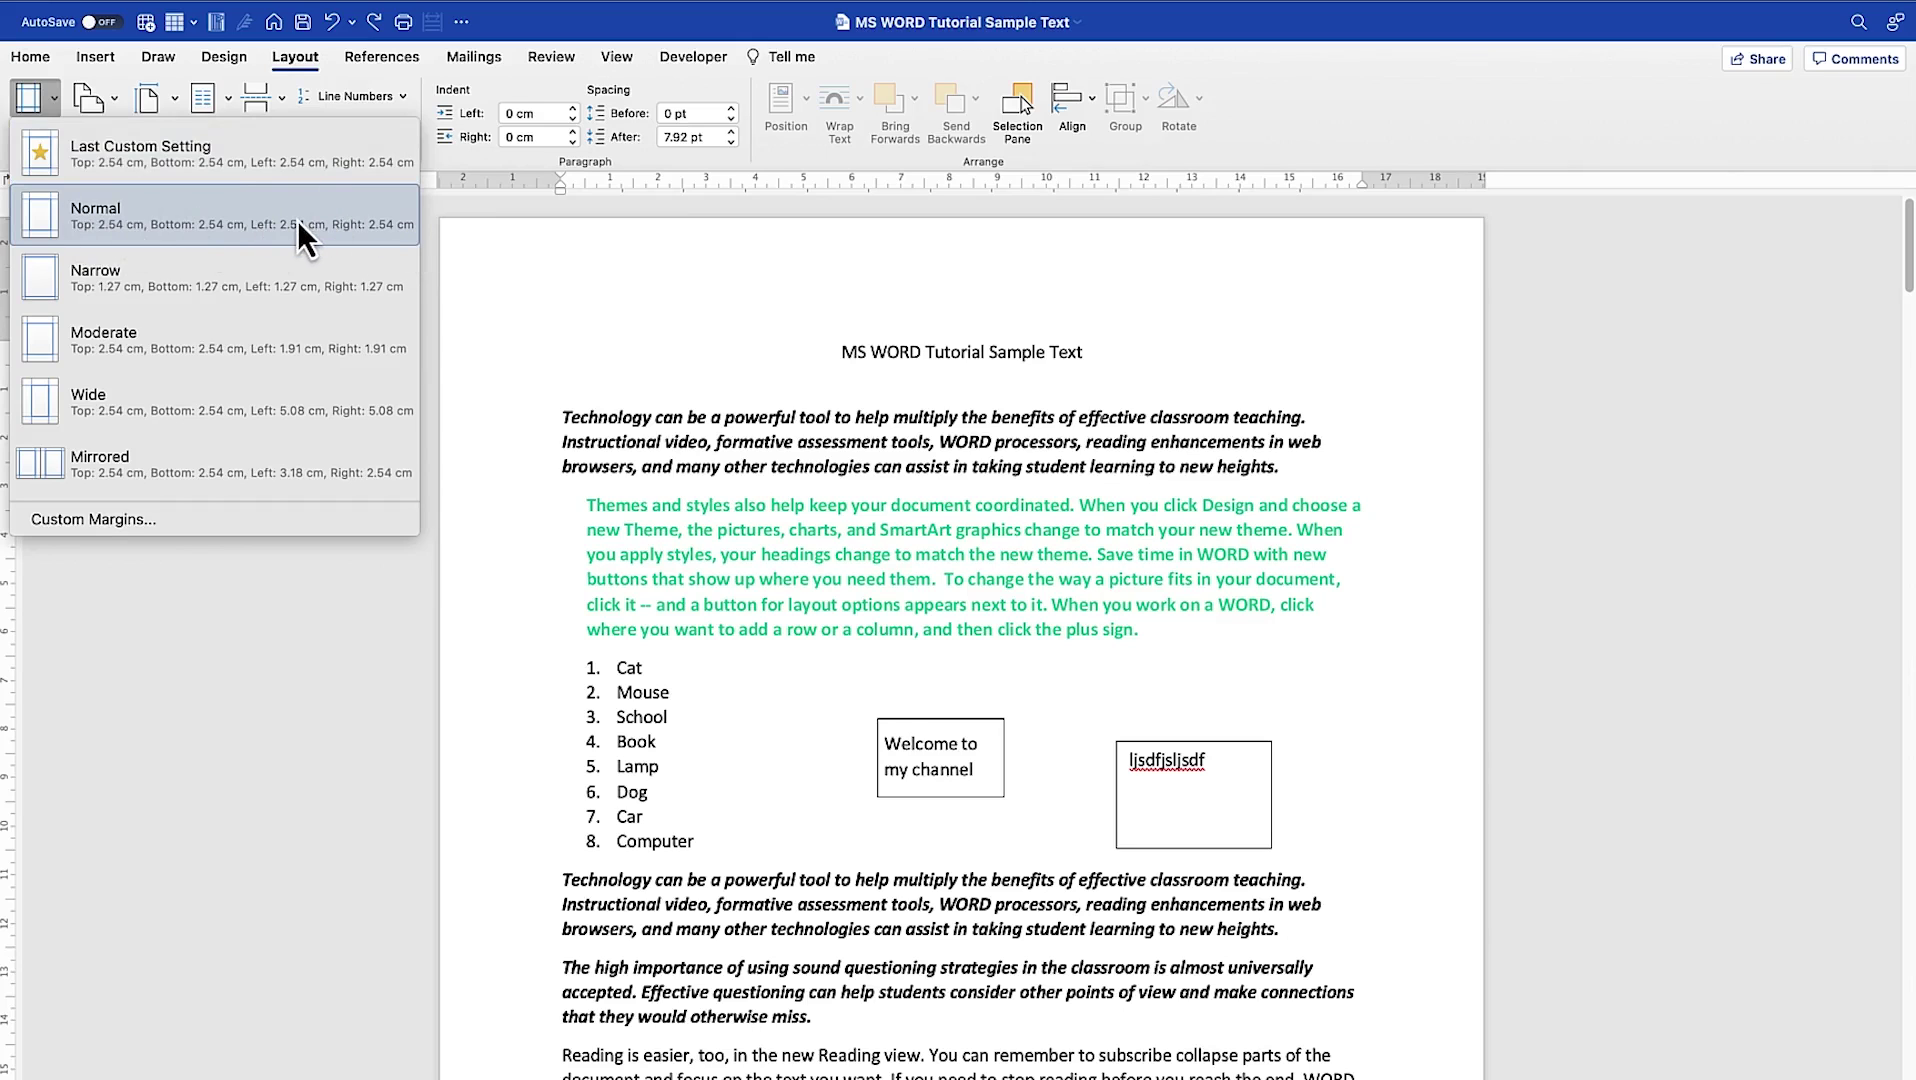
pyautogui.click(144, 275)
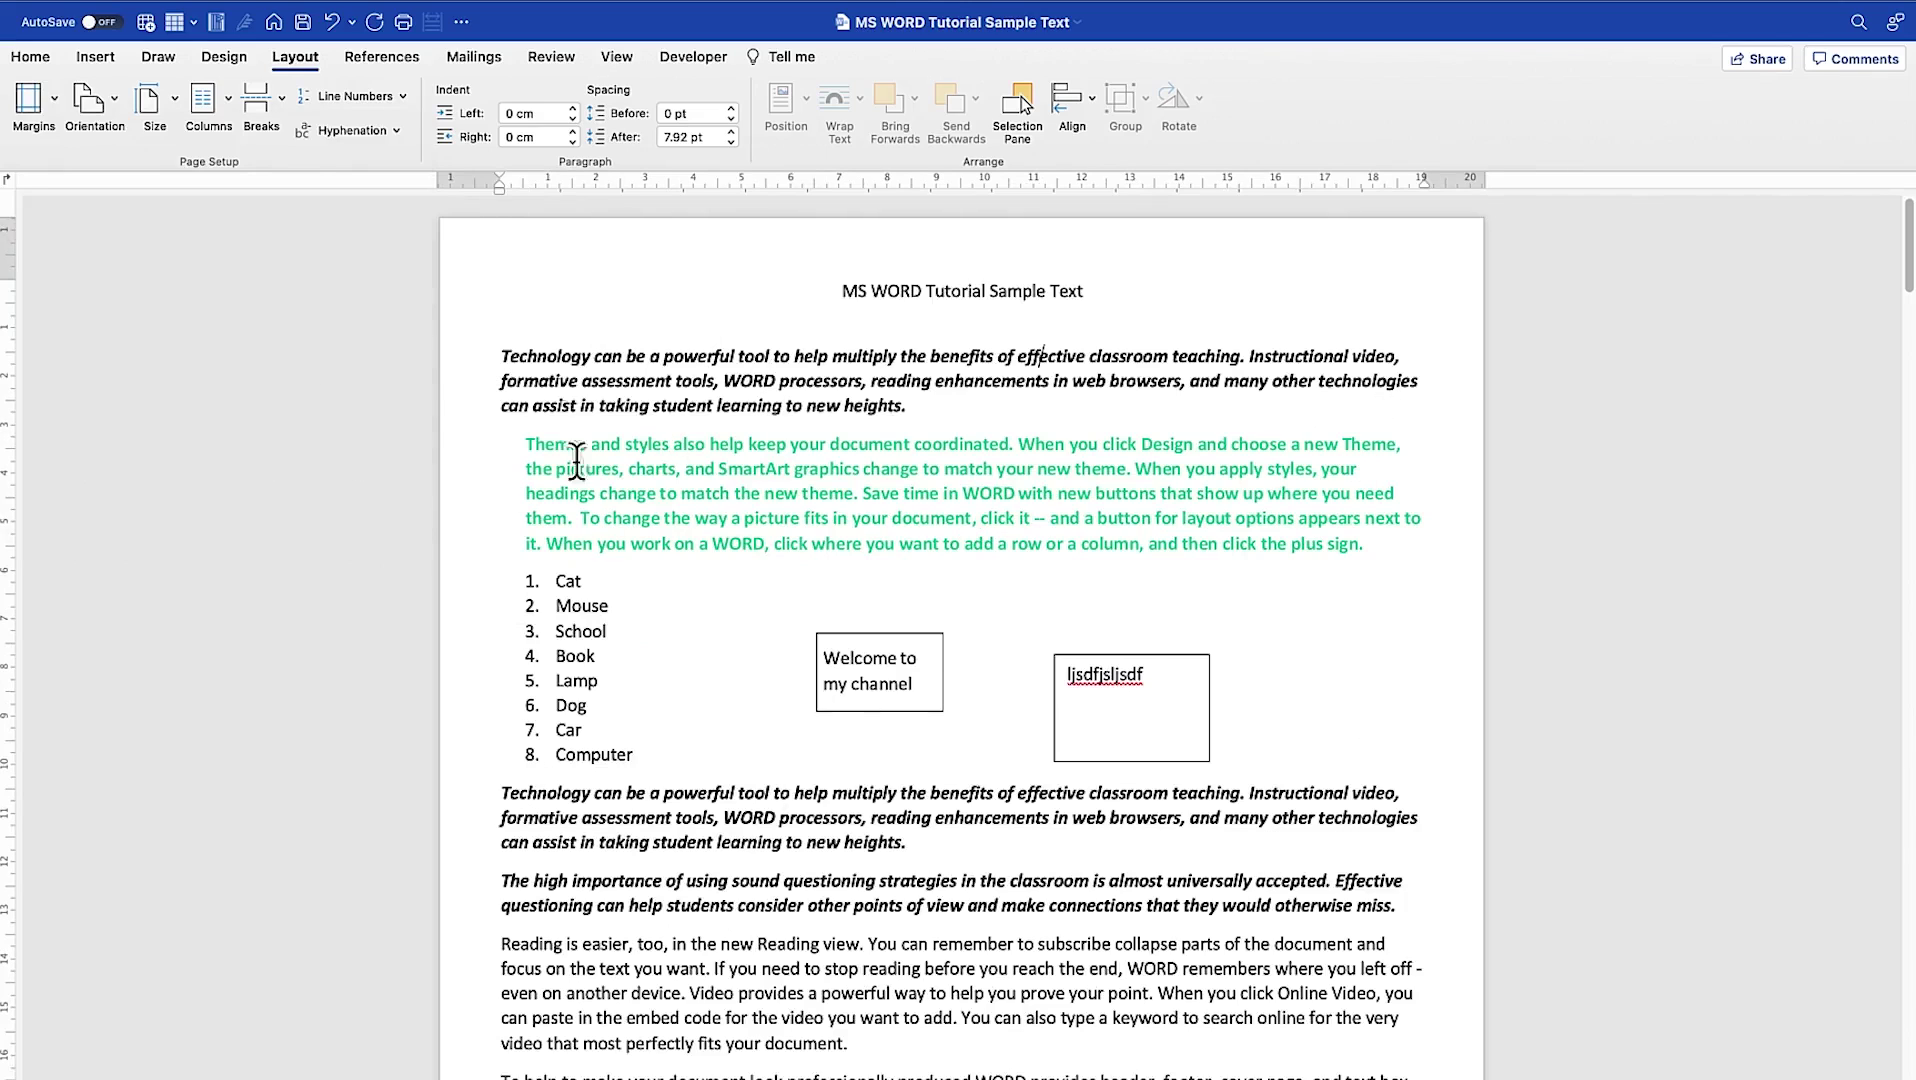
pyautogui.click(52, 110)
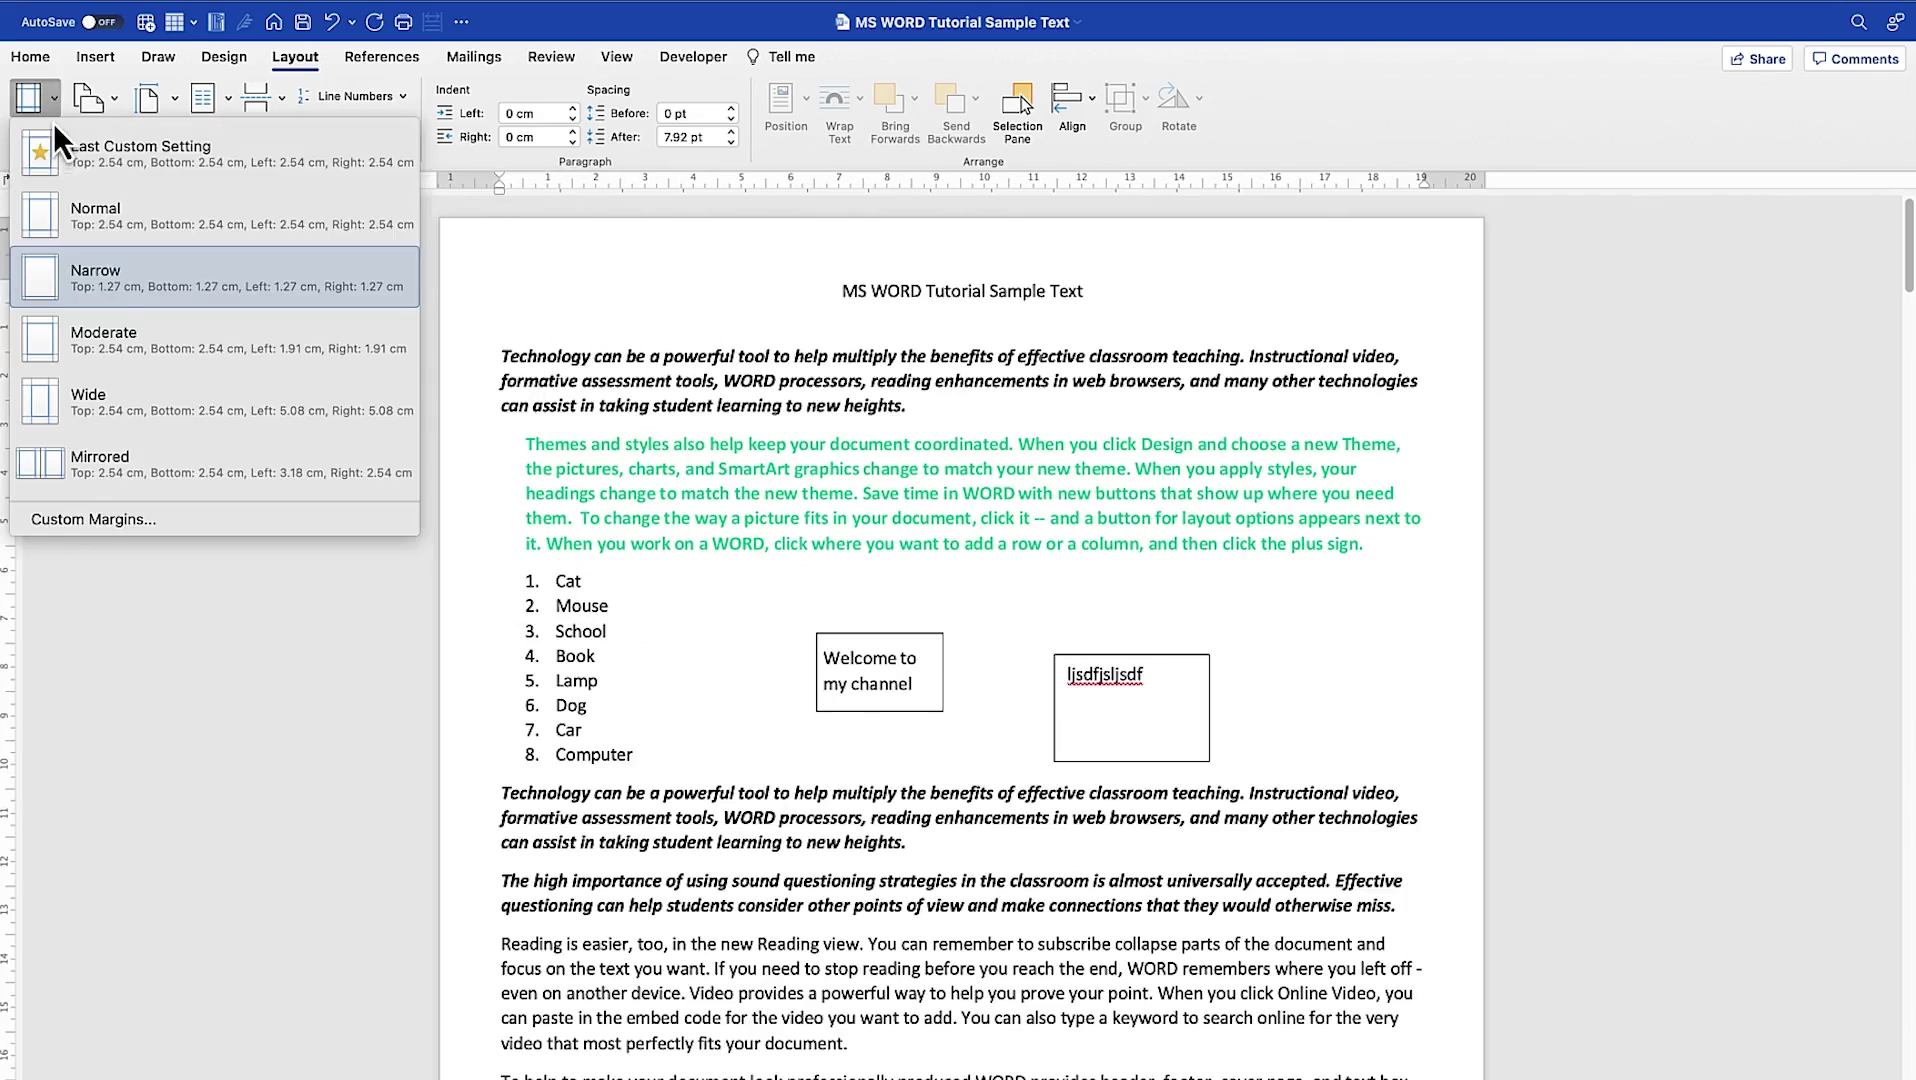
pyautogui.click(132, 367)
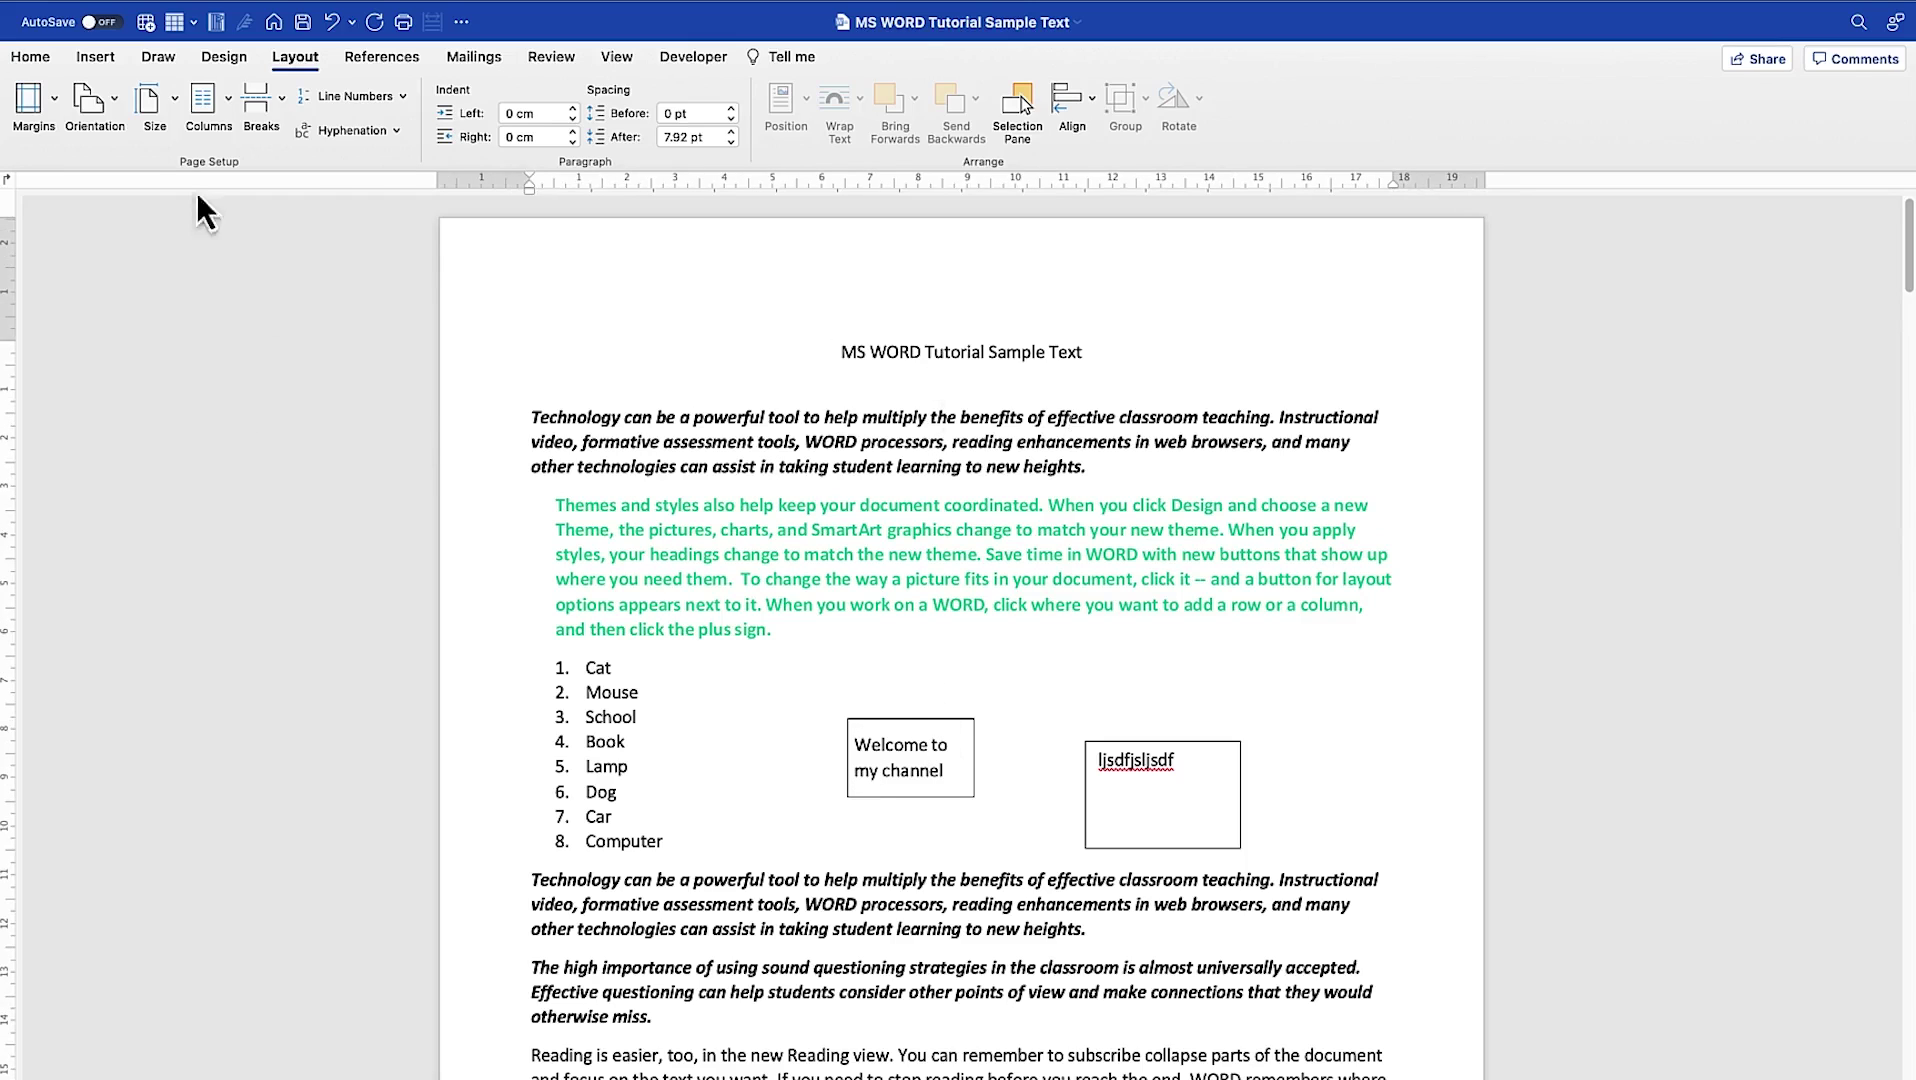
# - Apply Wide margins, then settle on the Mirrored margin preset
pyautogui.click(51, 102)
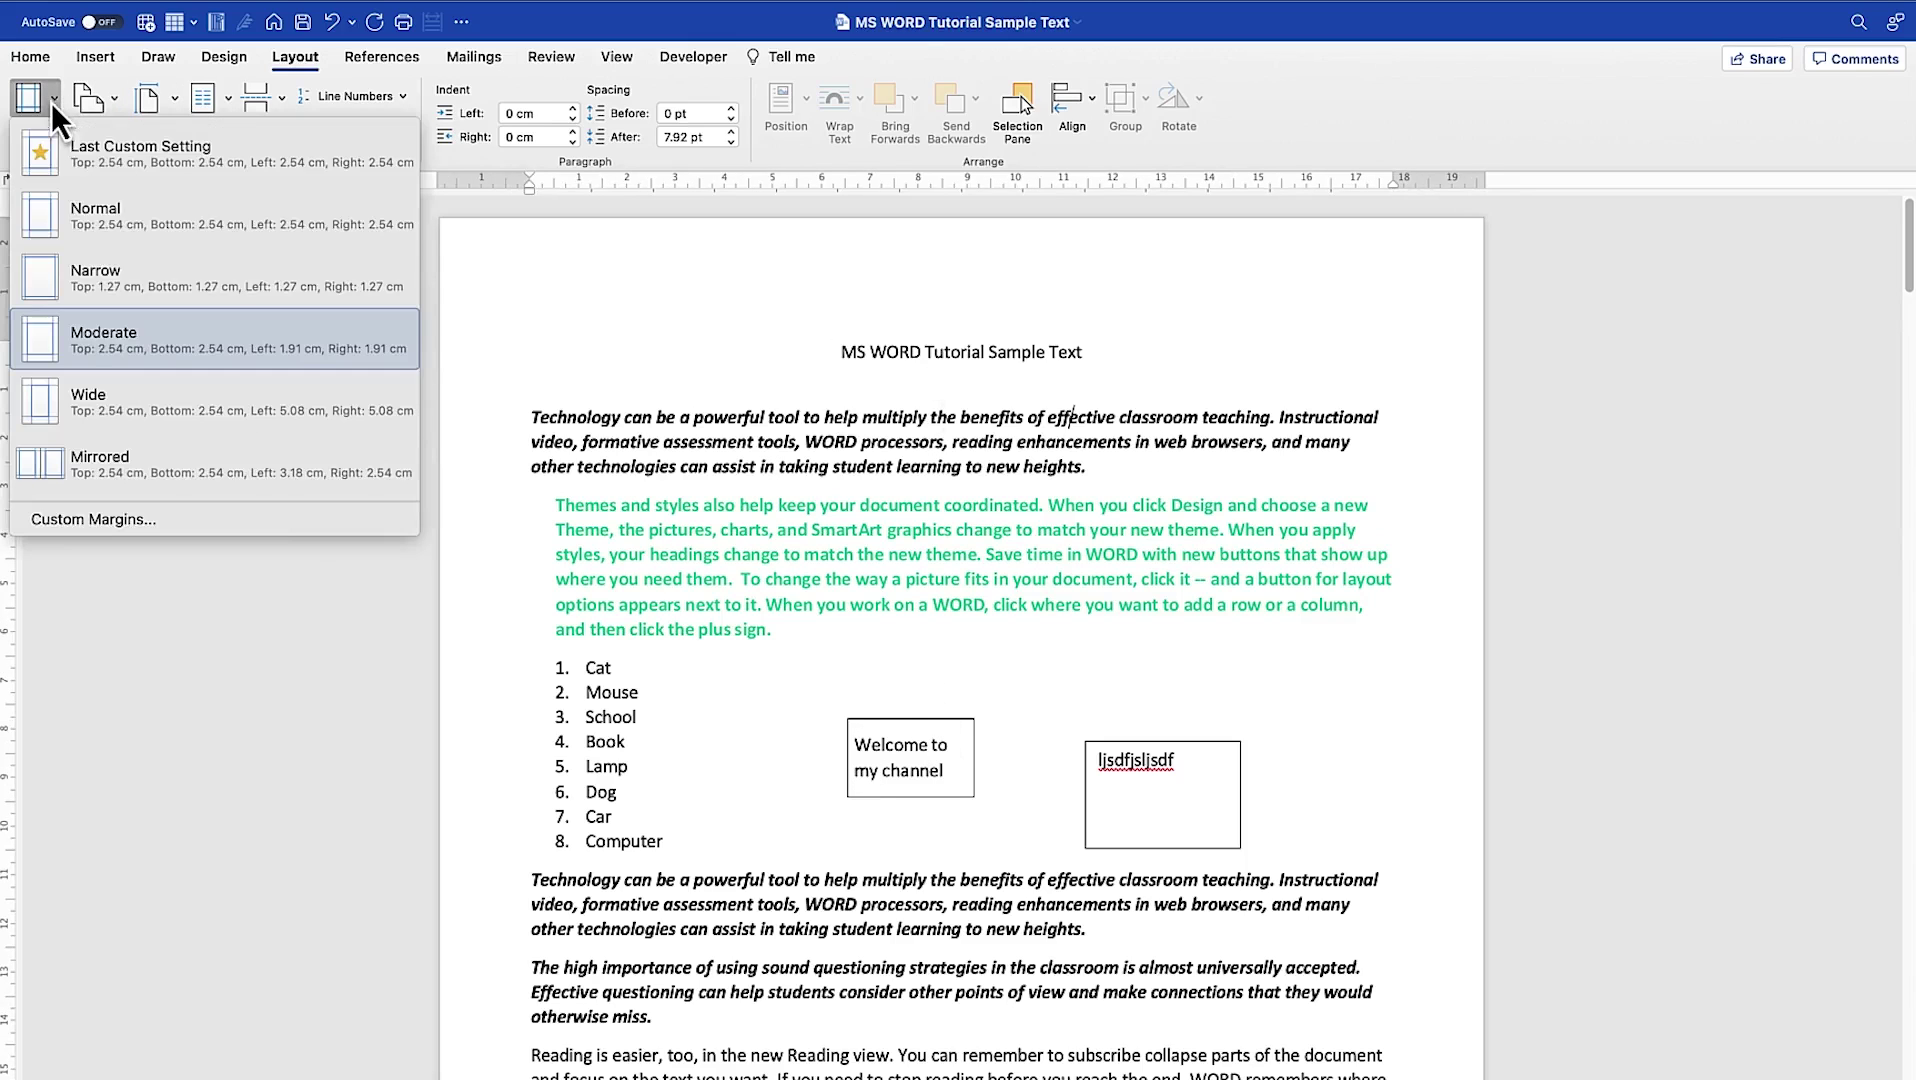
pyautogui.click(145, 425)
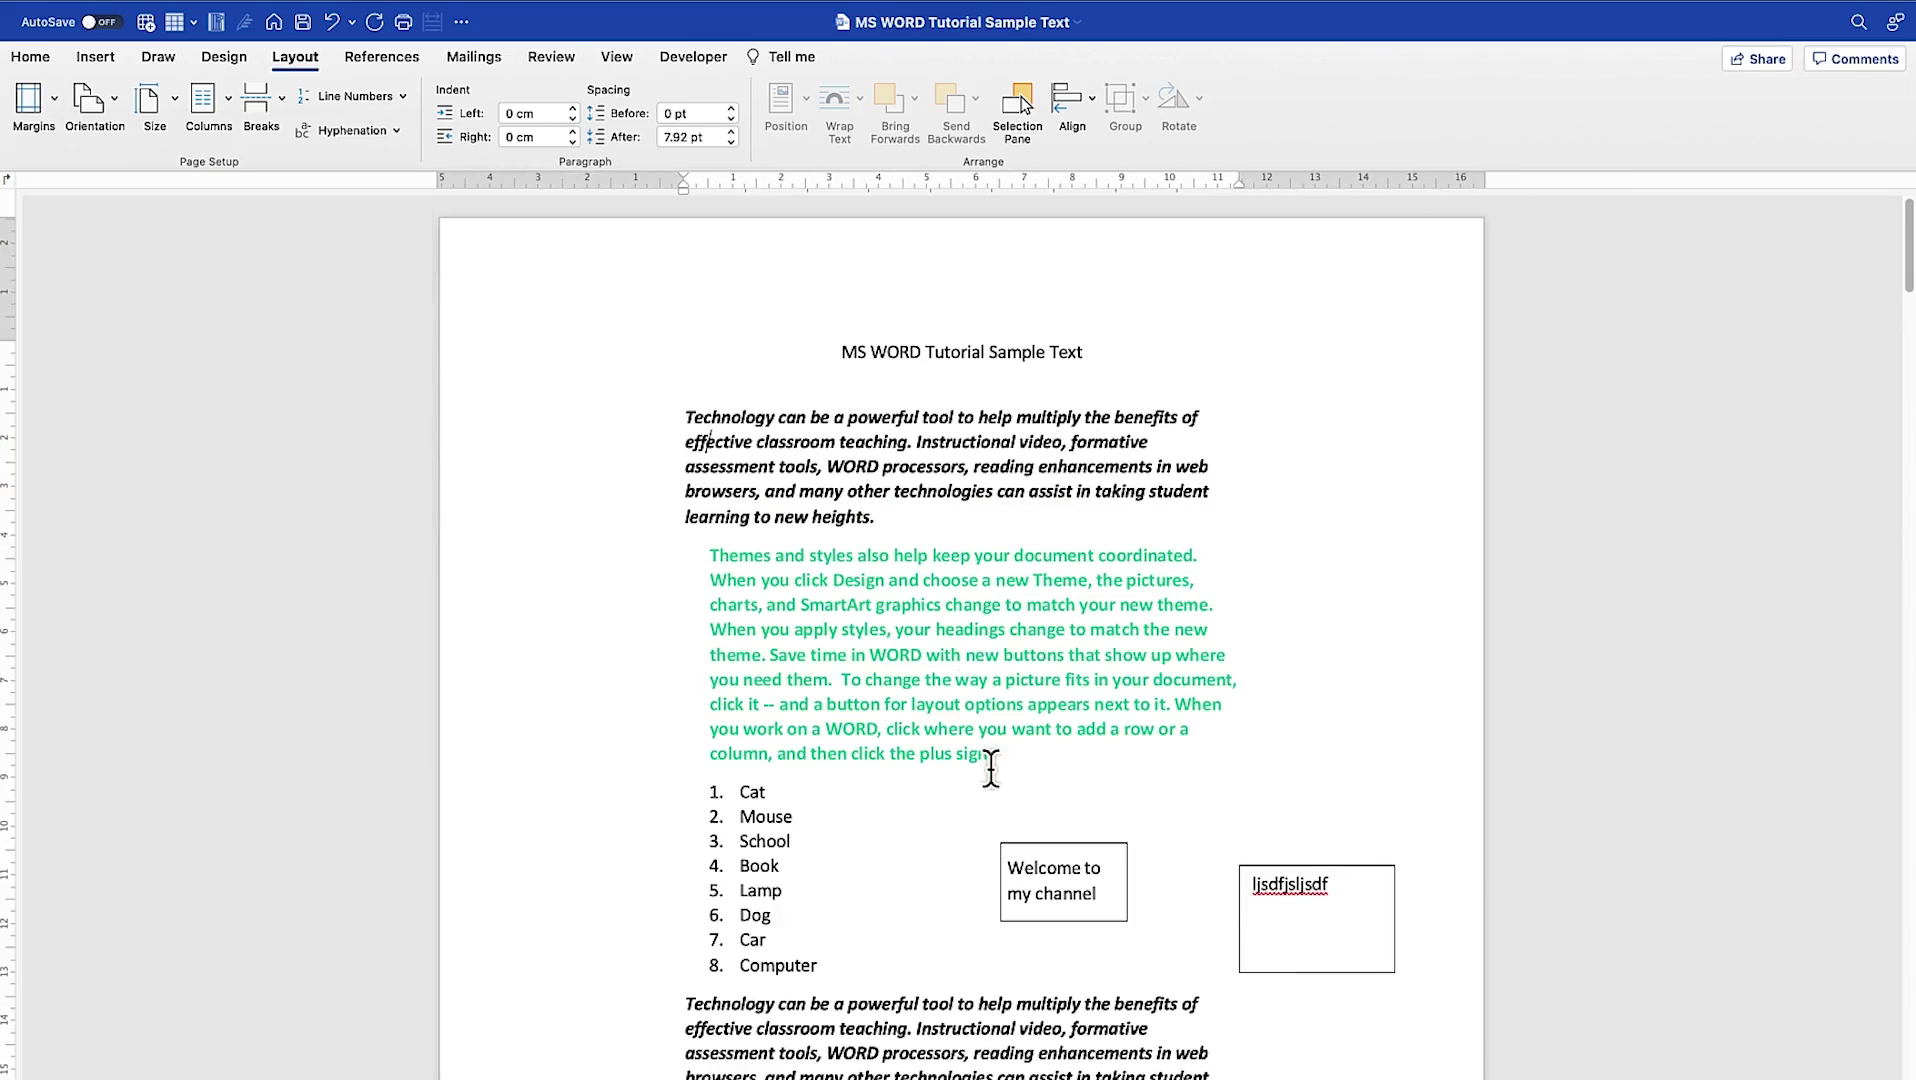
pyautogui.scroll(-8, 990, 768)
pyautogui.scroll(6, 975, 768)
pyautogui.scroll(-3, 968, 770)
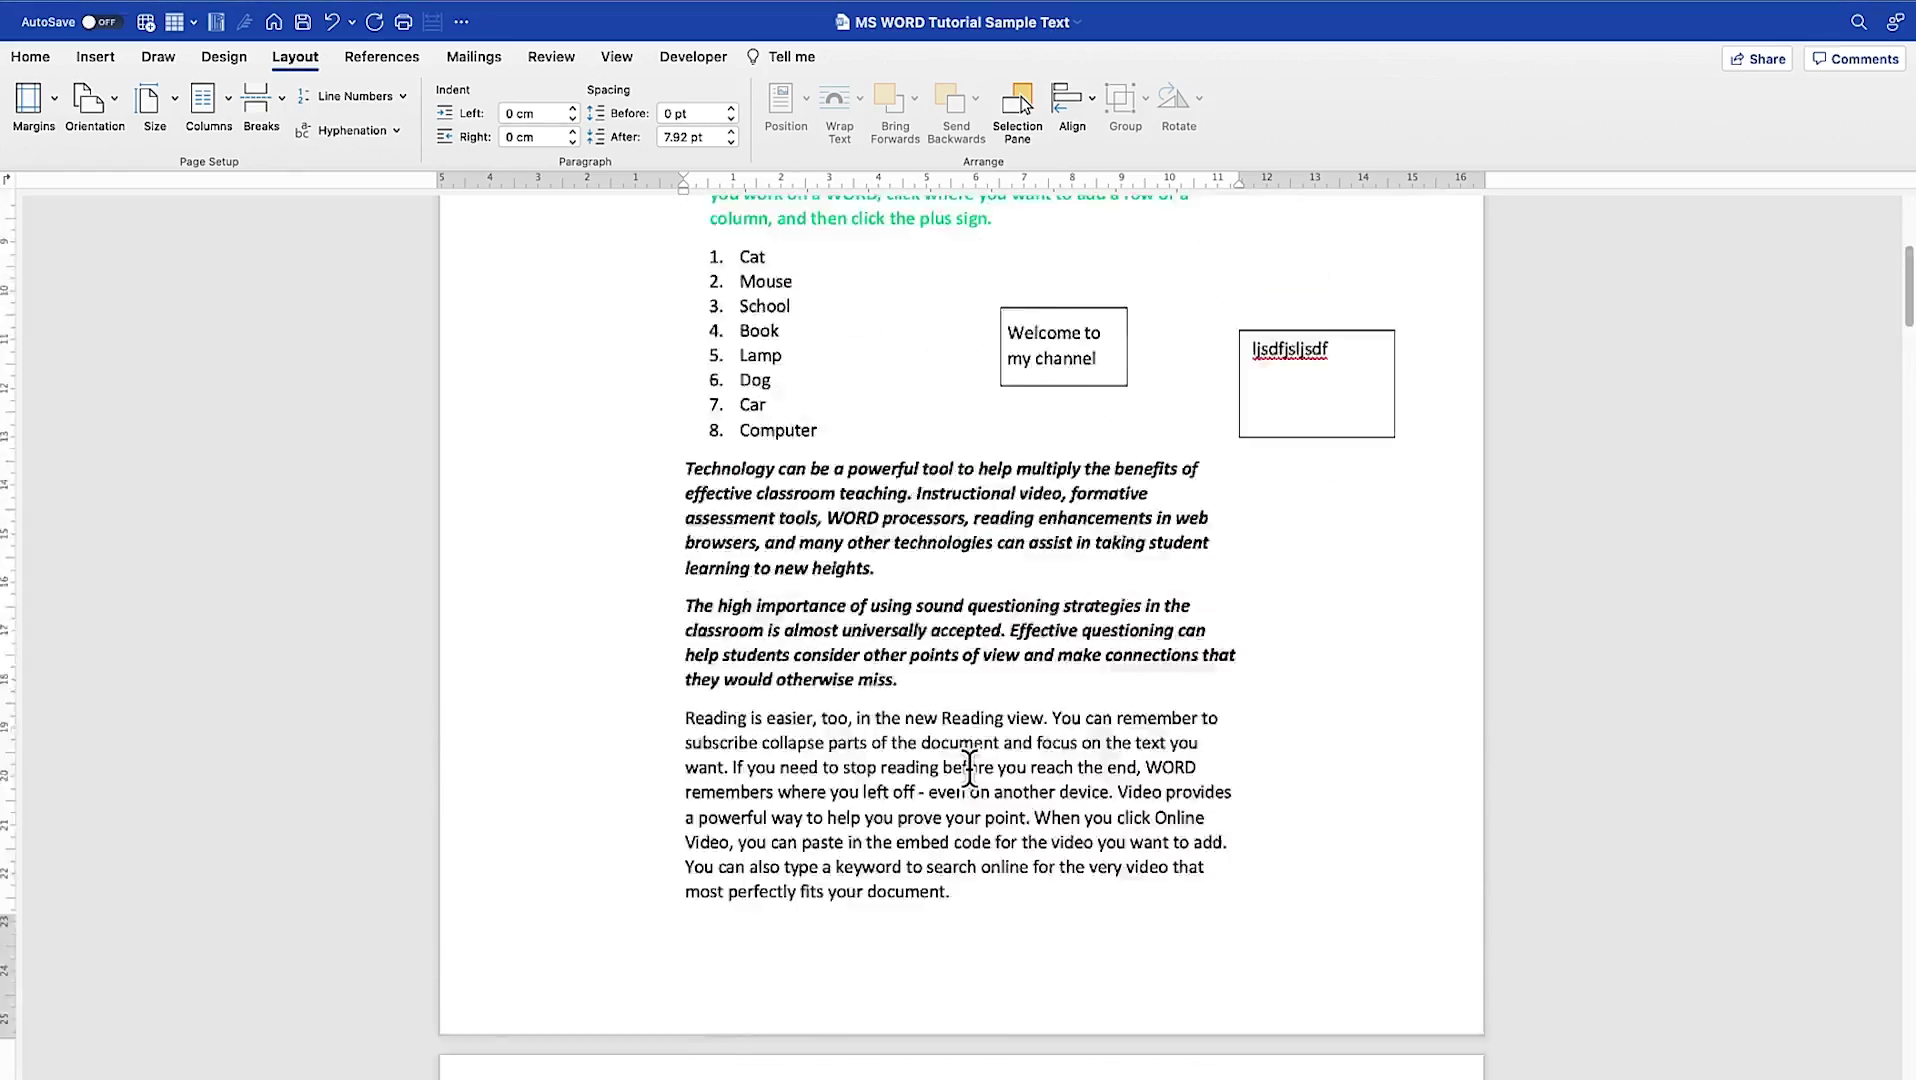
pyautogui.scroll(5, 968, 768)
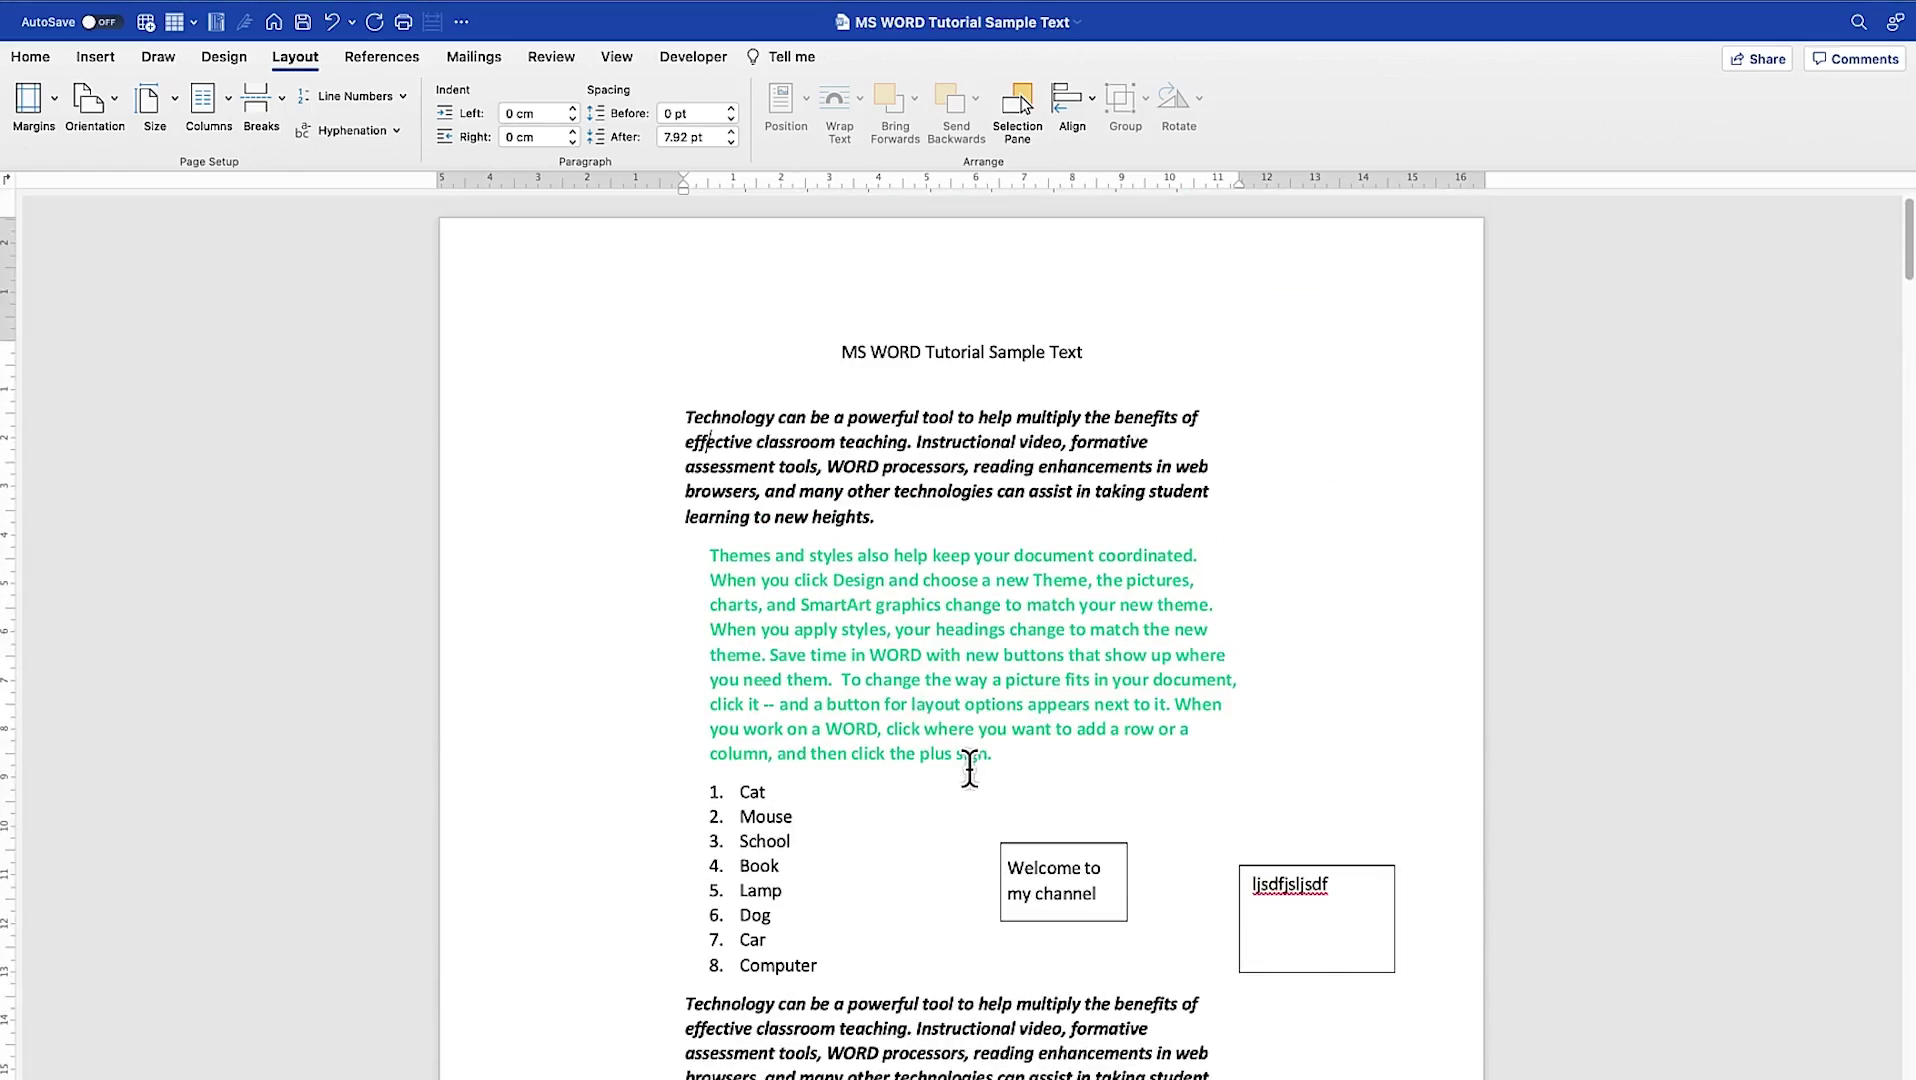
pyautogui.click(47, 103)
pyautogui.click(92, 480)
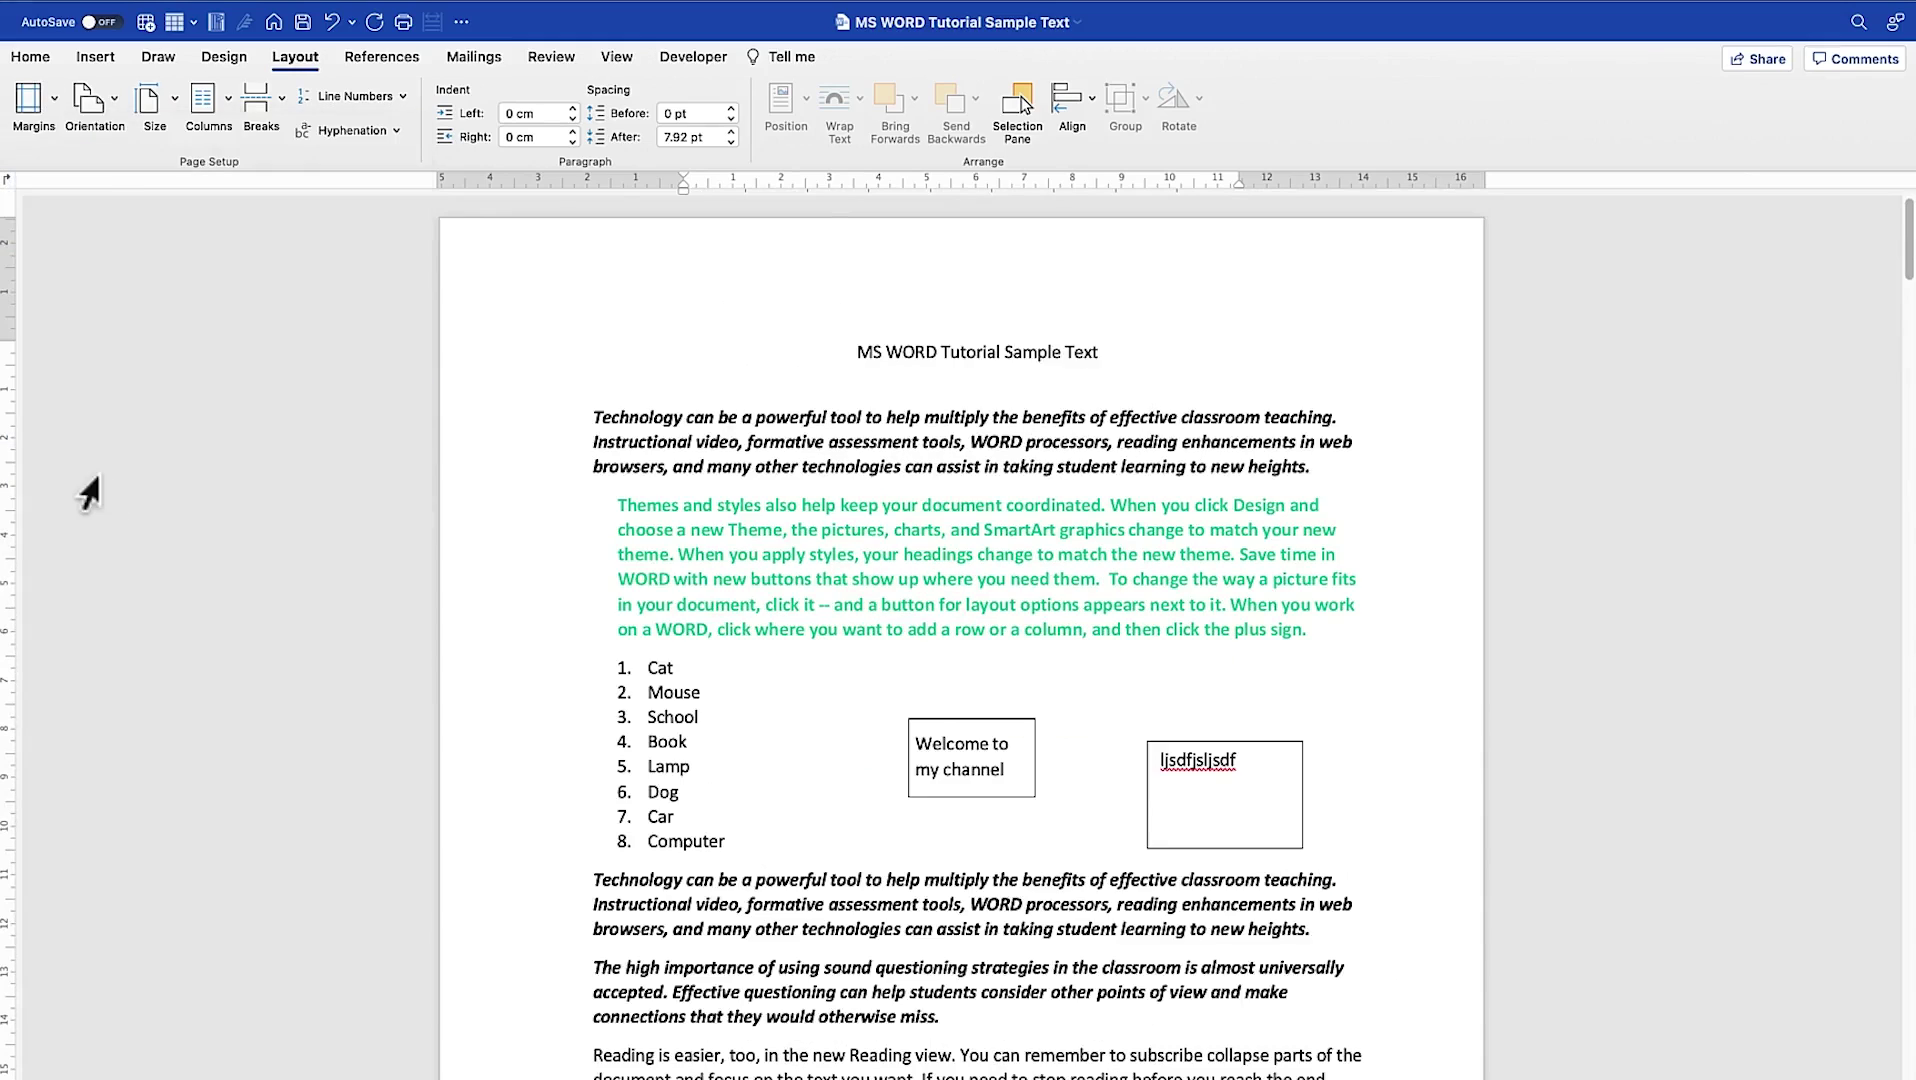
pyautogui.click(45, 97)
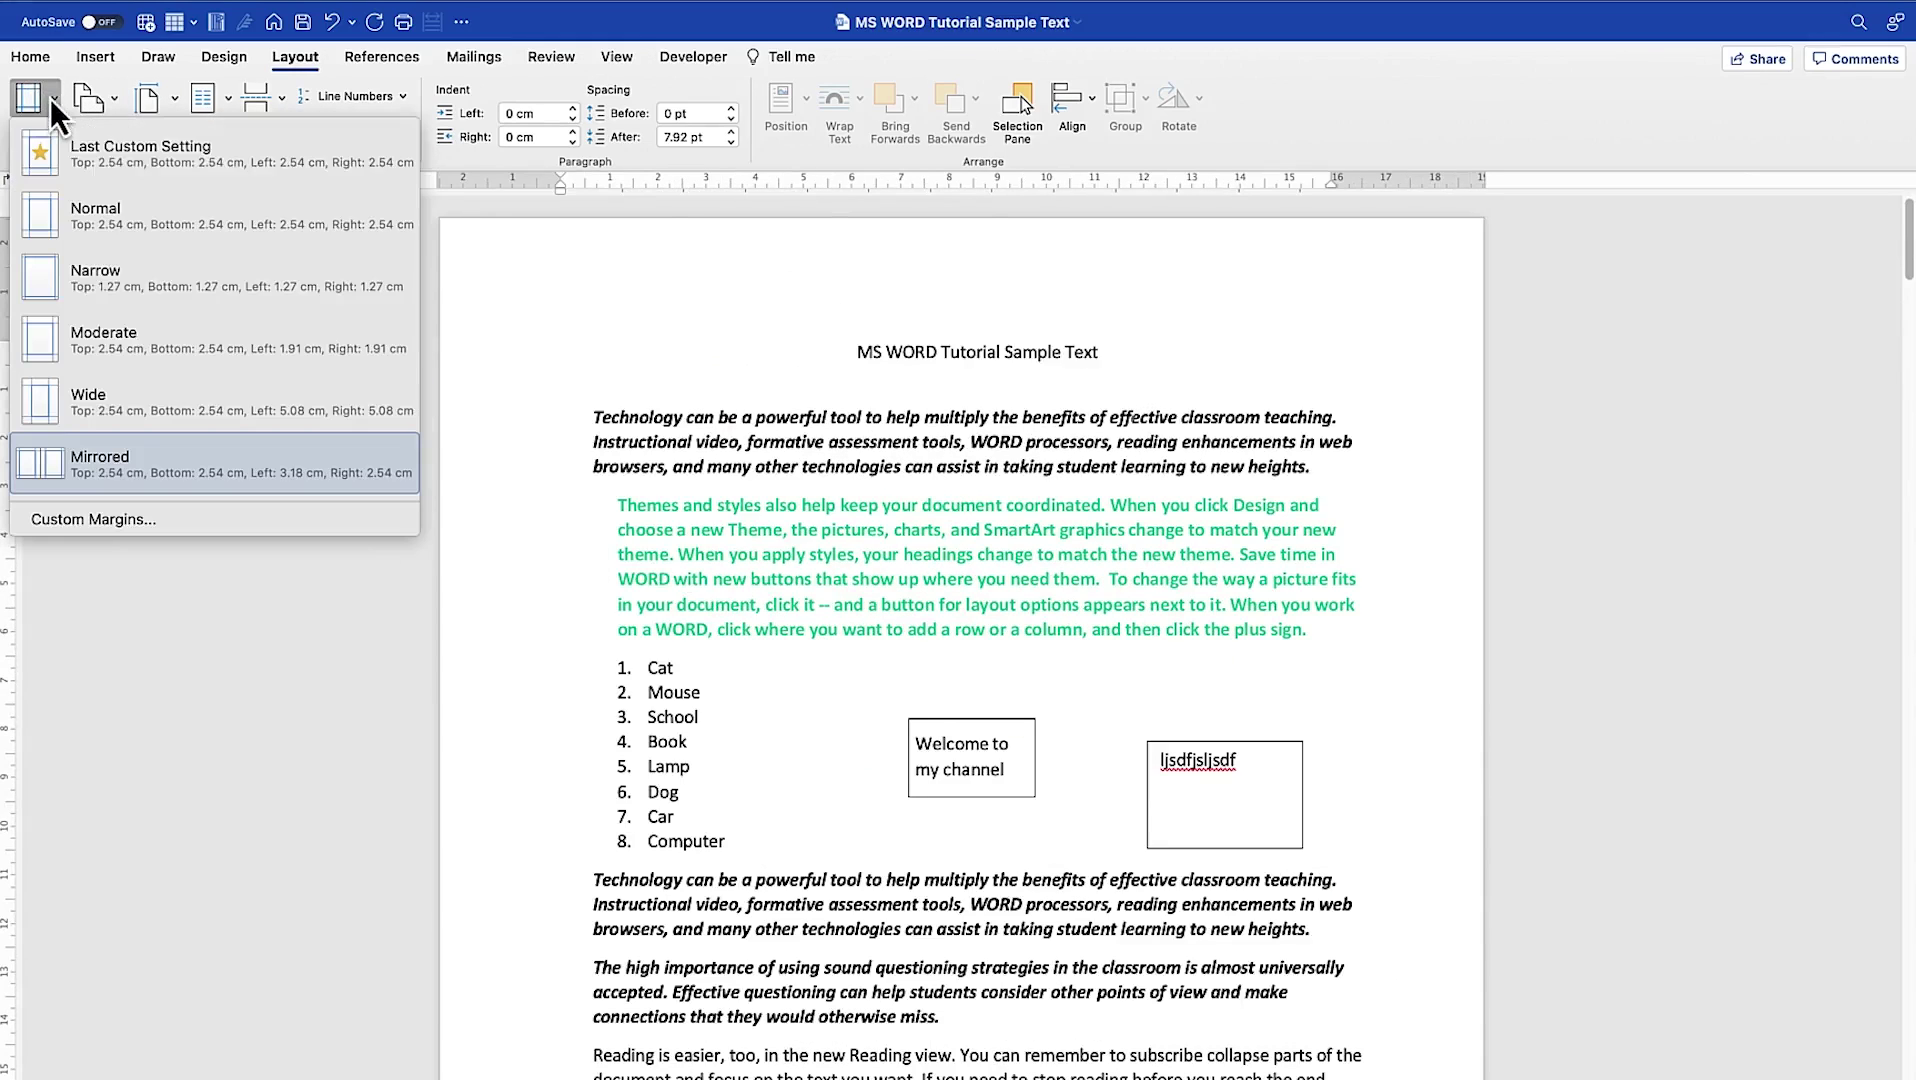
# - In Custom Margins, leave the section start unchanged and set the header distance to 1.1 cm
pyautogui.click(130, 522)
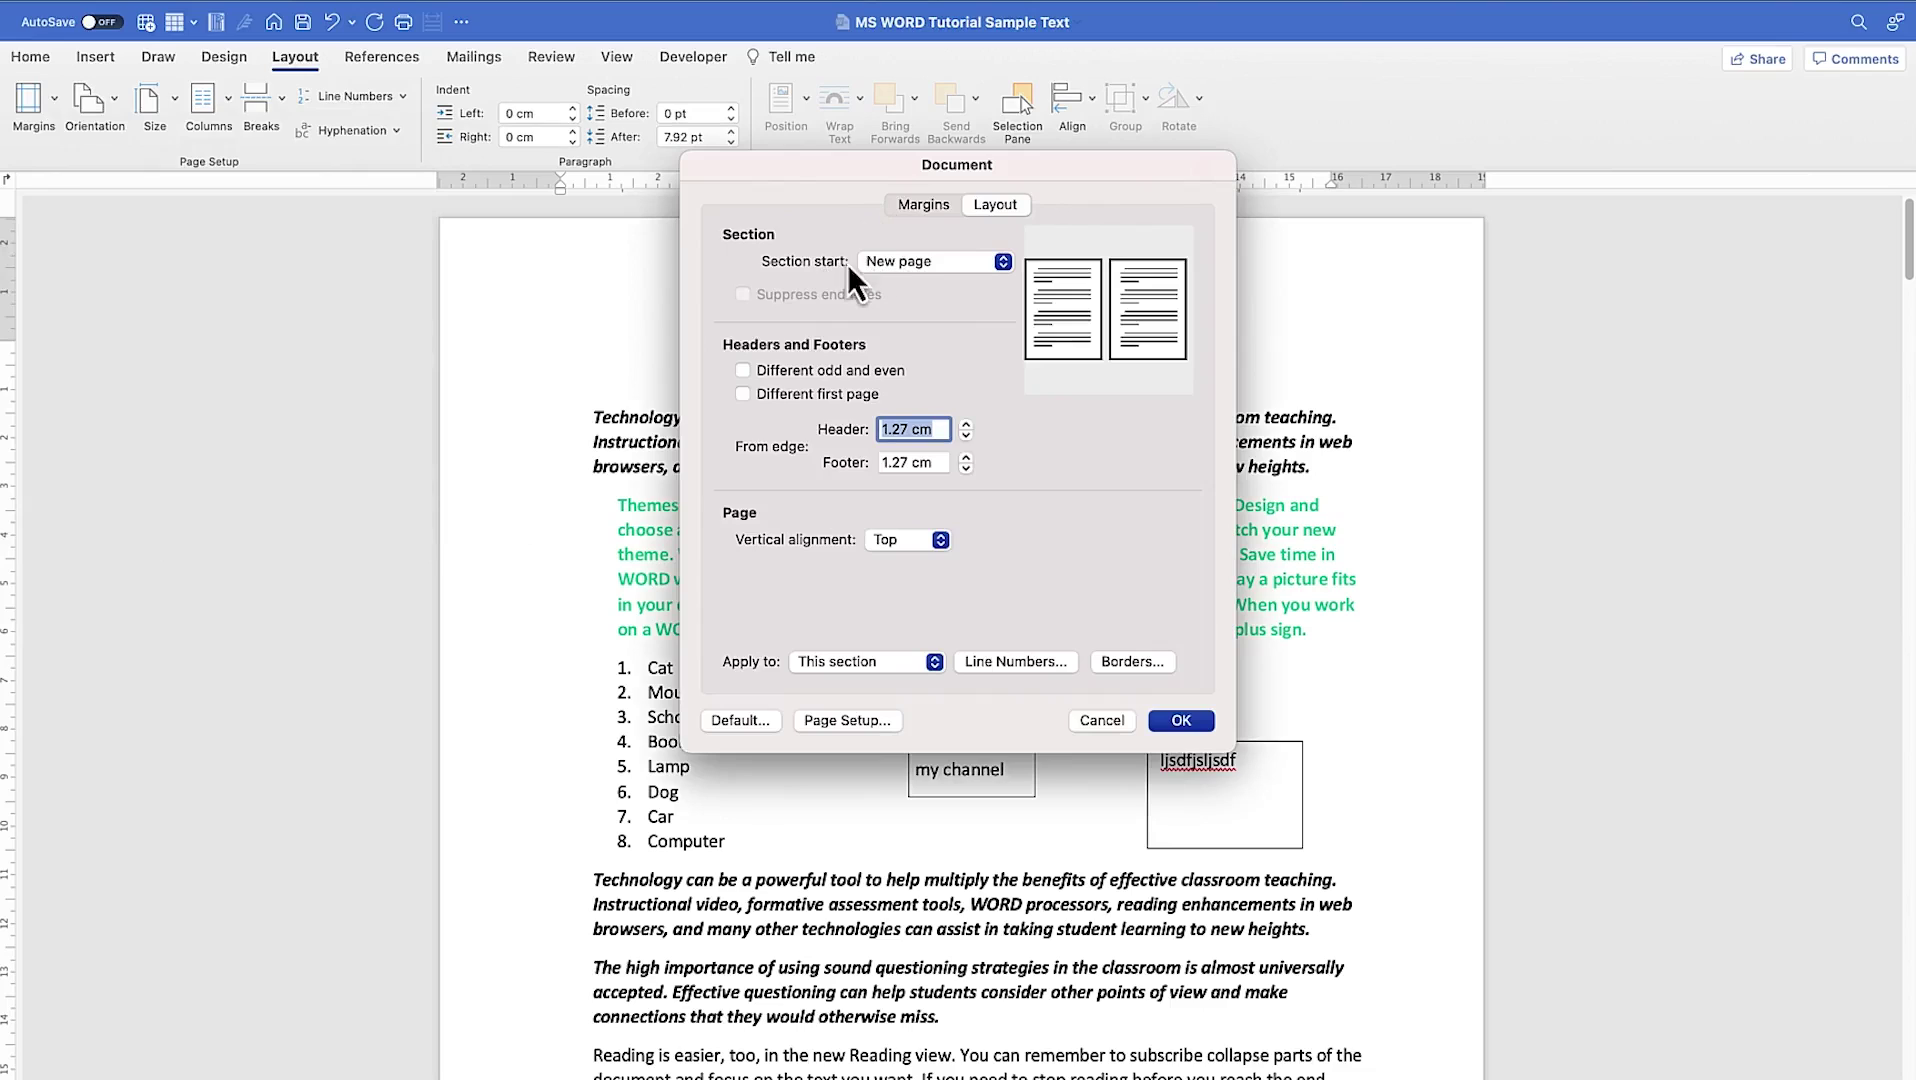
pyautogui.click(928, 270)
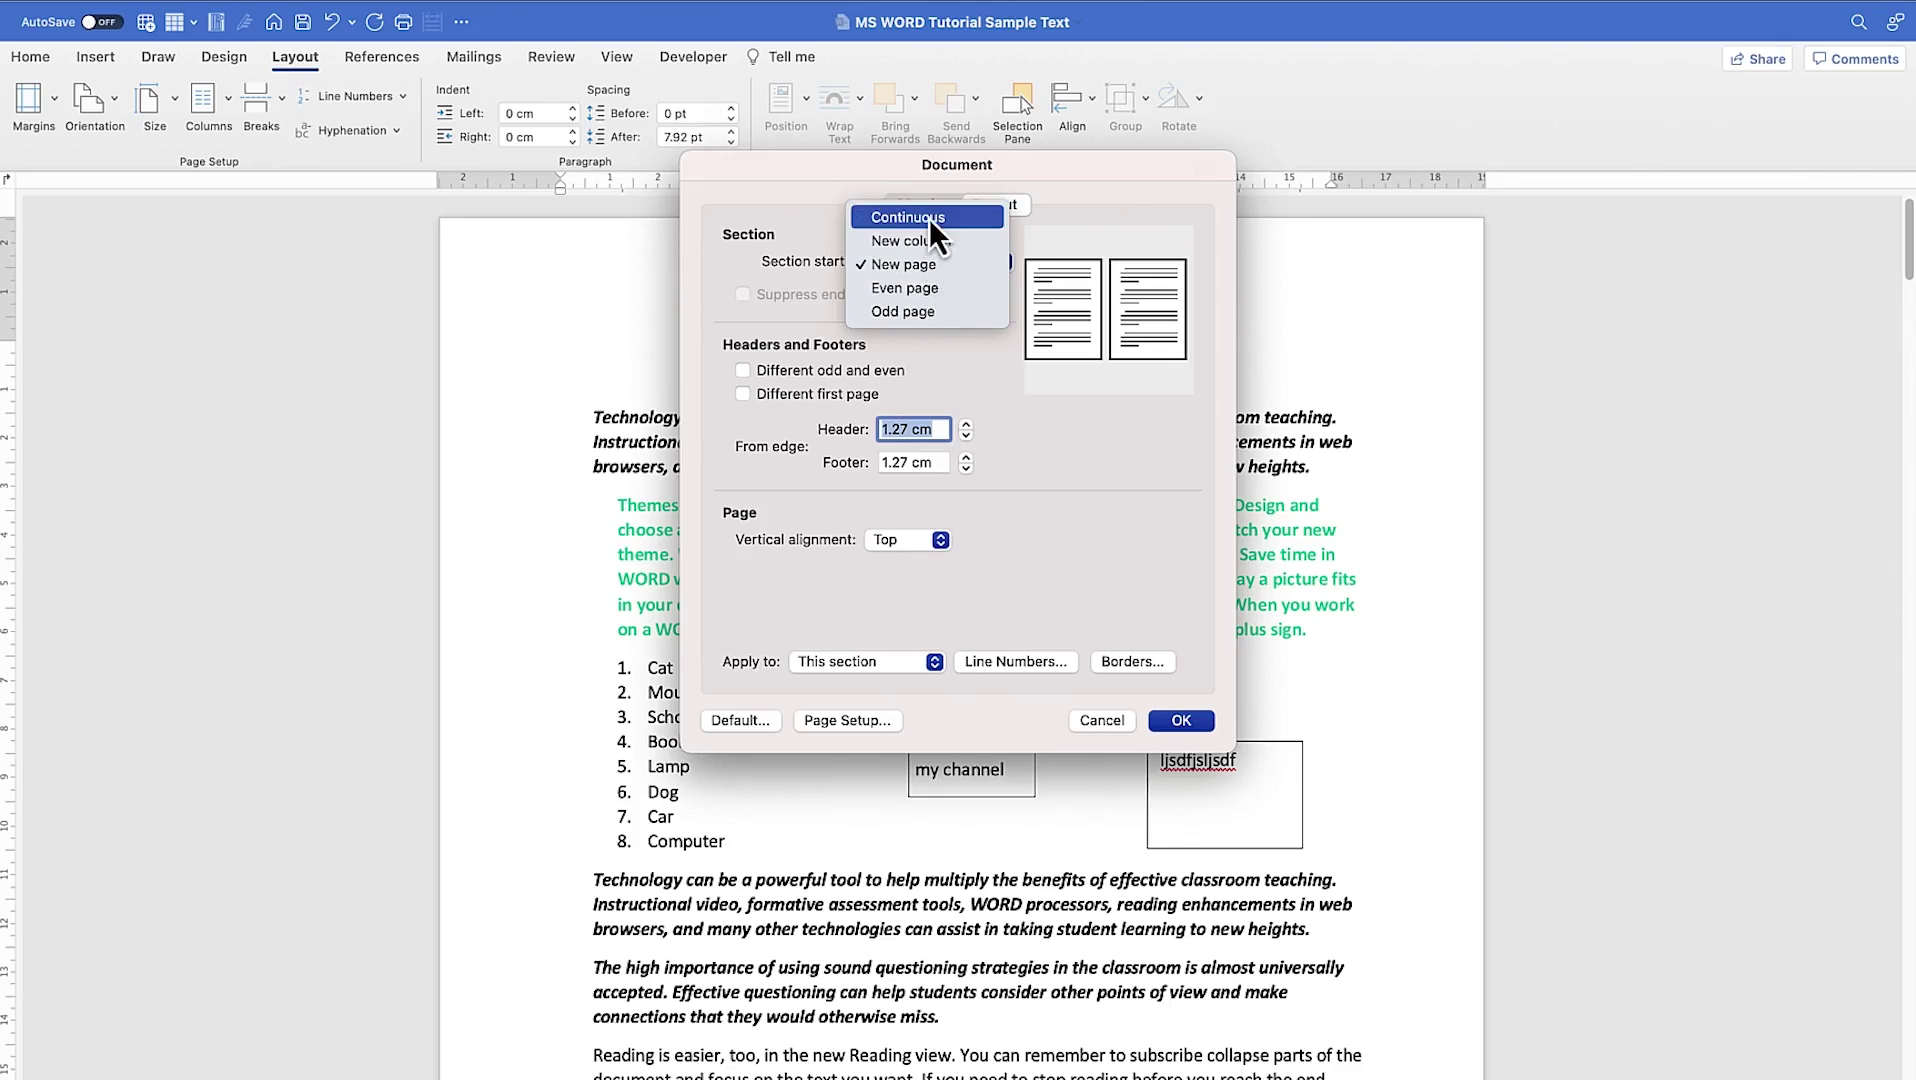
pyautogui.click(745, 320)
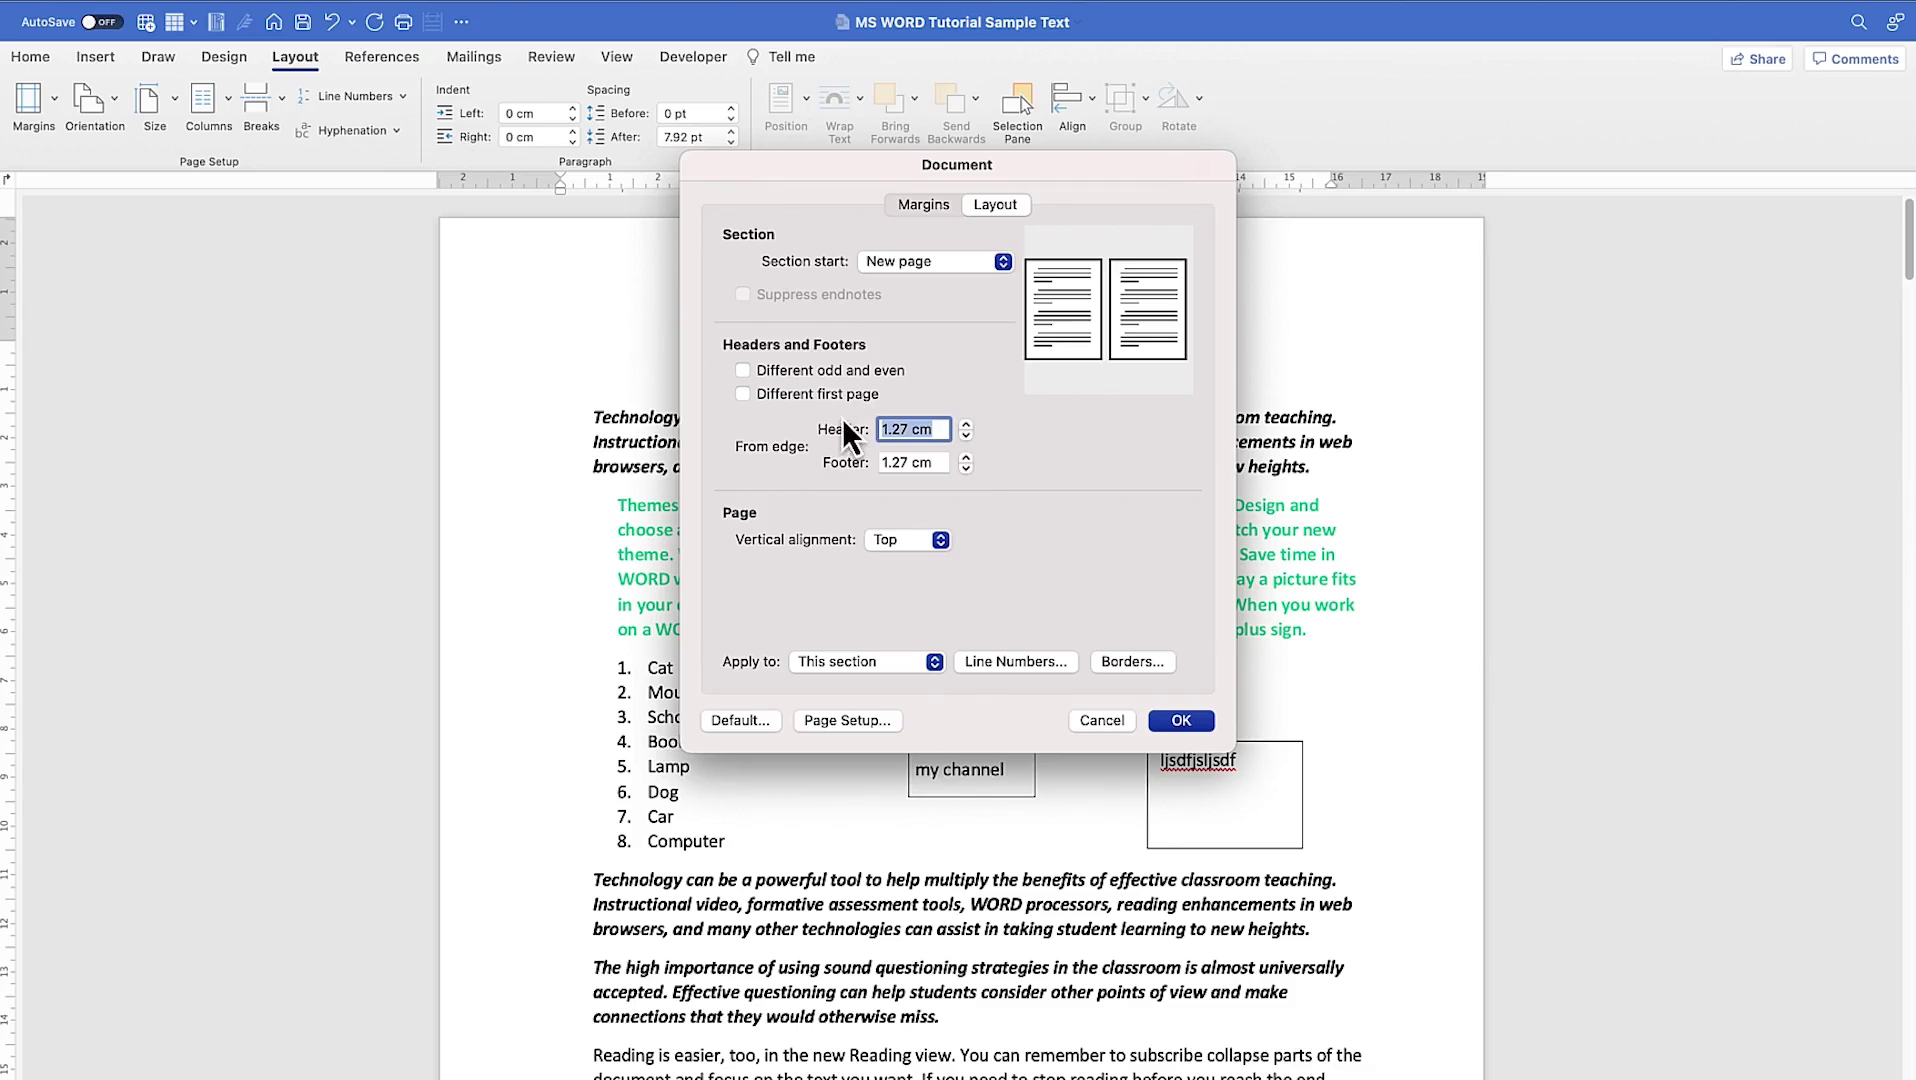
pyautogui.click(968, 425)
# - Try Justified and Bottom vertical alignment, return to Top, and view the margin values
pyautogui.click(906, 540)
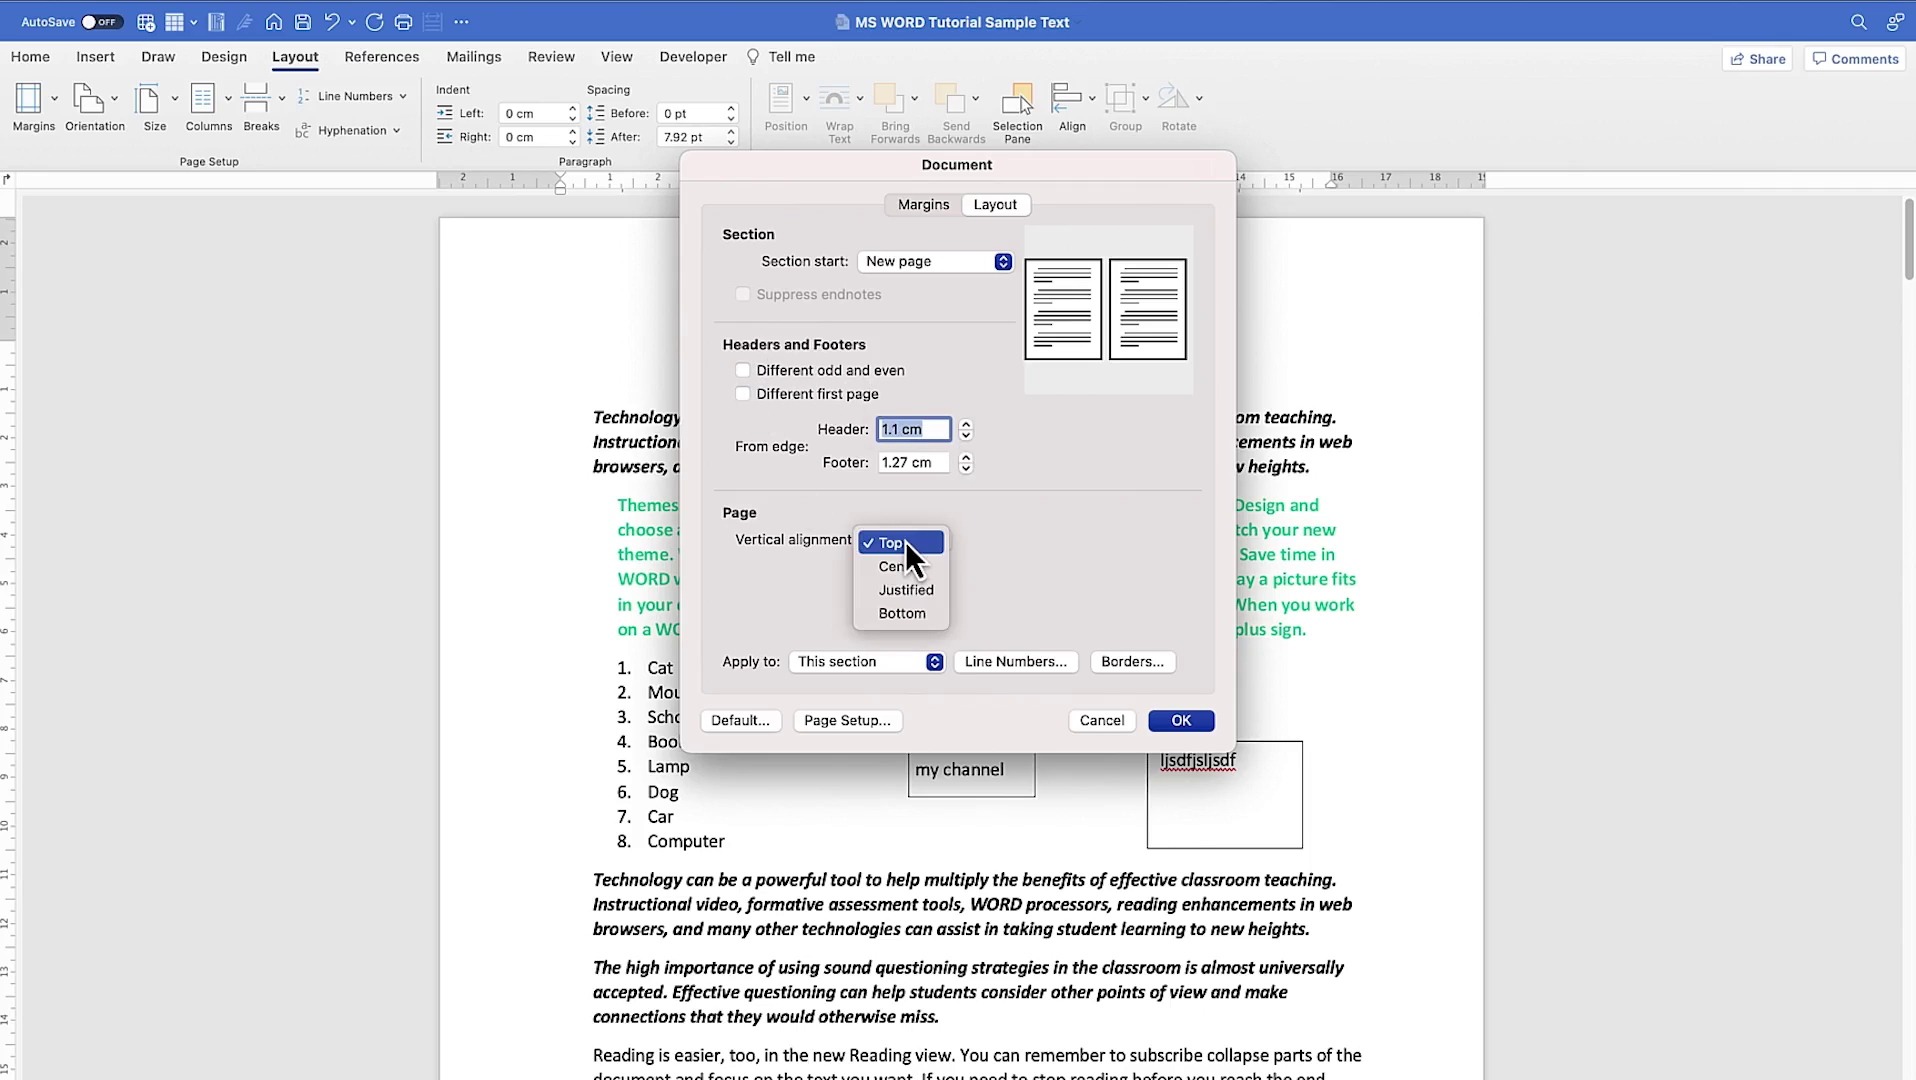
pyautogui.click(907, 590)
pyautogui.click(907, 545)
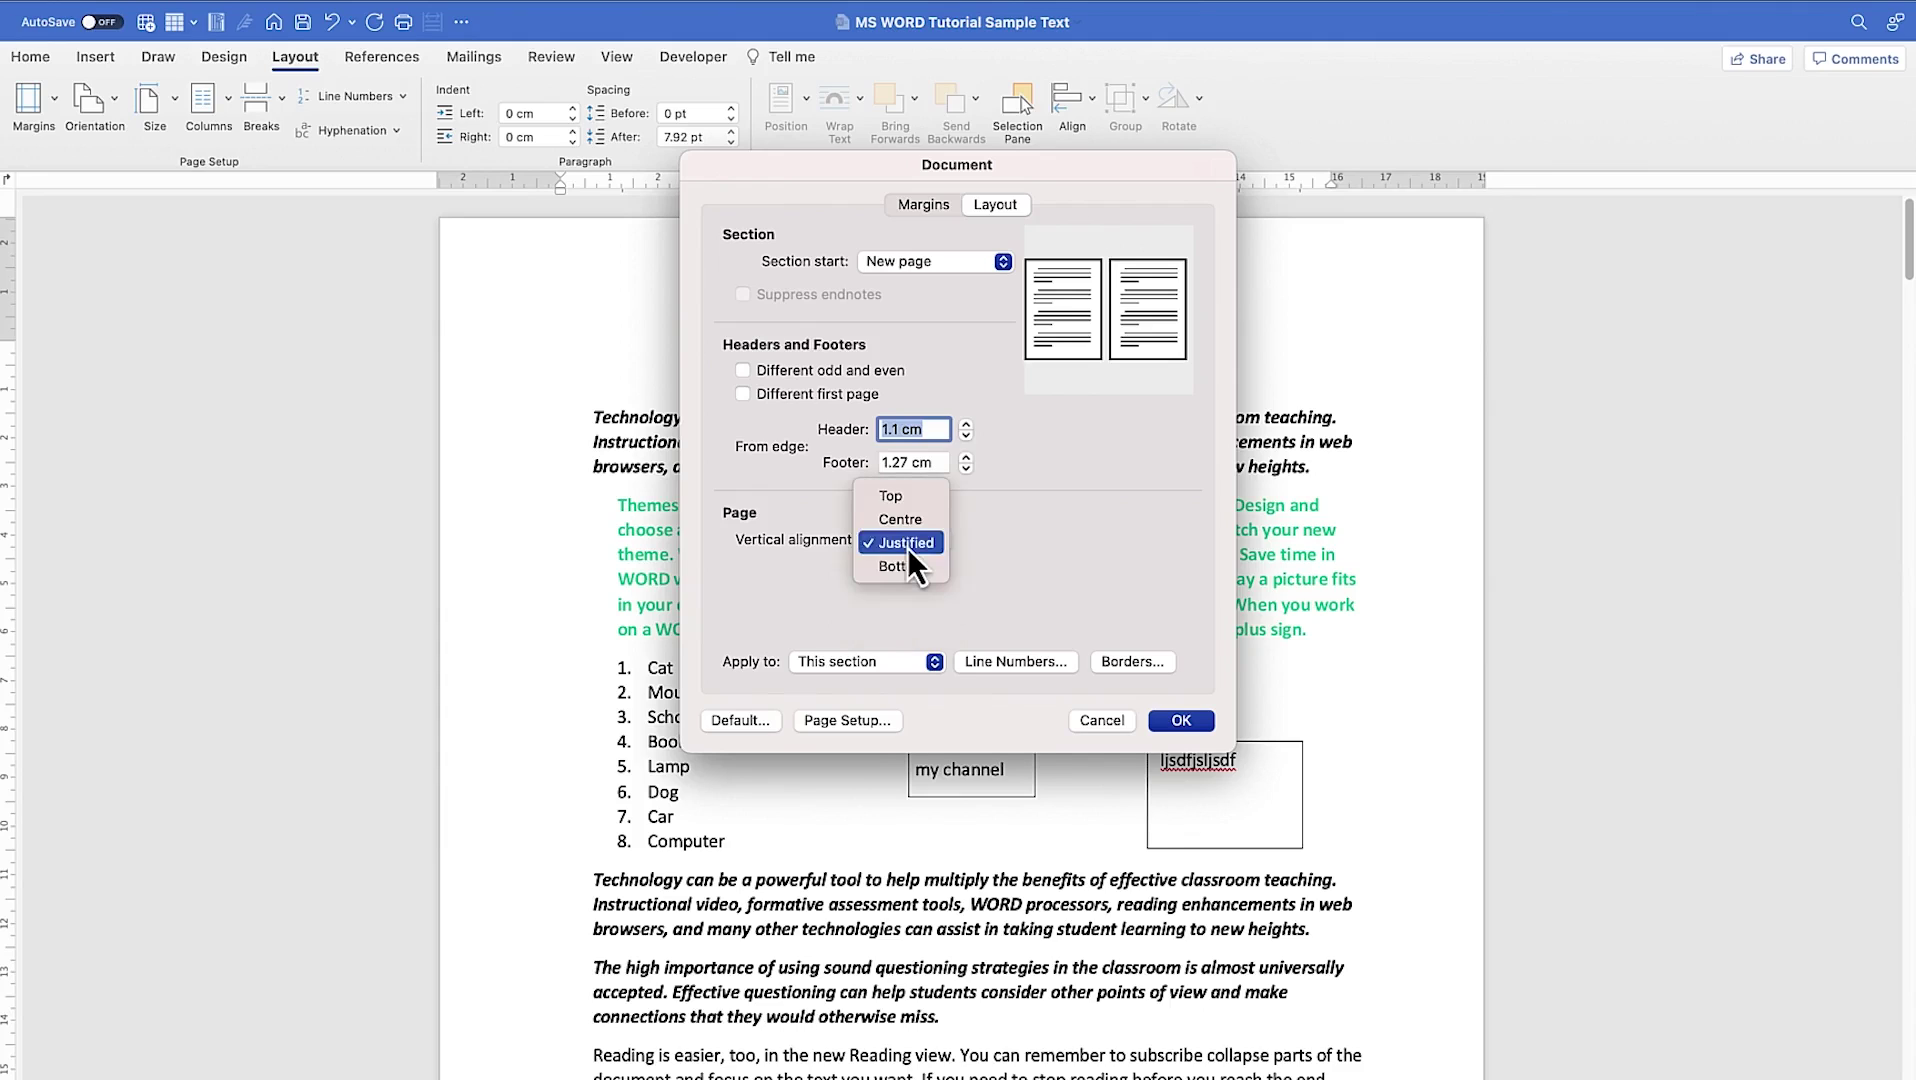
pyautogui.click(912, 566)
pyautogui.click(912, 542)
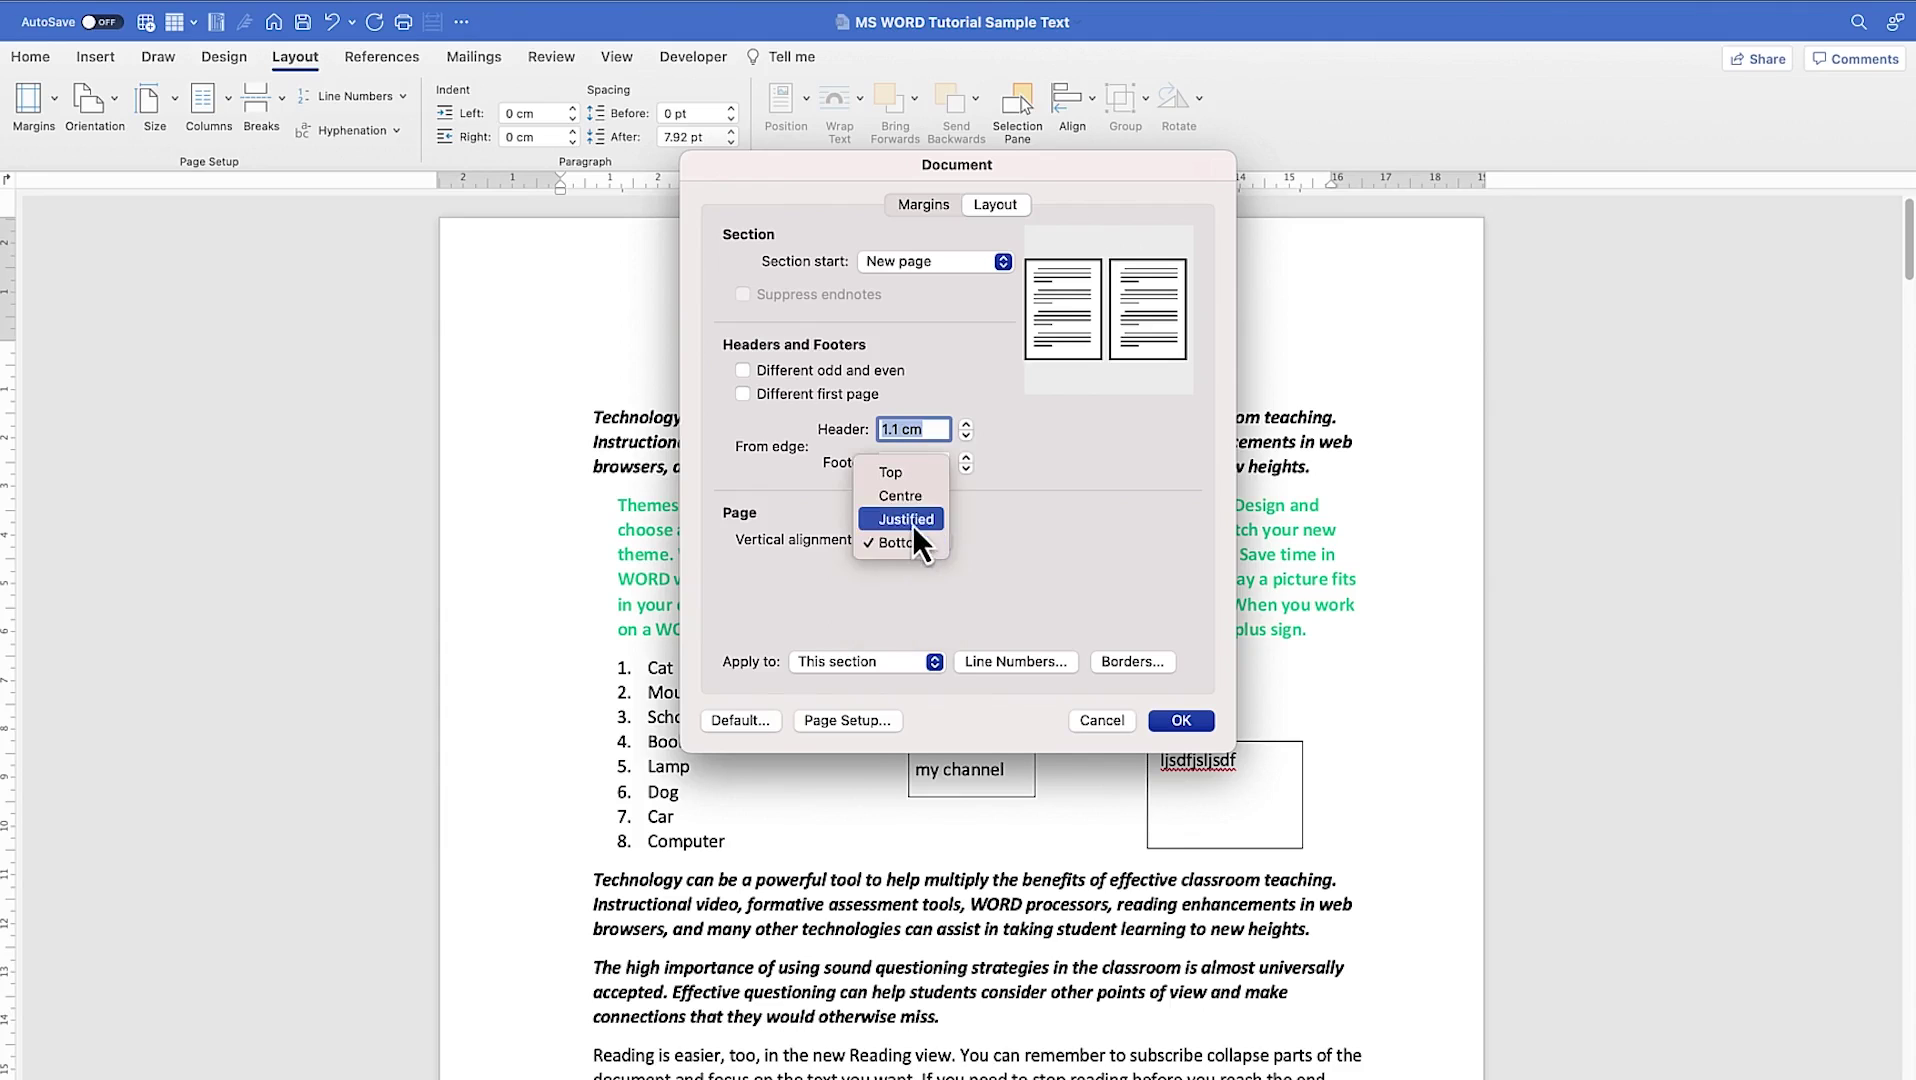
pyautogui.click(908, 478)
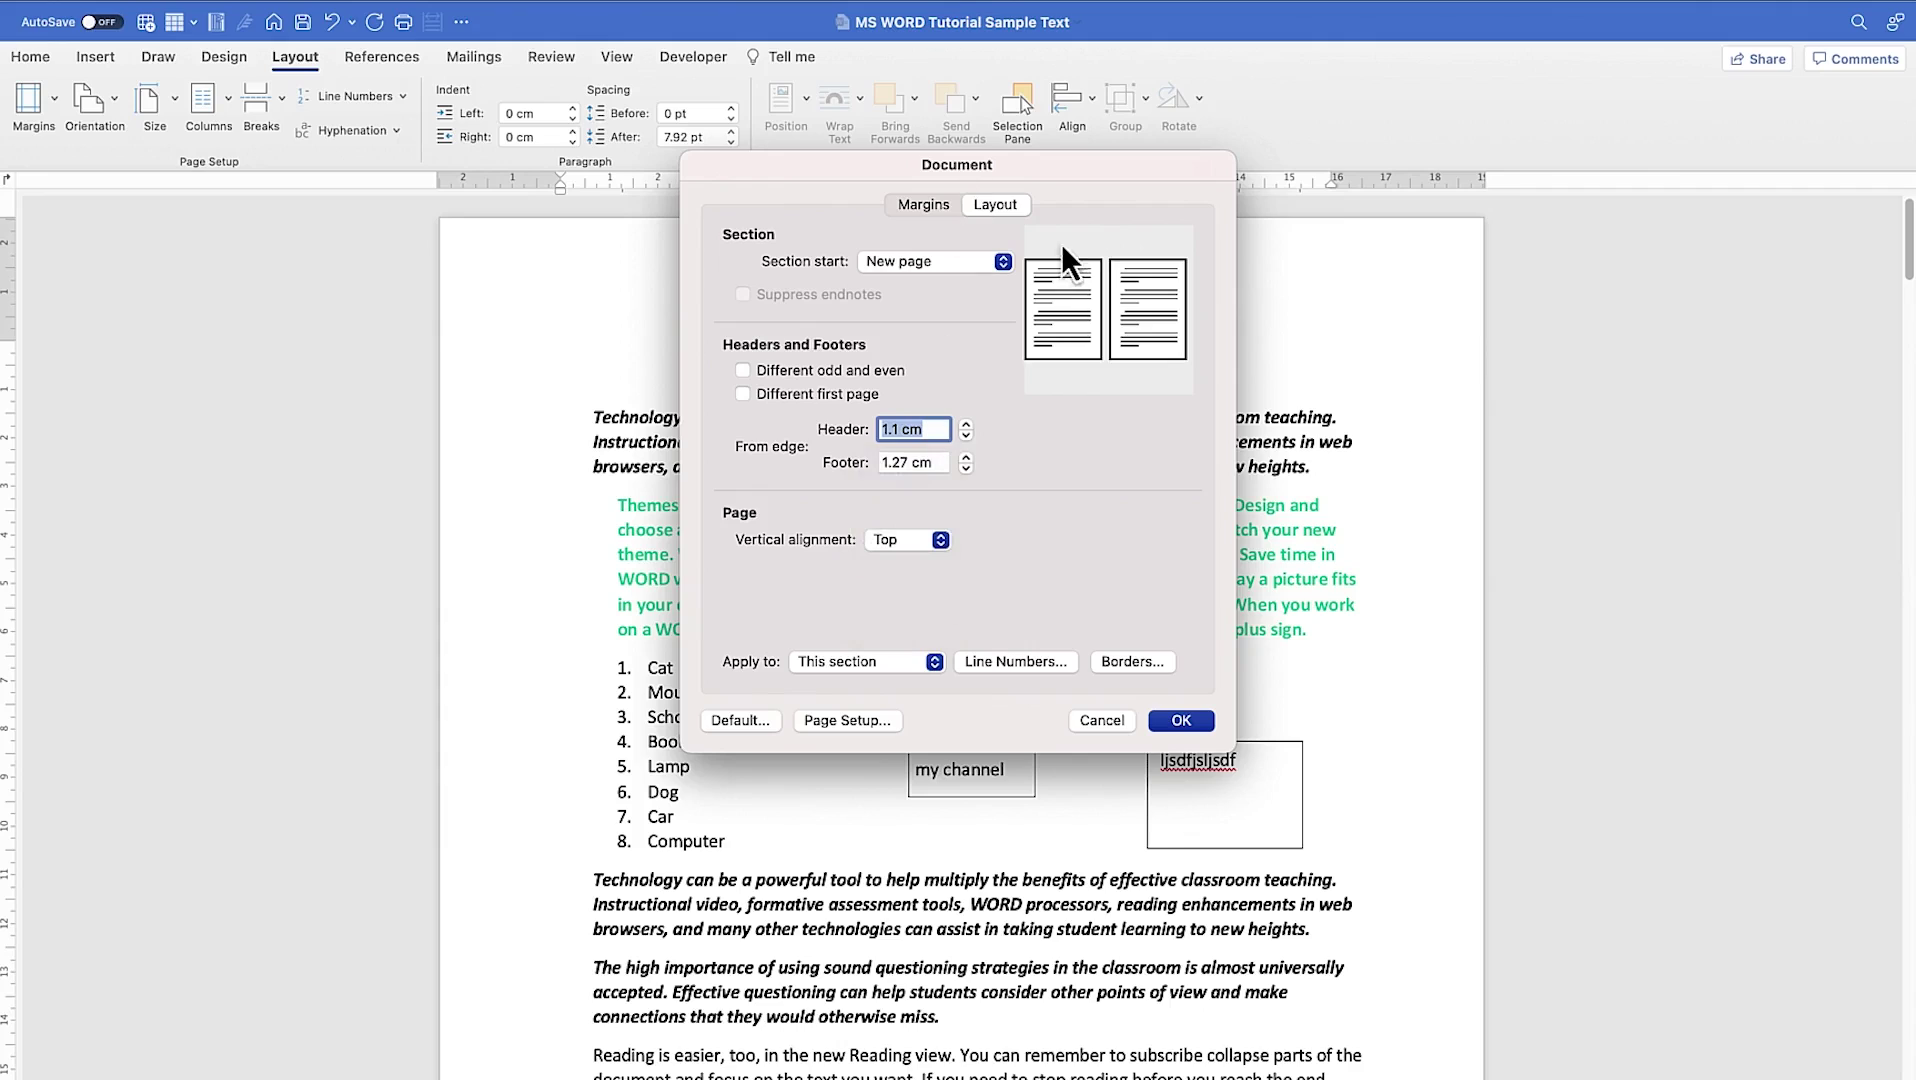
pyautogui.click(915, 210)
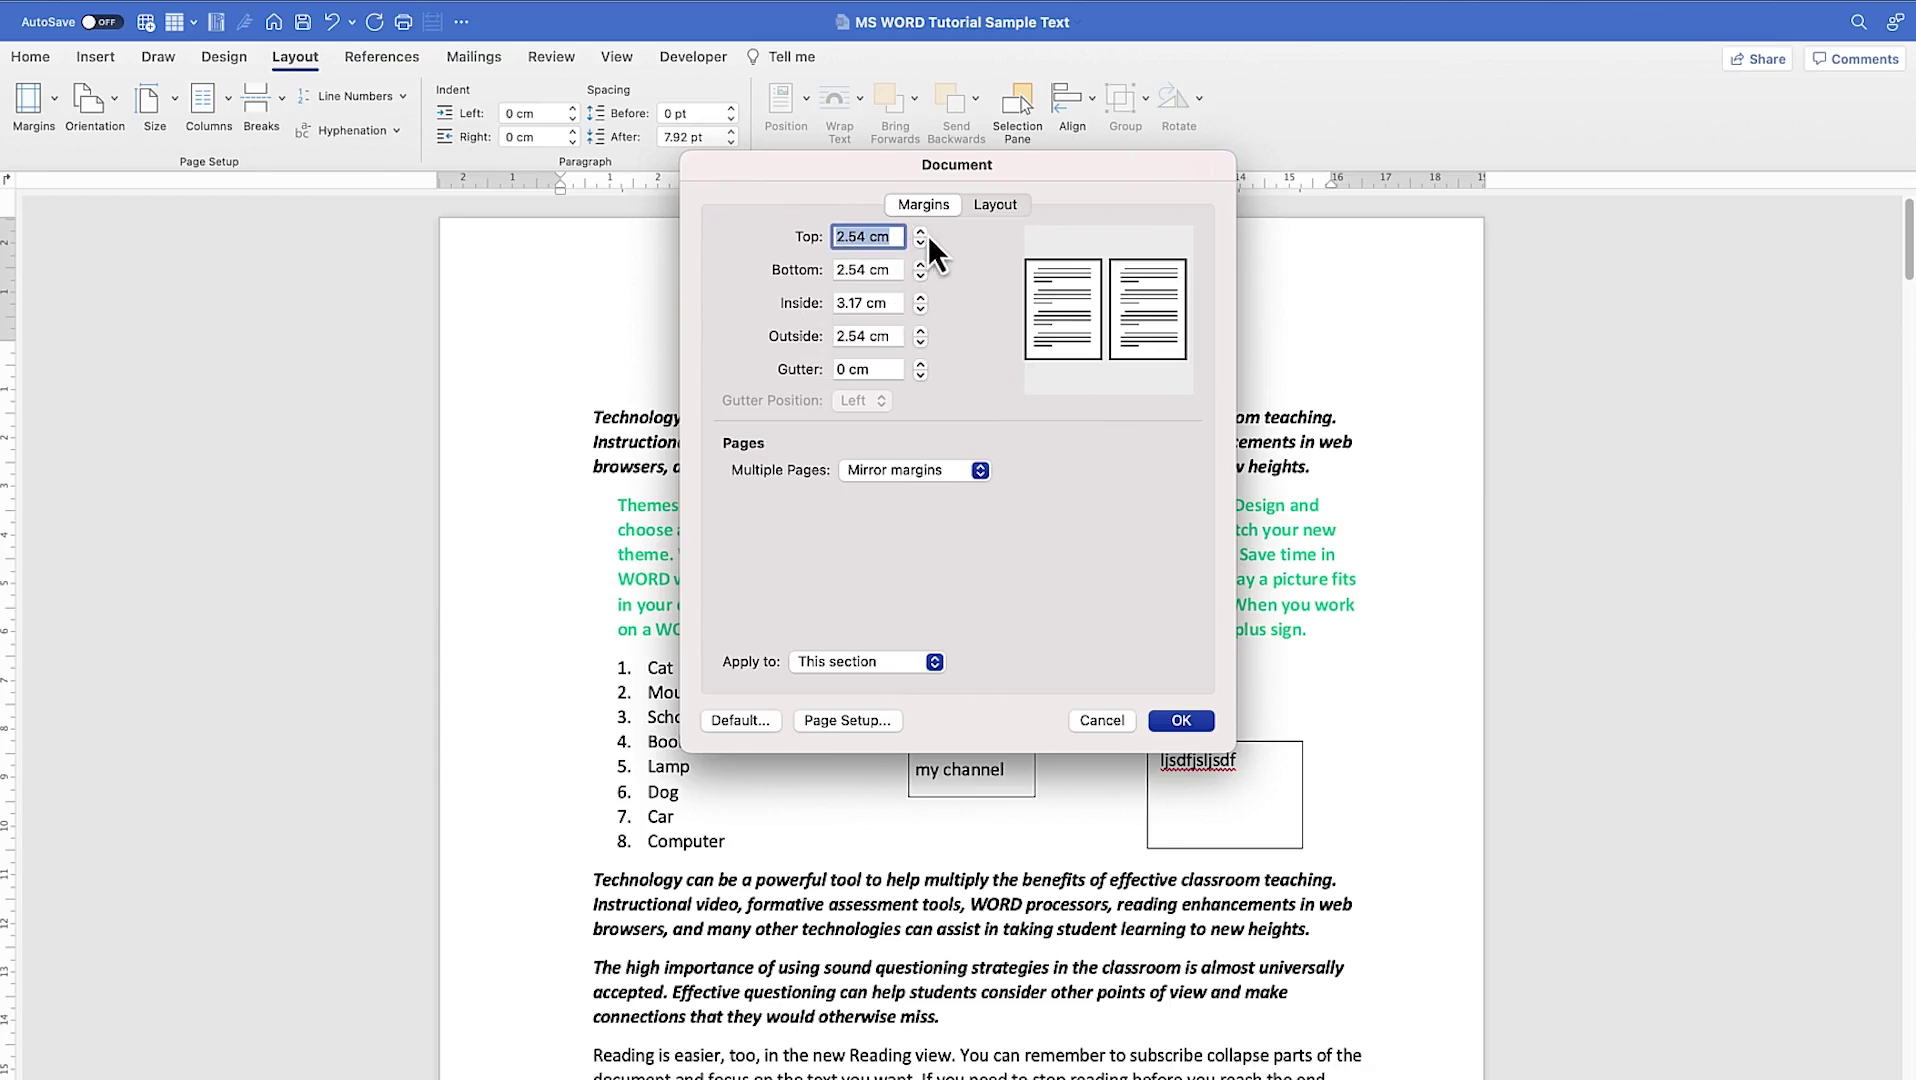
# - Switch Multiple Pages from Mirror margins to Normal and raise the top margin to 4.5 cm
pyautogui.click(961, 466)
pyautogui.click(945, 457)
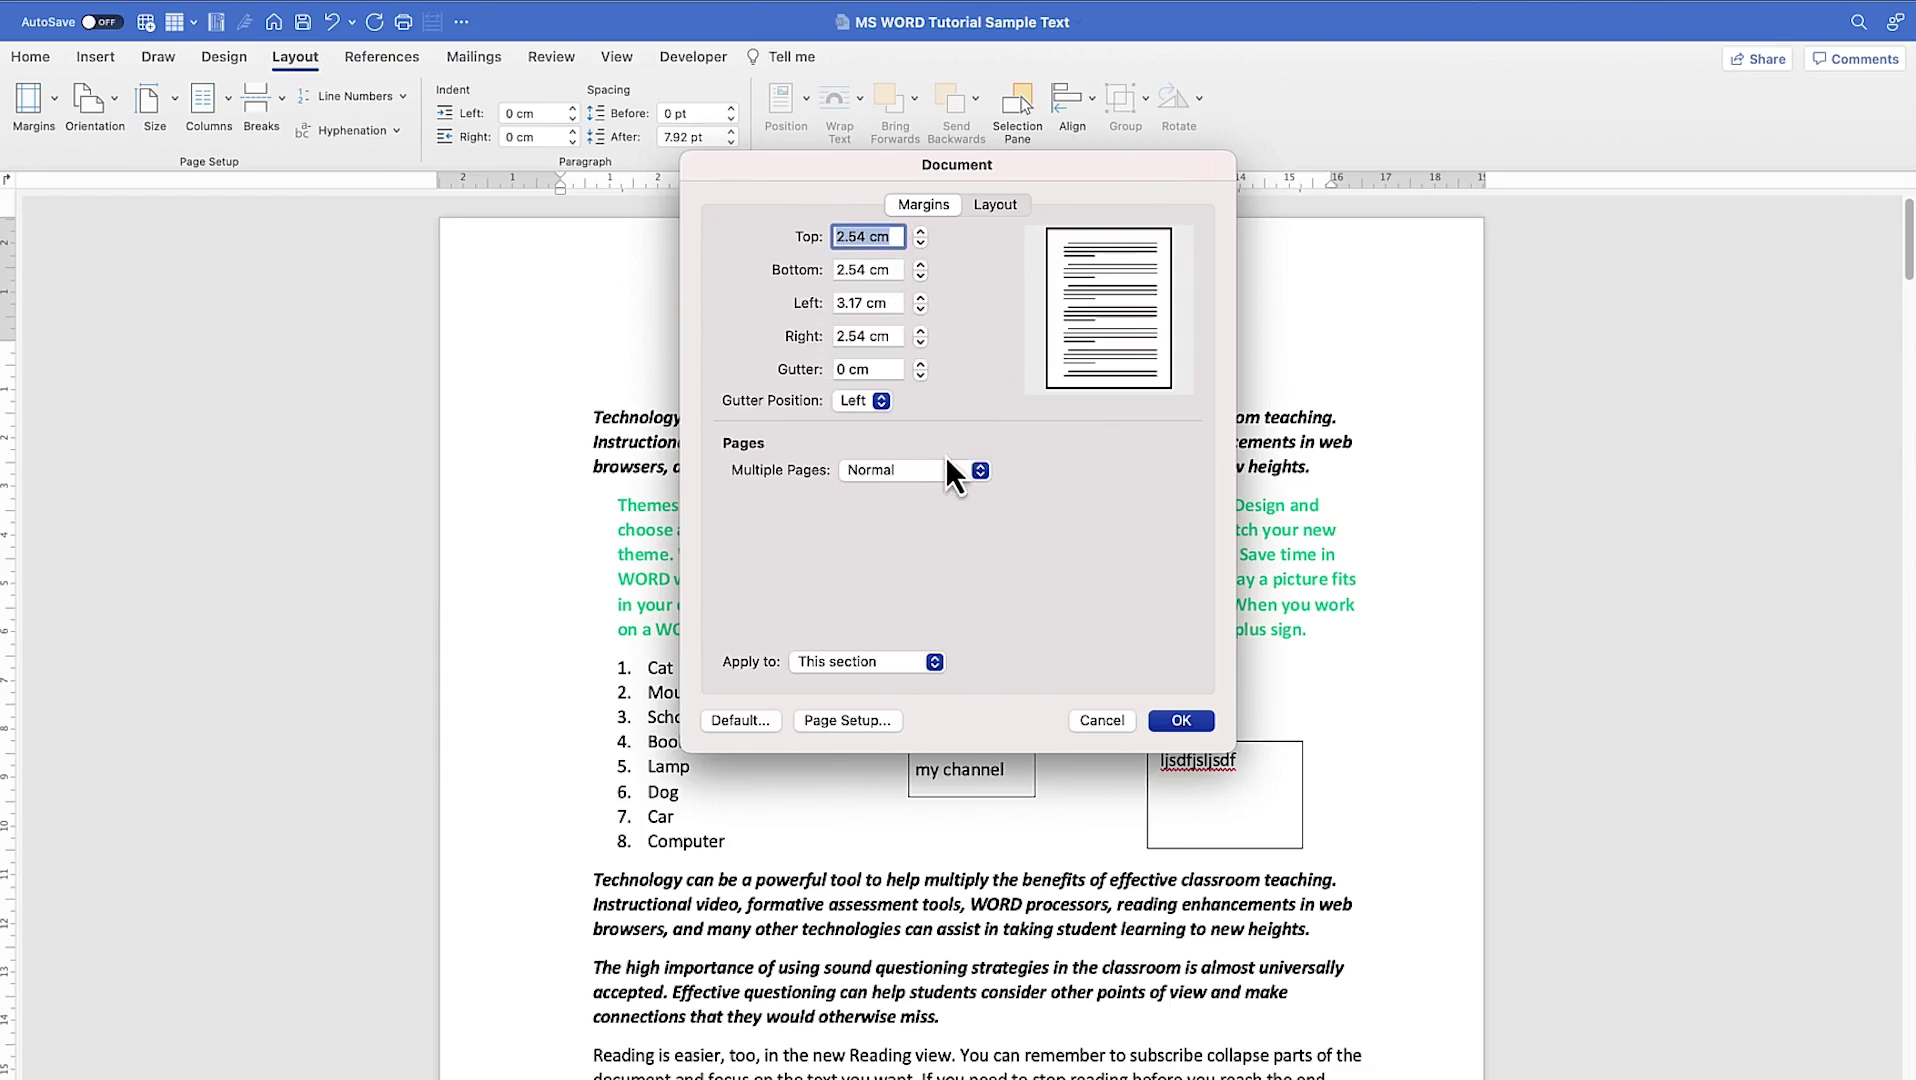
pyautogui.click(919, 234)
pyautogui.click(919, 234)
pyautogui.click(919, 234)
pyautogui.click(920, 234)
pyautogui.click(921, 234)
pyautogui.click(922, 234)
pyautogui.click(922, 234)
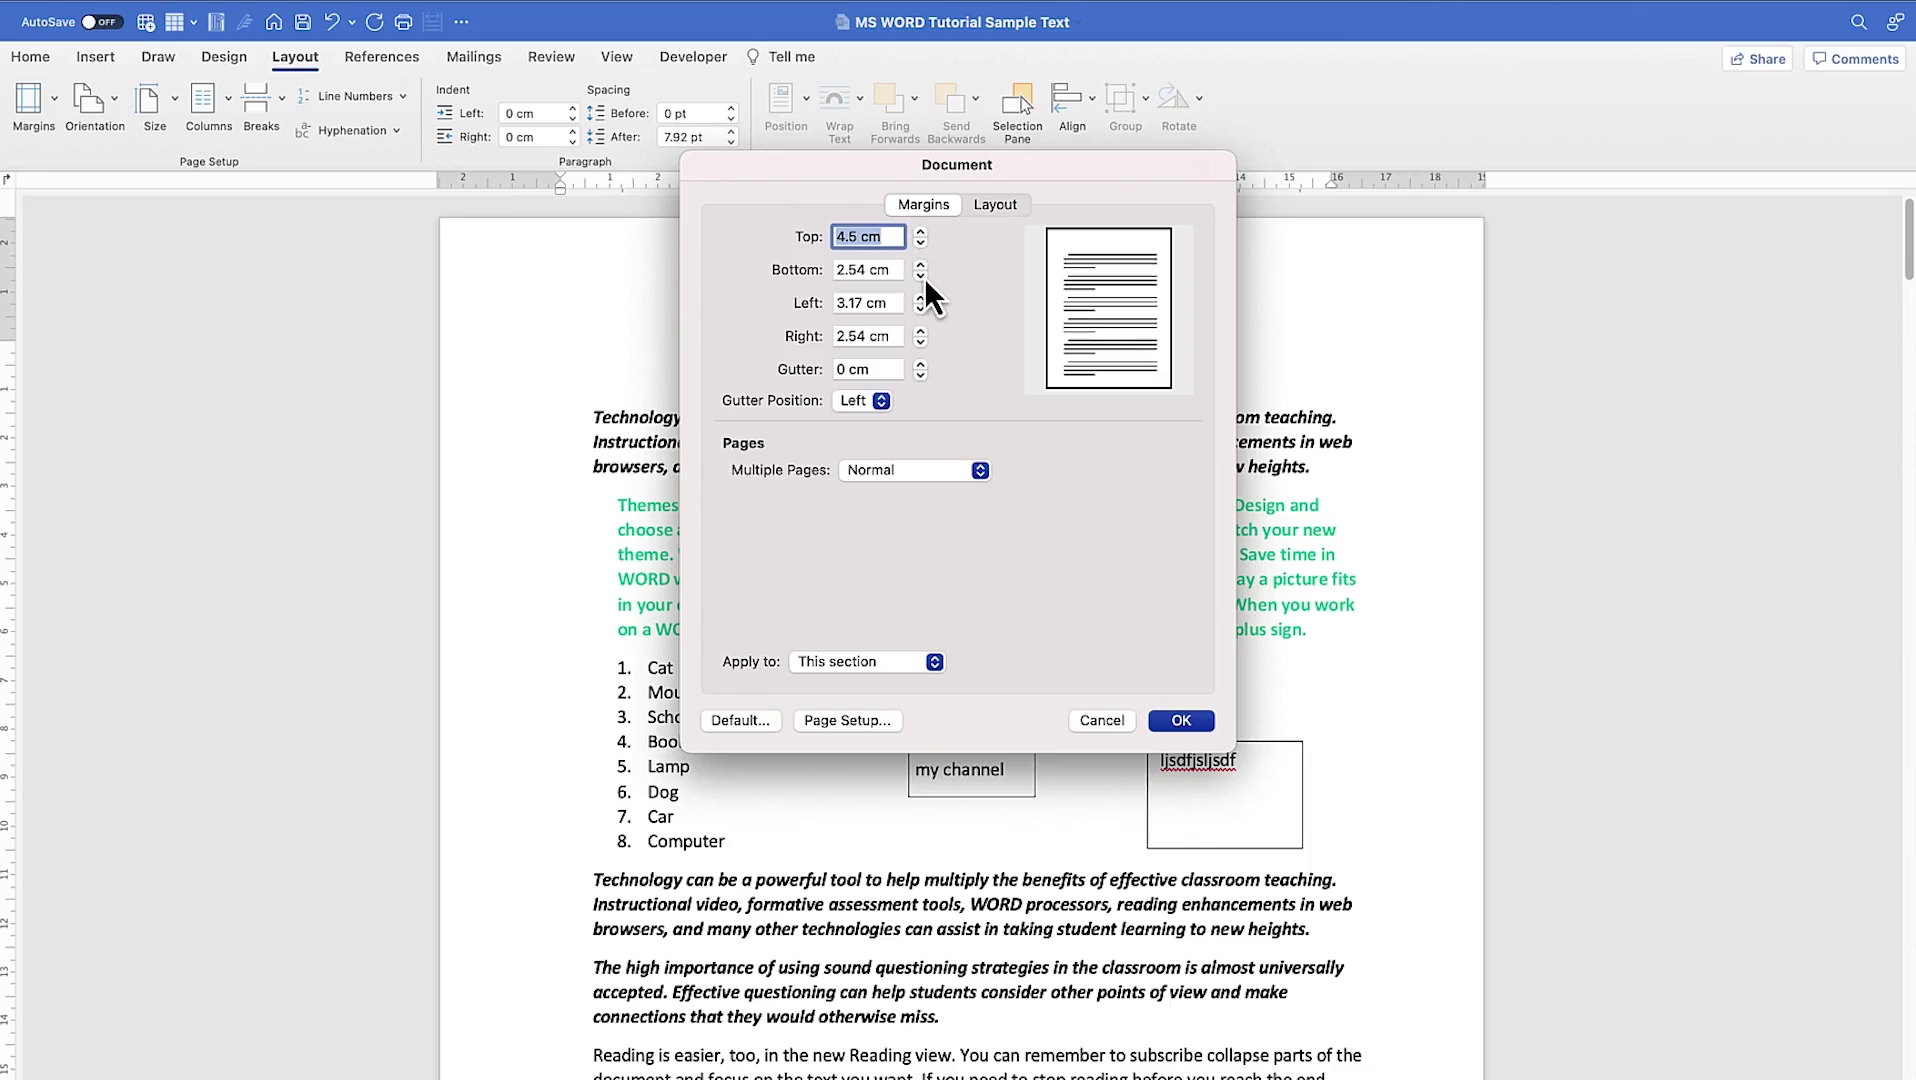
# - Set the bottom margin to 4.6 cm and save these margins as the default page setup
pyautogui.click(921, 275)
pyautogui.click(921, 275)
pyautogui.click(921, 274)
pyautogui.click(921, 265)
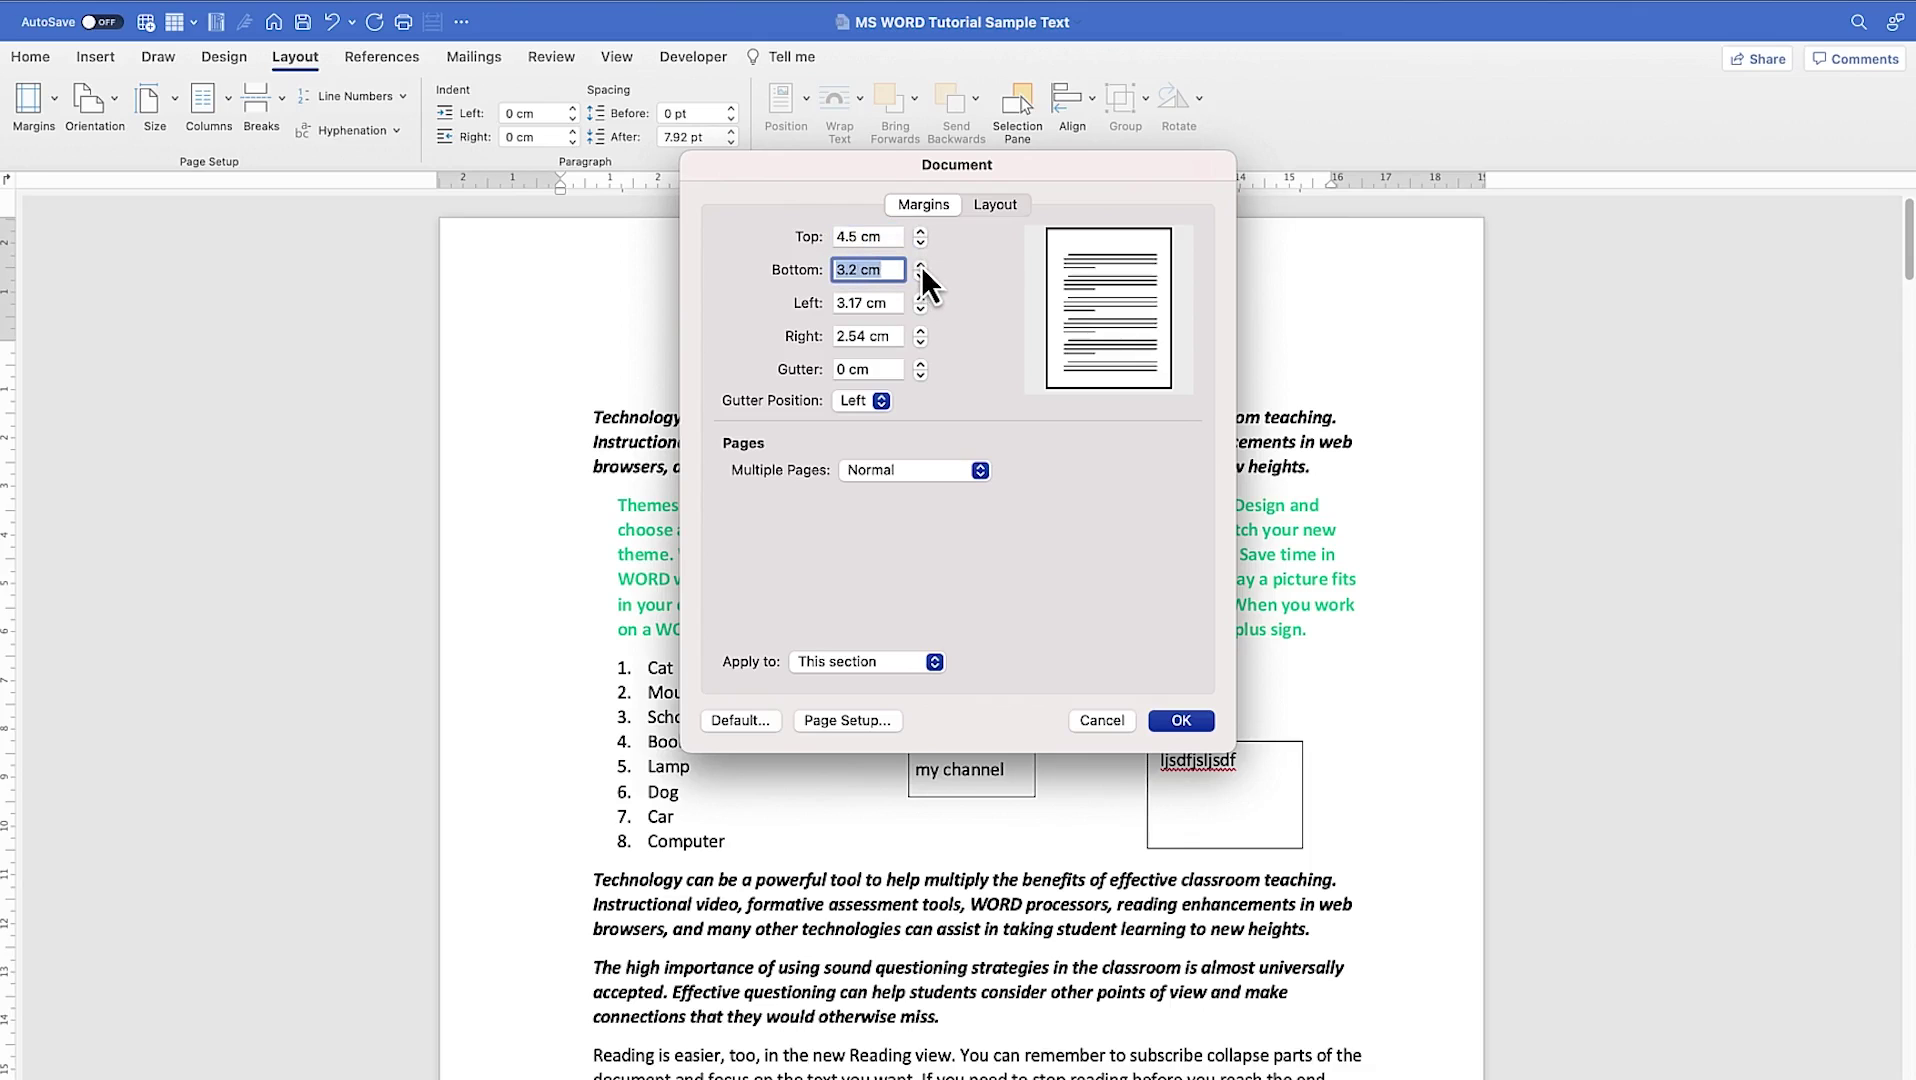
pyautogui.click(921, 266)
pyautogui.click(921, 266)
pyautogui.click(921, 266)
pyautogui.click(921, 266)
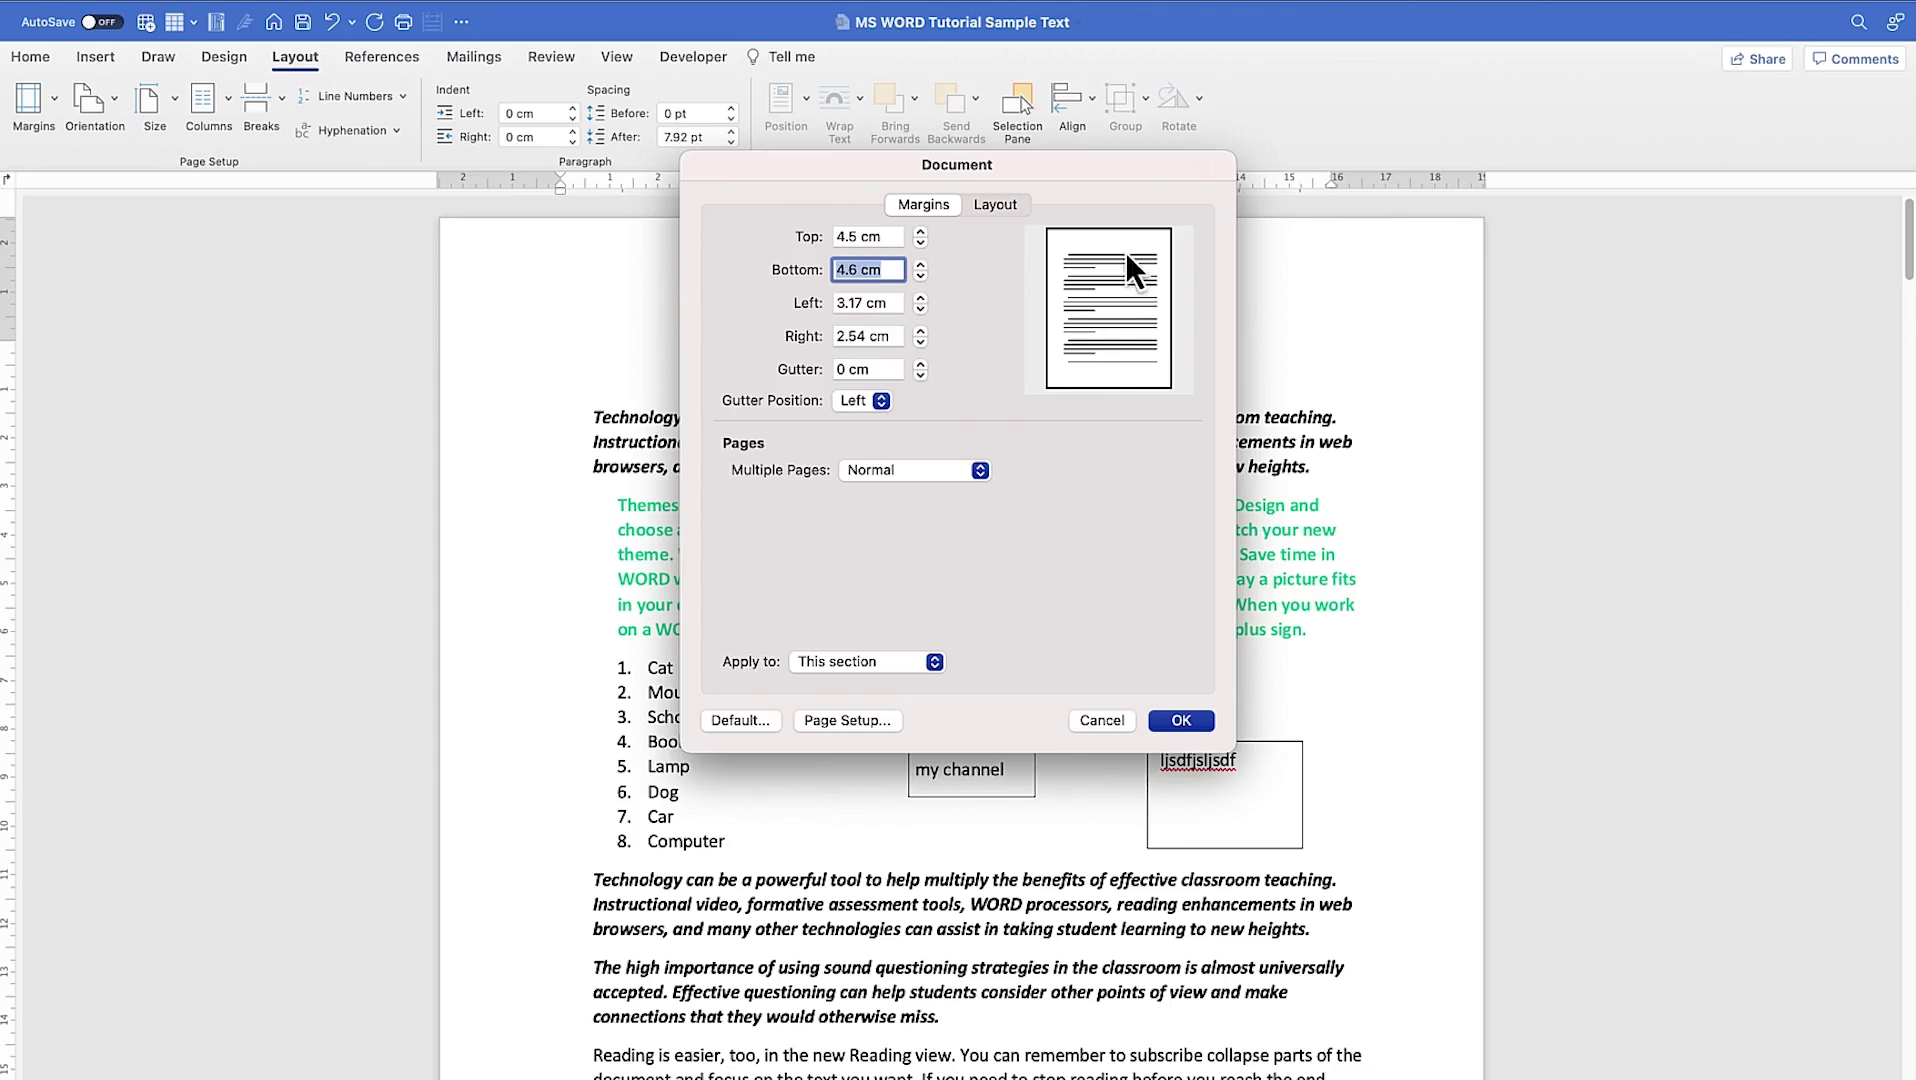
pyautogui.doubleClick(852, 237)
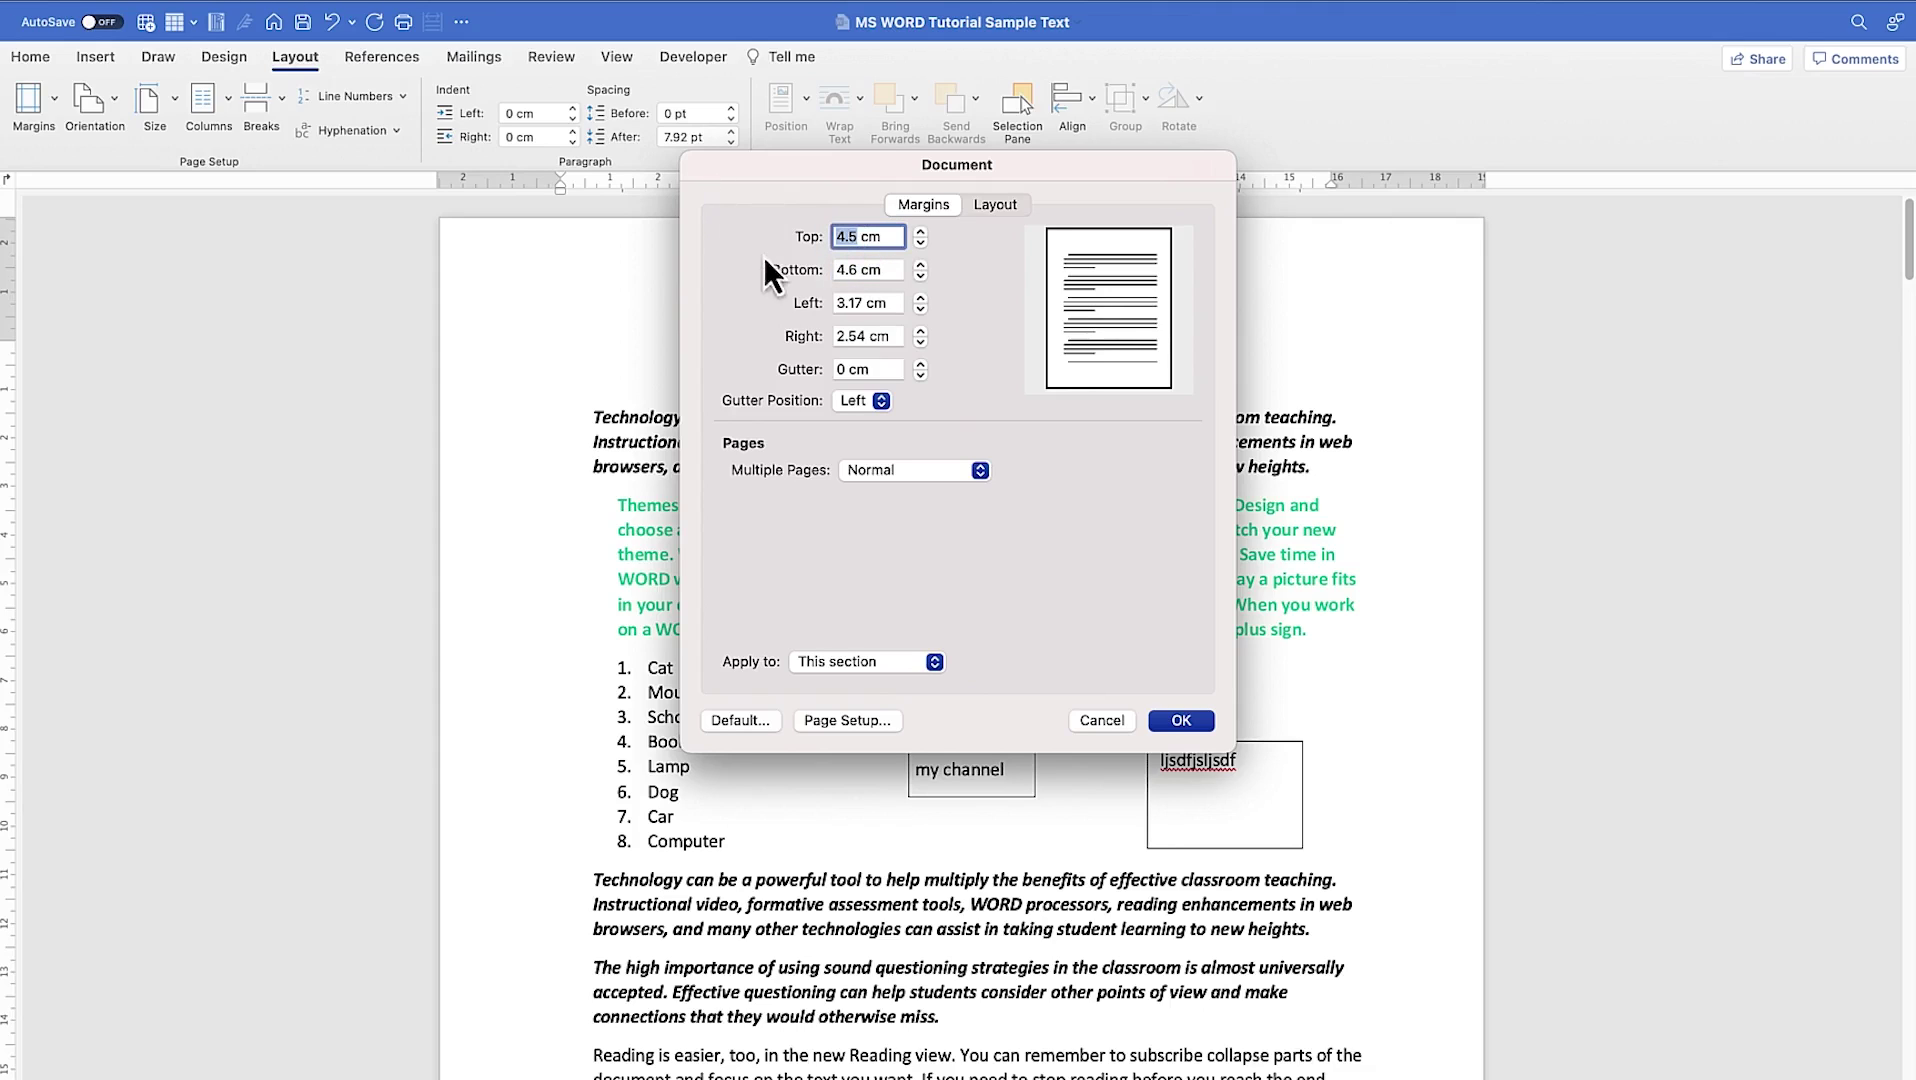
pyautogui.click(738, 718)
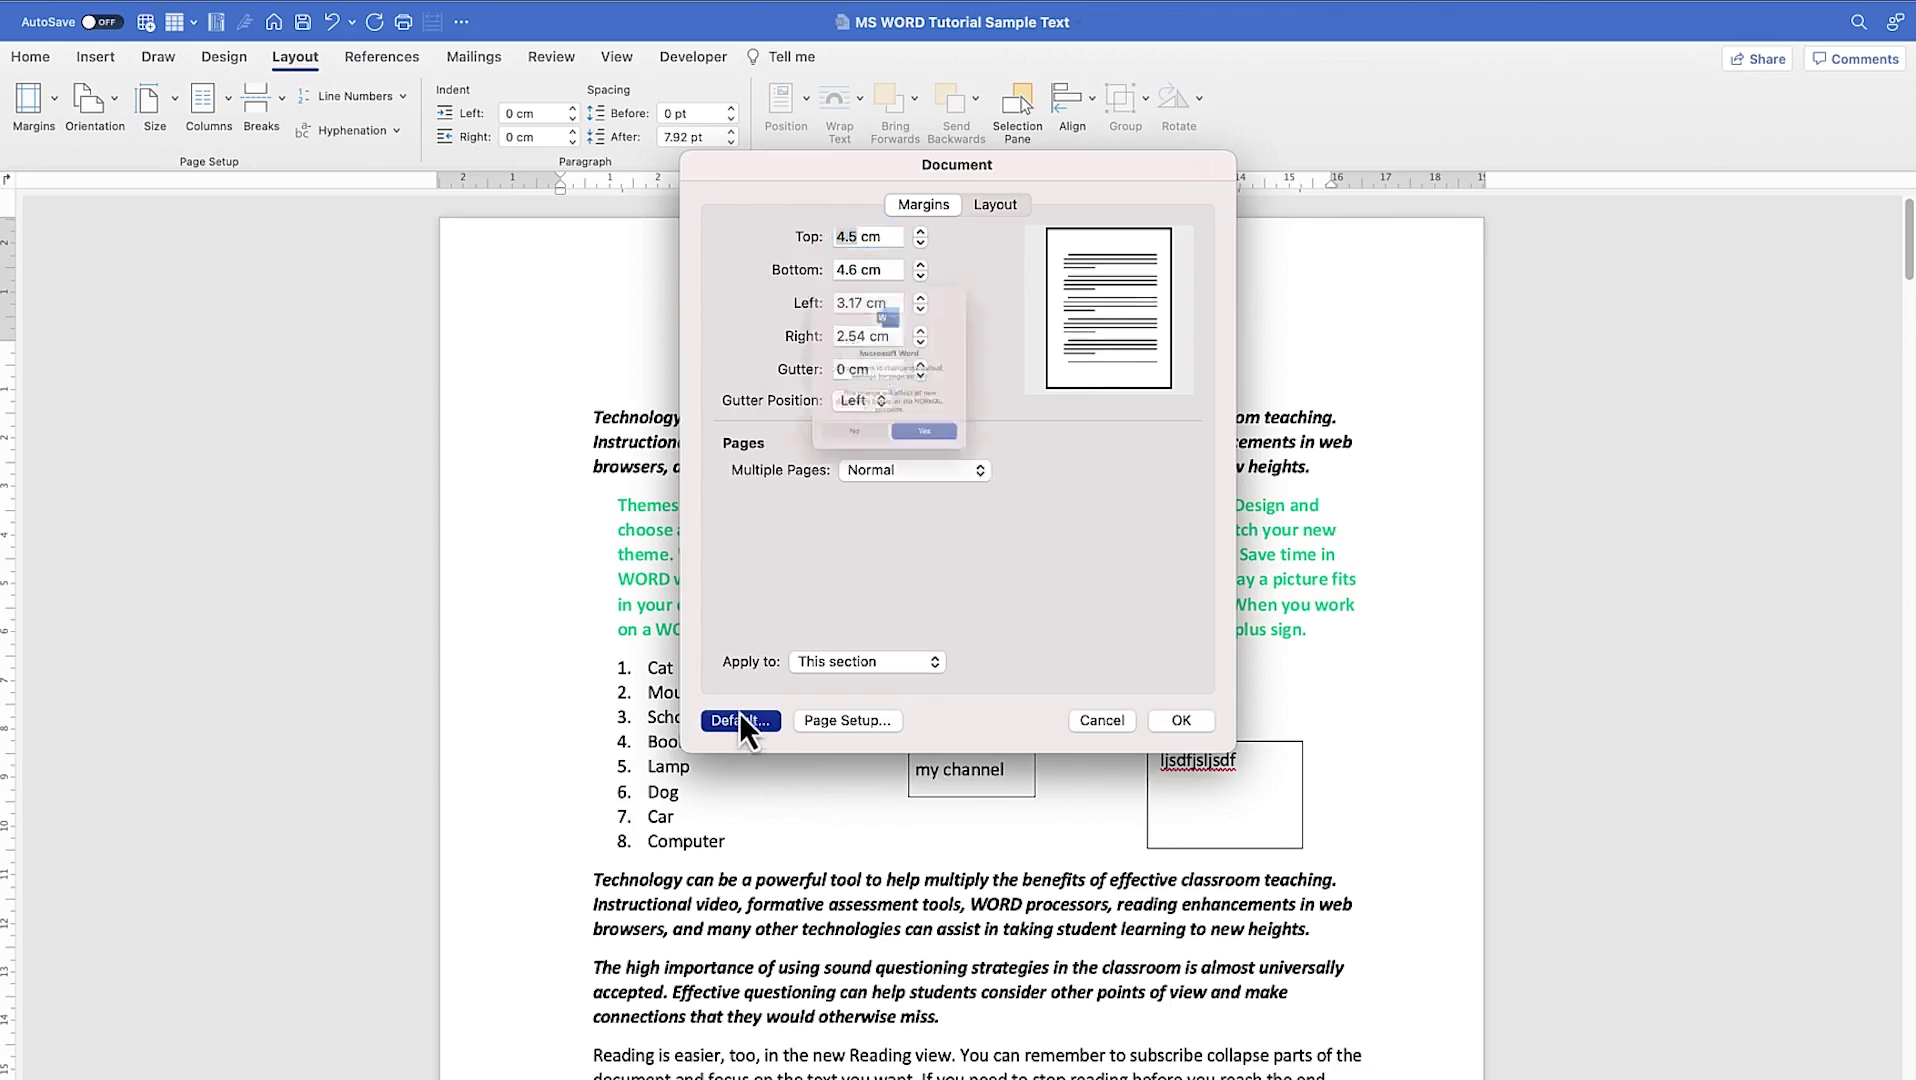
pyautogui.click(927, 480)
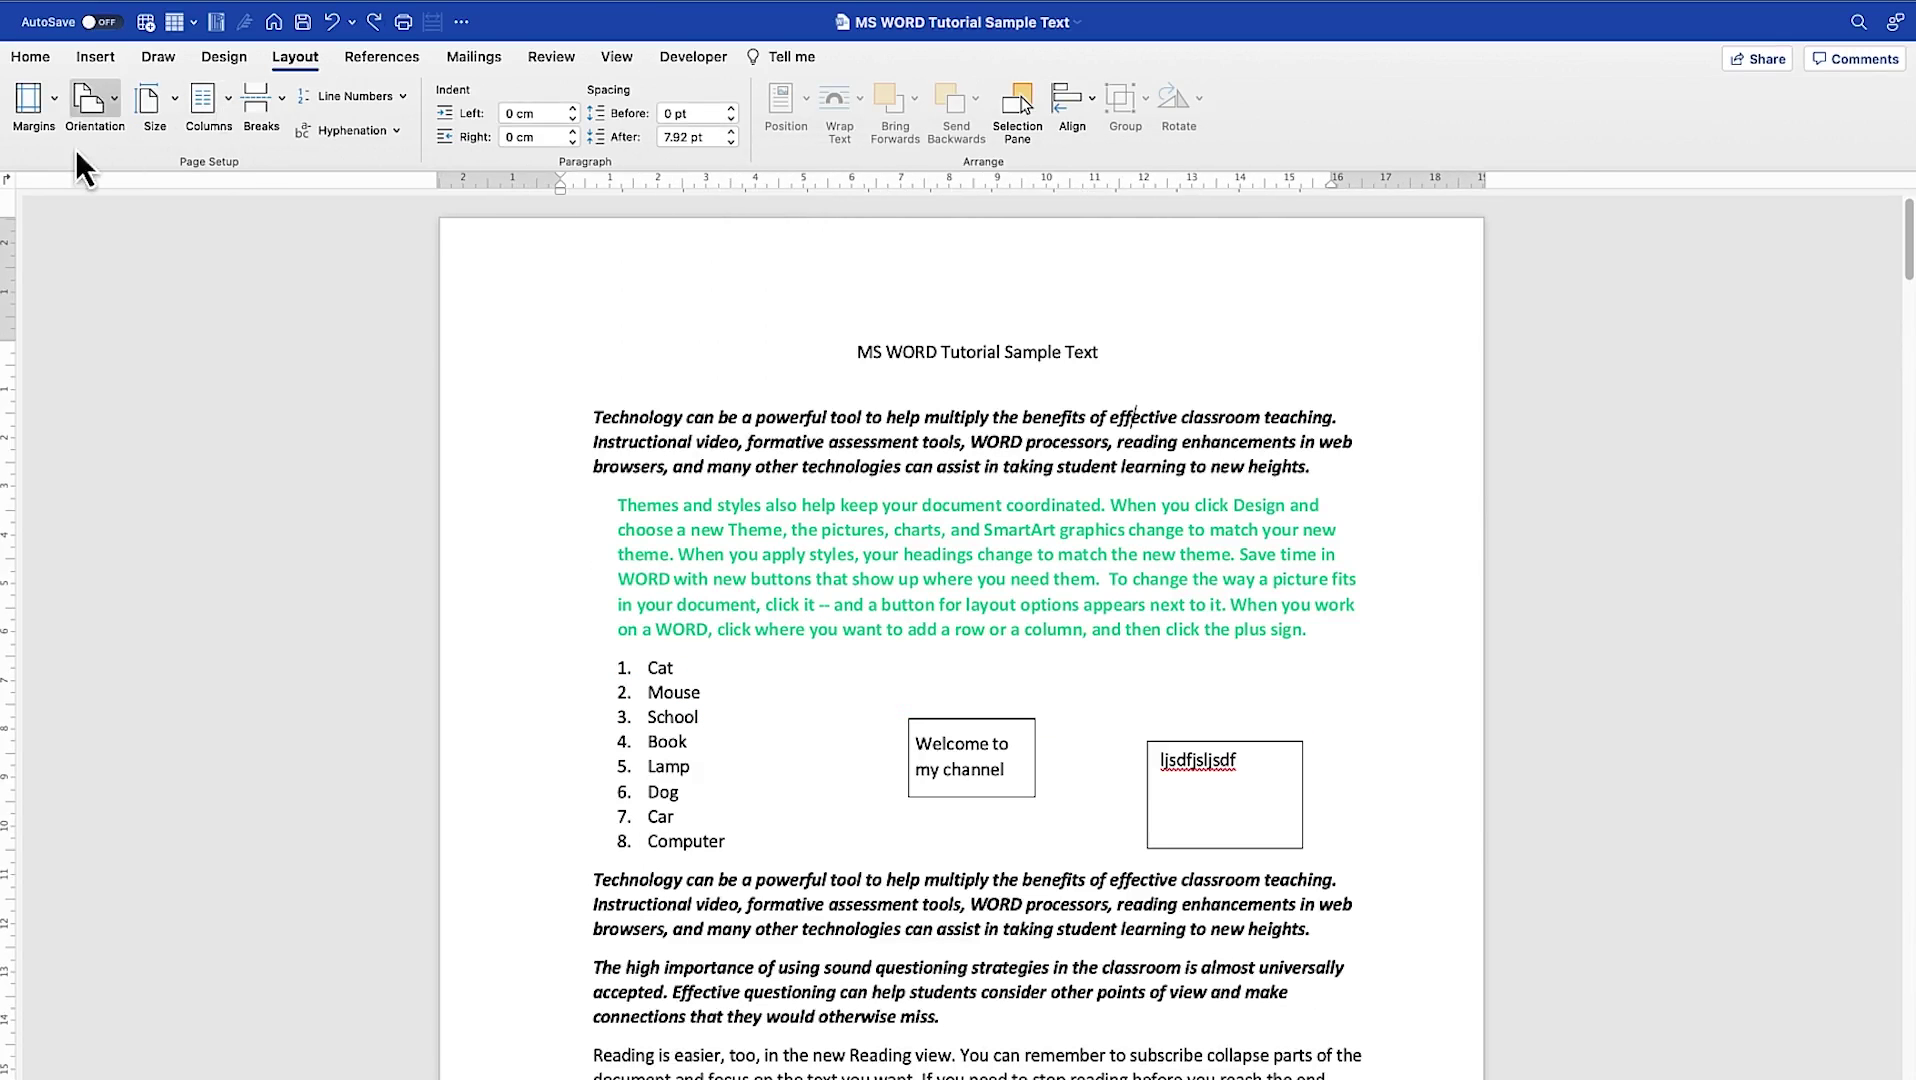
# - In Custom Margins, try Normal and 2 pages per sheet, then choose Book fold for Multiple Pages
pyautogui.click(58, 97)
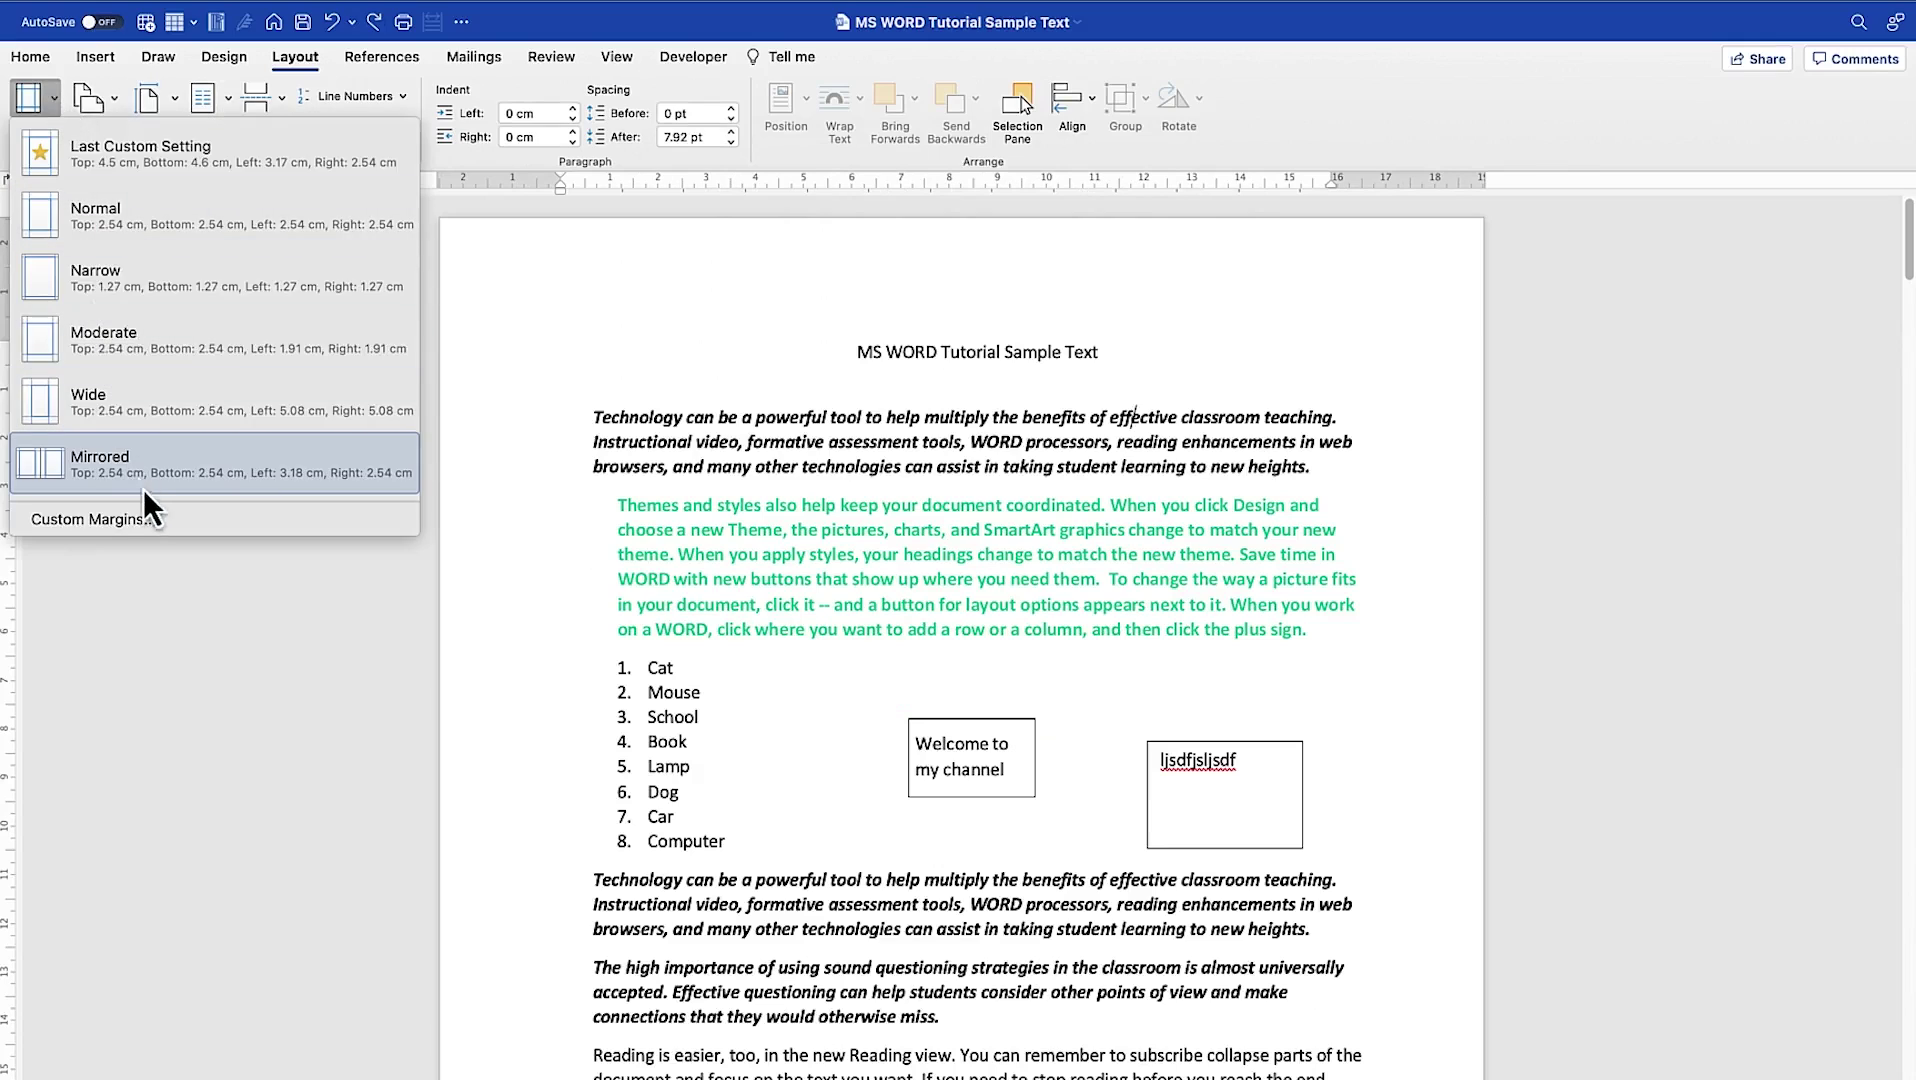
pyautogui.click(136, 519)
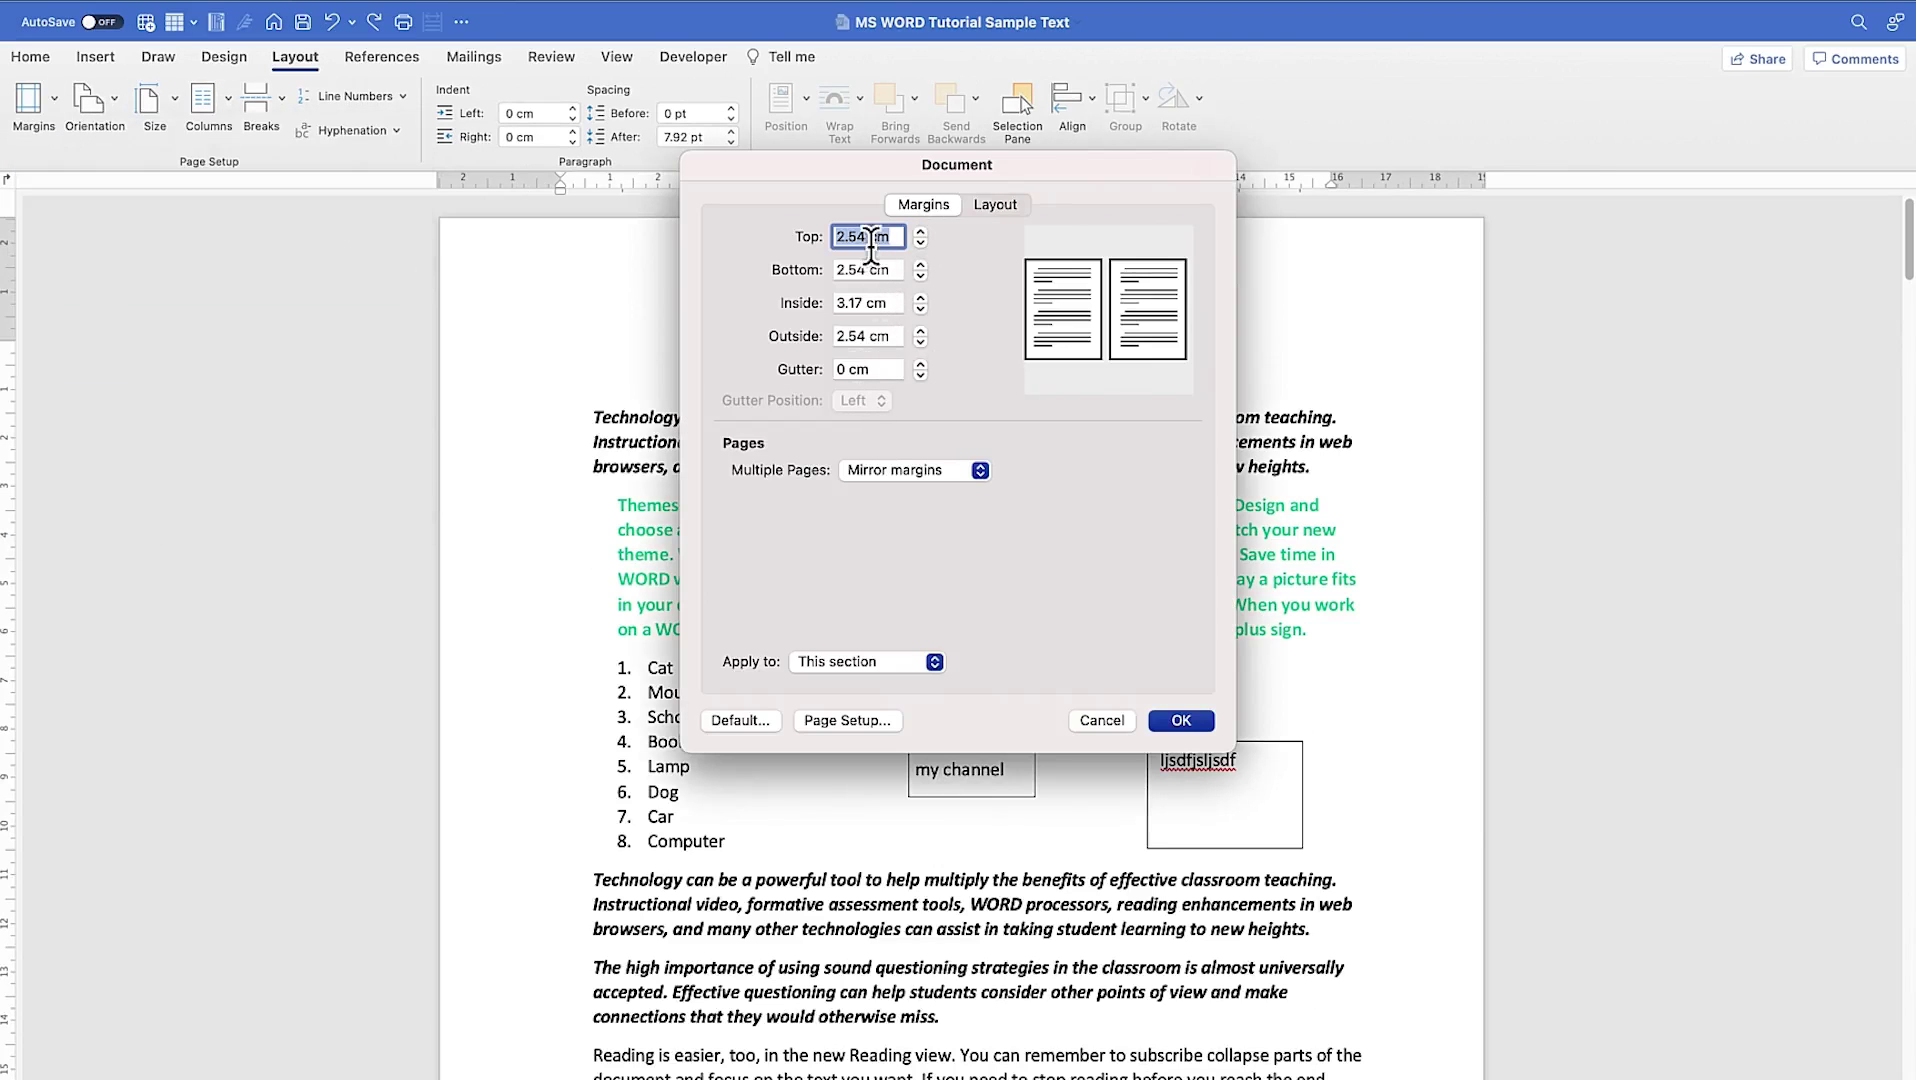
pyautogui.click(934, 476)
pyautogui.click(915, 457)
pyautogui.click(933, 478)
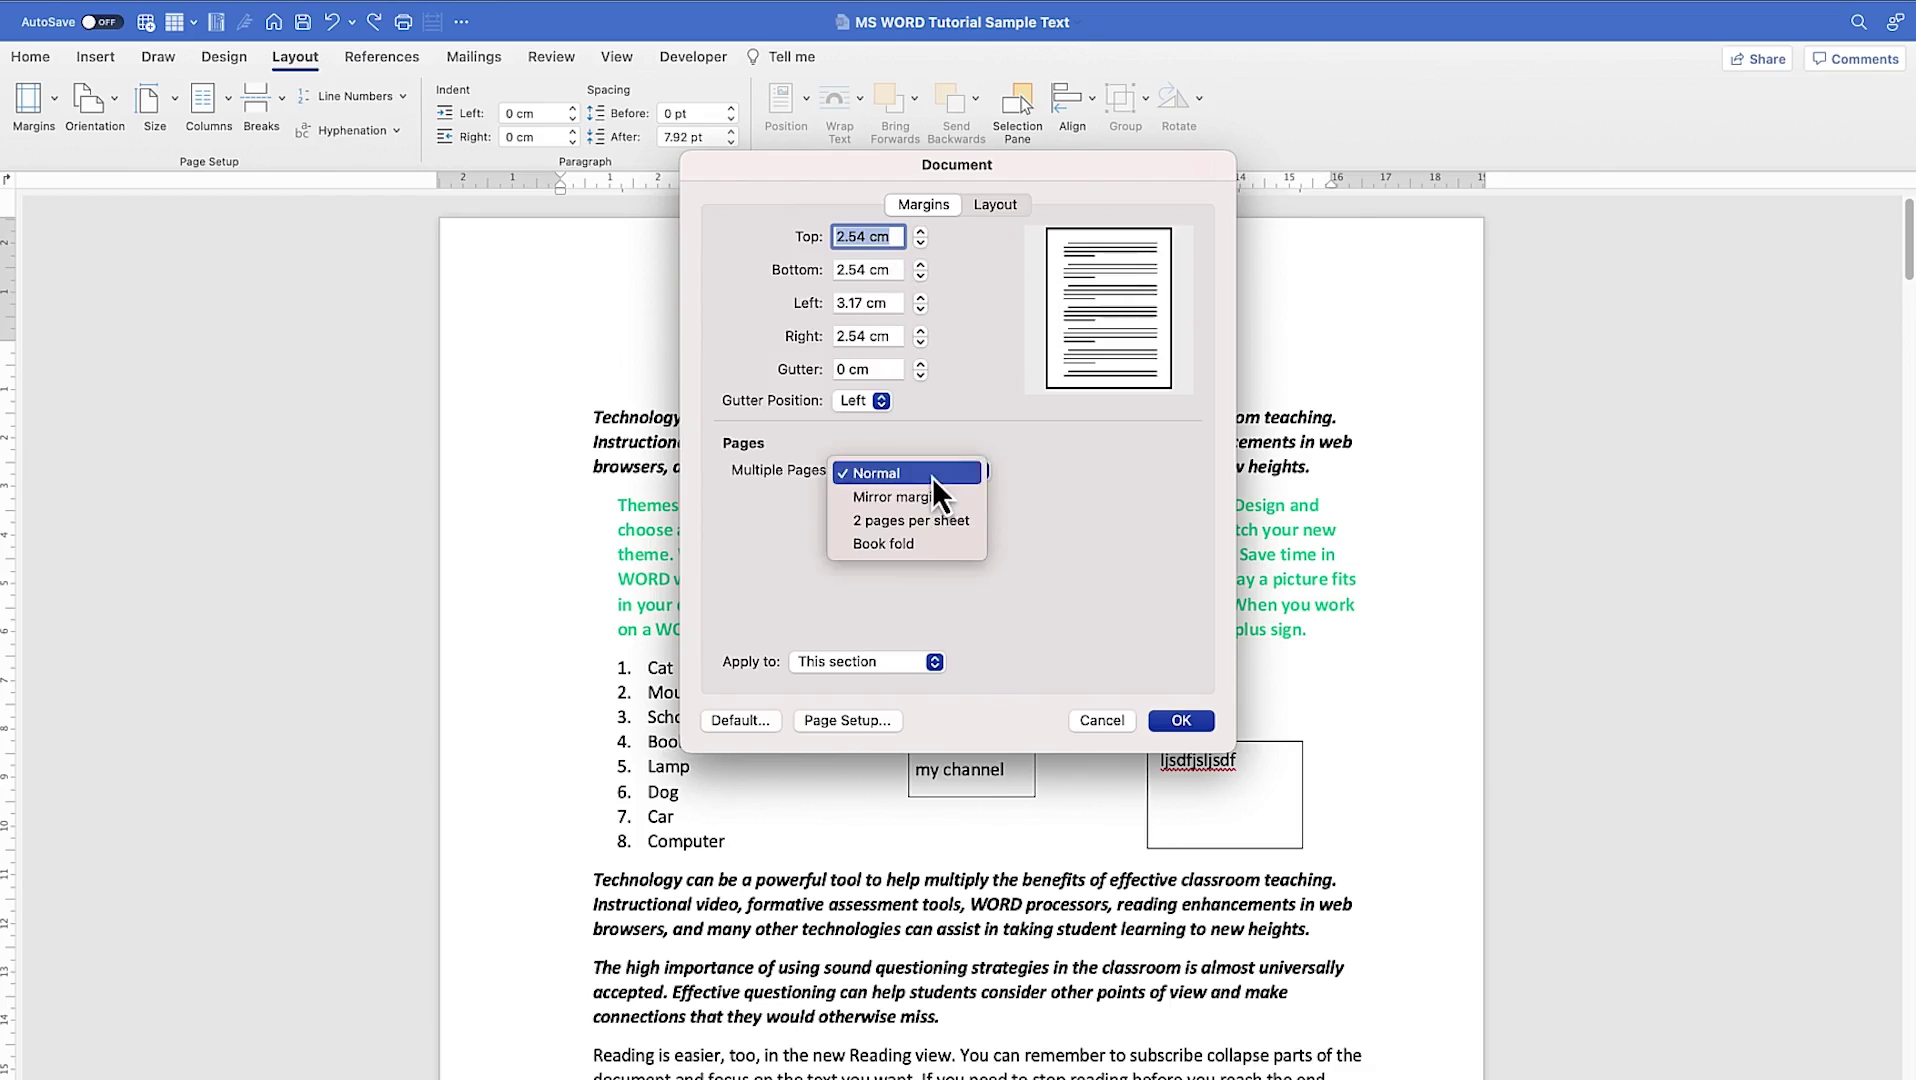
pyautogui.click(942, 526)
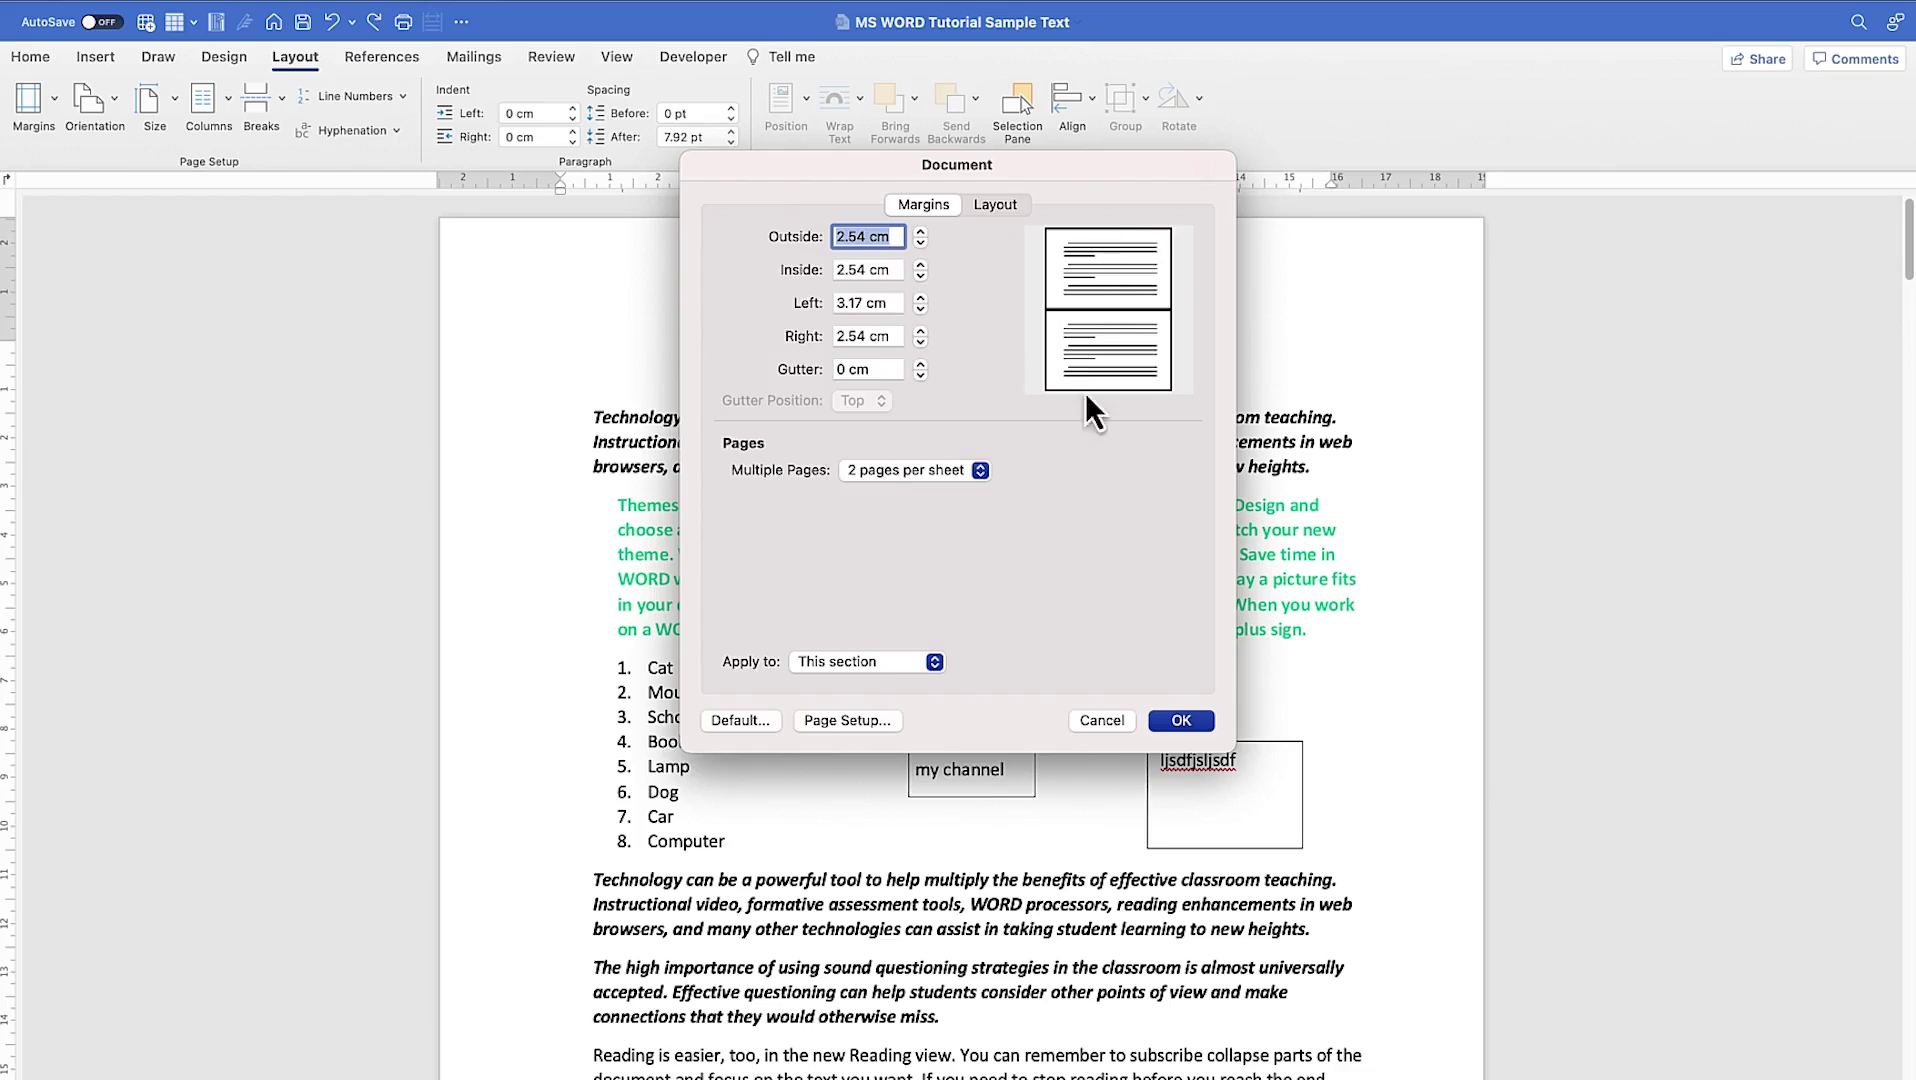
pyautogui.click(919, 476)
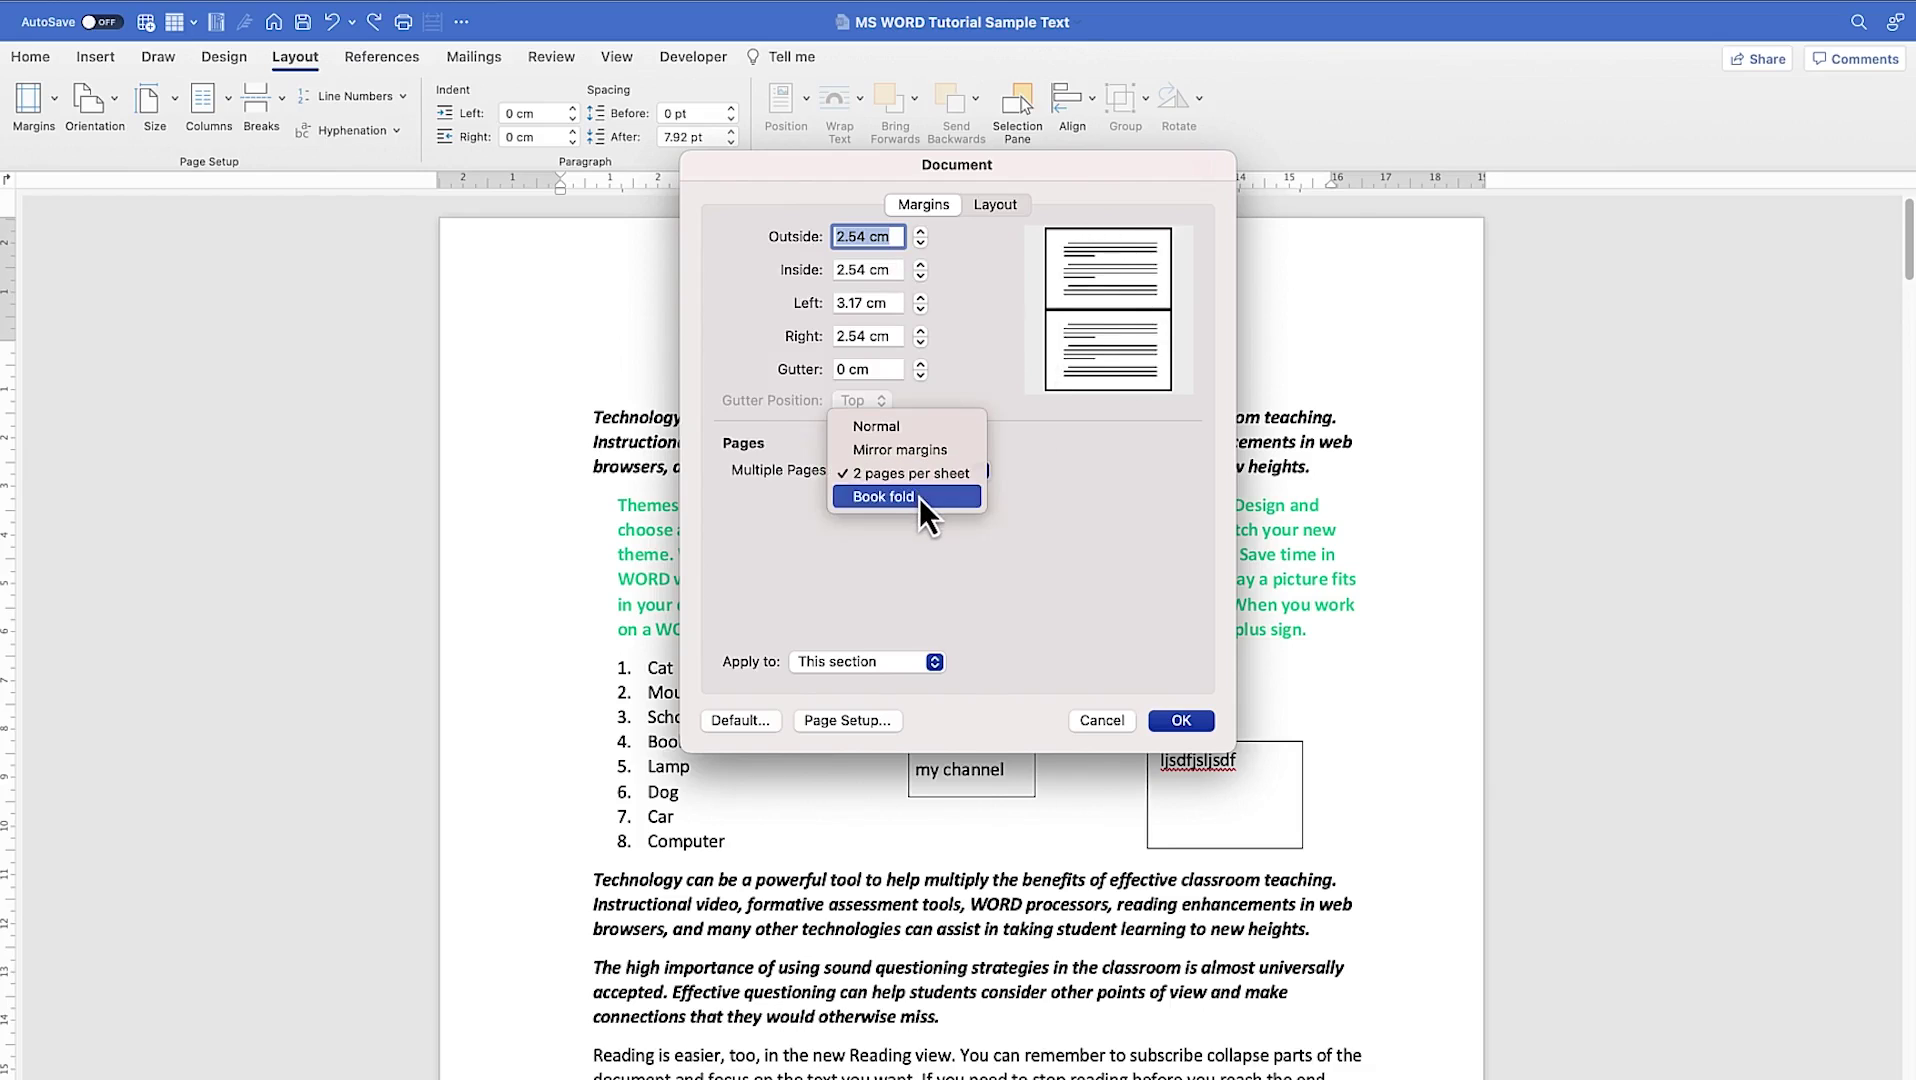
pyautogui.click(919, 497)
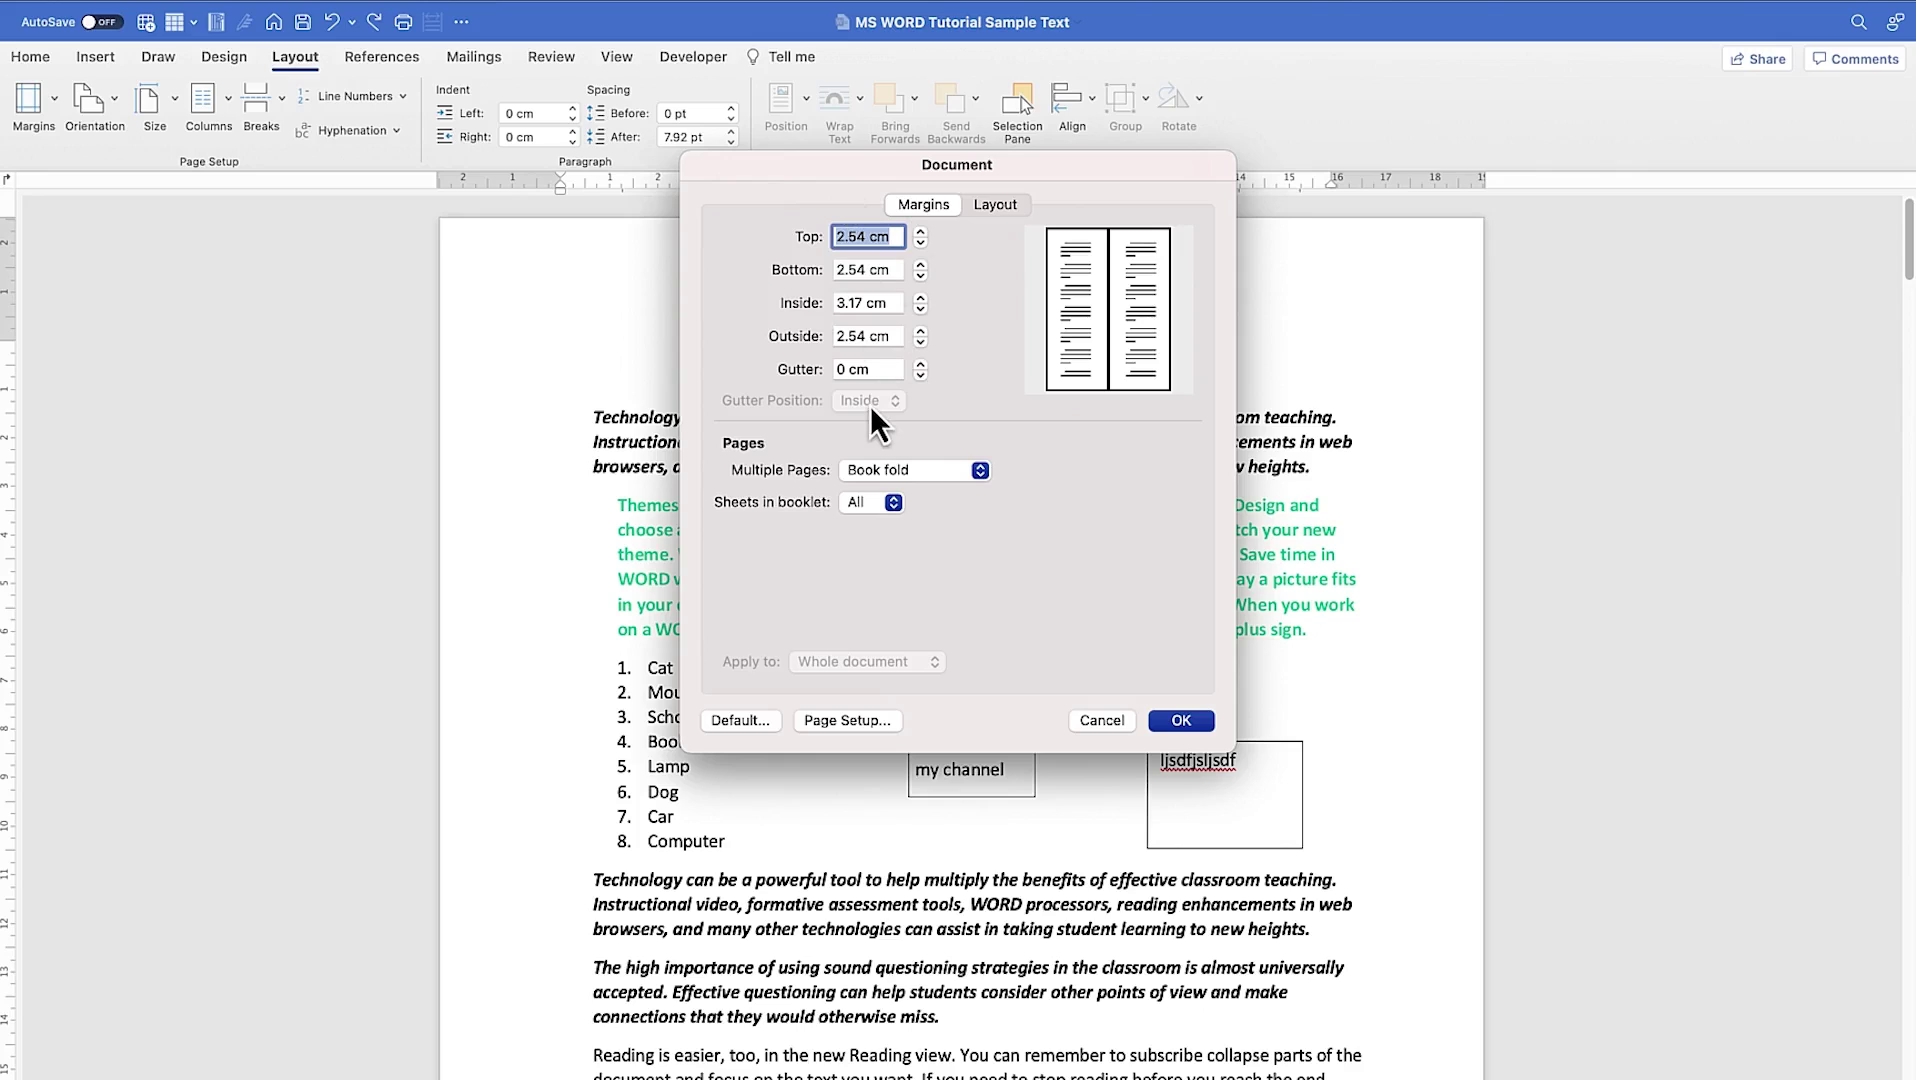
pyautogui.click(843, 720)
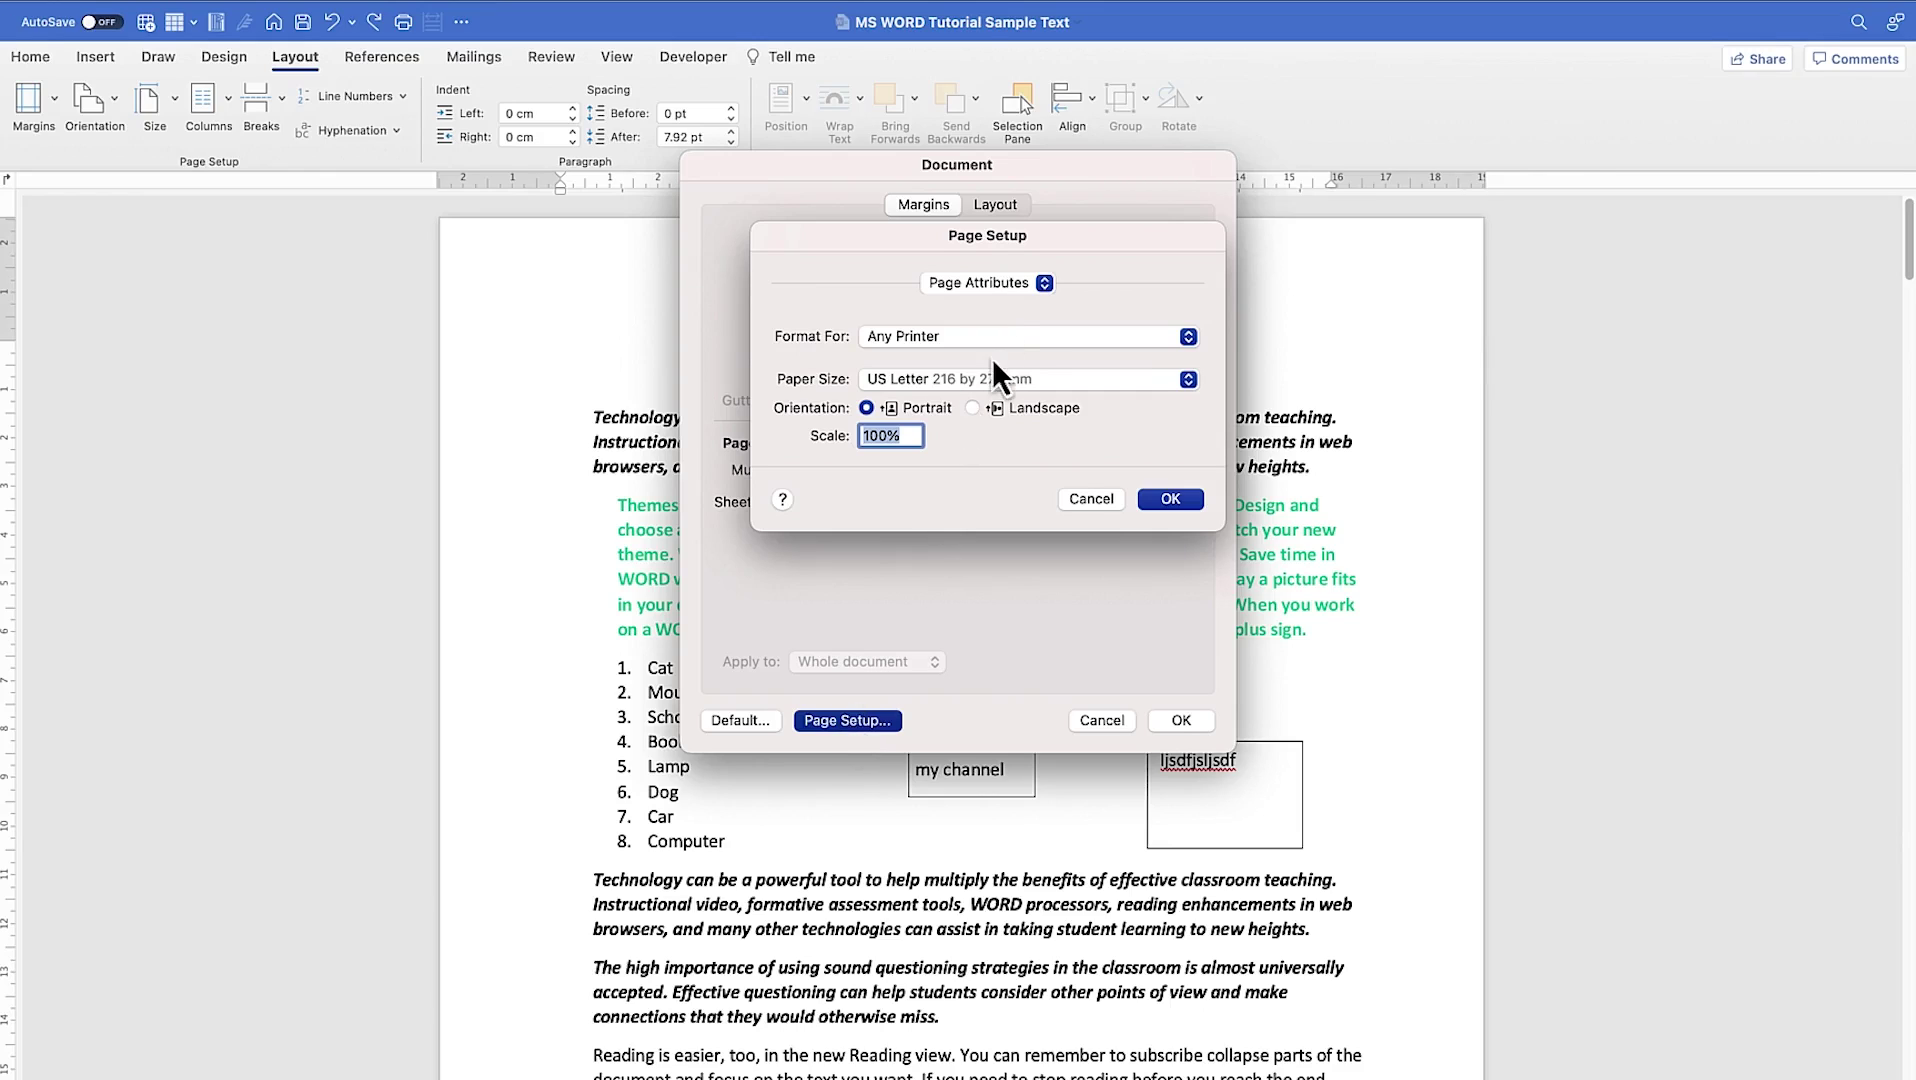
# - Accept Page Setup with Any Printer, US Letter paper at 100%, and apply book fold
pyautogui.click(985, 284)
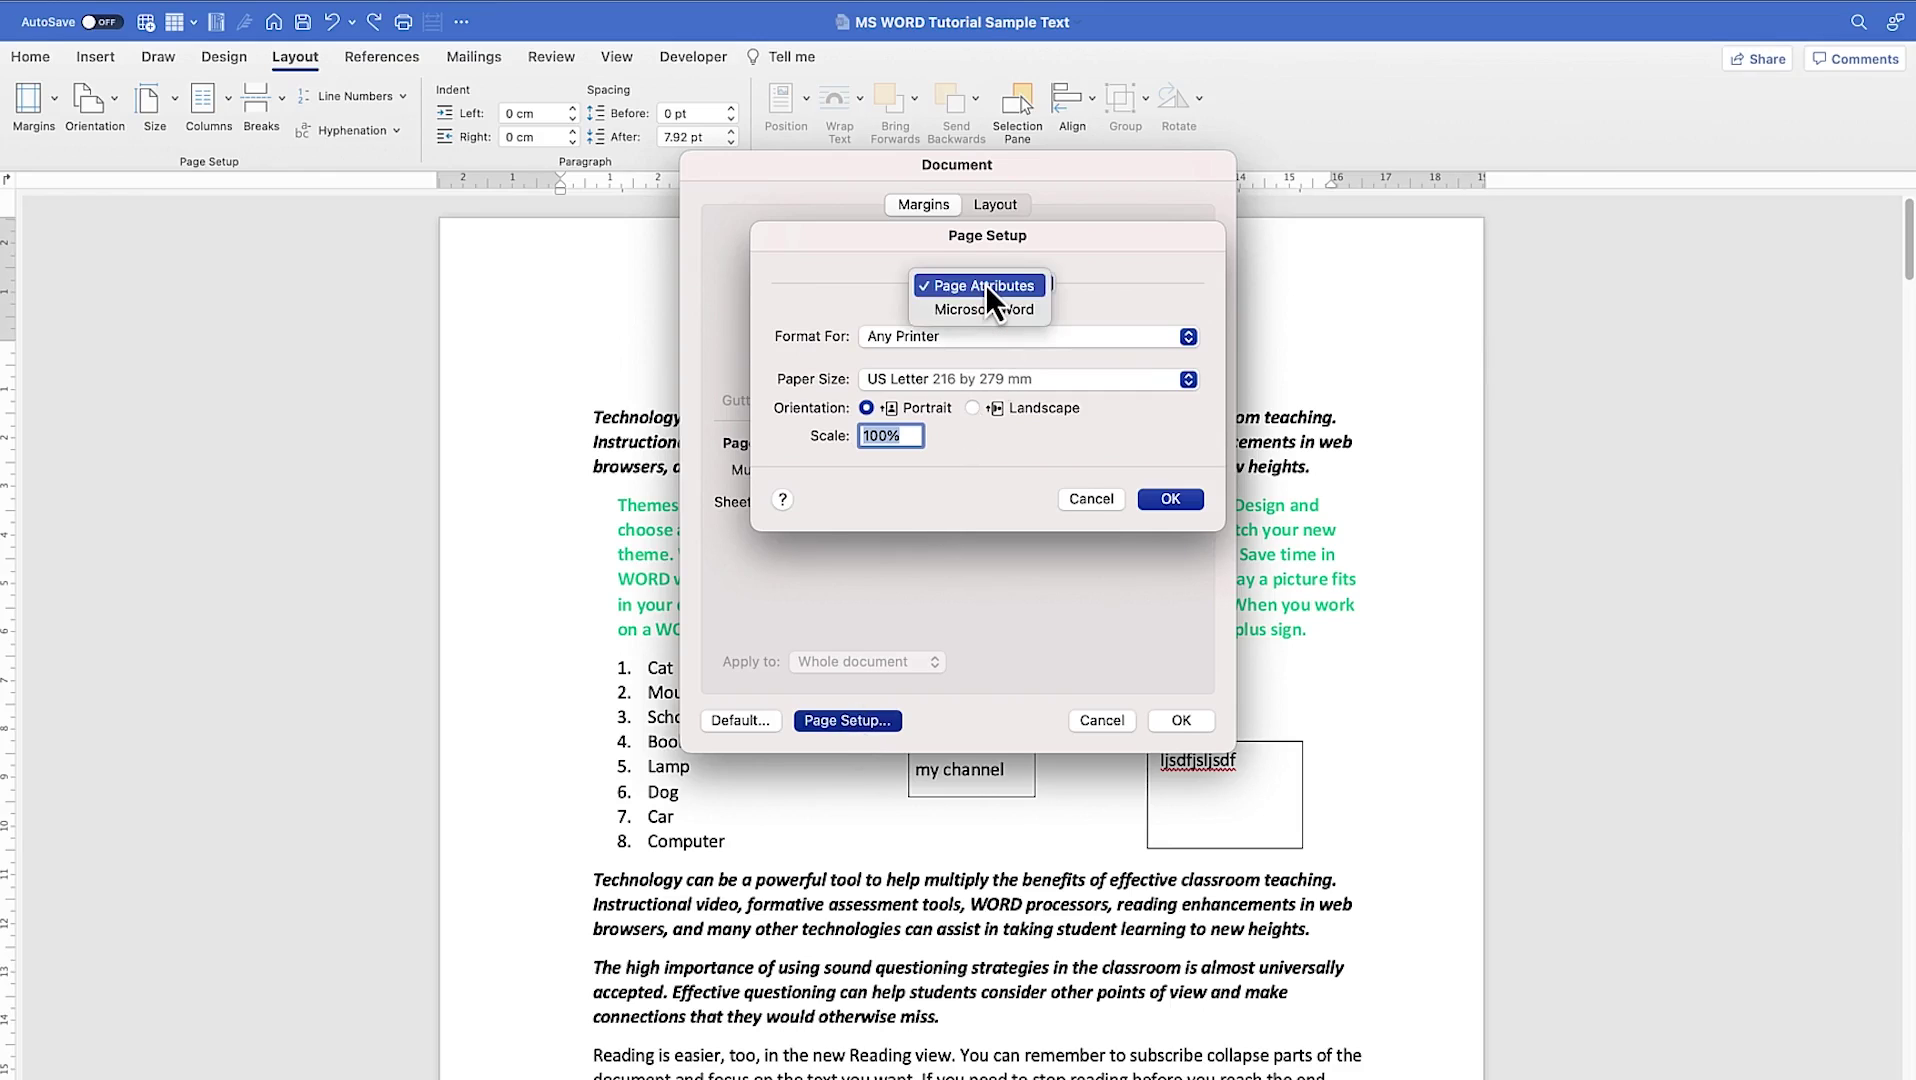
pyautogui.click(804, 292)
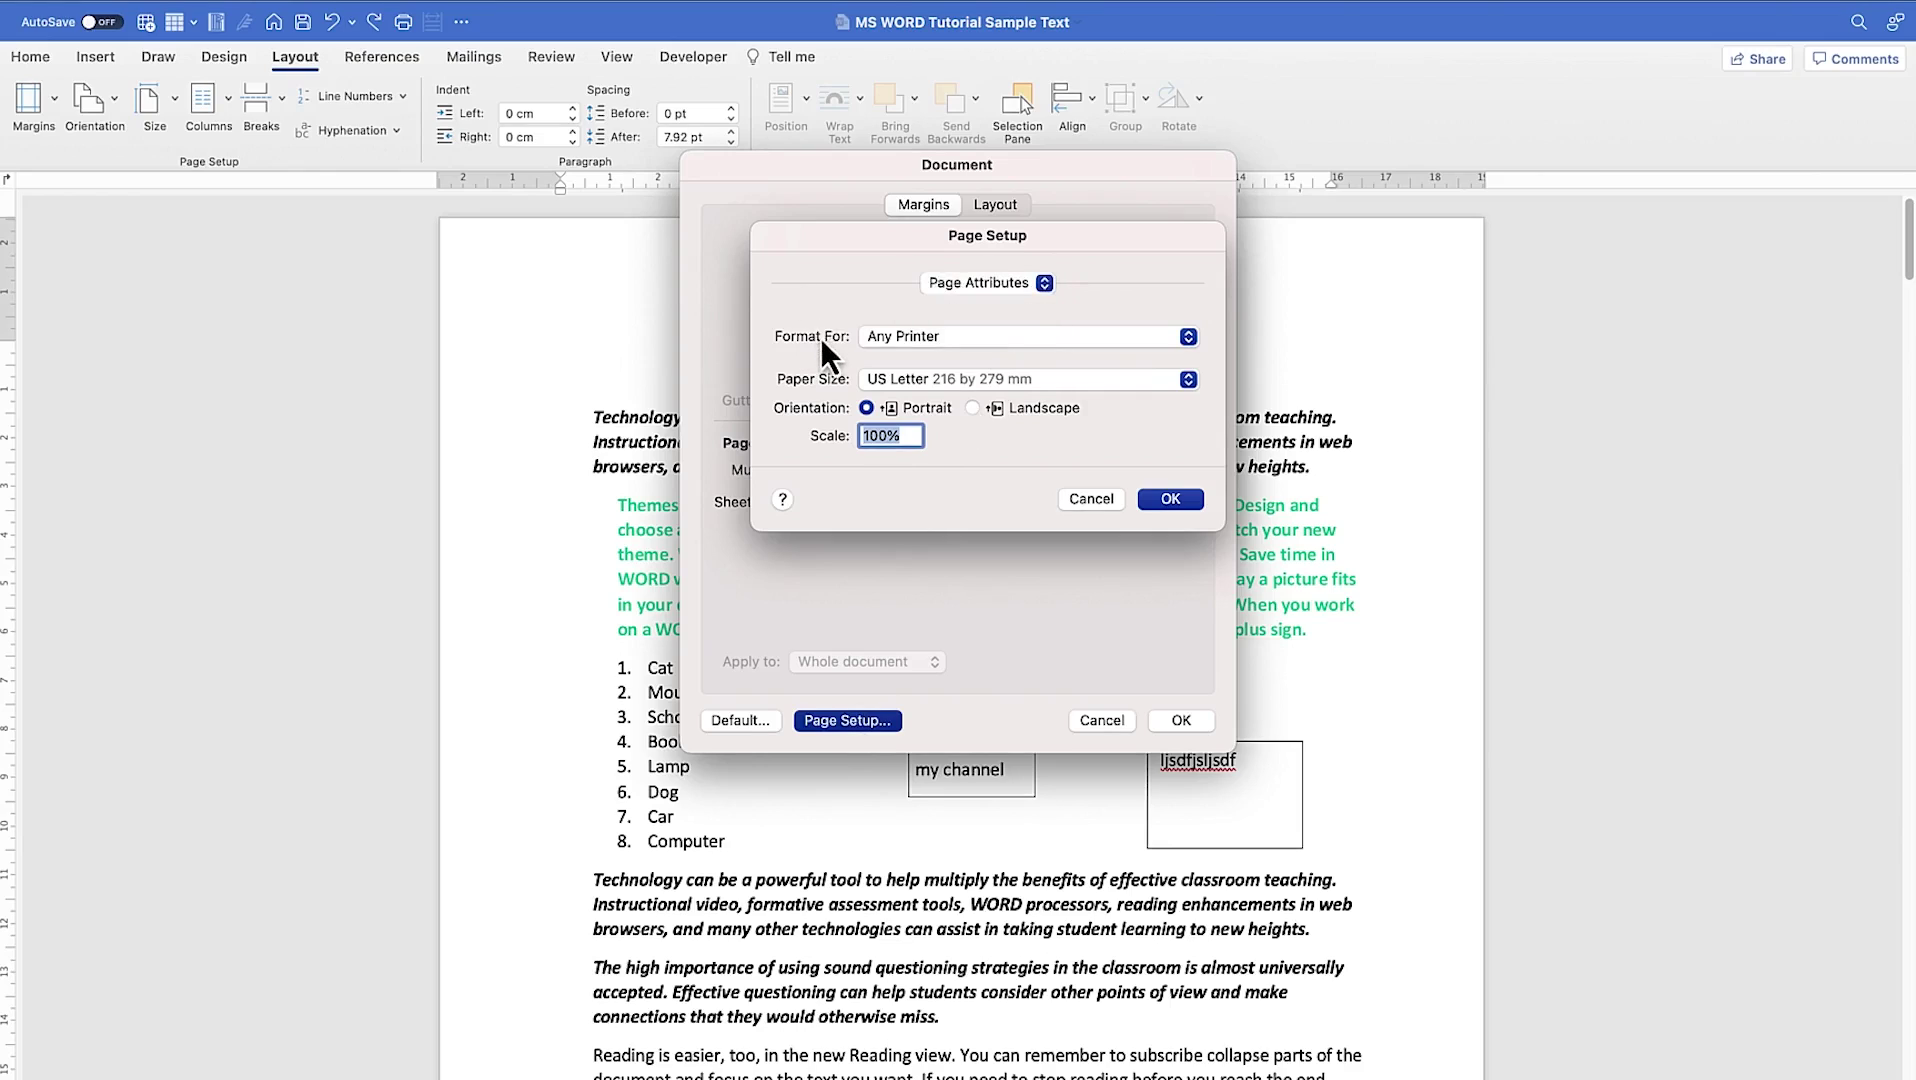
pyautogui.click(980, 340)
pyautogui.click(992, 329)
pyautogui.click(1030, 384)
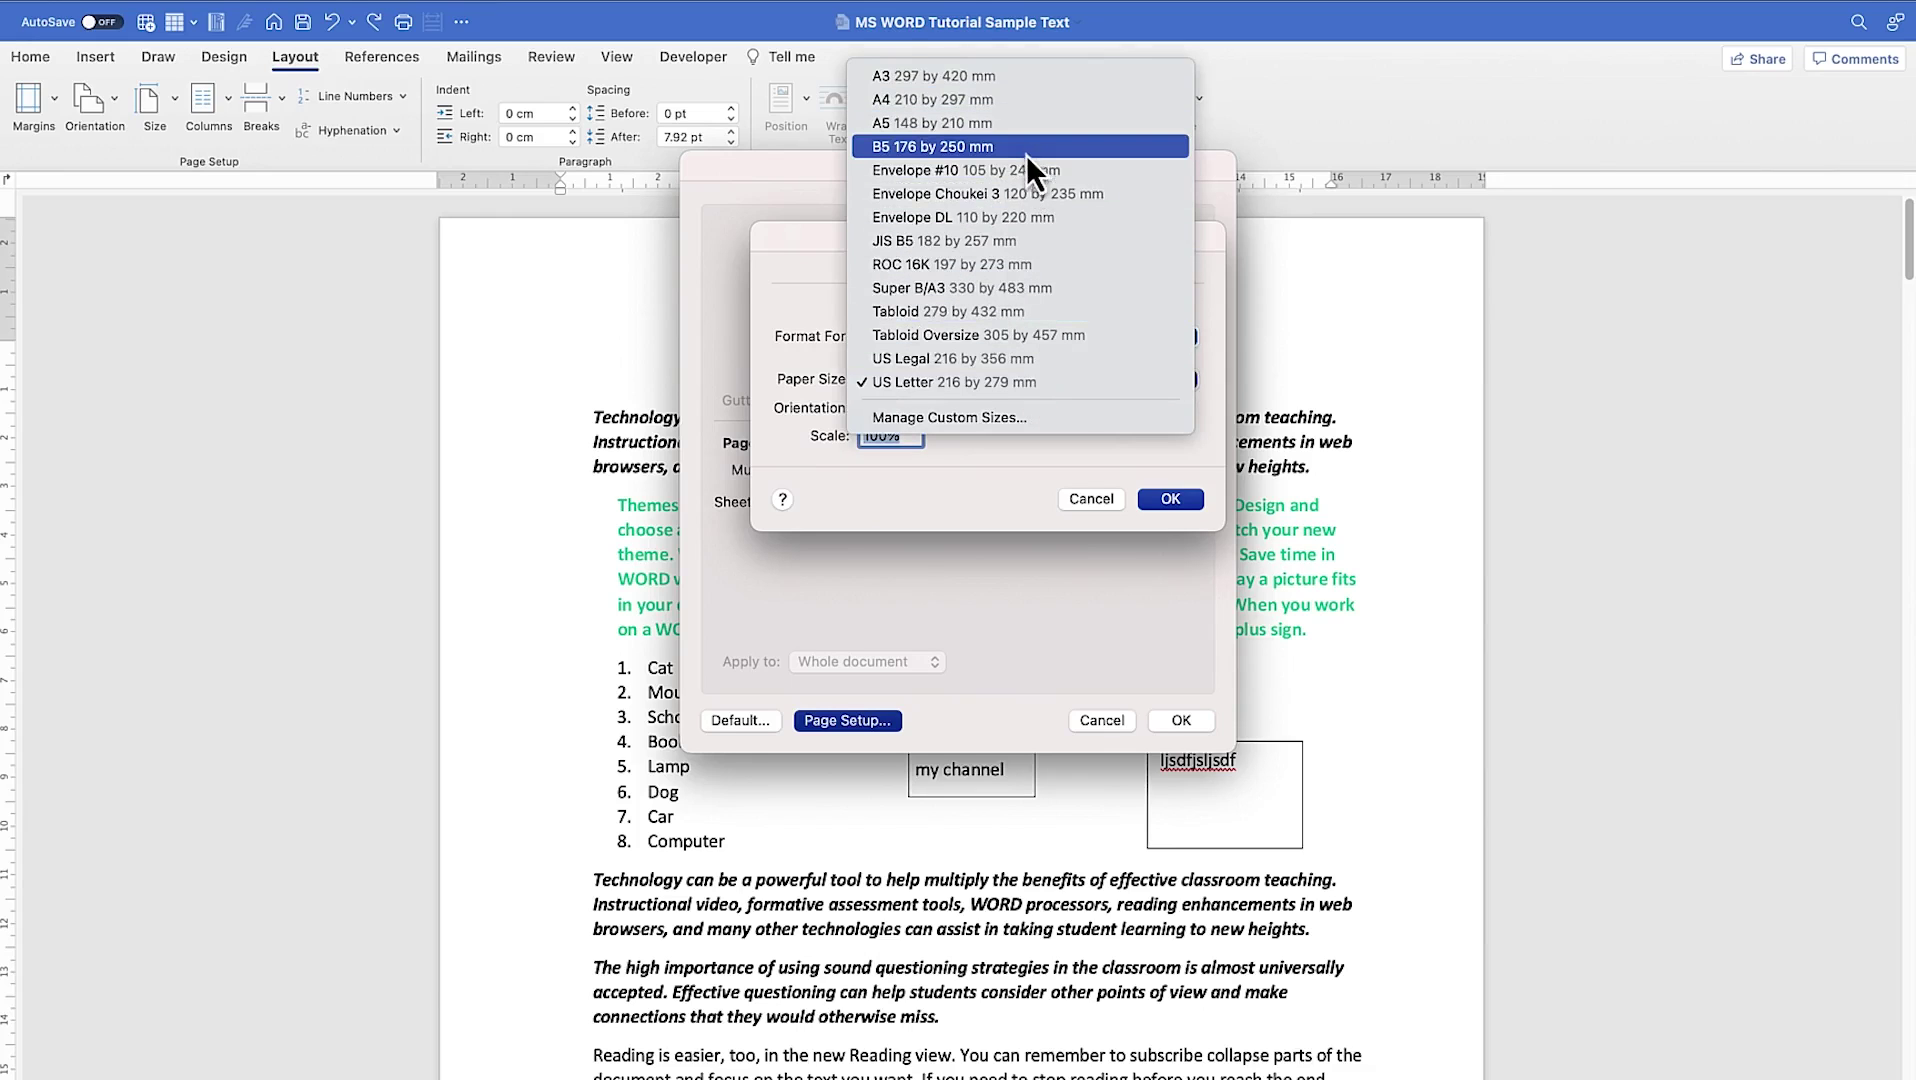
pyautogui.click(823, 314)
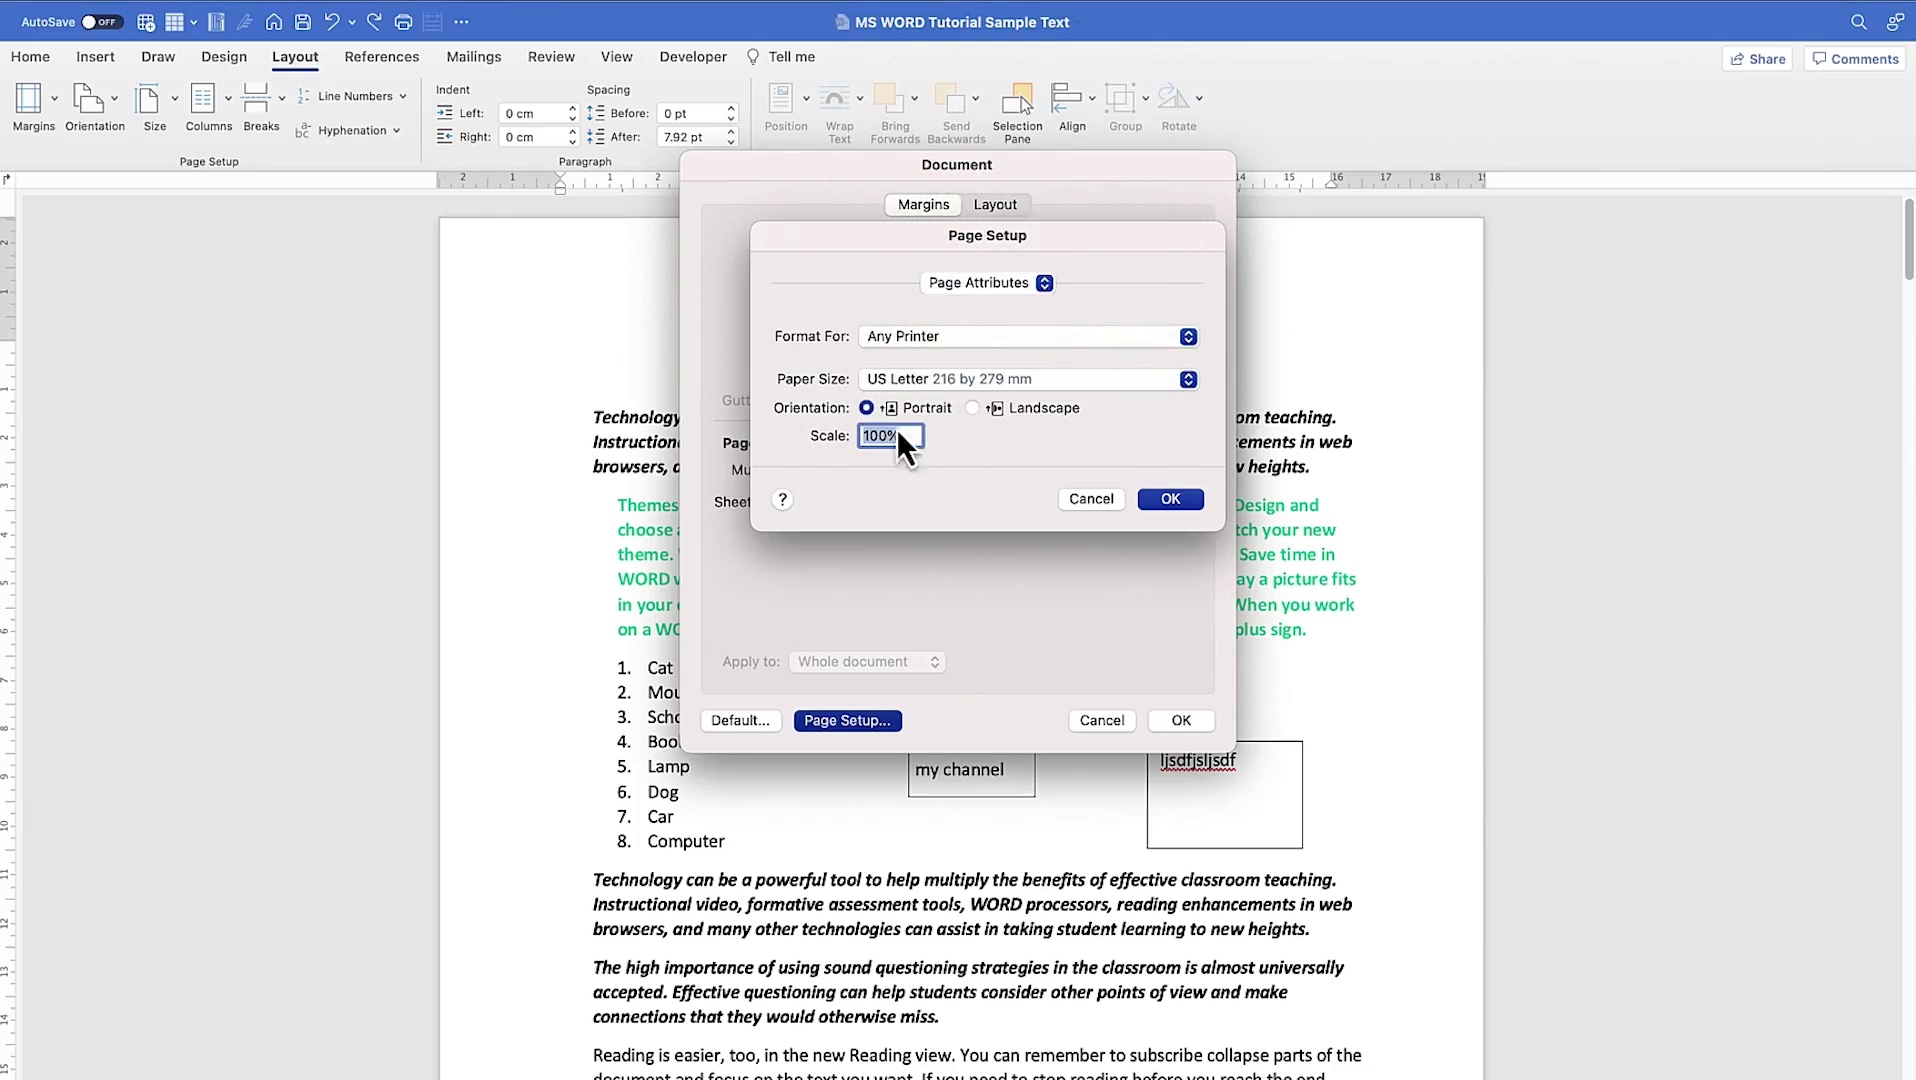
pyautogui.click(1166, 501)
pyautogui.click(1209, 722)
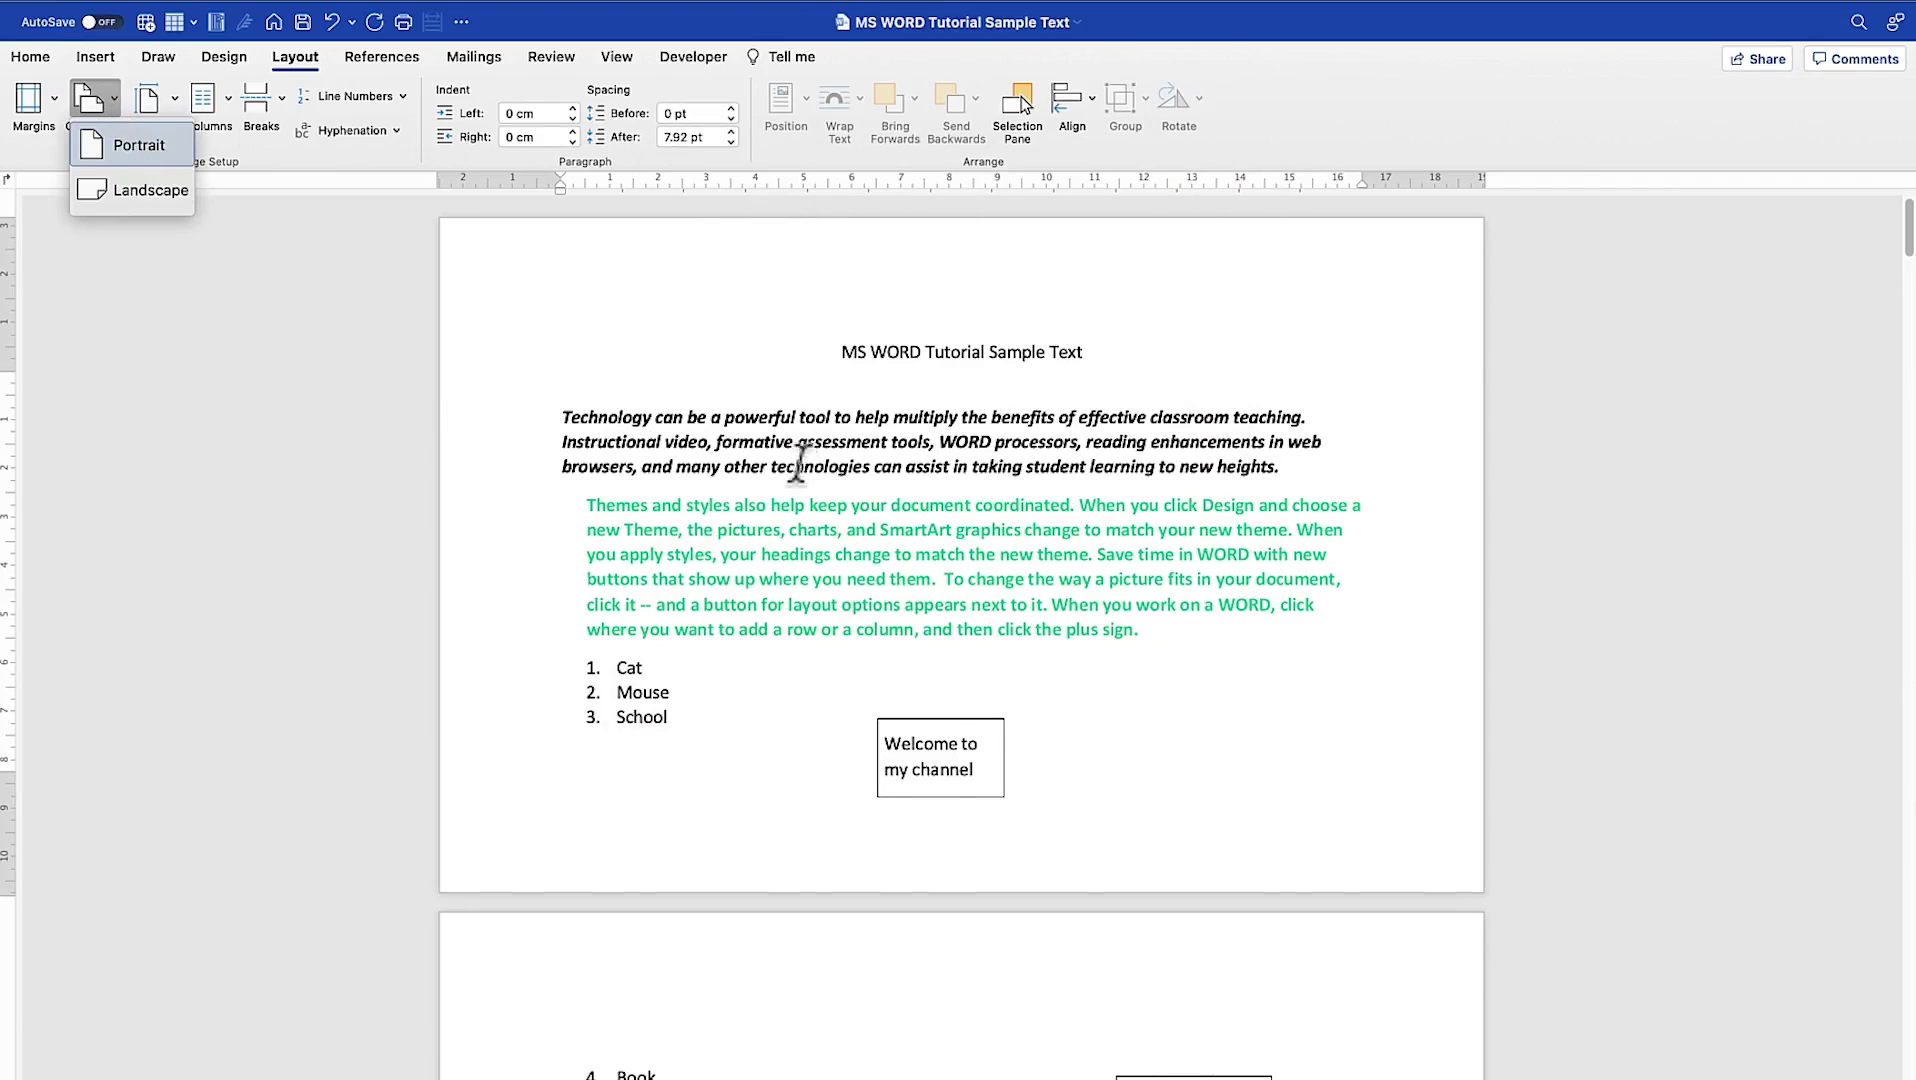
# - Change Multiple Pages from Book fold back to Normal in Custom Margins
pyautogui.click(717, 403)
pyautogui.click(55, 94)
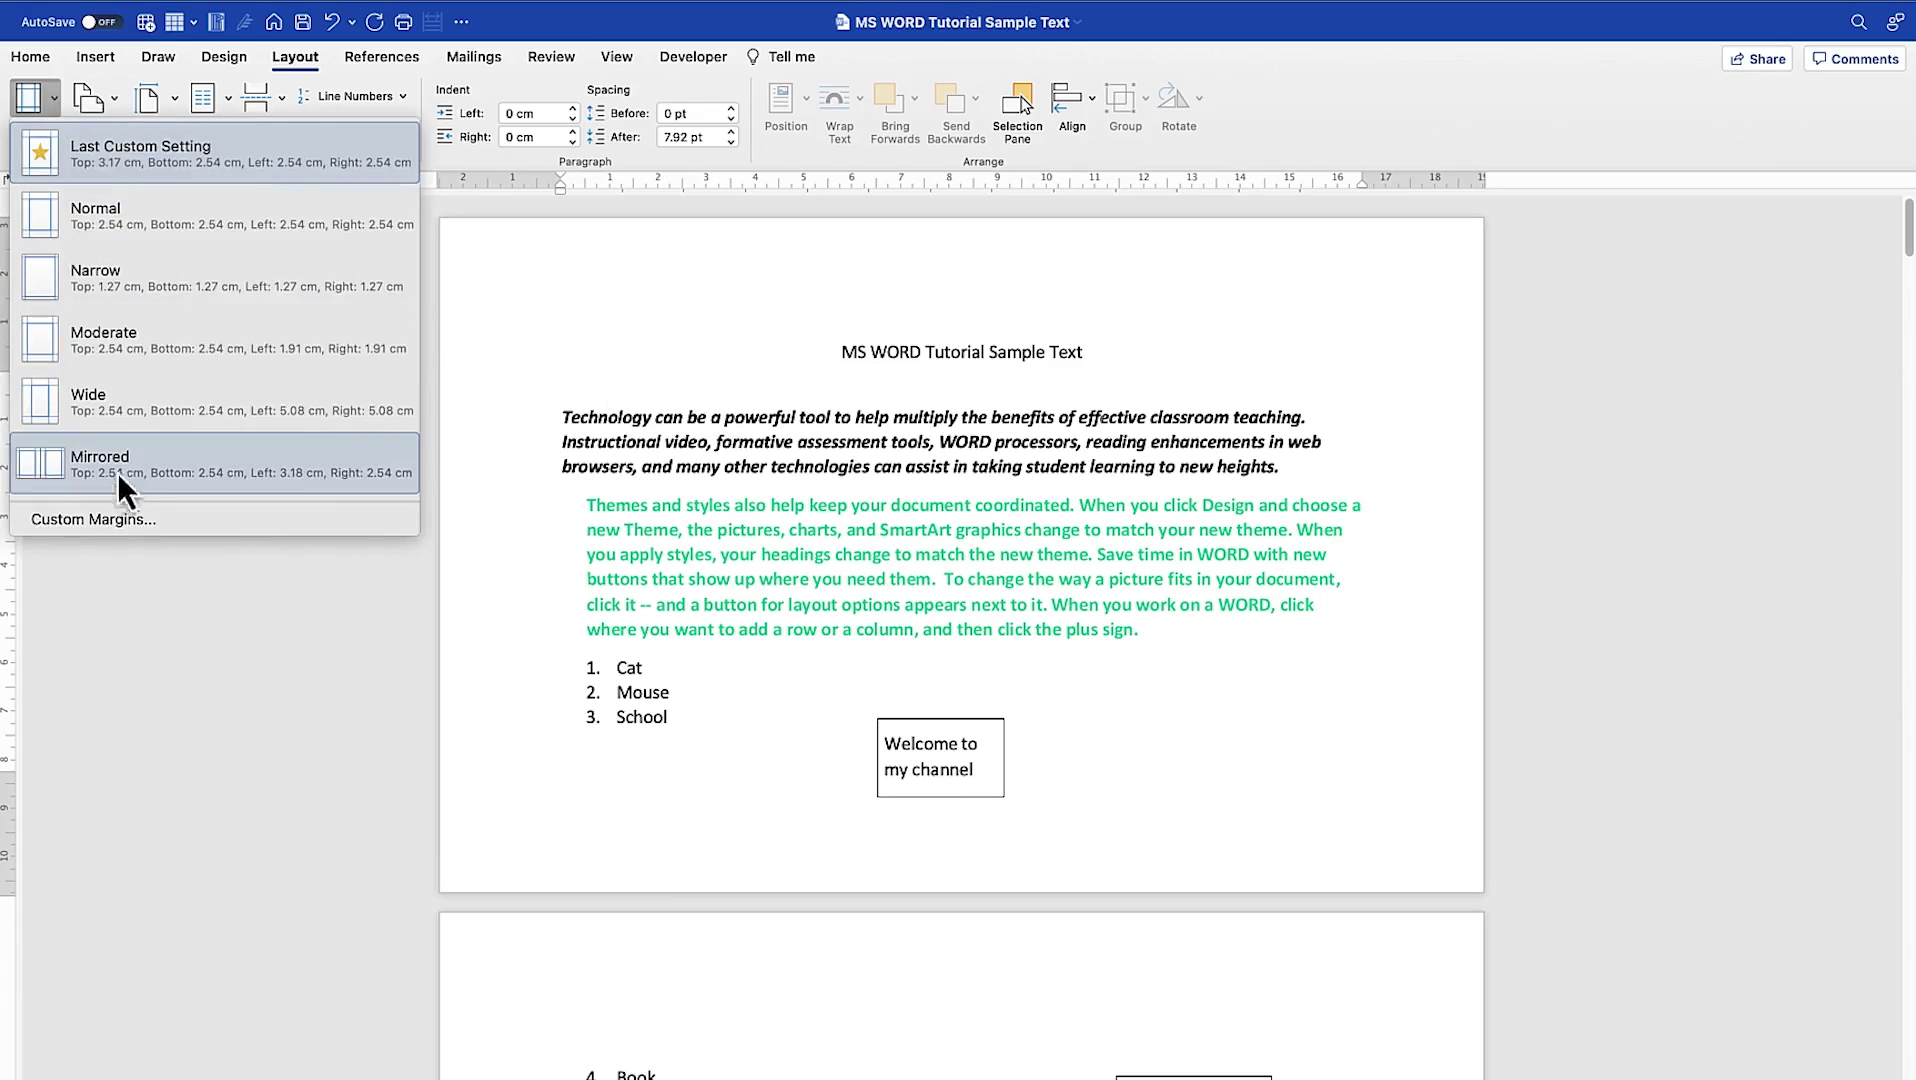
pyautogui.click(130, 536)
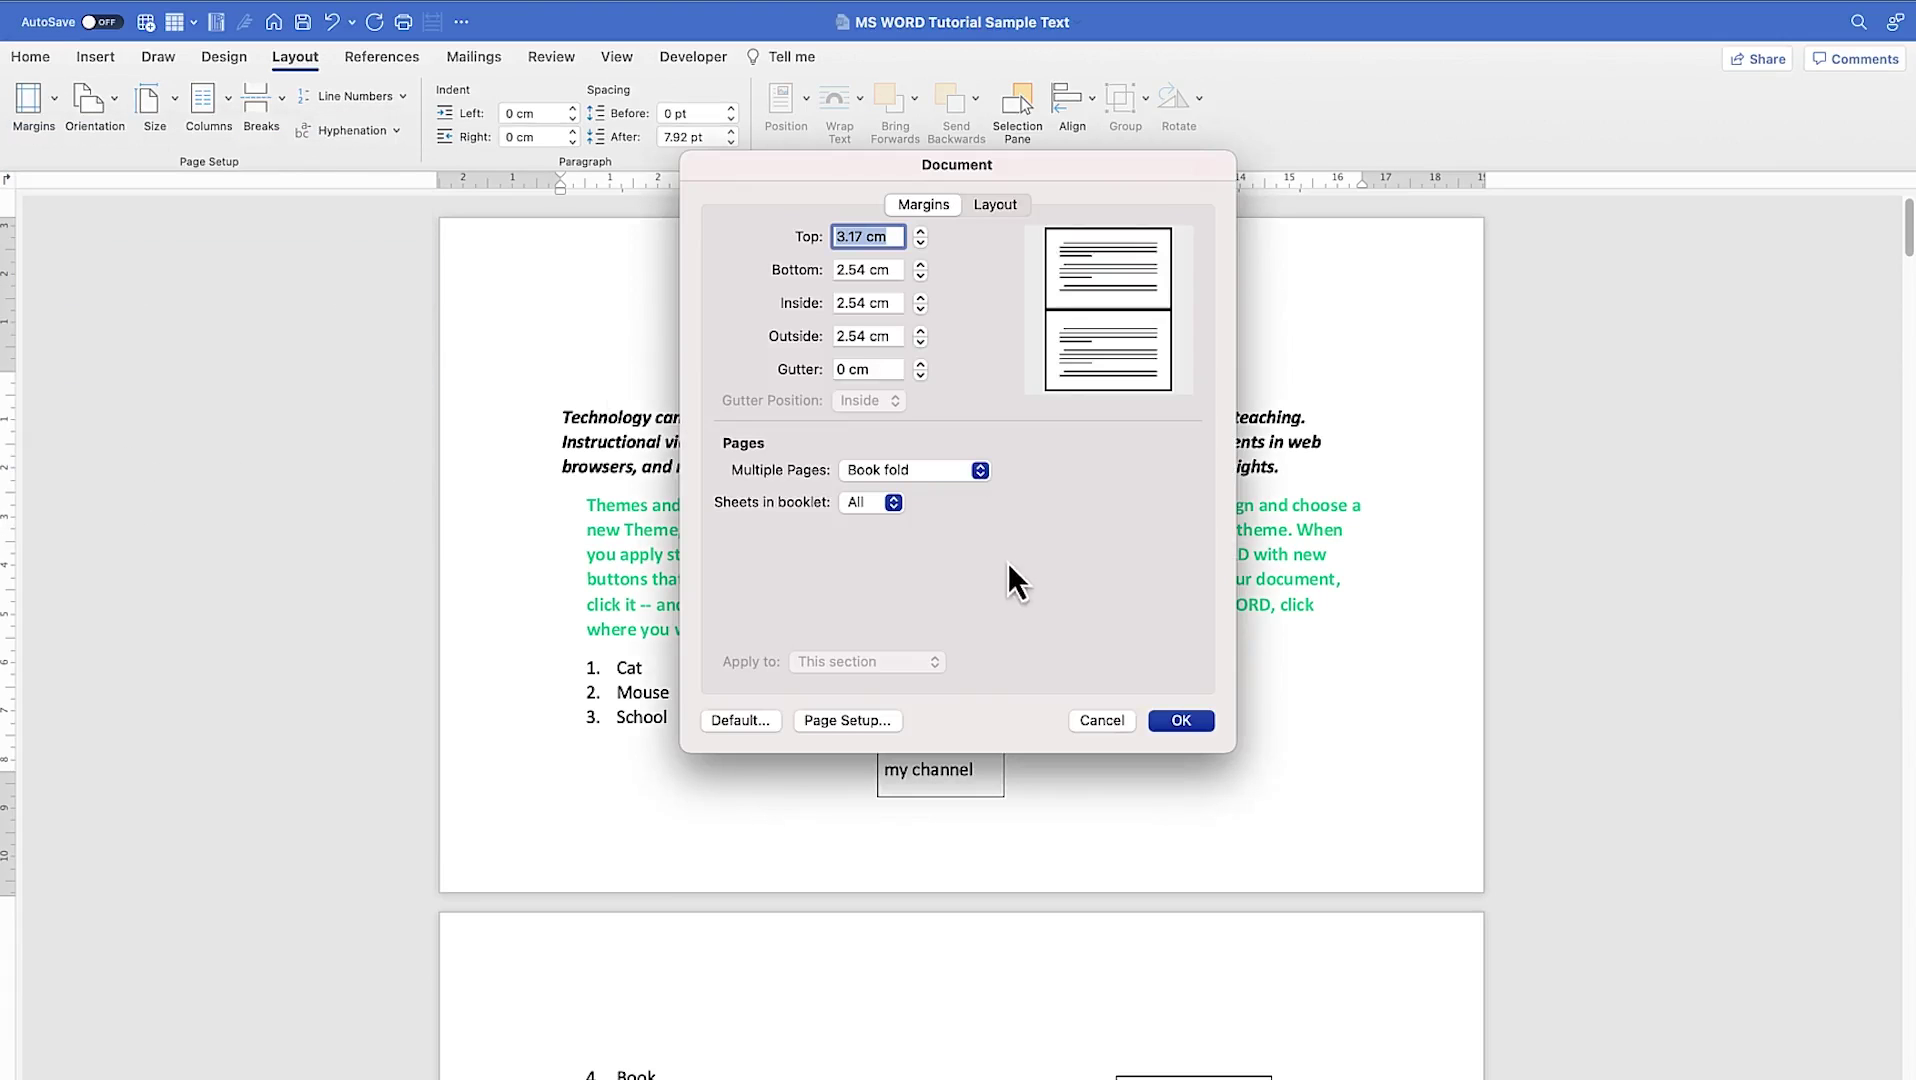
pyautogui.click(959, 473)
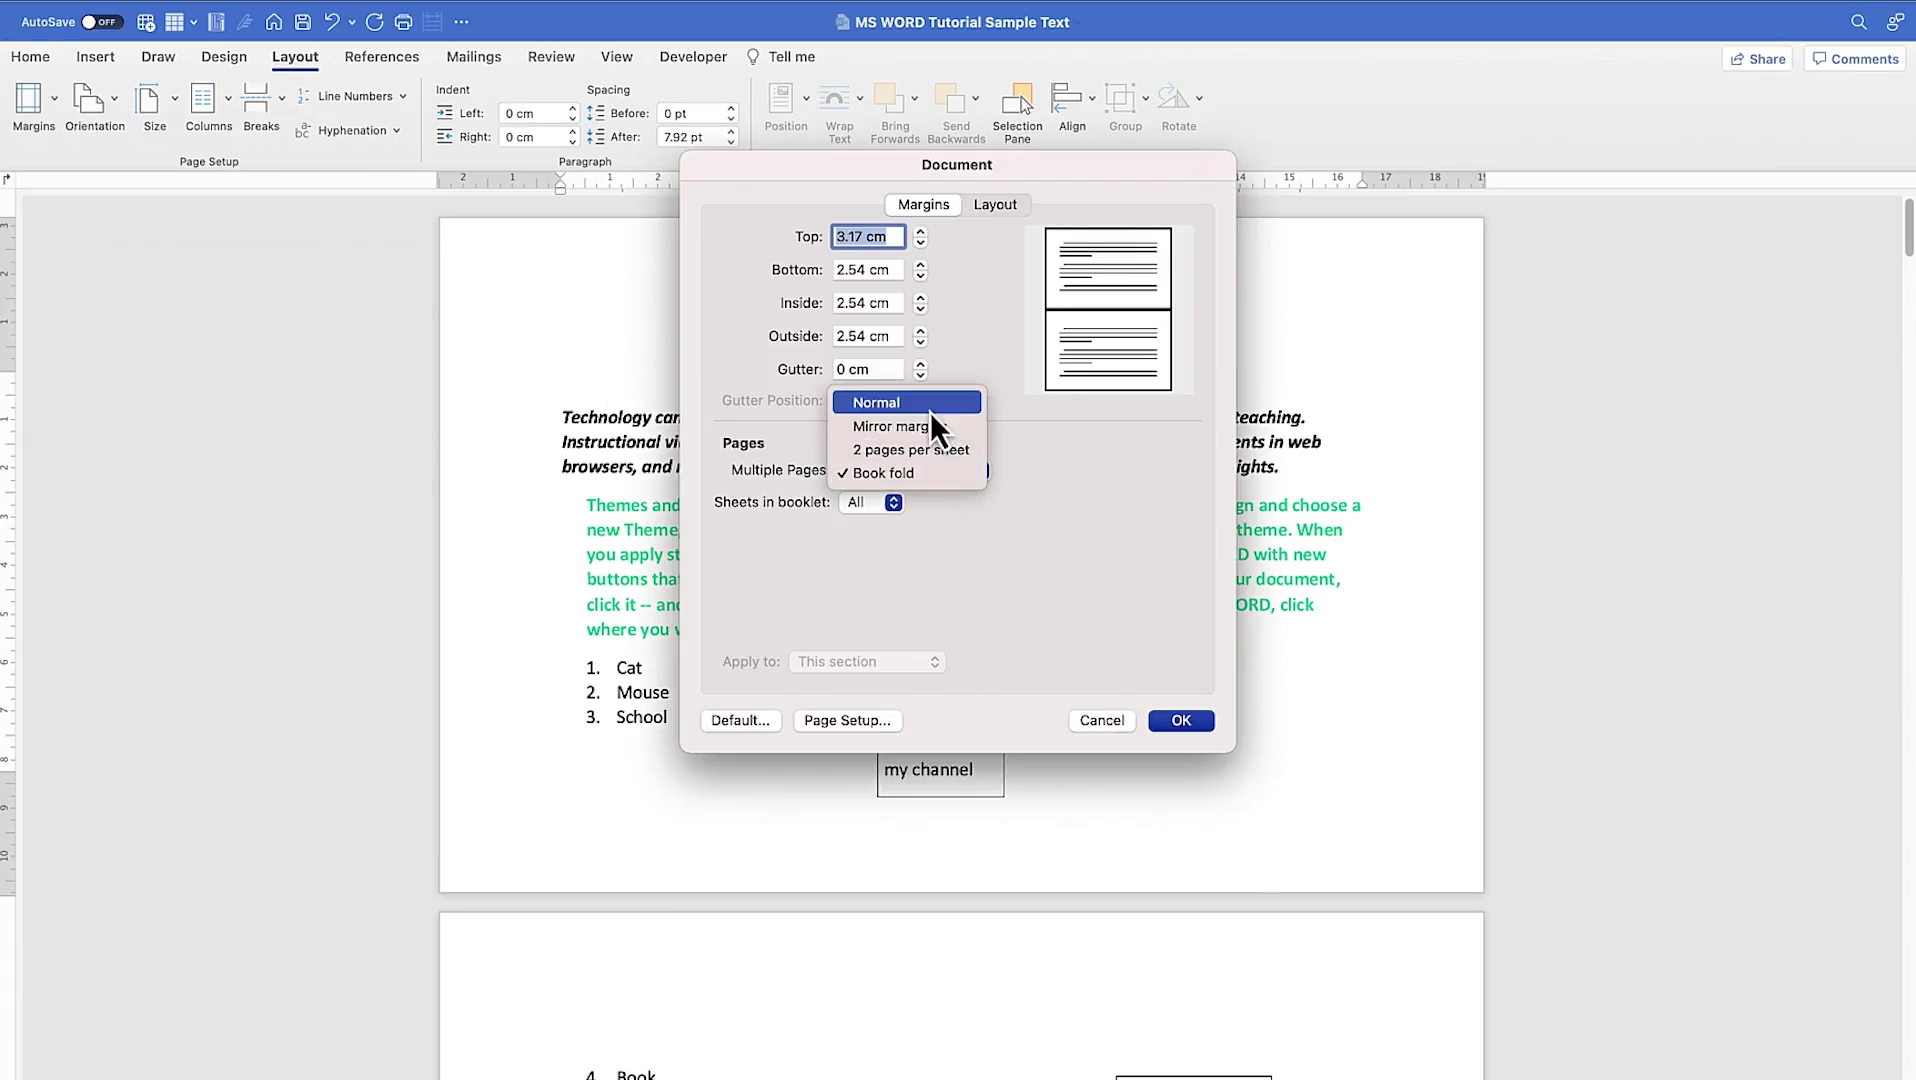
pyautogui.click(1159, 718)
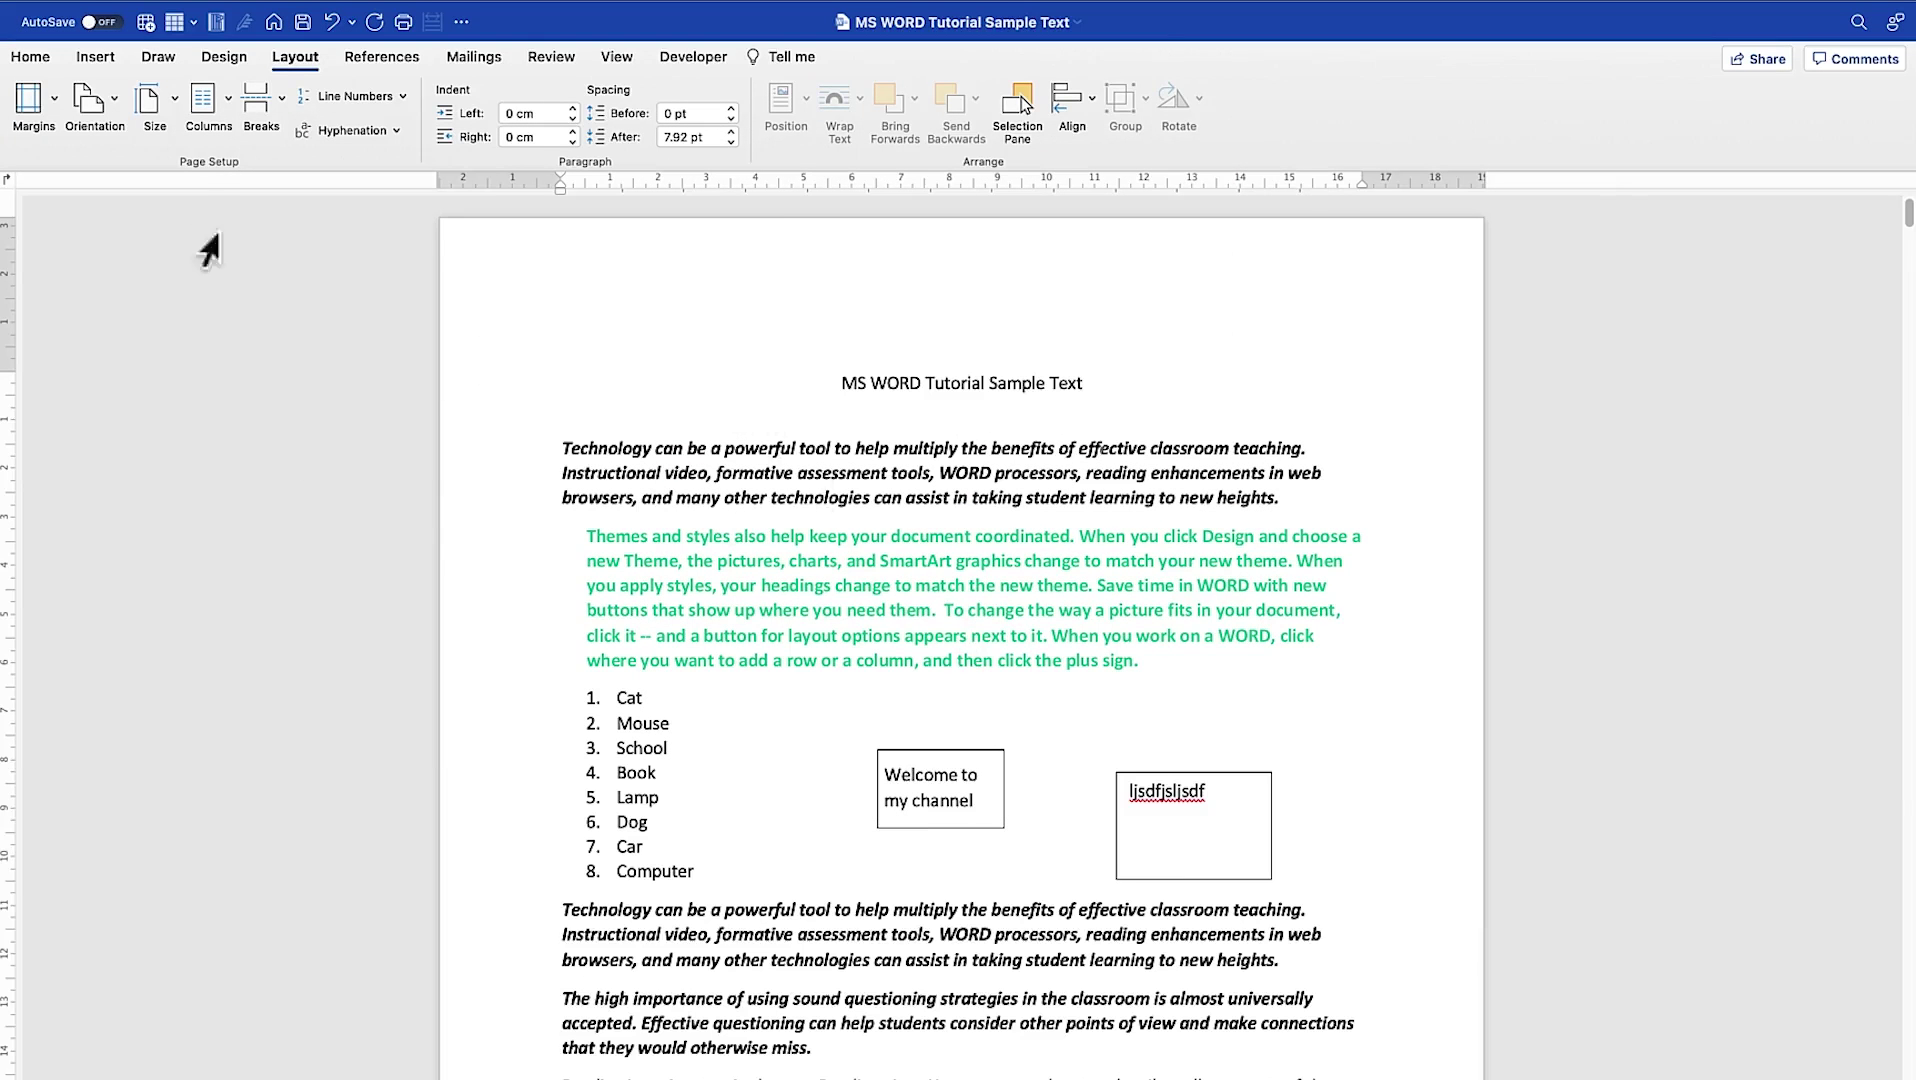
# - Turn the document's pages to Landscape orientation
pyautogui.click(118, 100)
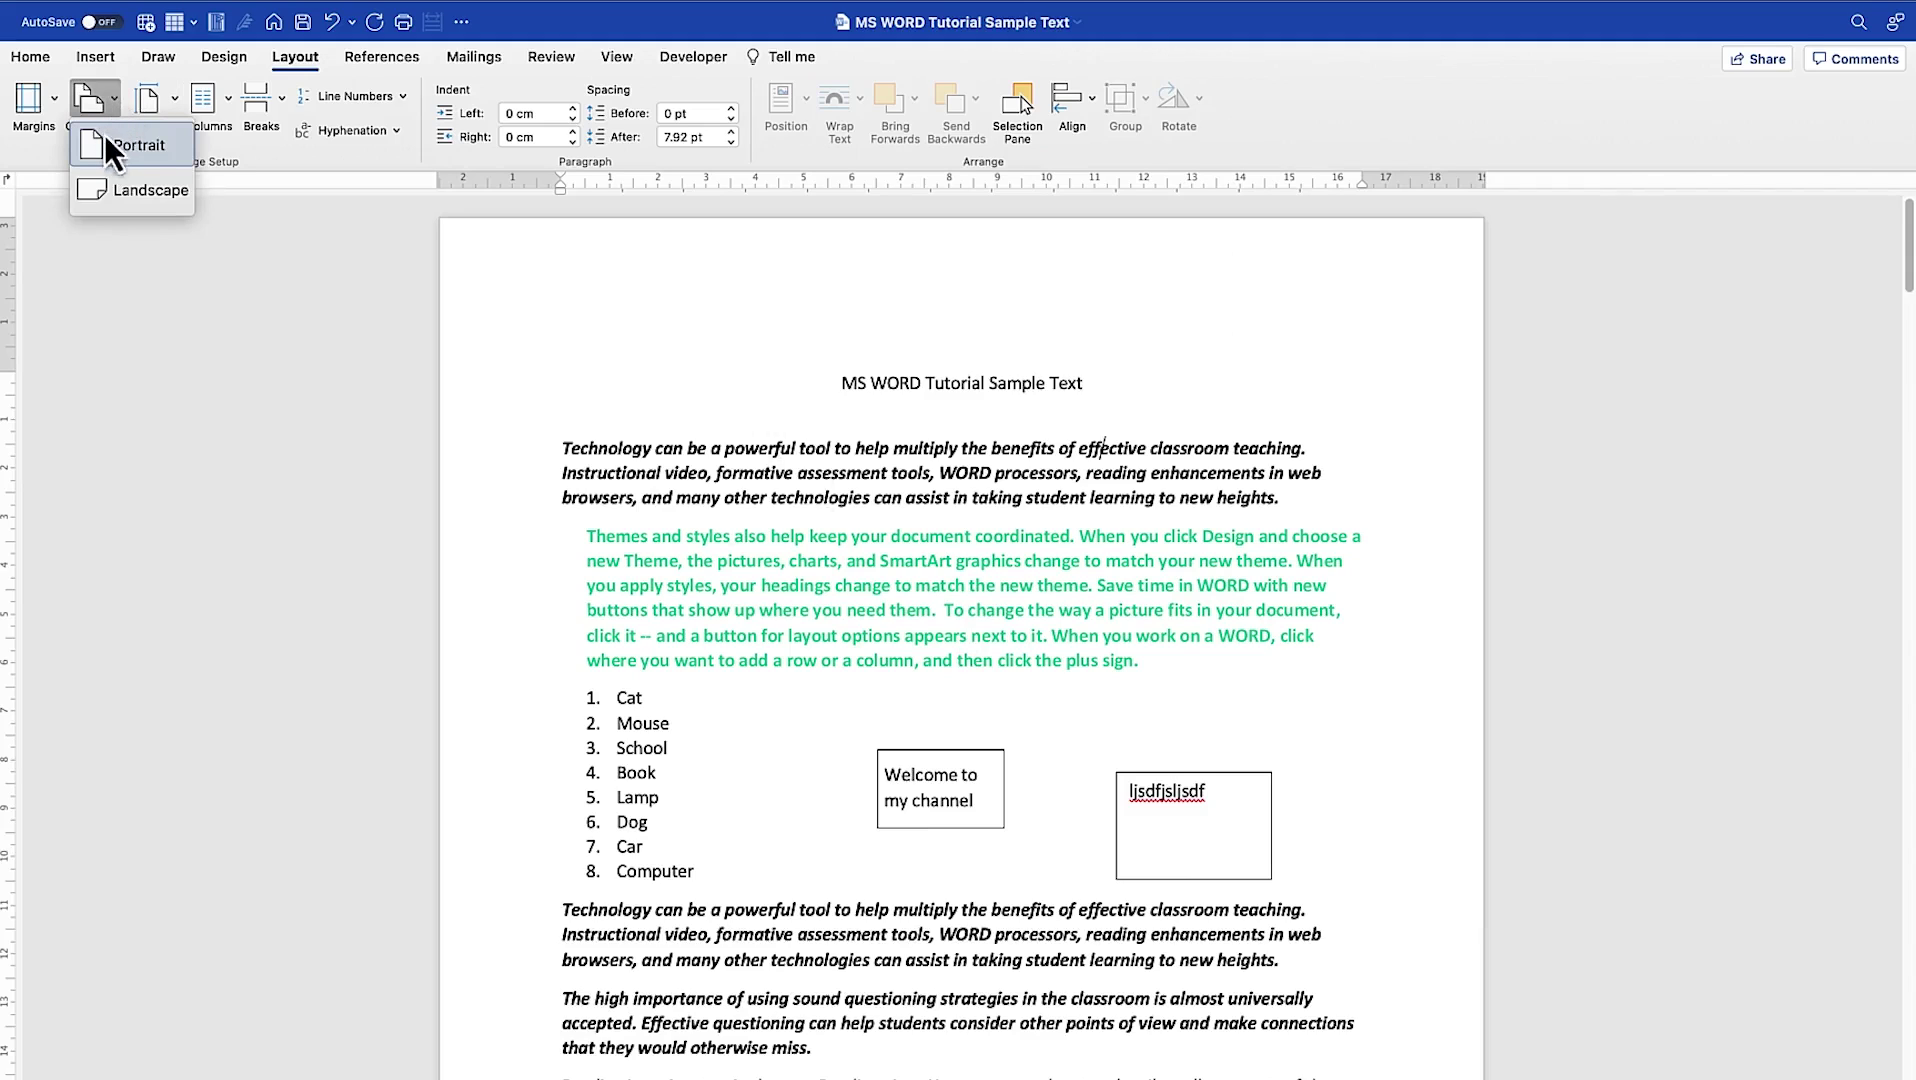
pyautogui.click(152, 200)
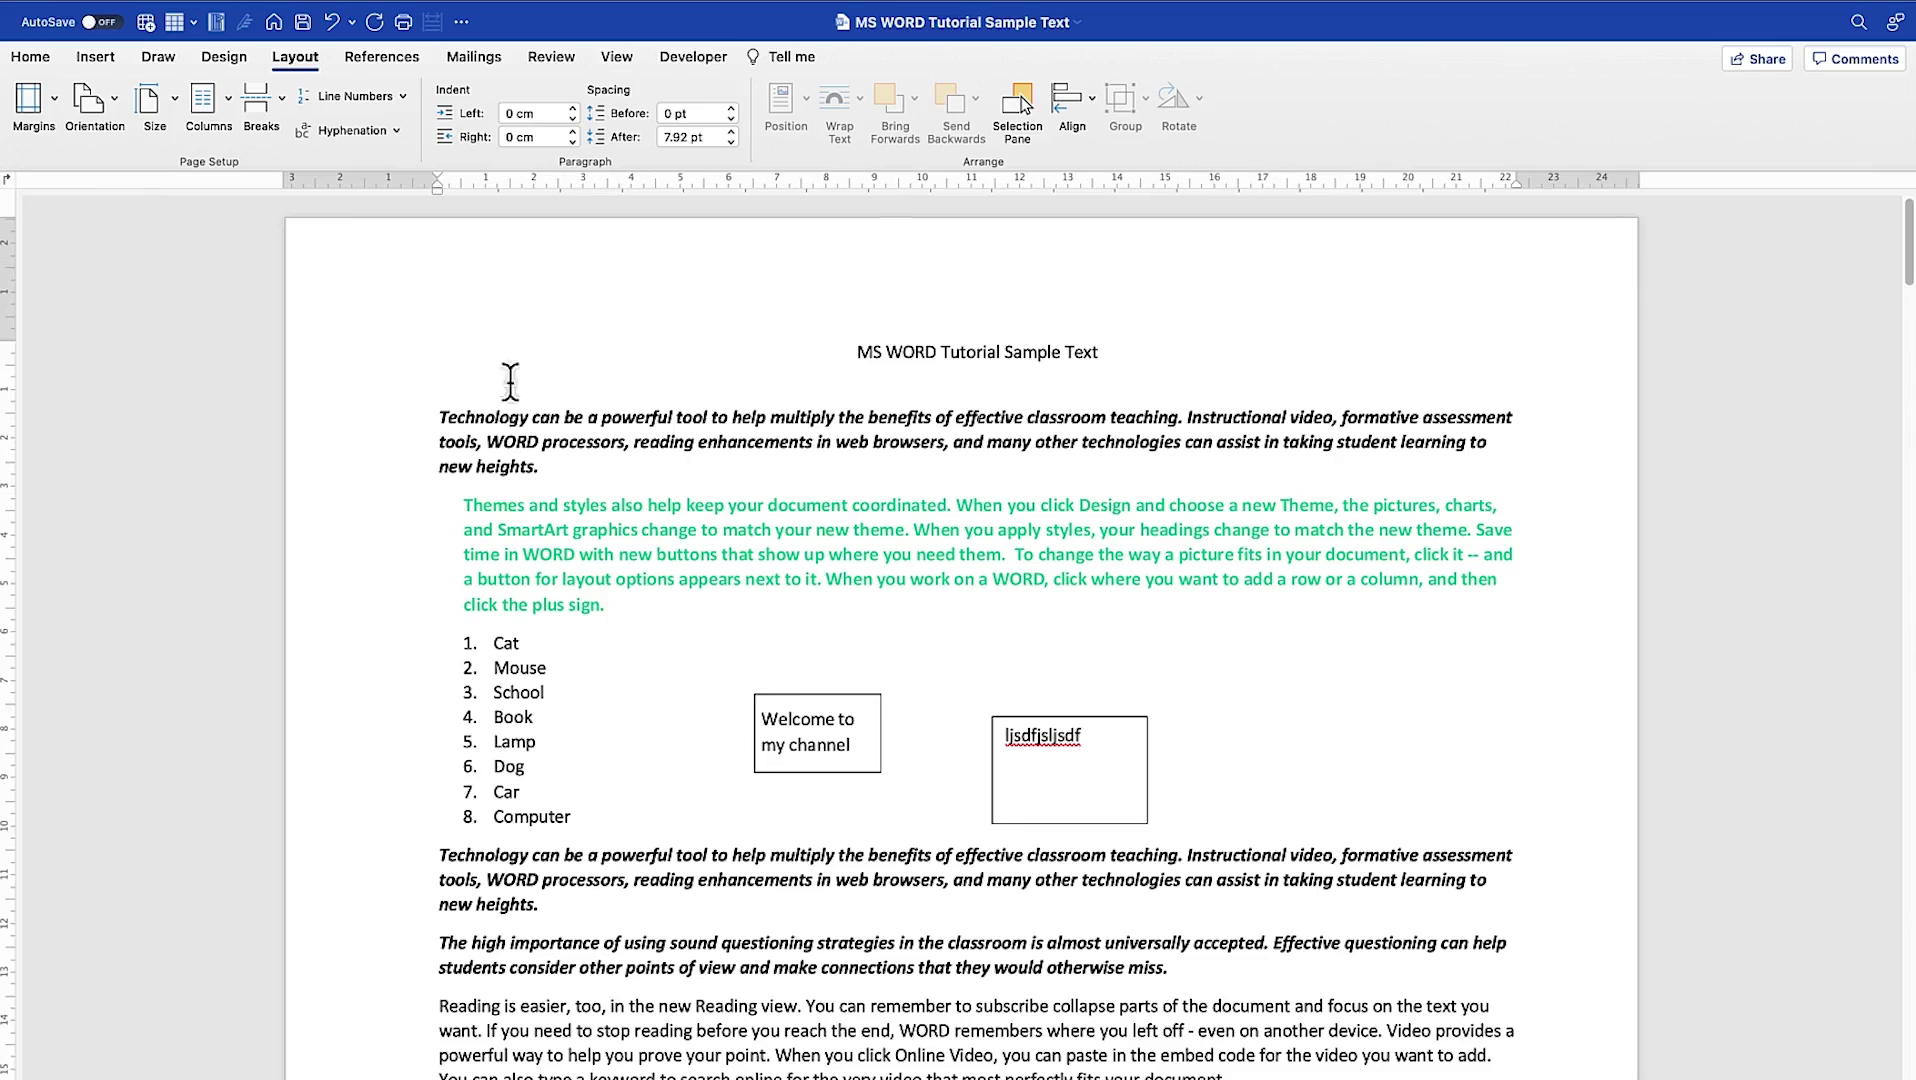
pyautogui.scroll(-10, 540, 410)
pyautogui.scroll(-15, 568, 425)
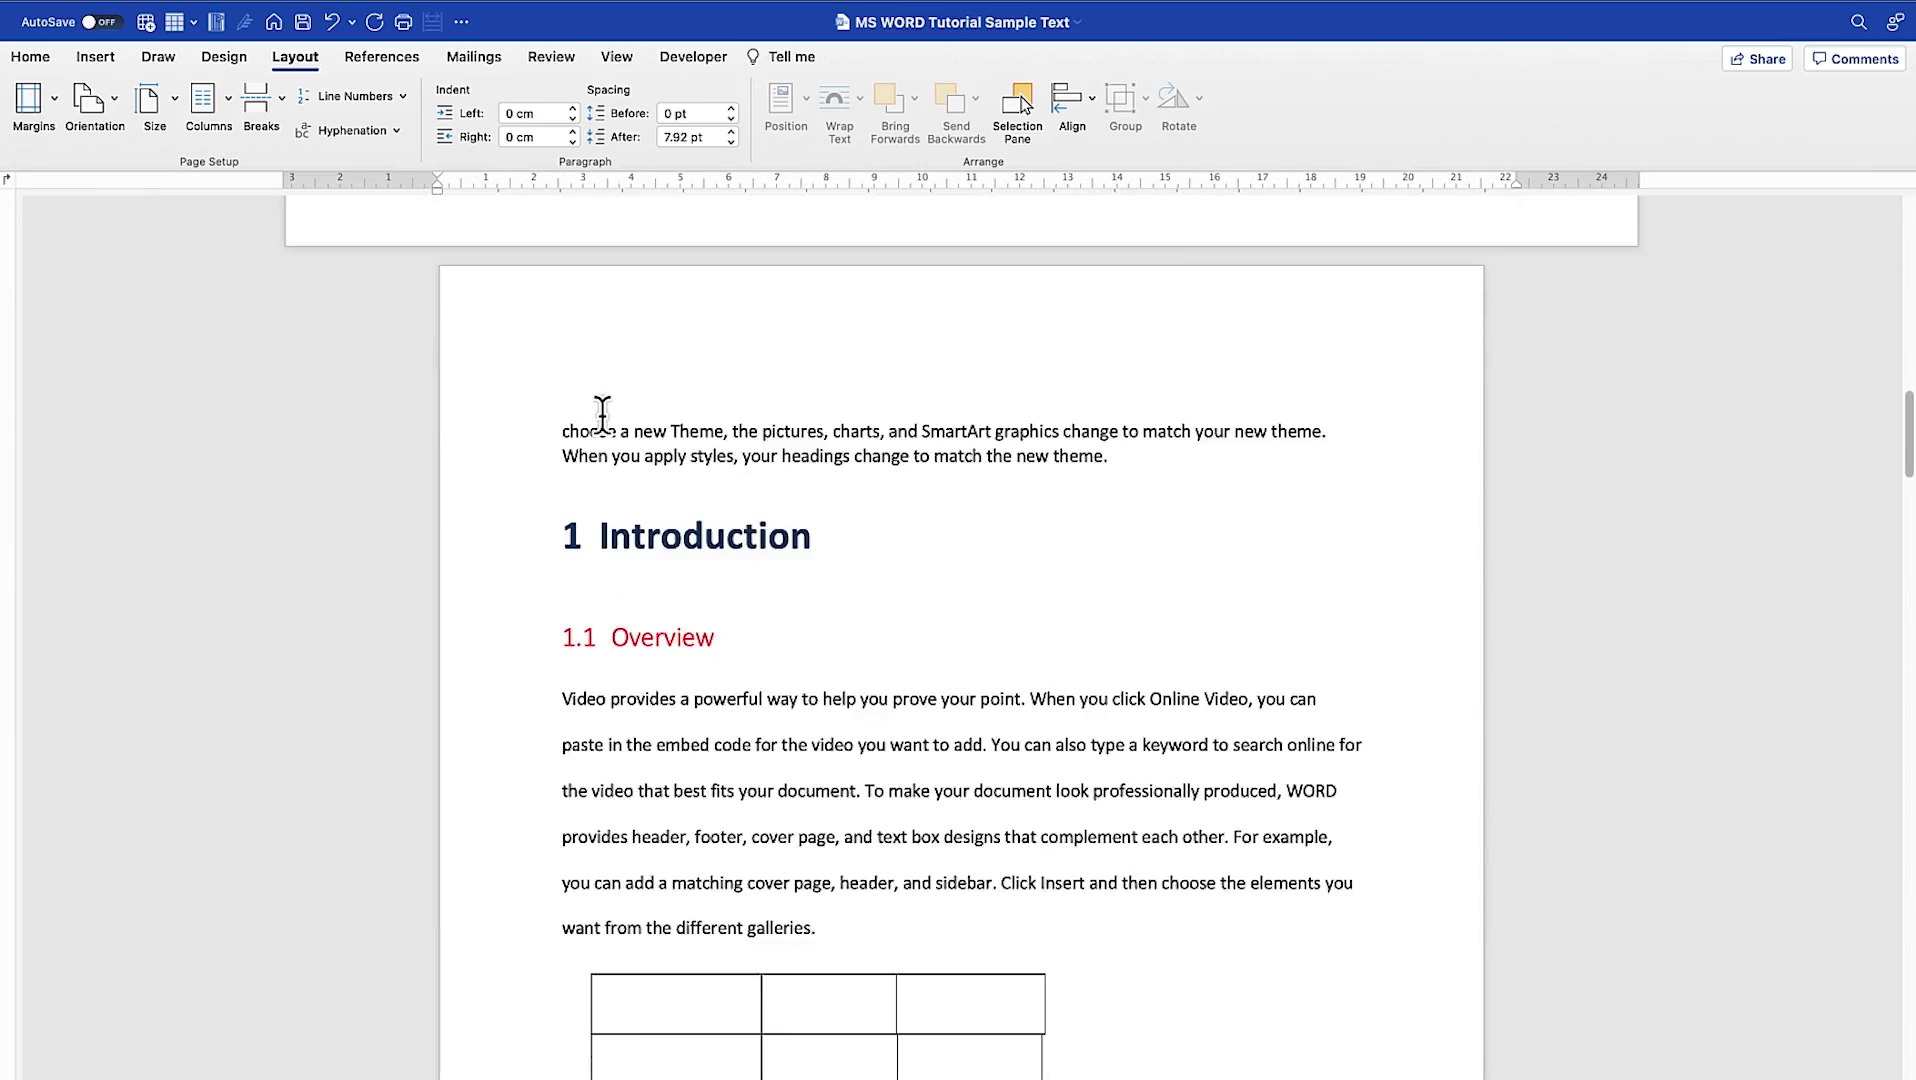
pyautogui.scroll(10, 605, 413)
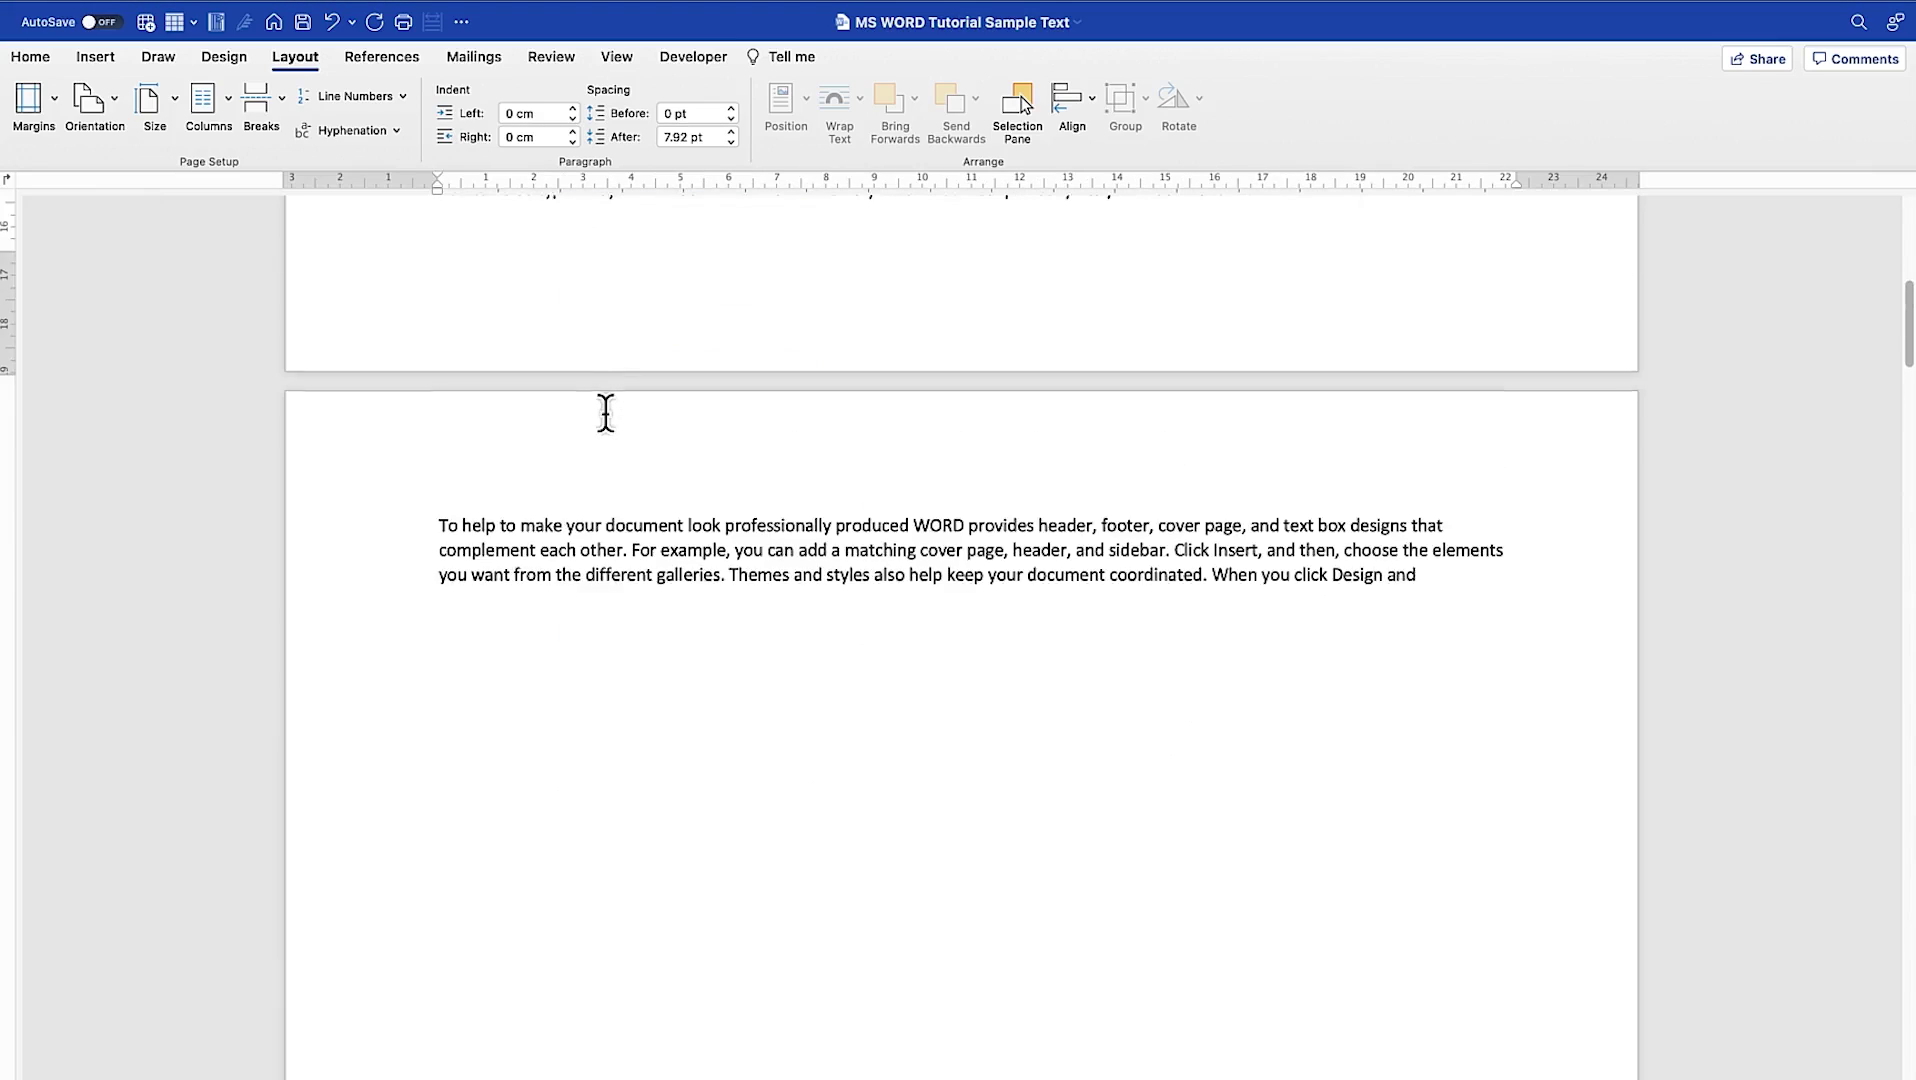
pyautogui.scroll(15, 605, 413)
pyautogui.scroll(-5, 605, 413)
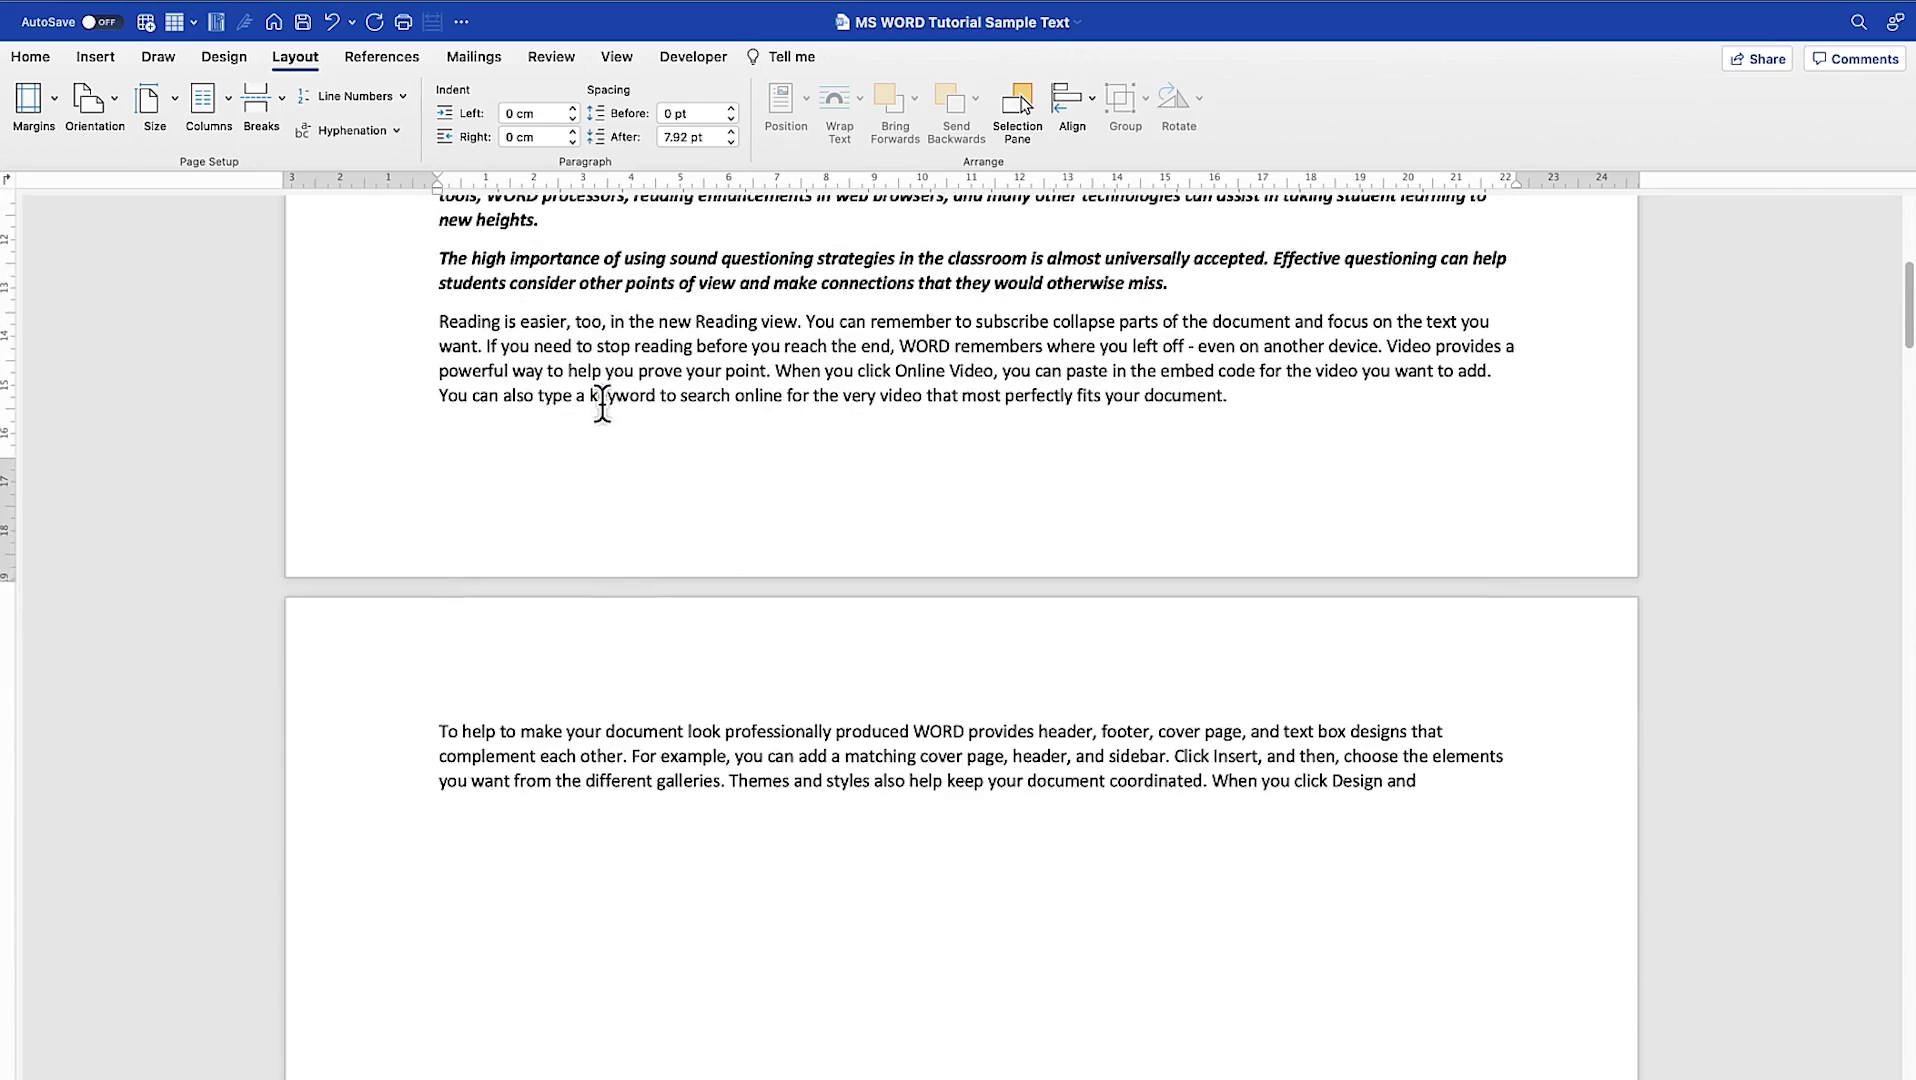
pyautogui.scroll(-4, 602, 400)
pyautogui.scroll(2, 599, 402)
pyautogui.scroll(-6, 599, 402)
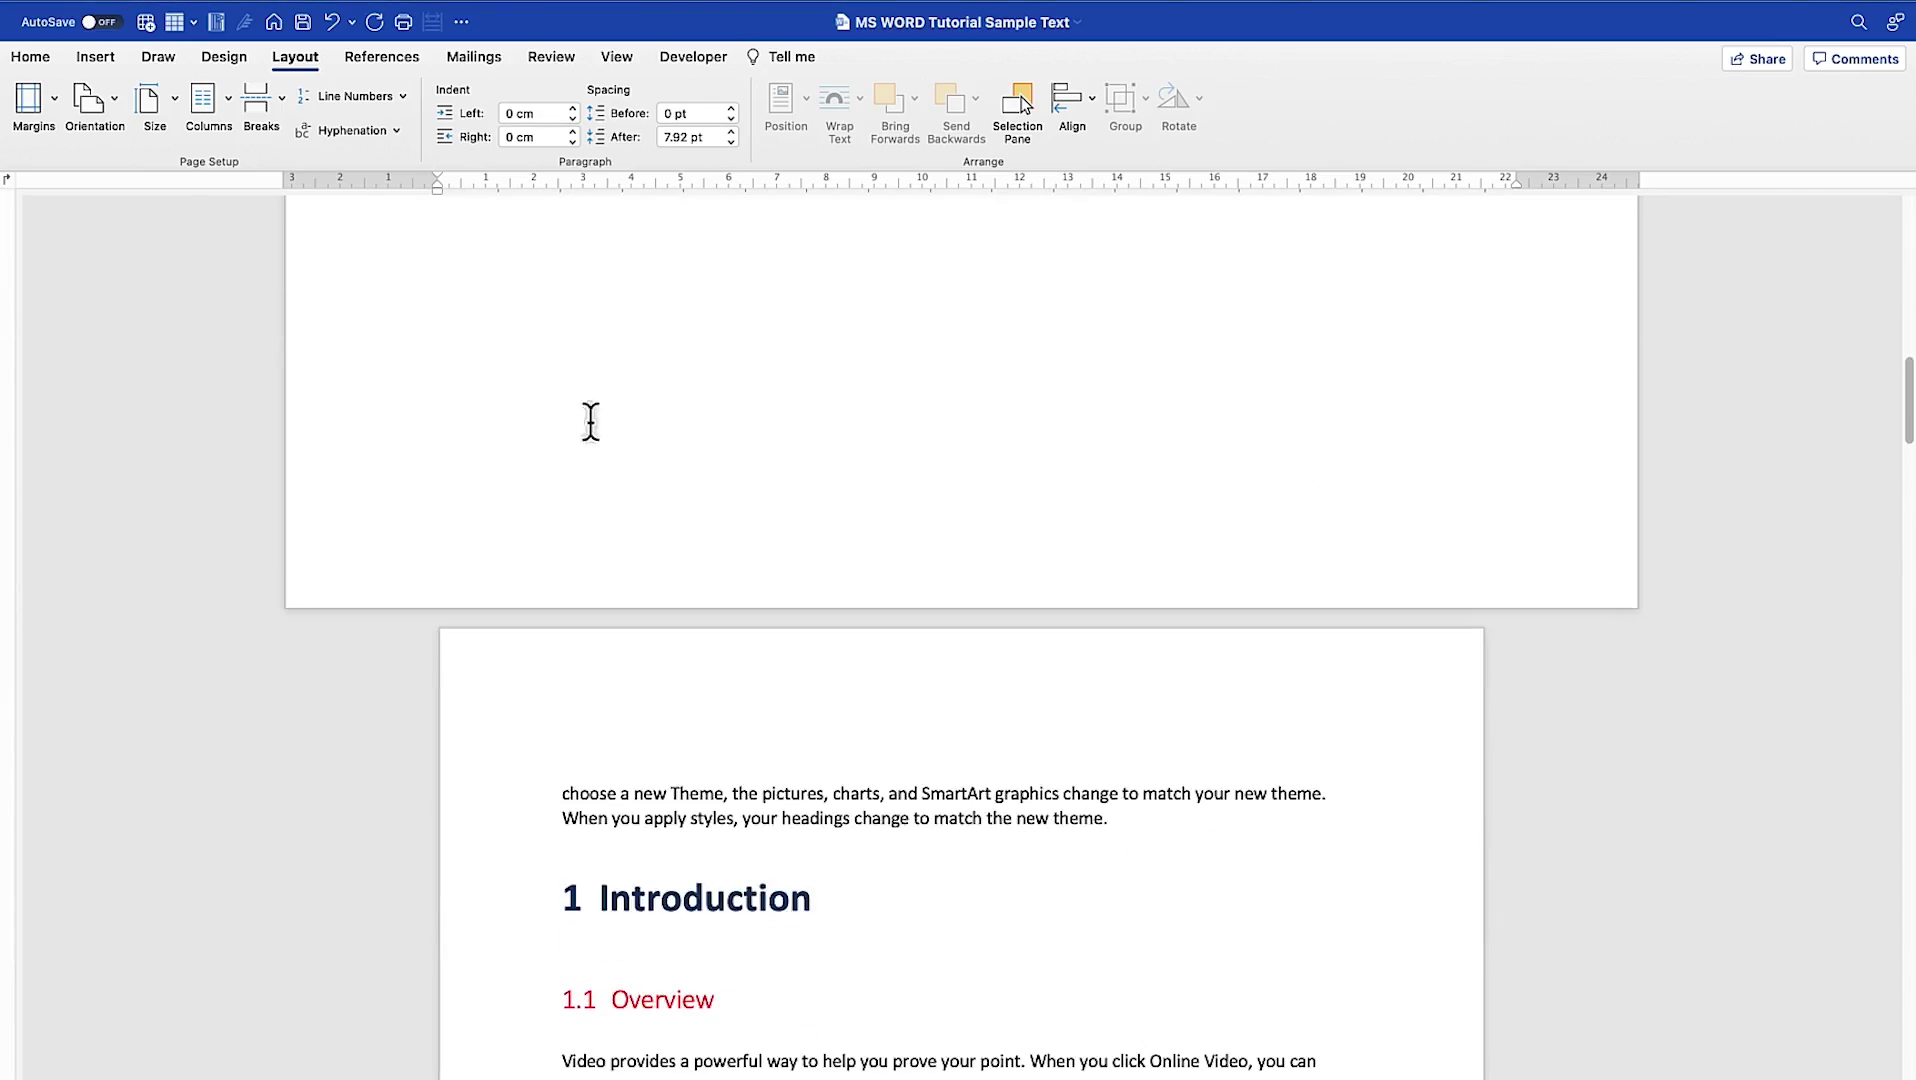
pyautogui.scroll(-20, 798, 500)
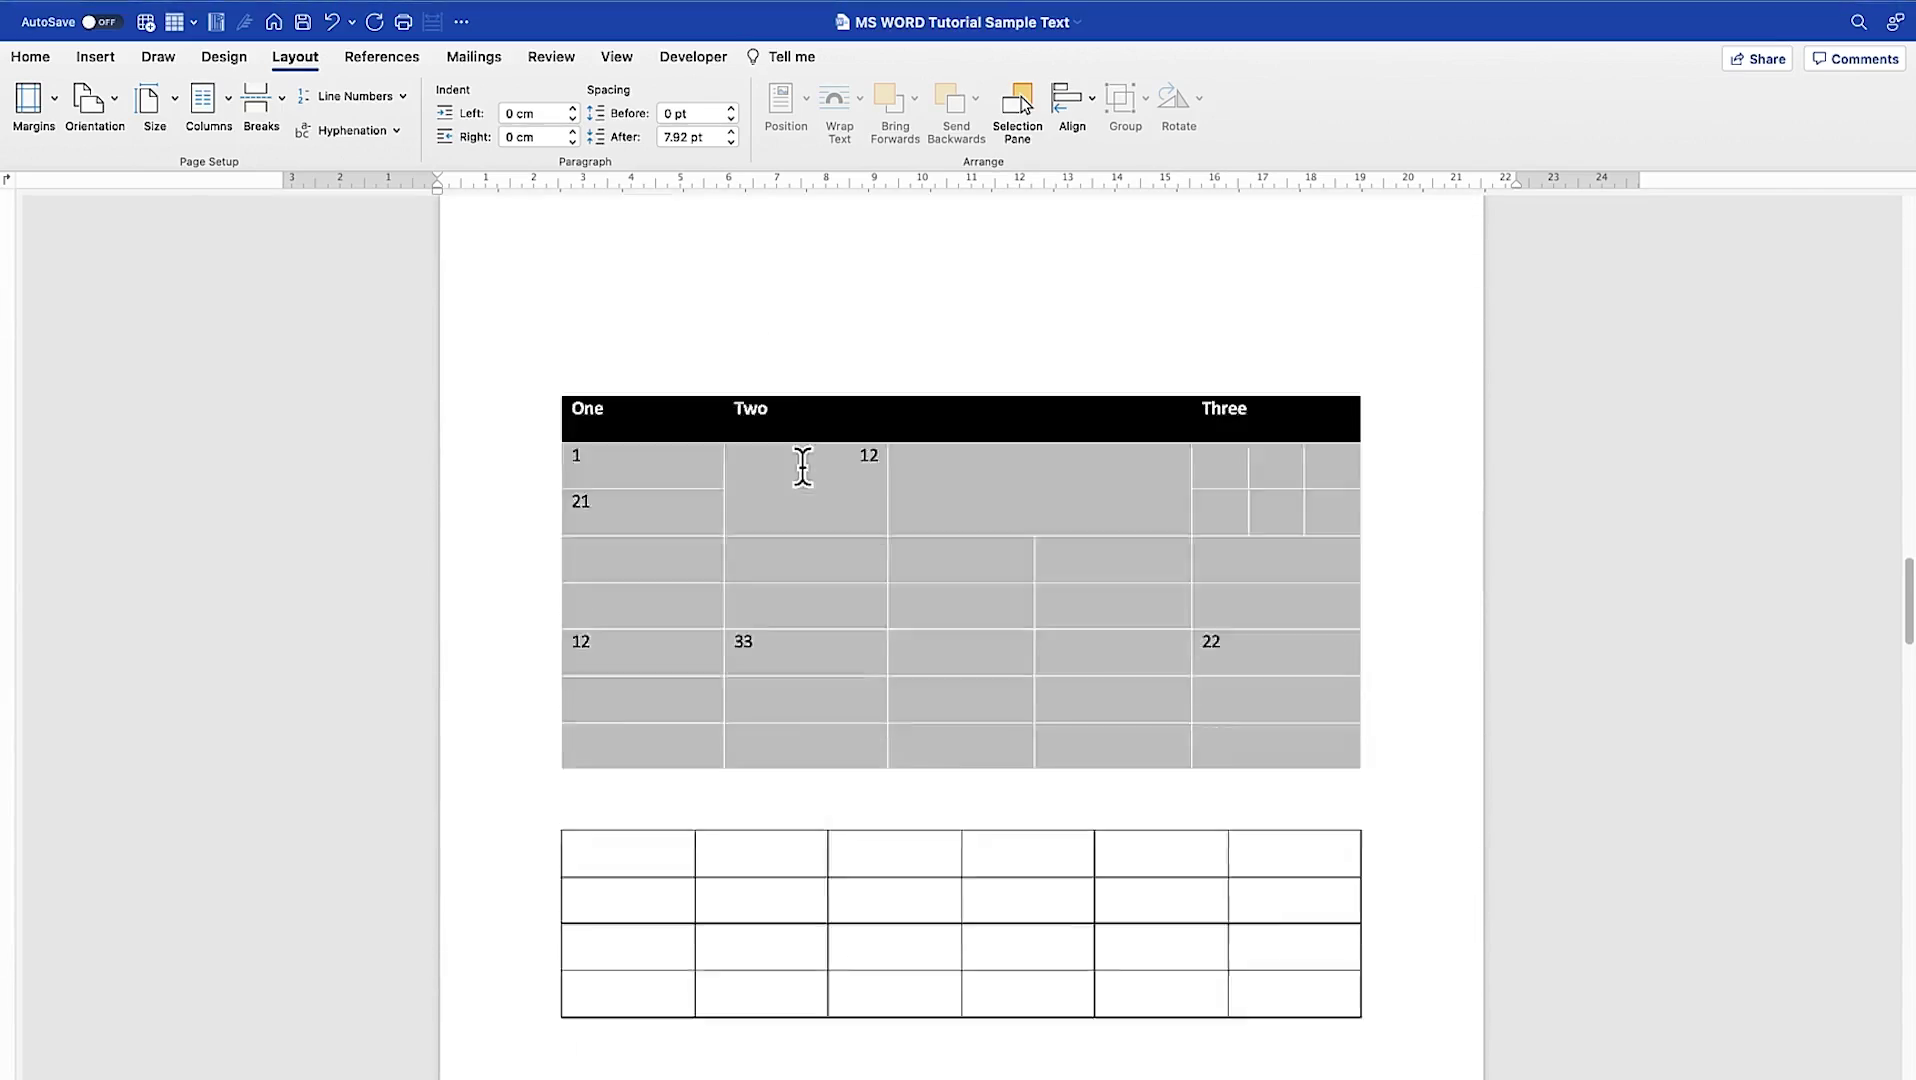
pyautogui.scroll(-15, 802, 465)
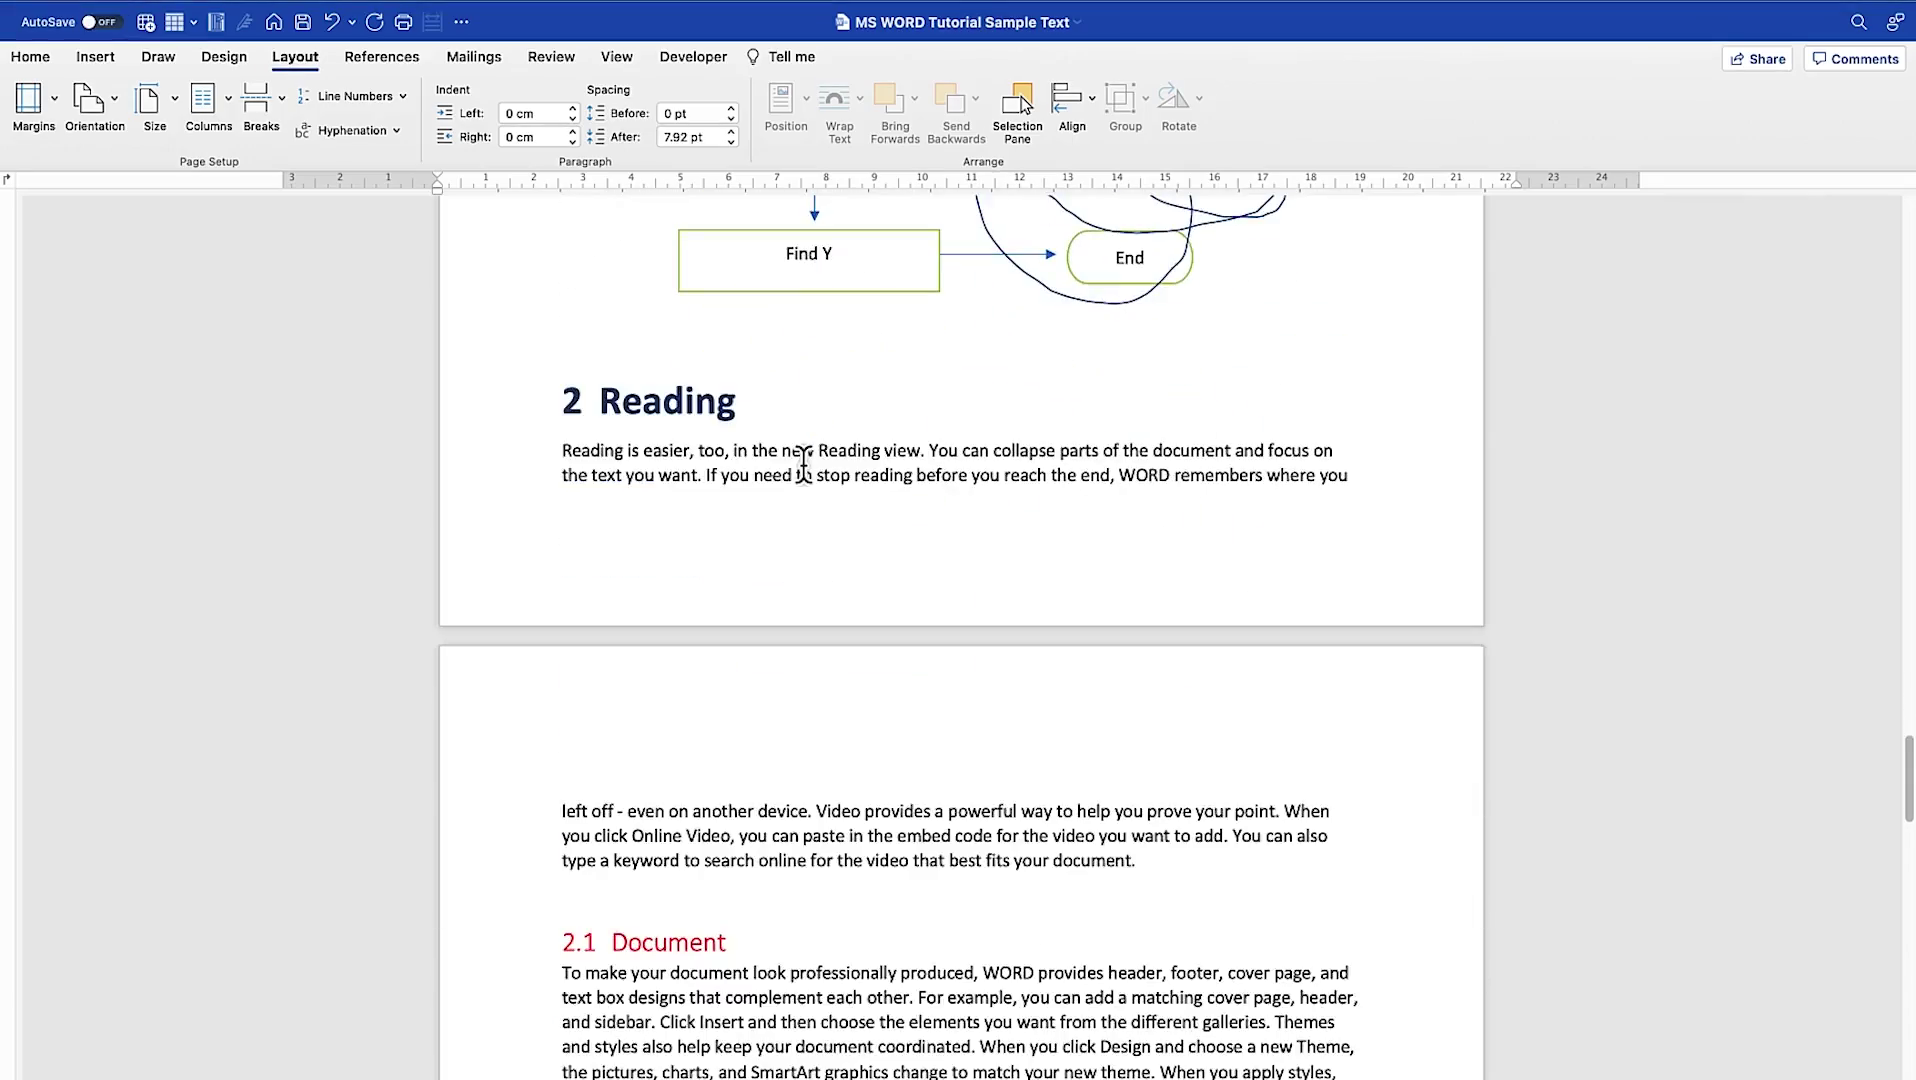
pyautogui.scroll(-10, 803, 463)
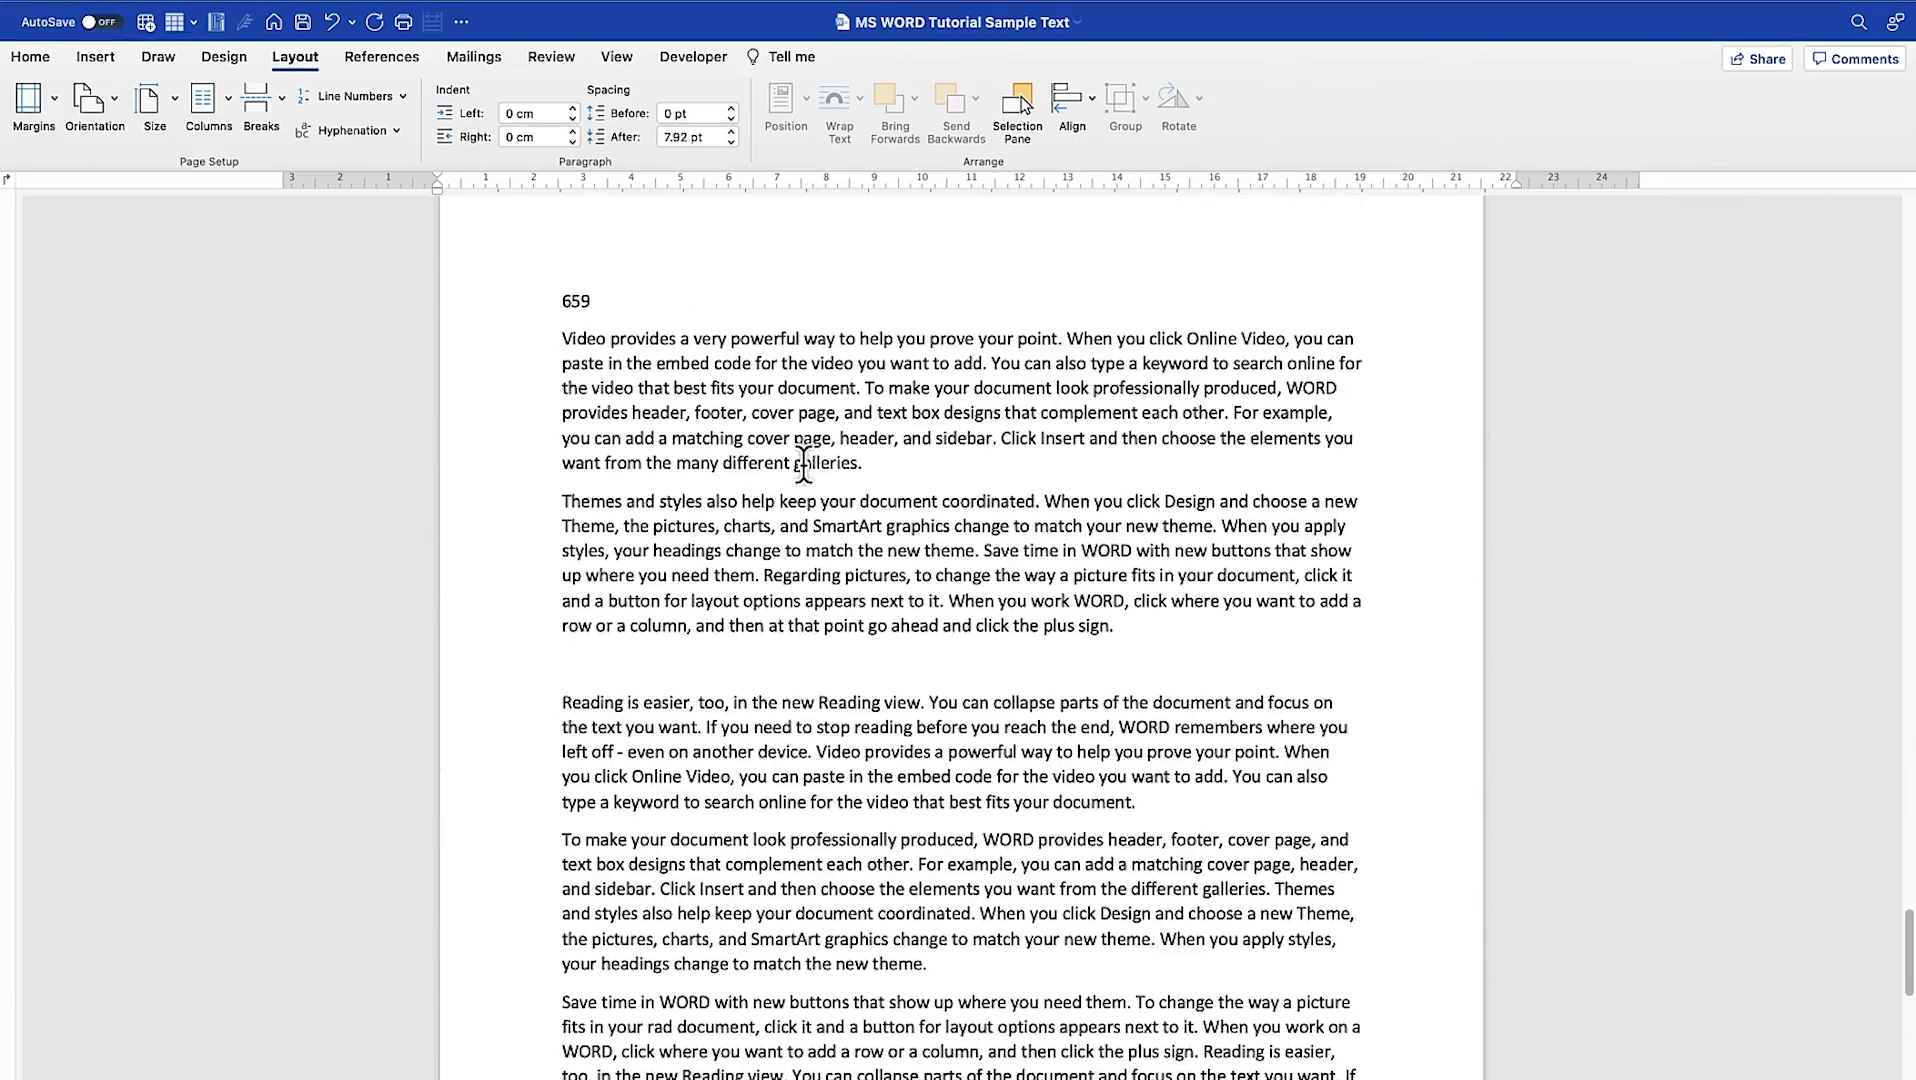
pyautogui.scroll(6, 803, 462)
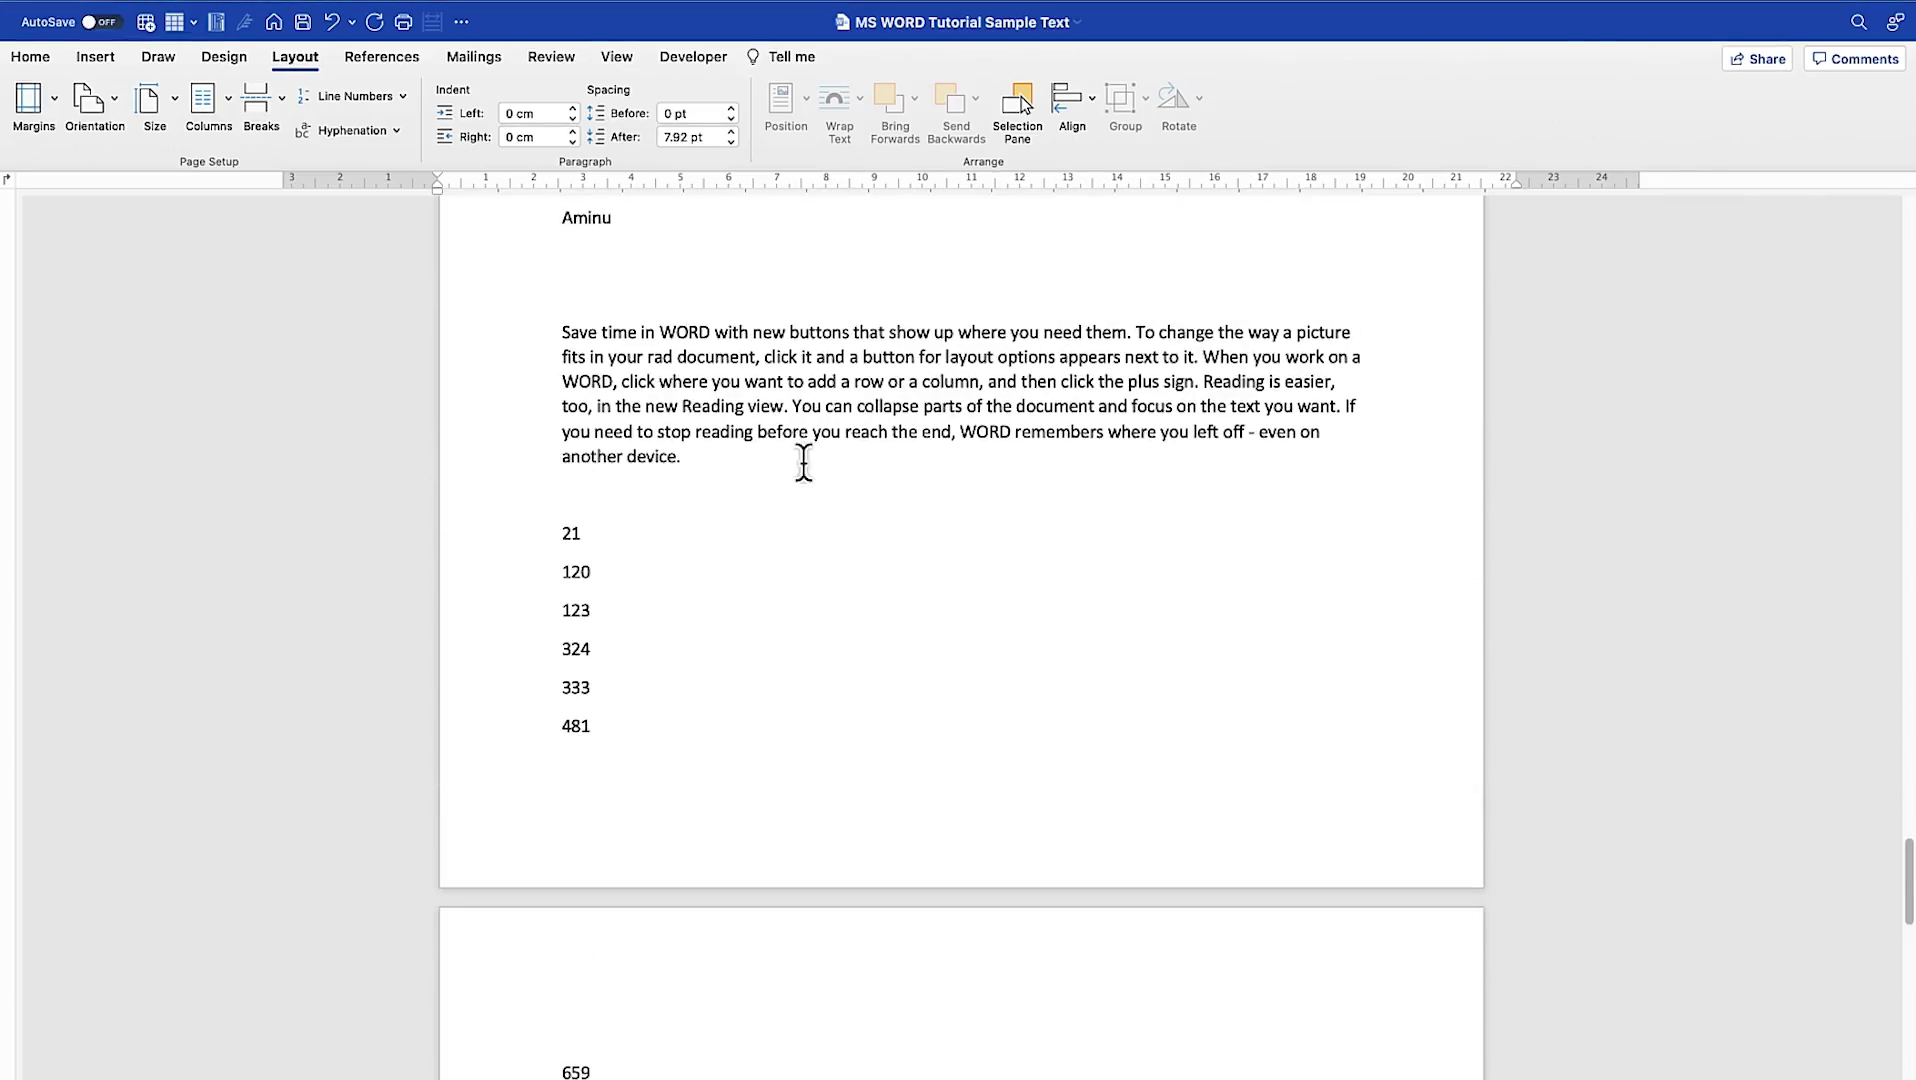
# - Insert a Next Page section break after 481
pyautogui.click(643, 724)
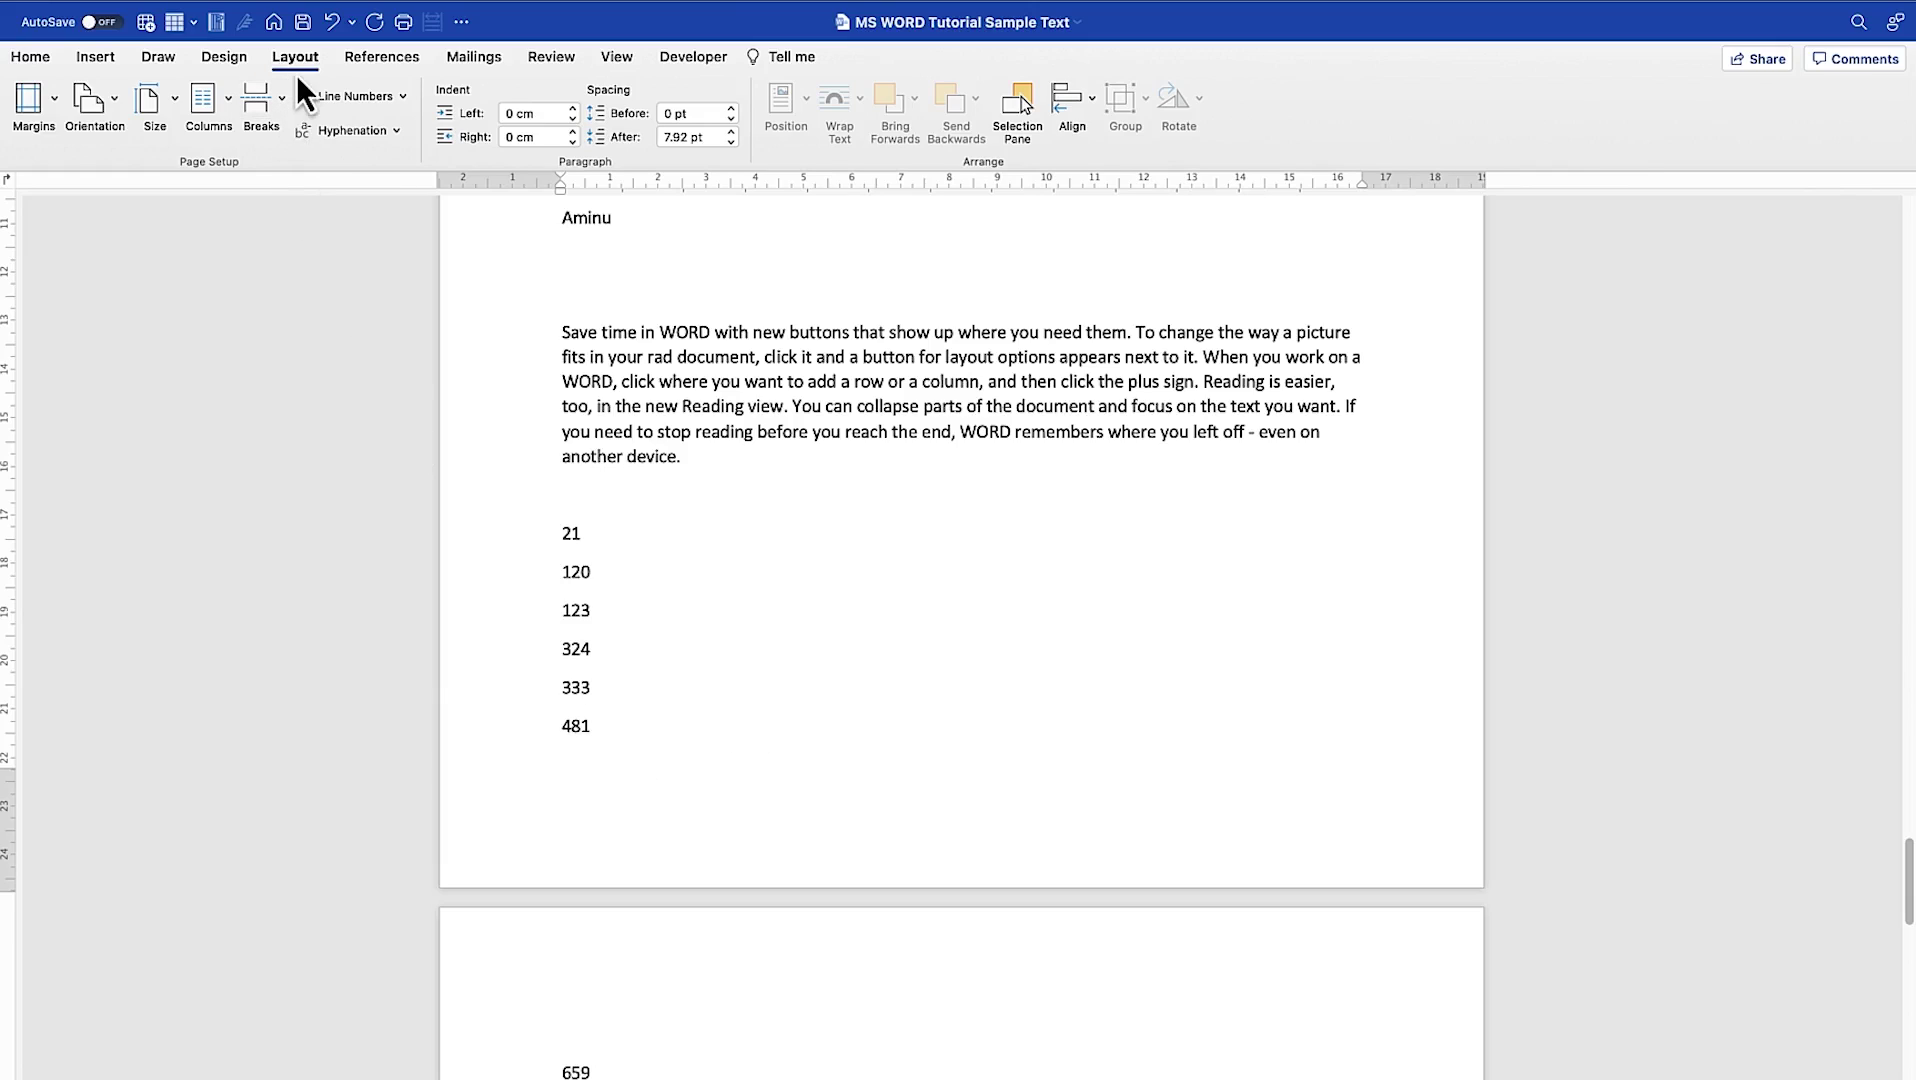
pyautogui.click(284, 100)
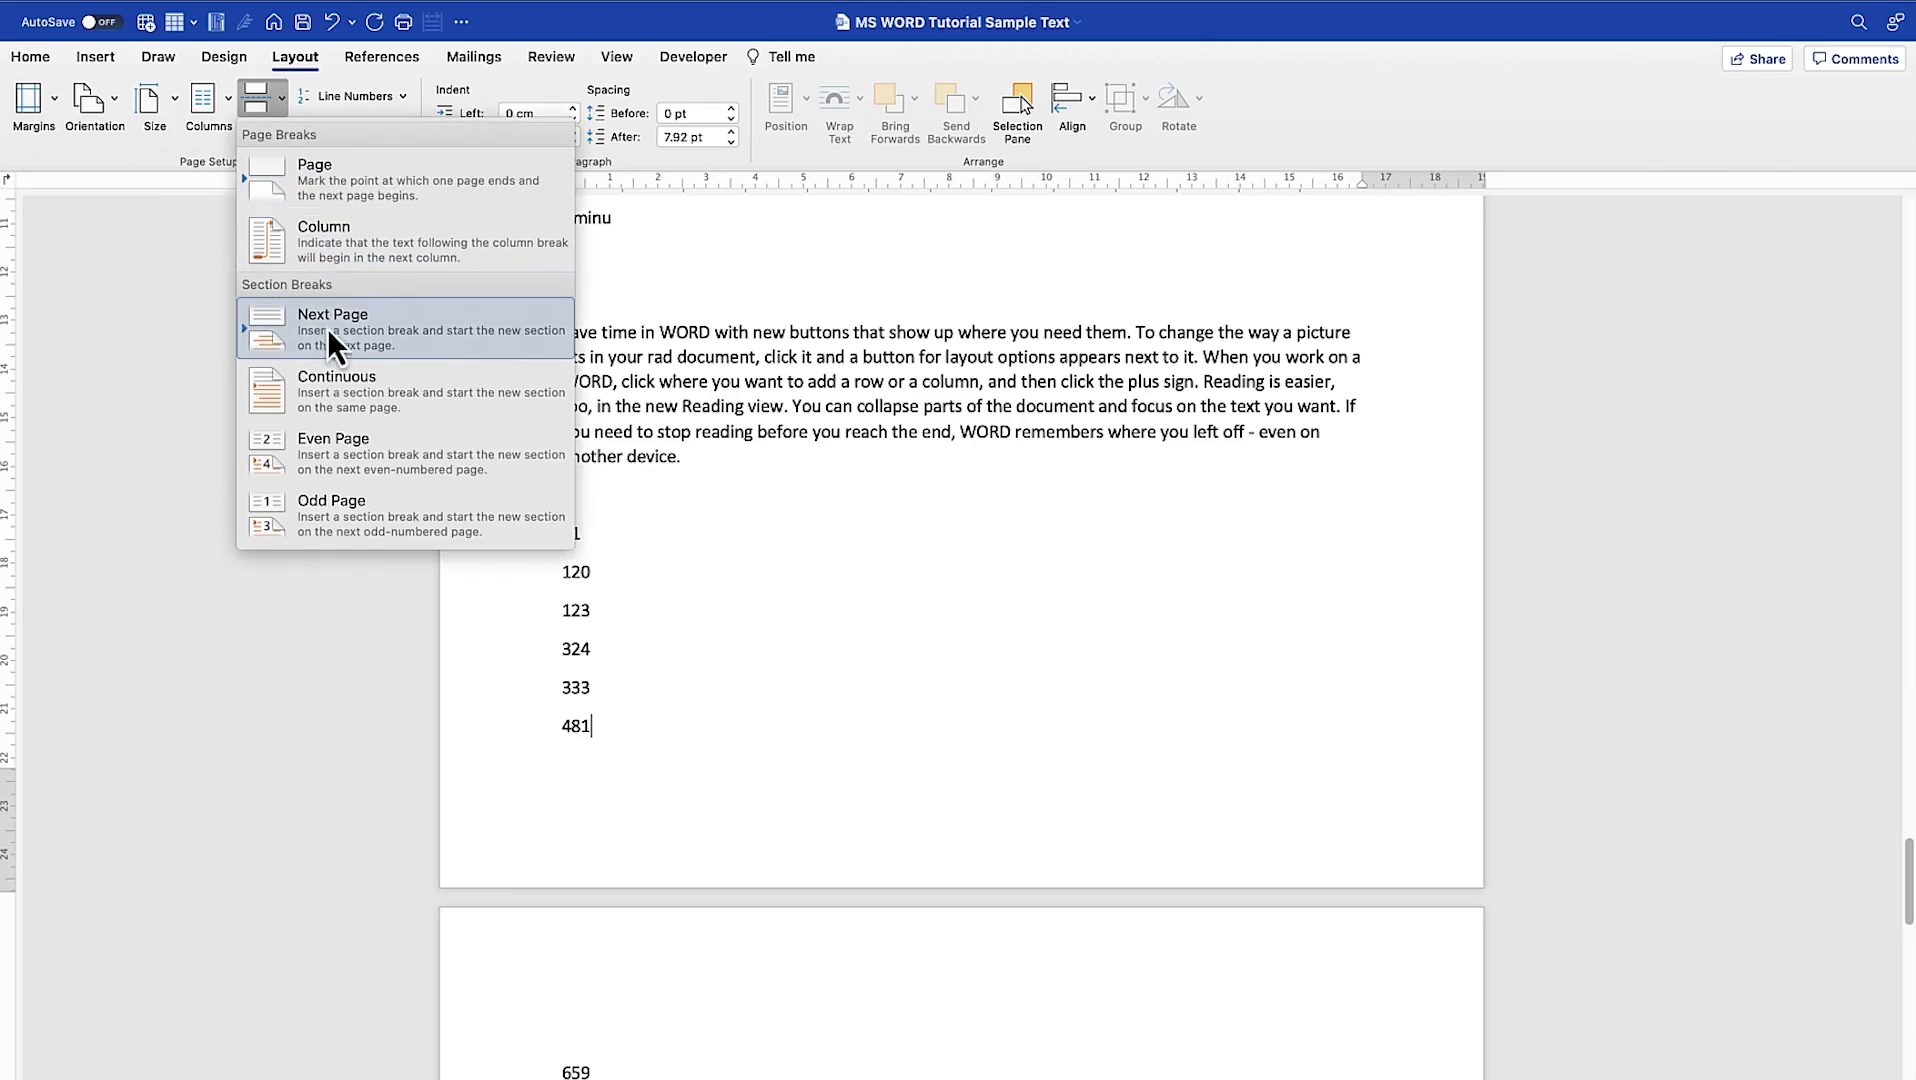
pyautogui.click(386, 326)
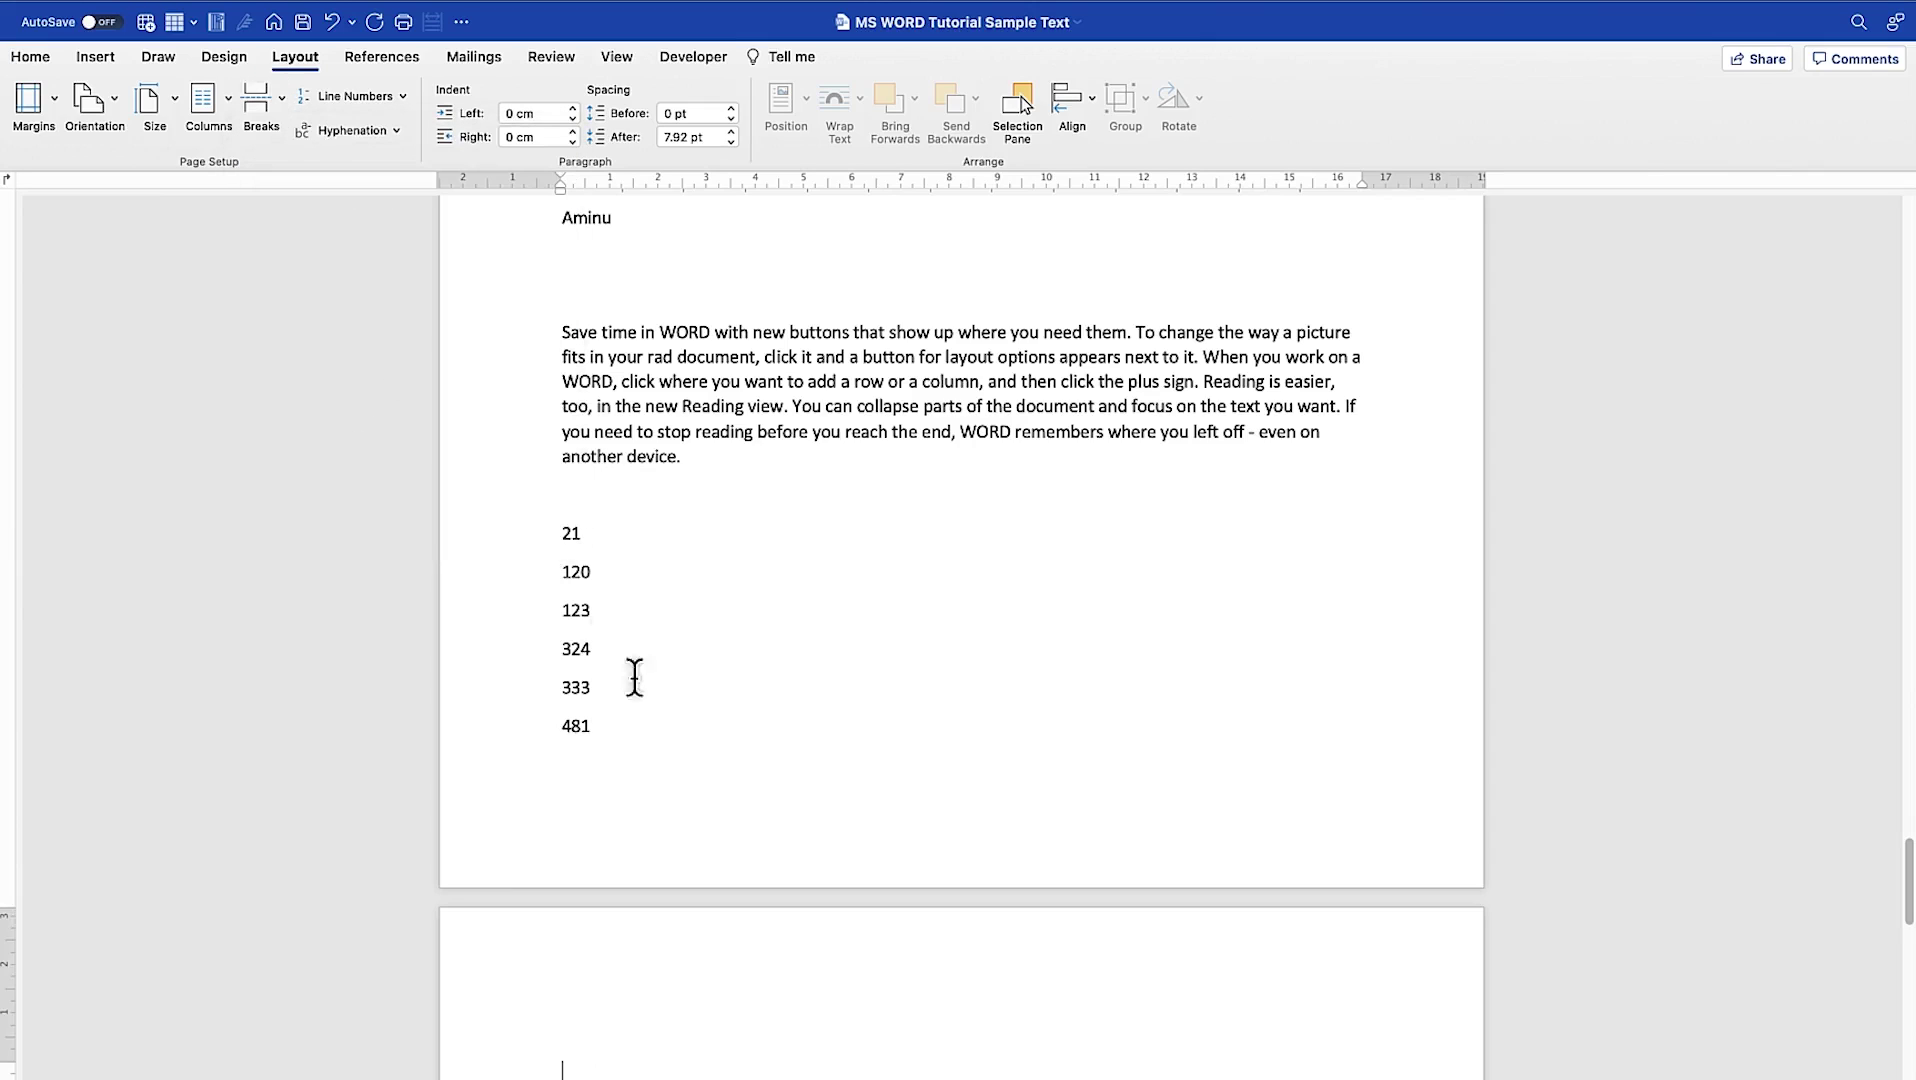
# - Make the section with the name and number lists landscape
pyautogui.scroll(-1, 812, 818)
pyautogui.scroll(-5, 812, 818)
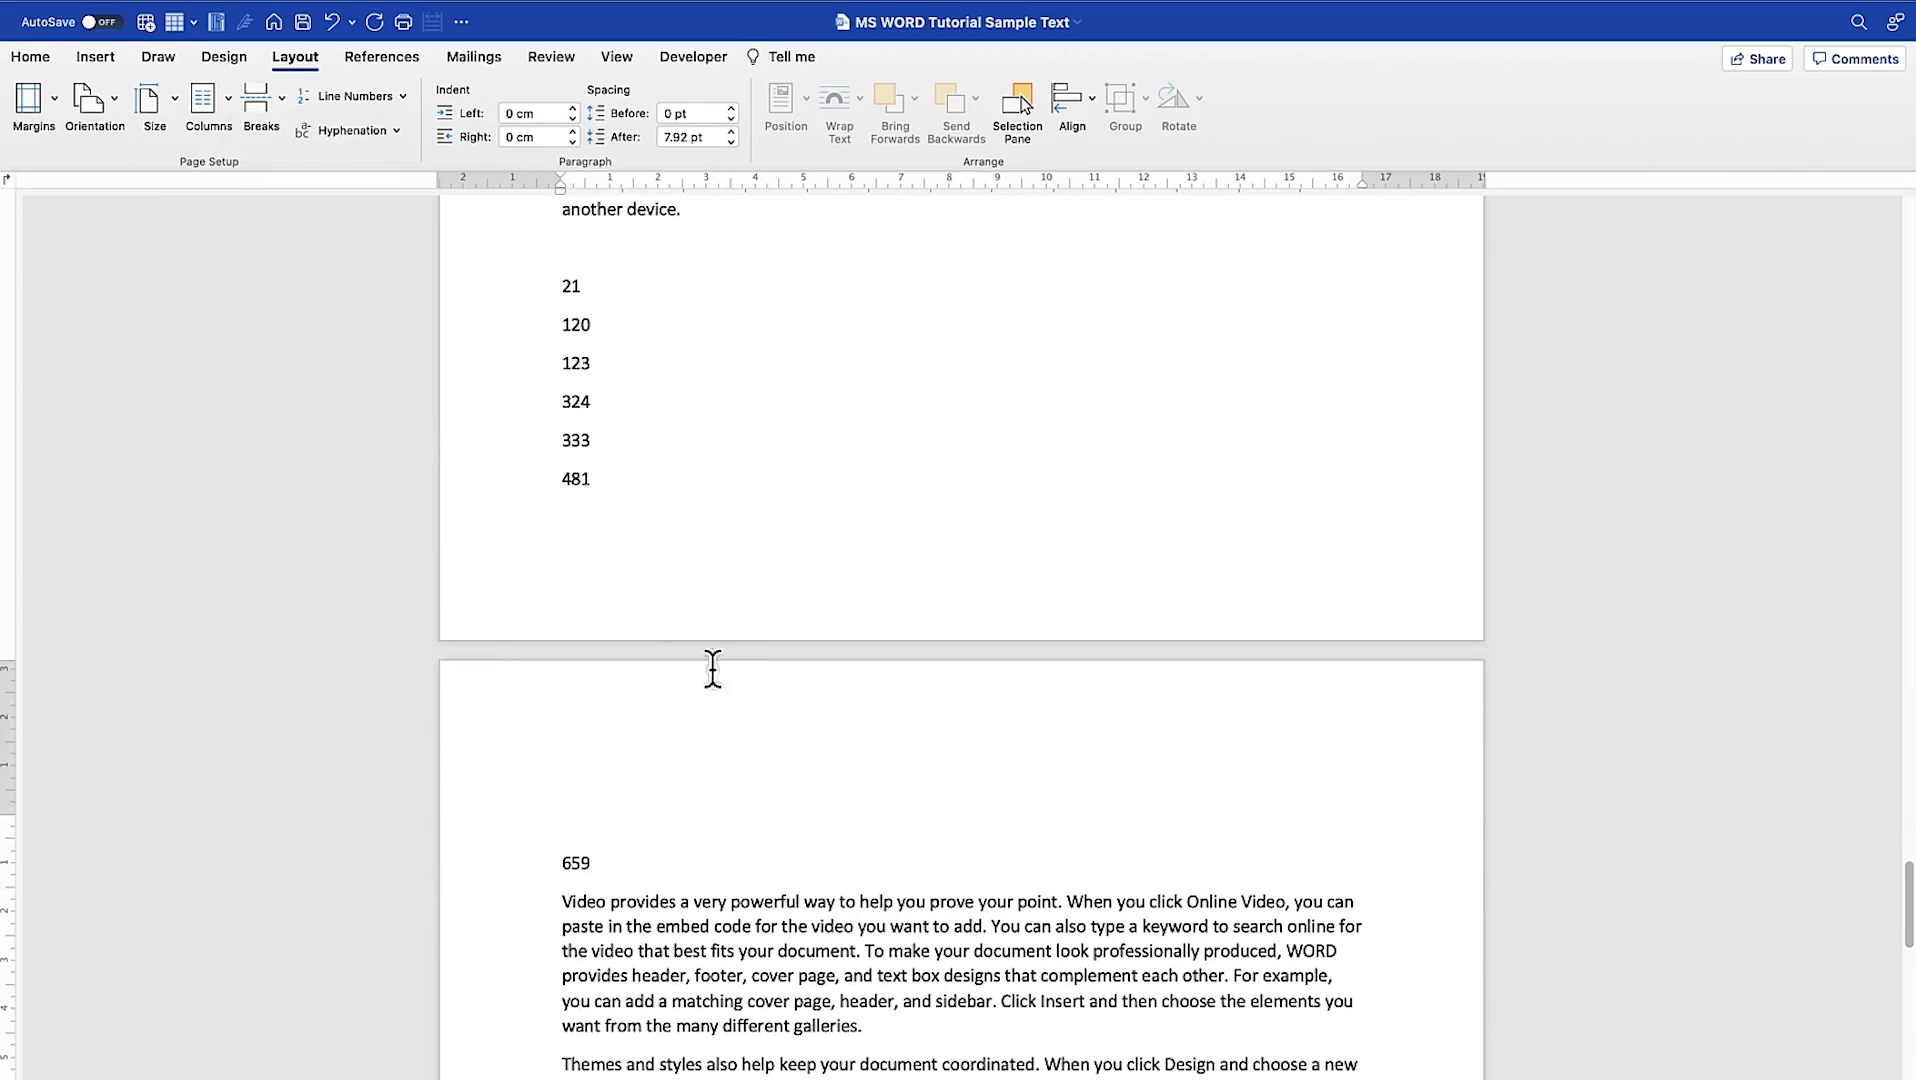
pyautogui.click(691, 413)
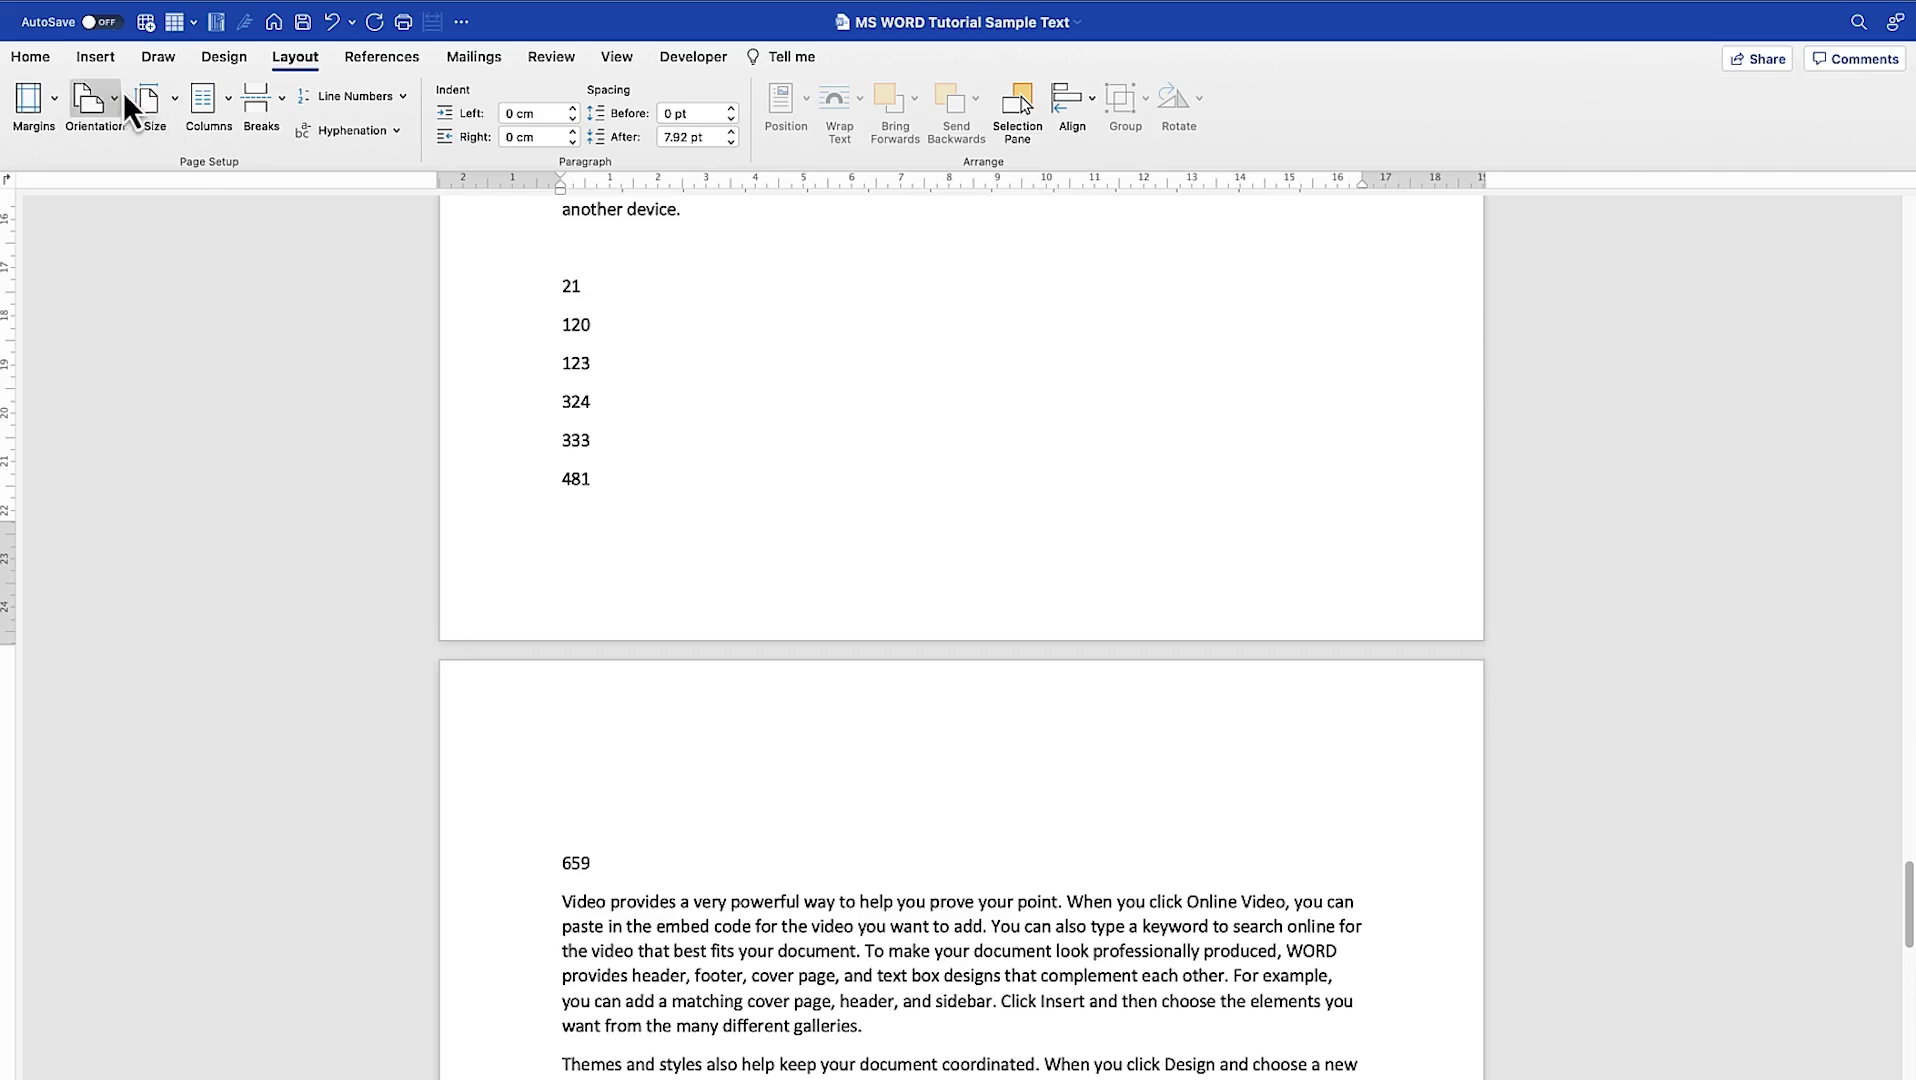
pyautogui.click(123, 91)
pyautogui.click(126, 210)
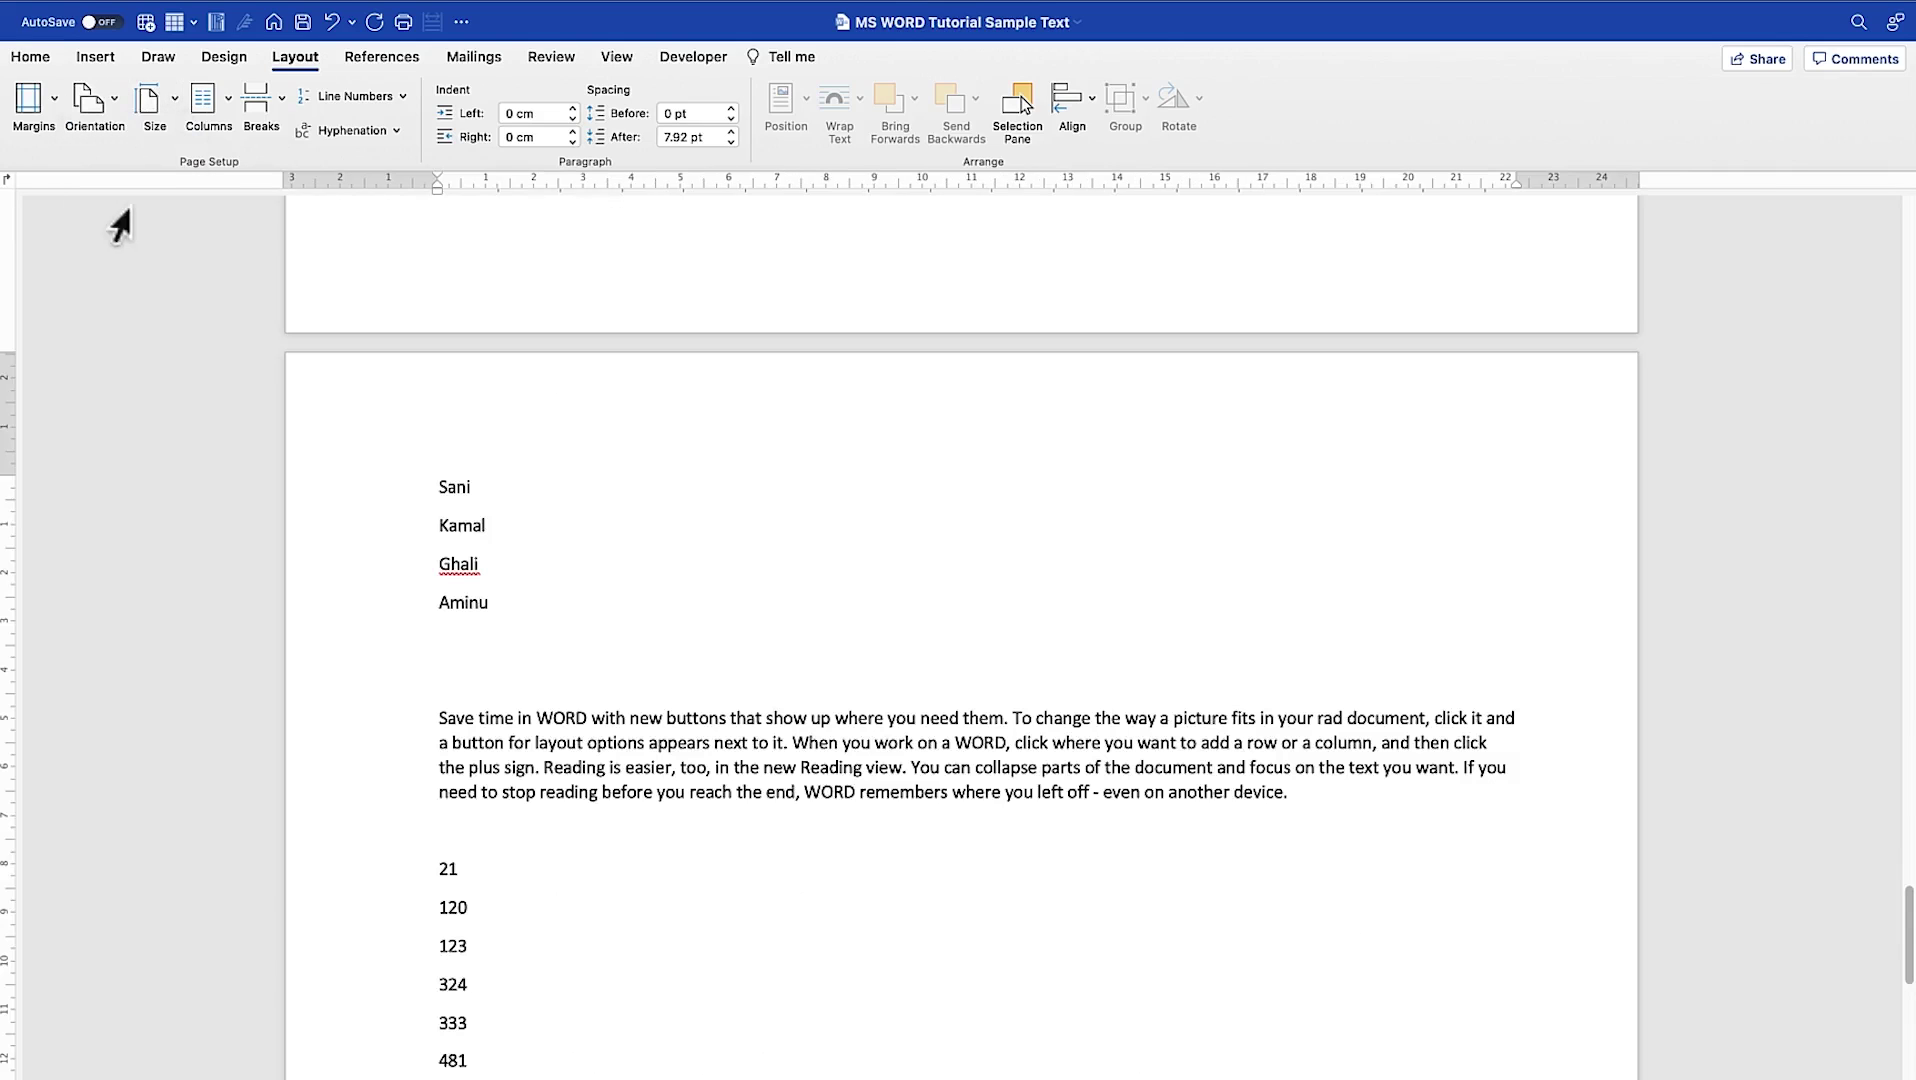
pyautogui.scroll(-10, 753, 598)
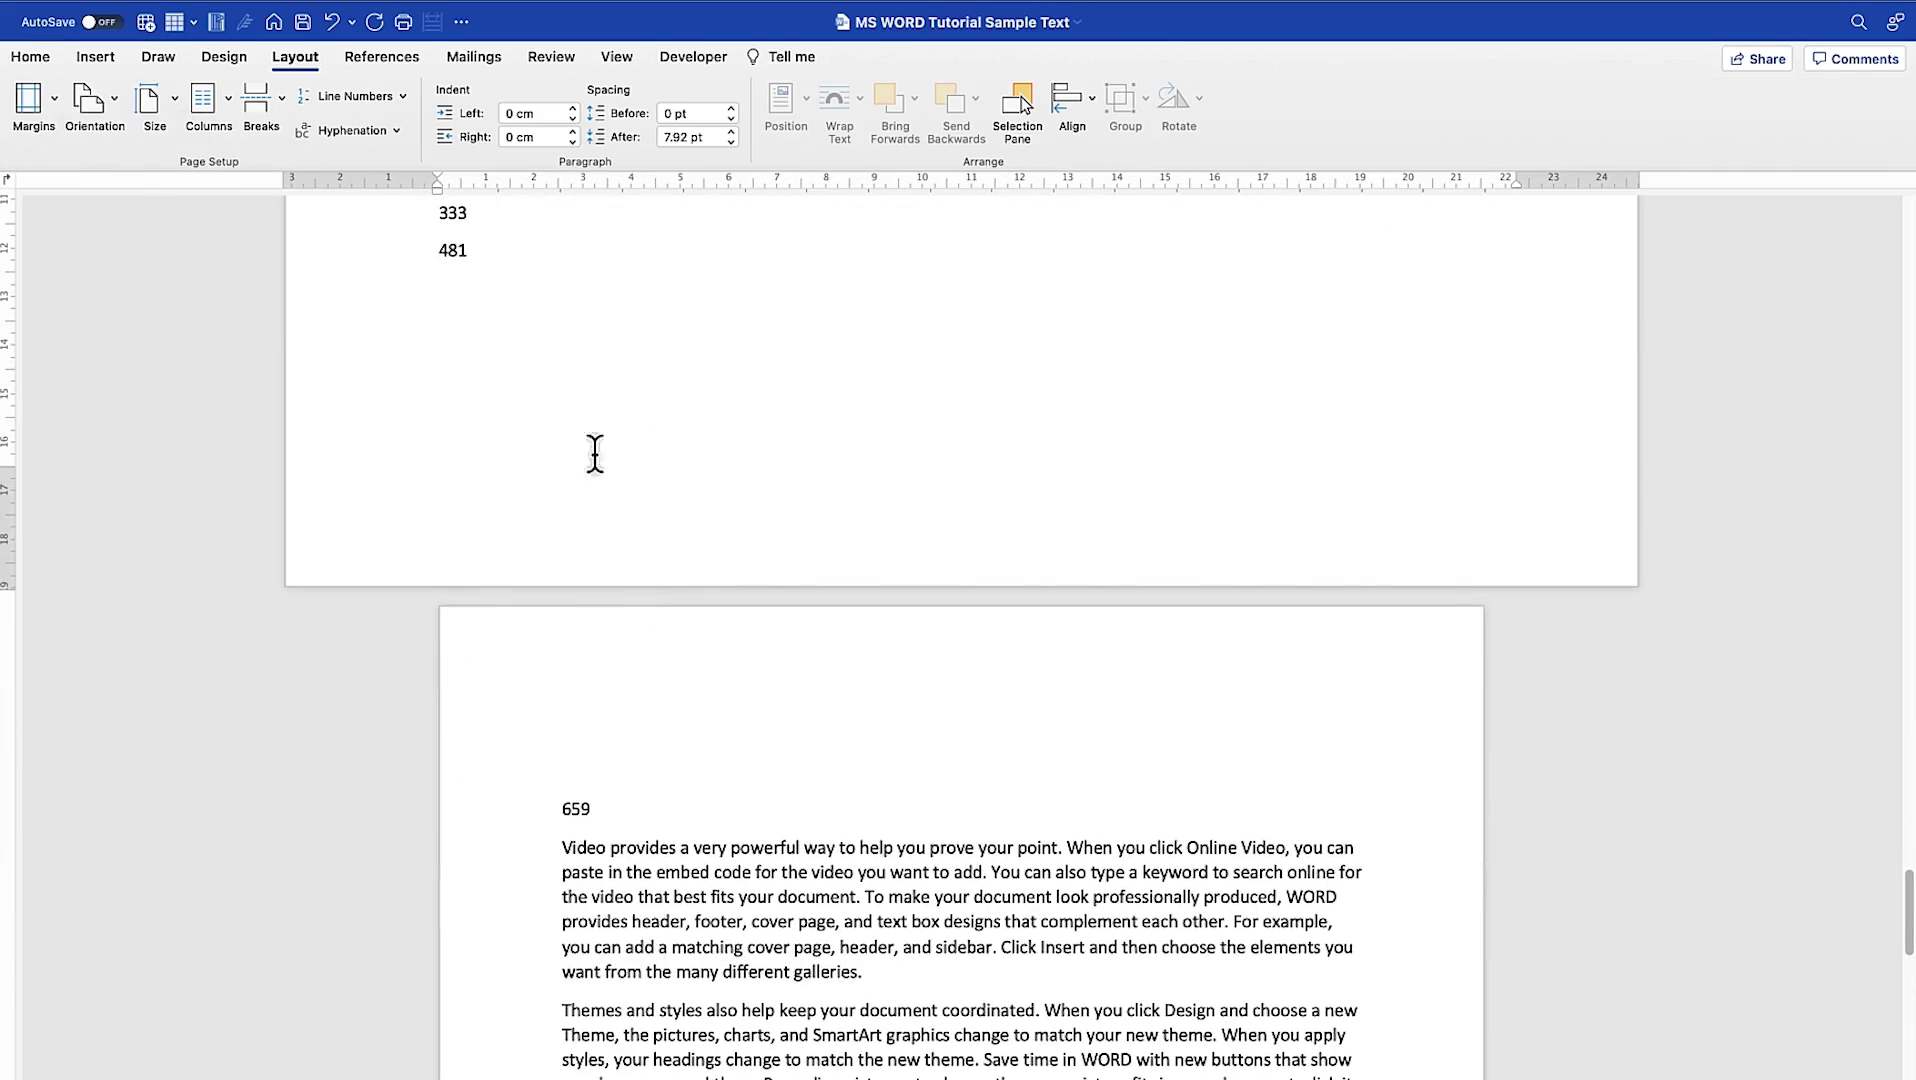
pyautogui.scroll(-7, 714, 740)
pyautogui.scroll(-10, 736, 690)
pyautogui.scroll(14, 737, 688)
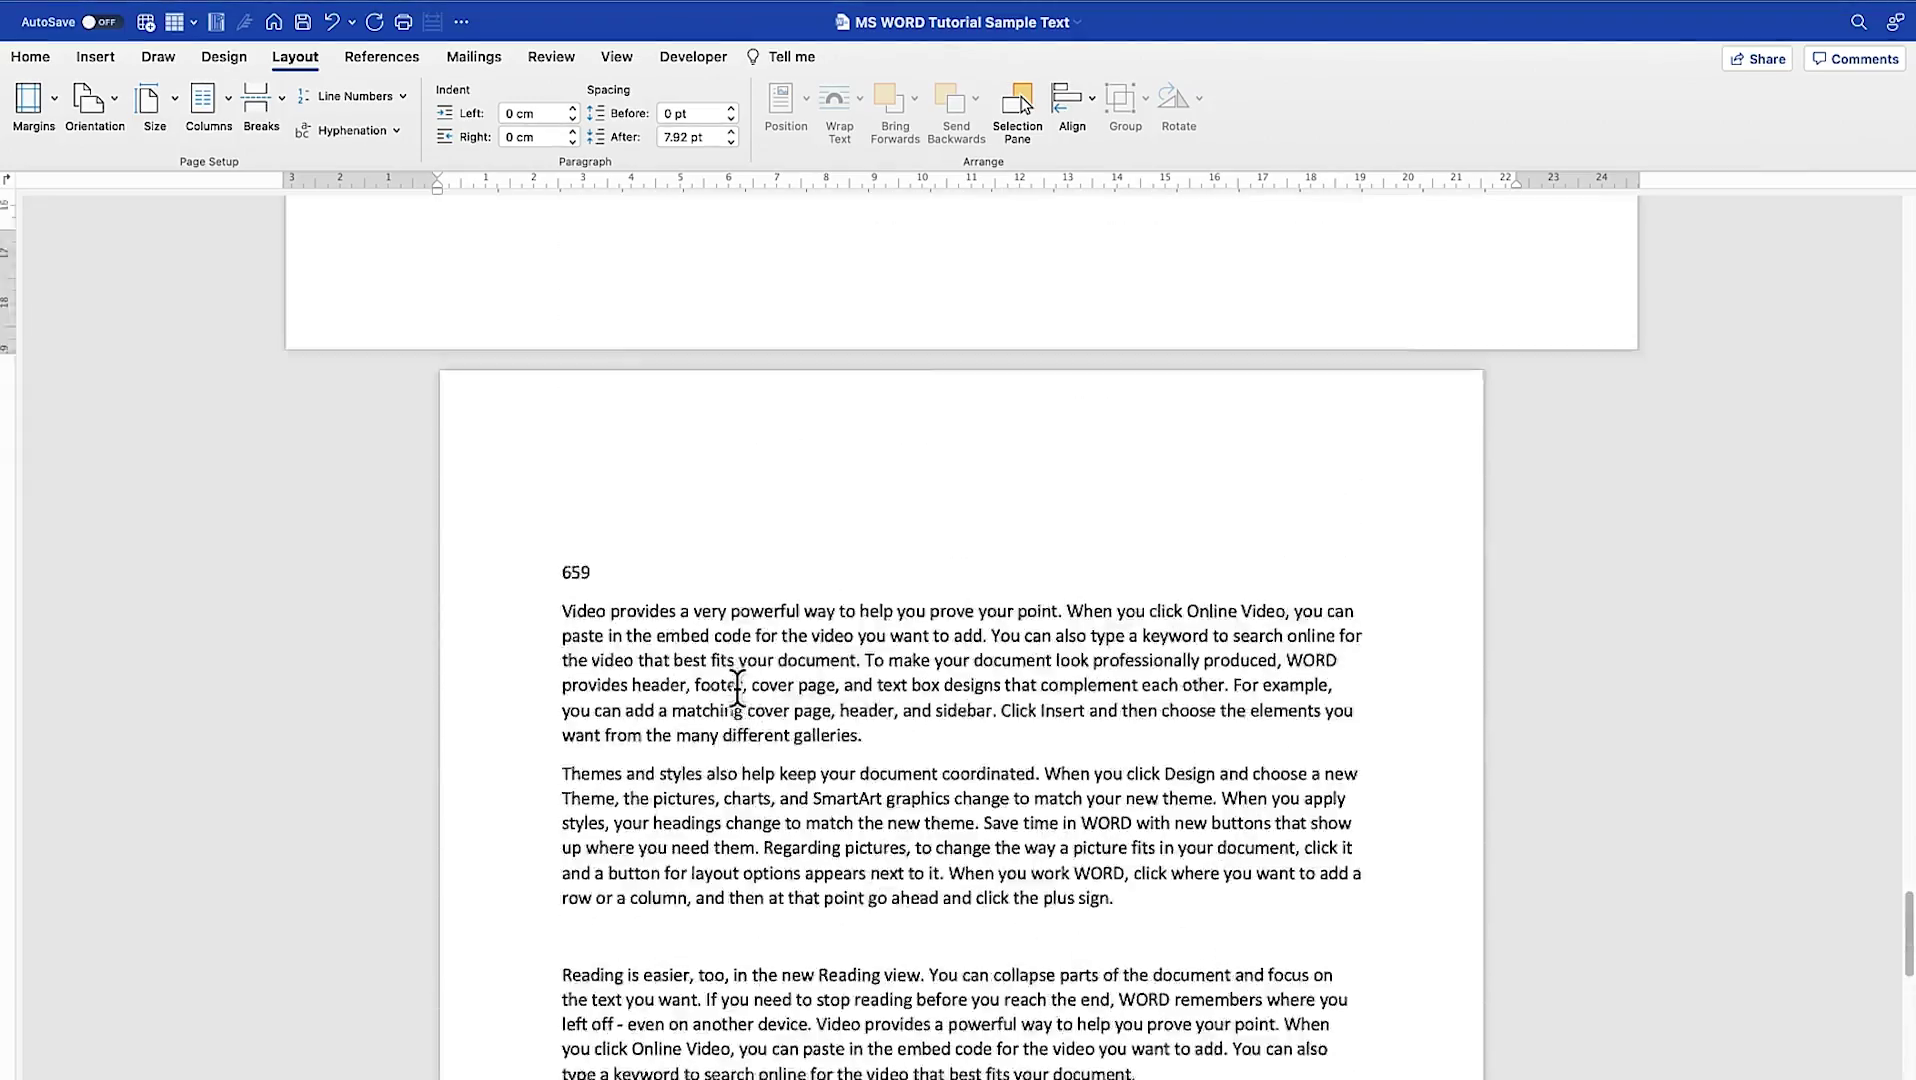
pyautogui.scroll(20, 737, 688)
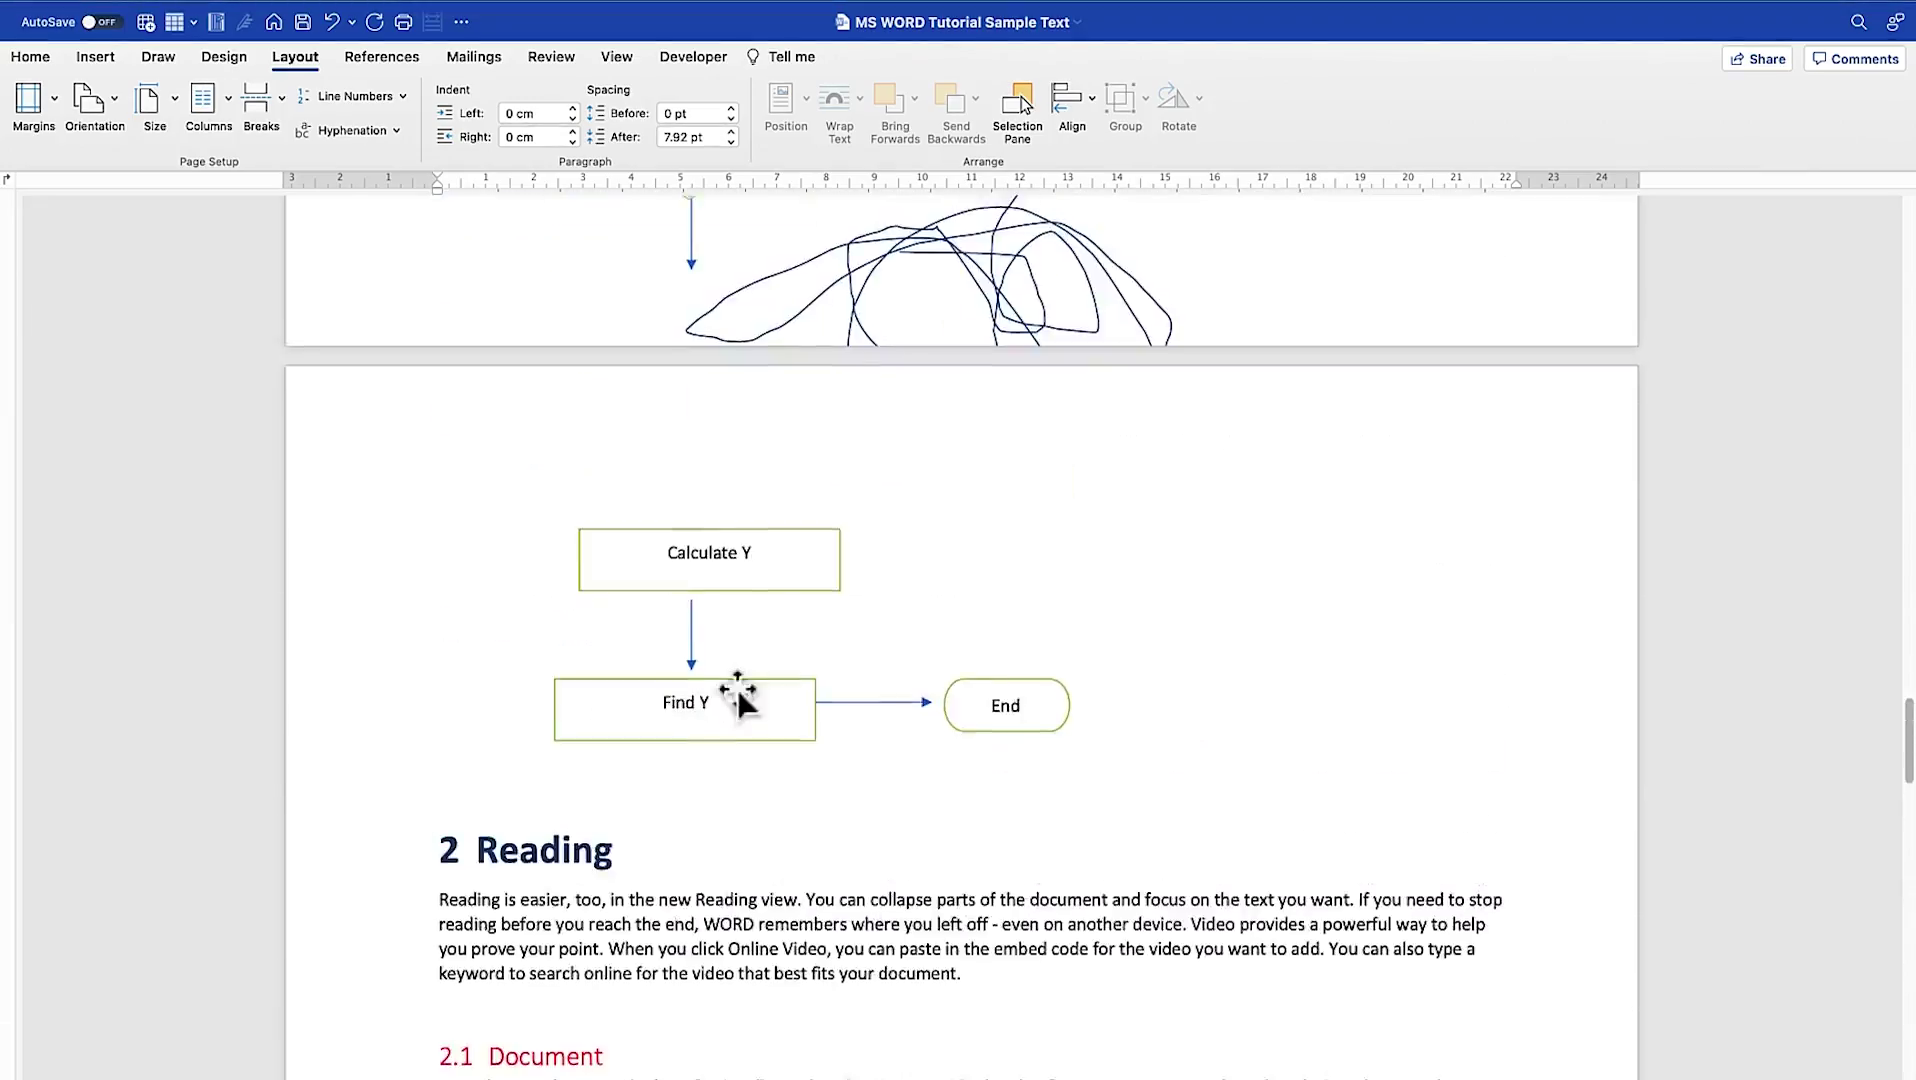
pyautogui.scroll(9, 740, 700)
pyautogui.scroll(-16, 629, 748)
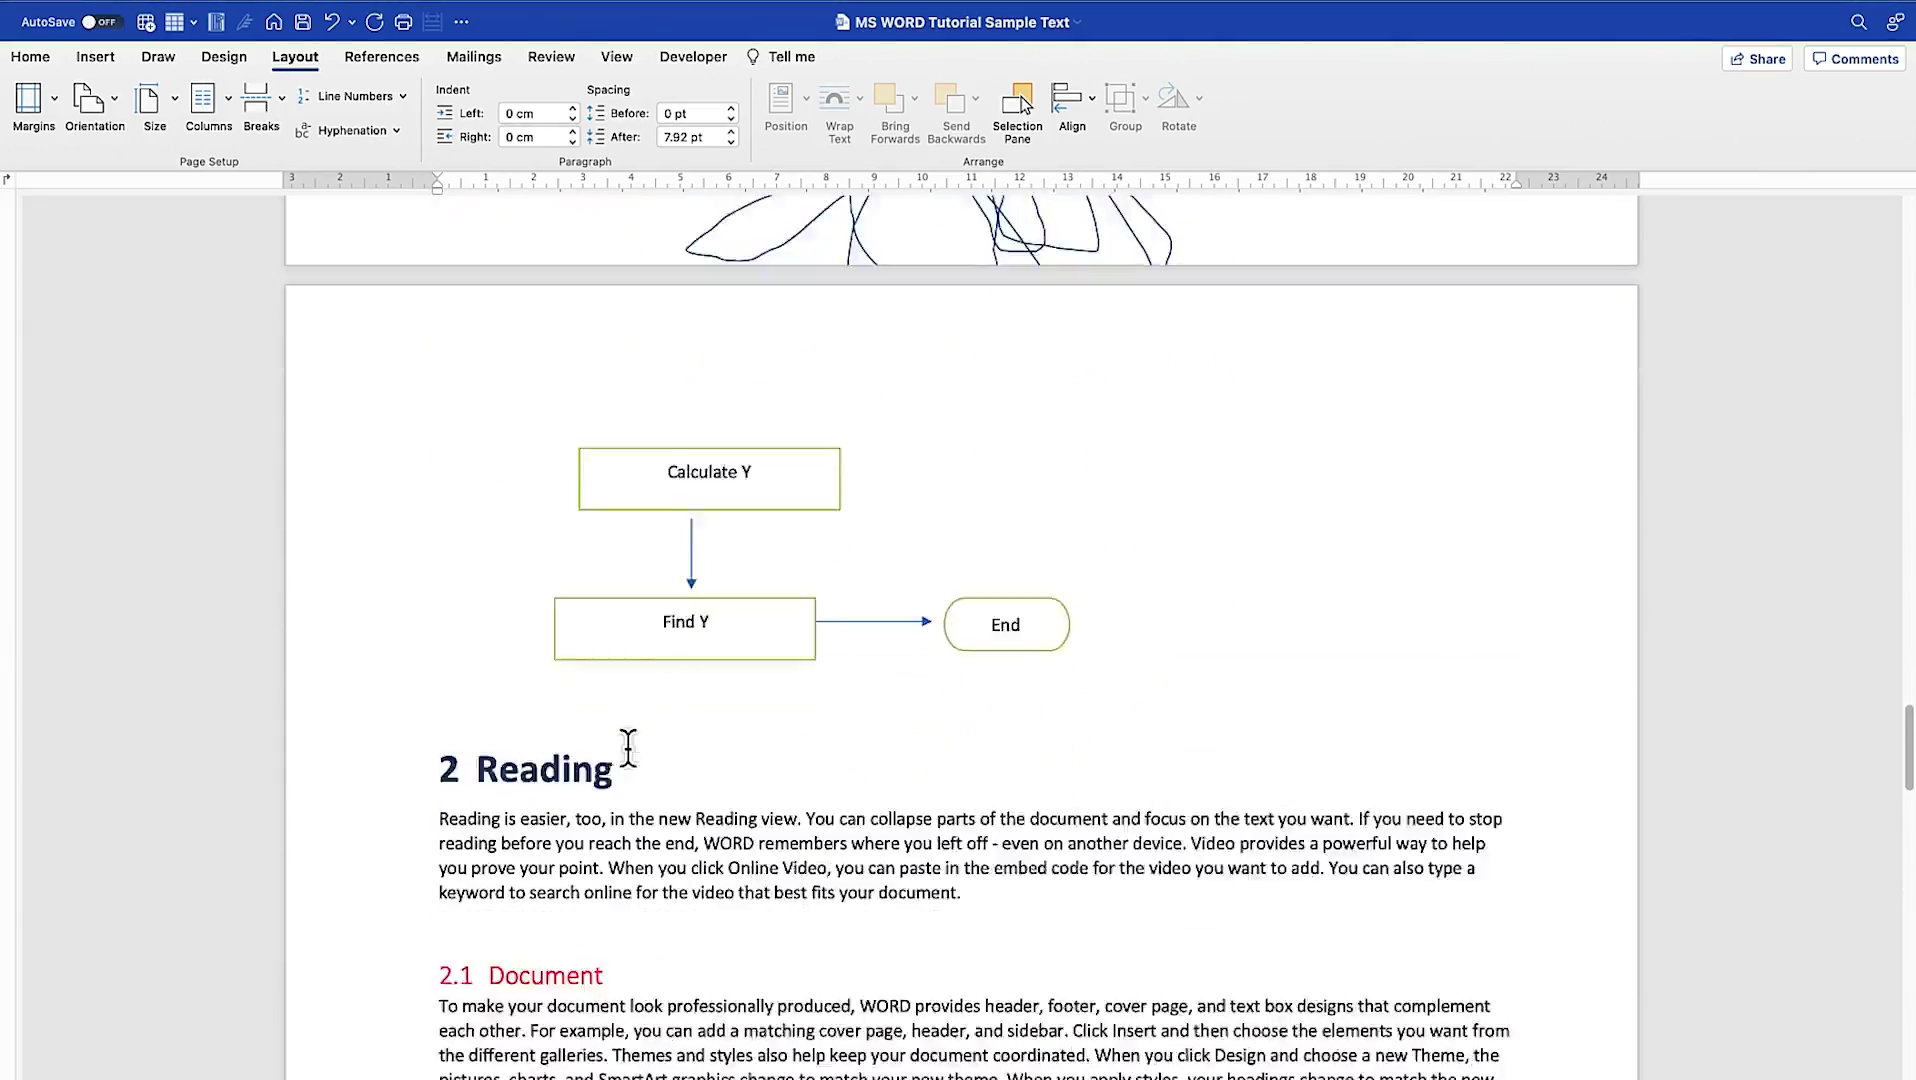
pyautogui.scroll(-20, 628, 748)
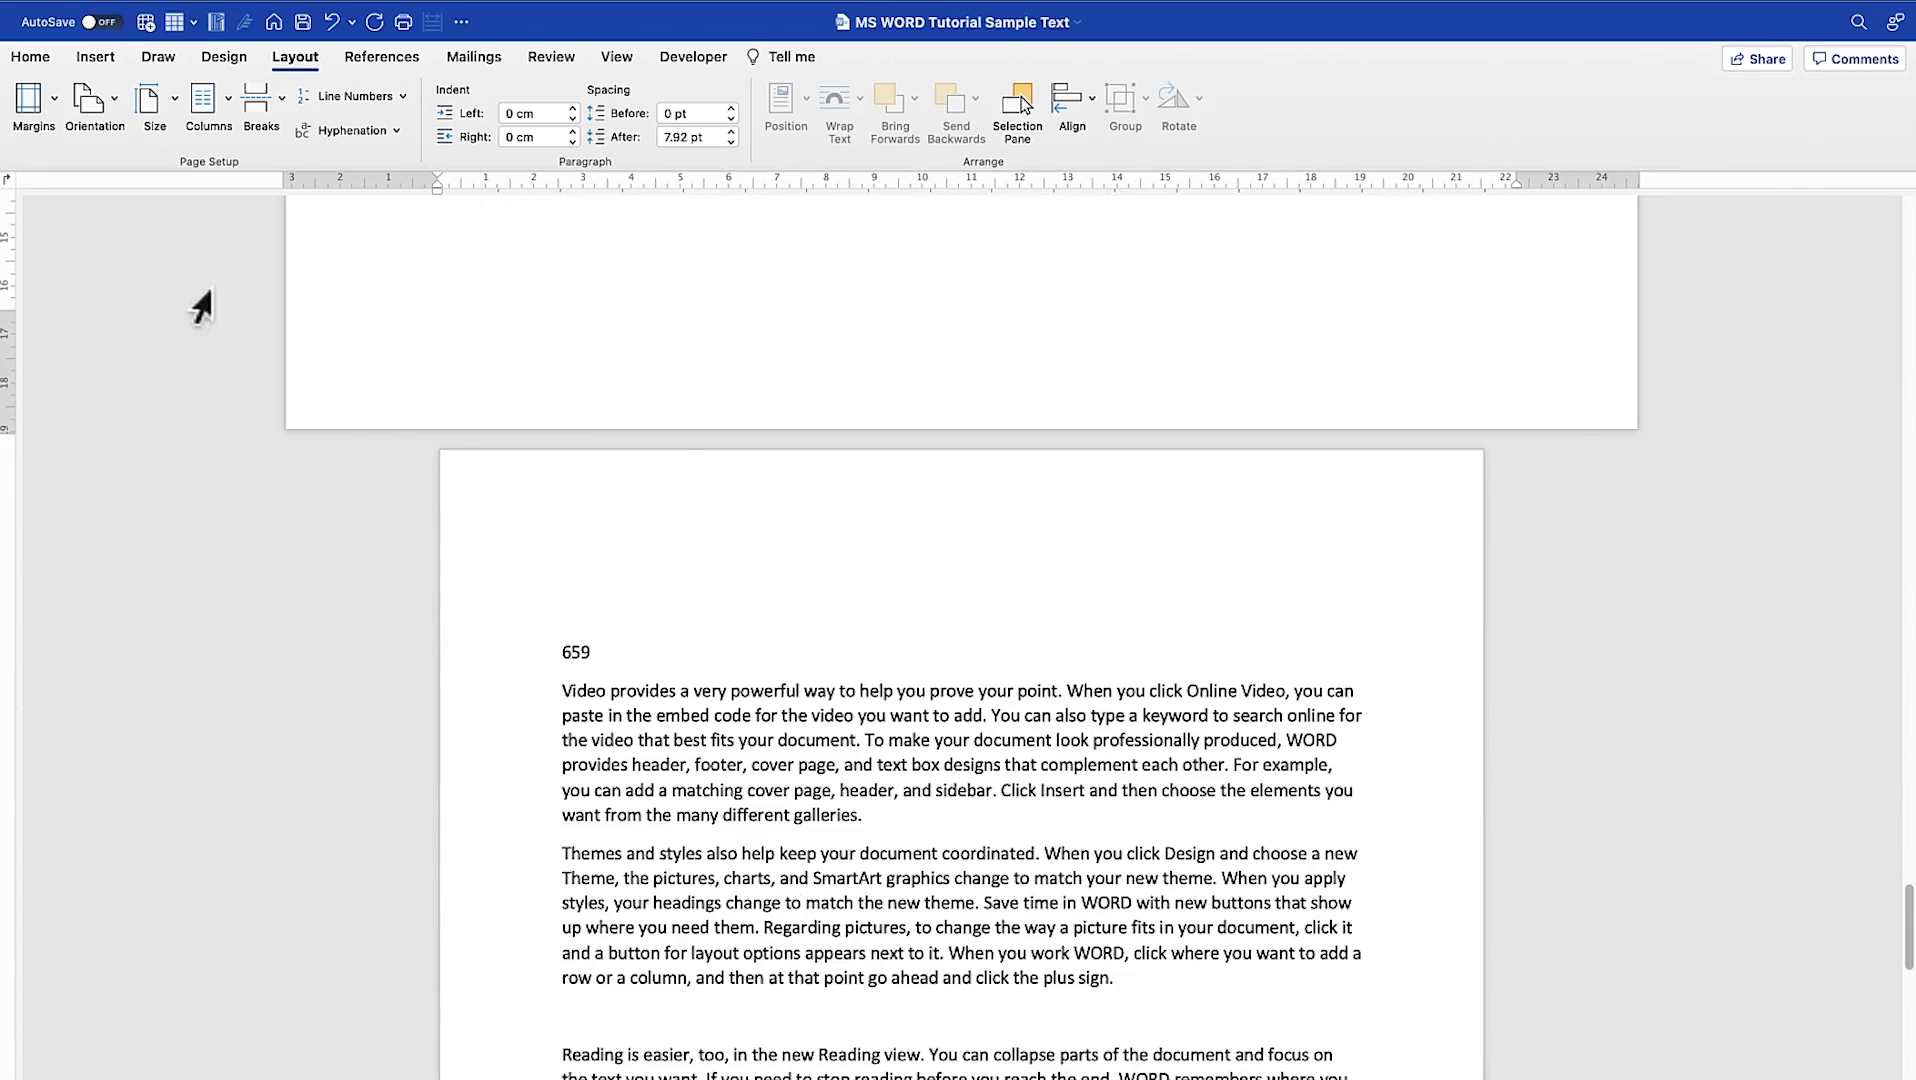
pyautogui.scroll(3, 900, 705)
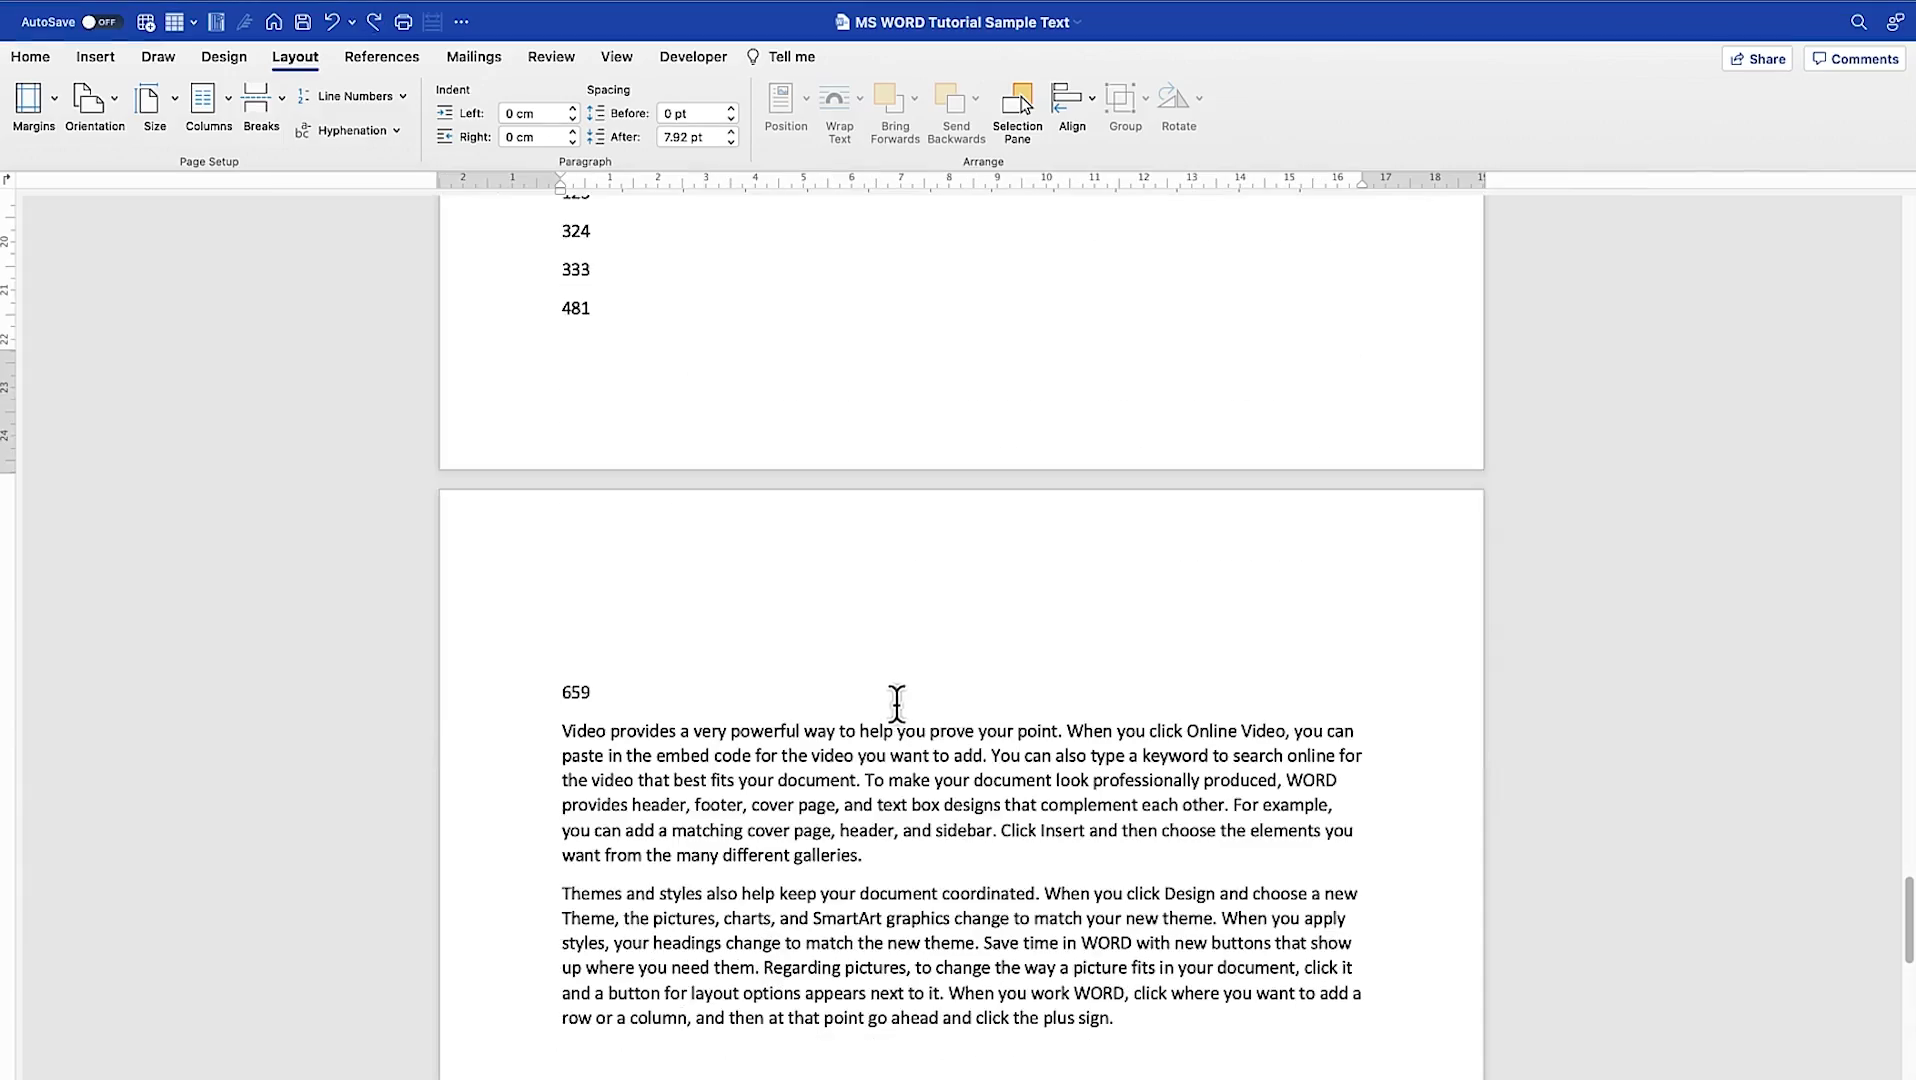
pyautogui.scroll(-10, 832, 694)
pyautogui.scroll(-5, 830, 690)
pyautogui.scroll(8, 826, 682)
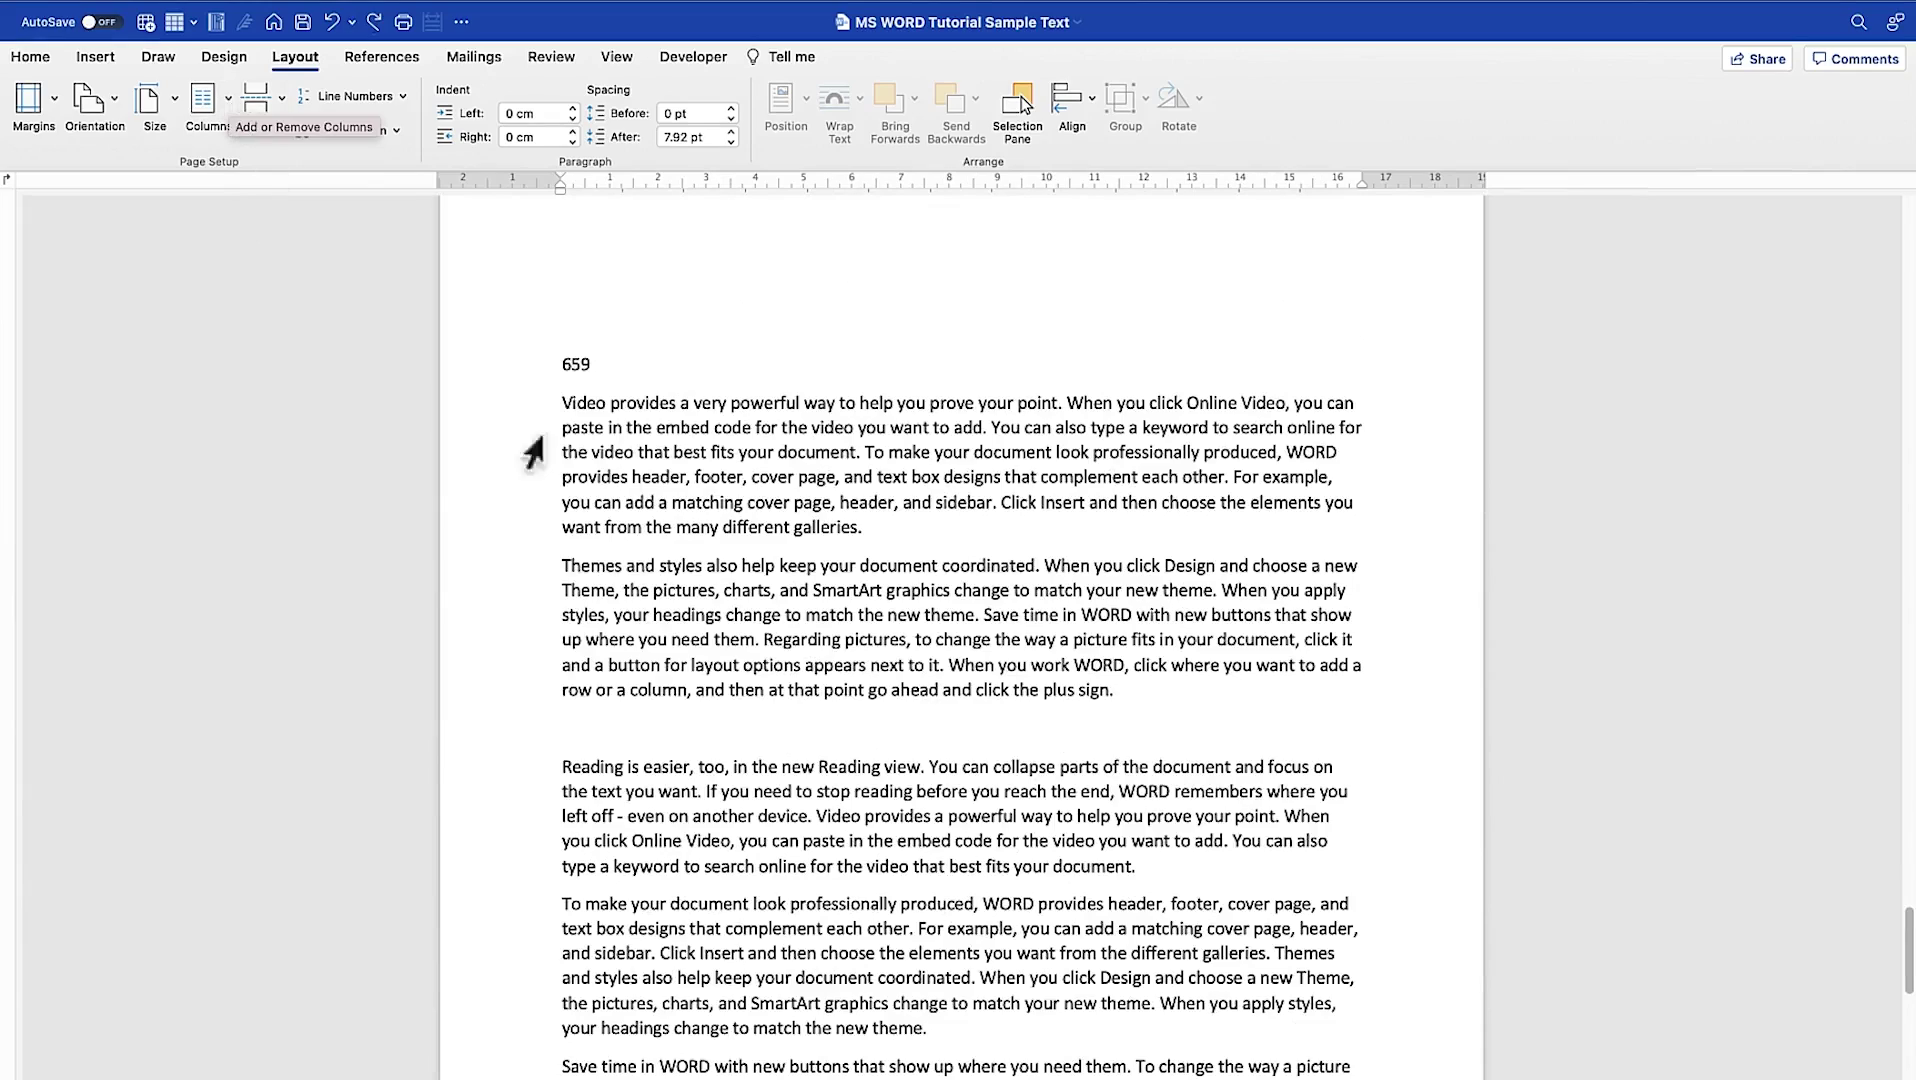
pyautogui.moveTo(565, 400); pyautogui.dragTo(1232, 1012)
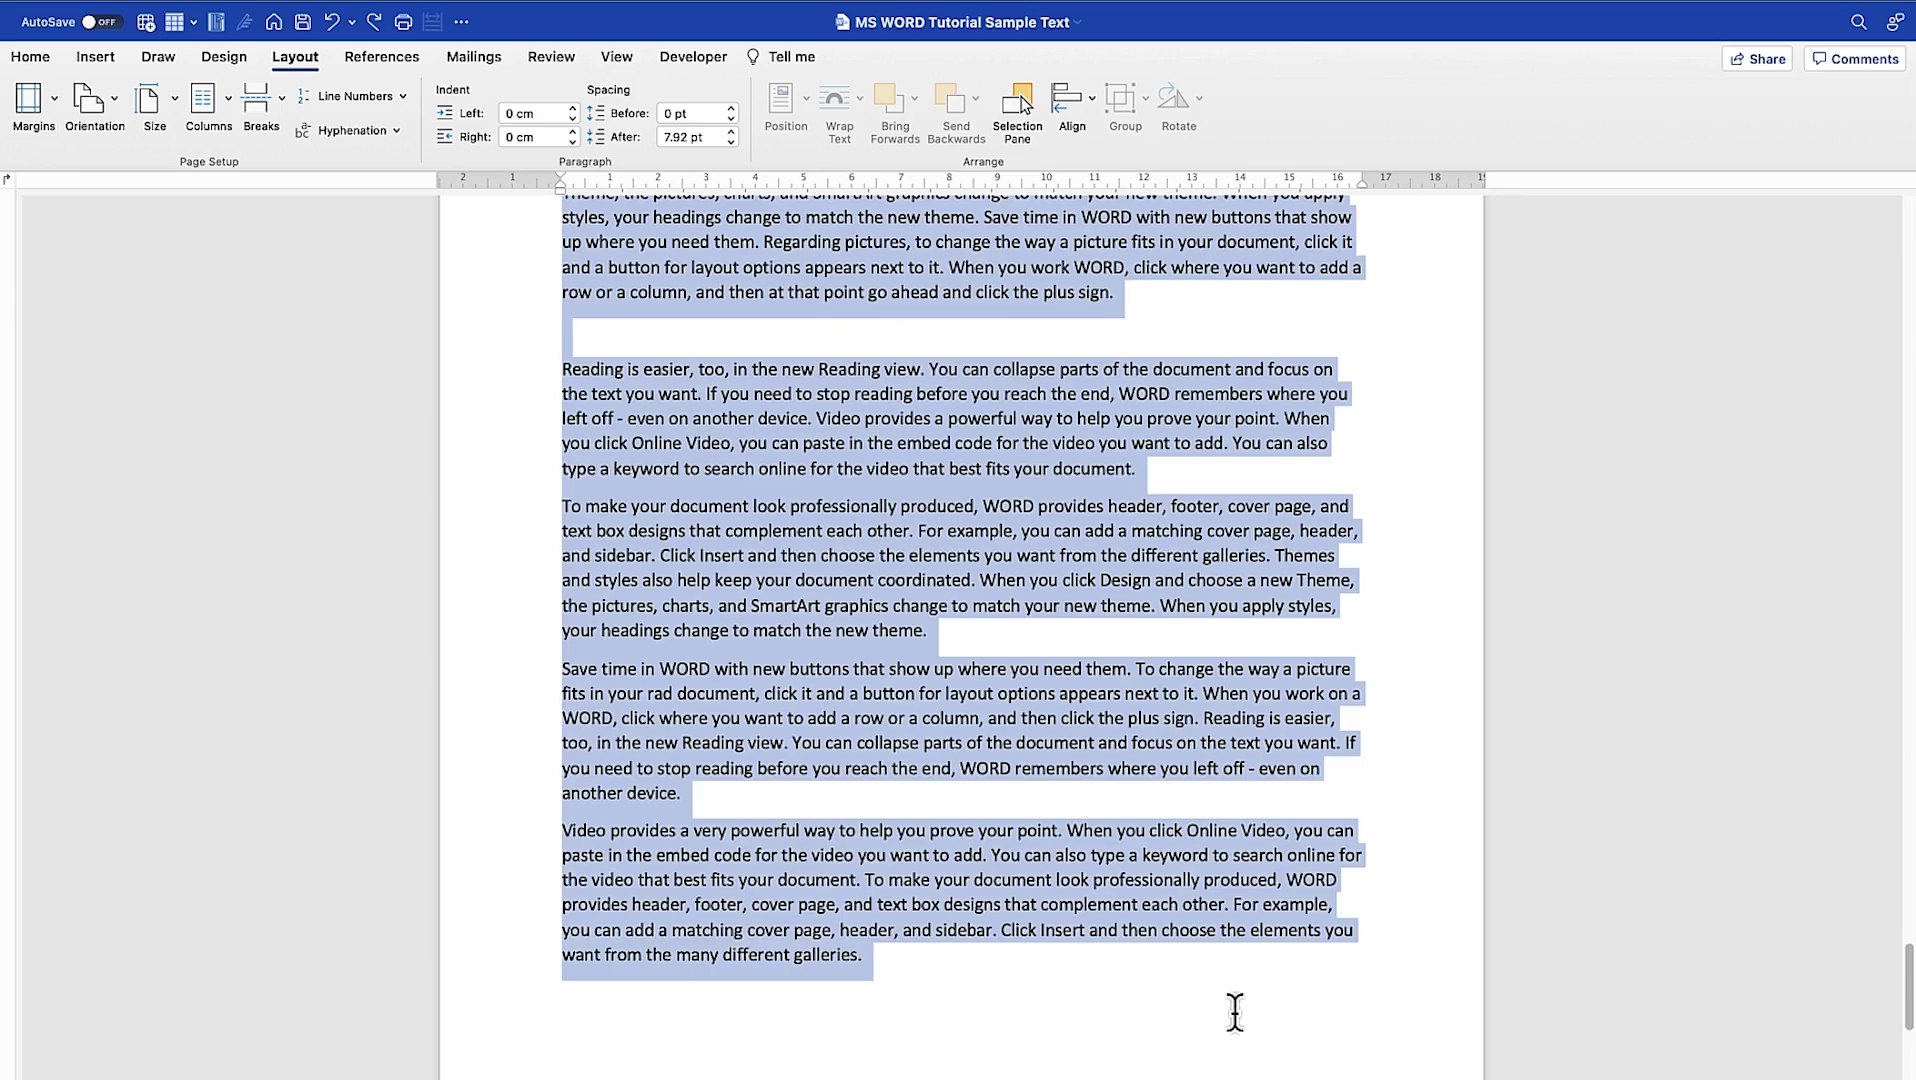
# - Lay out the selected text from the Video paragraph in two columns
pyautogui.click(231, 94)
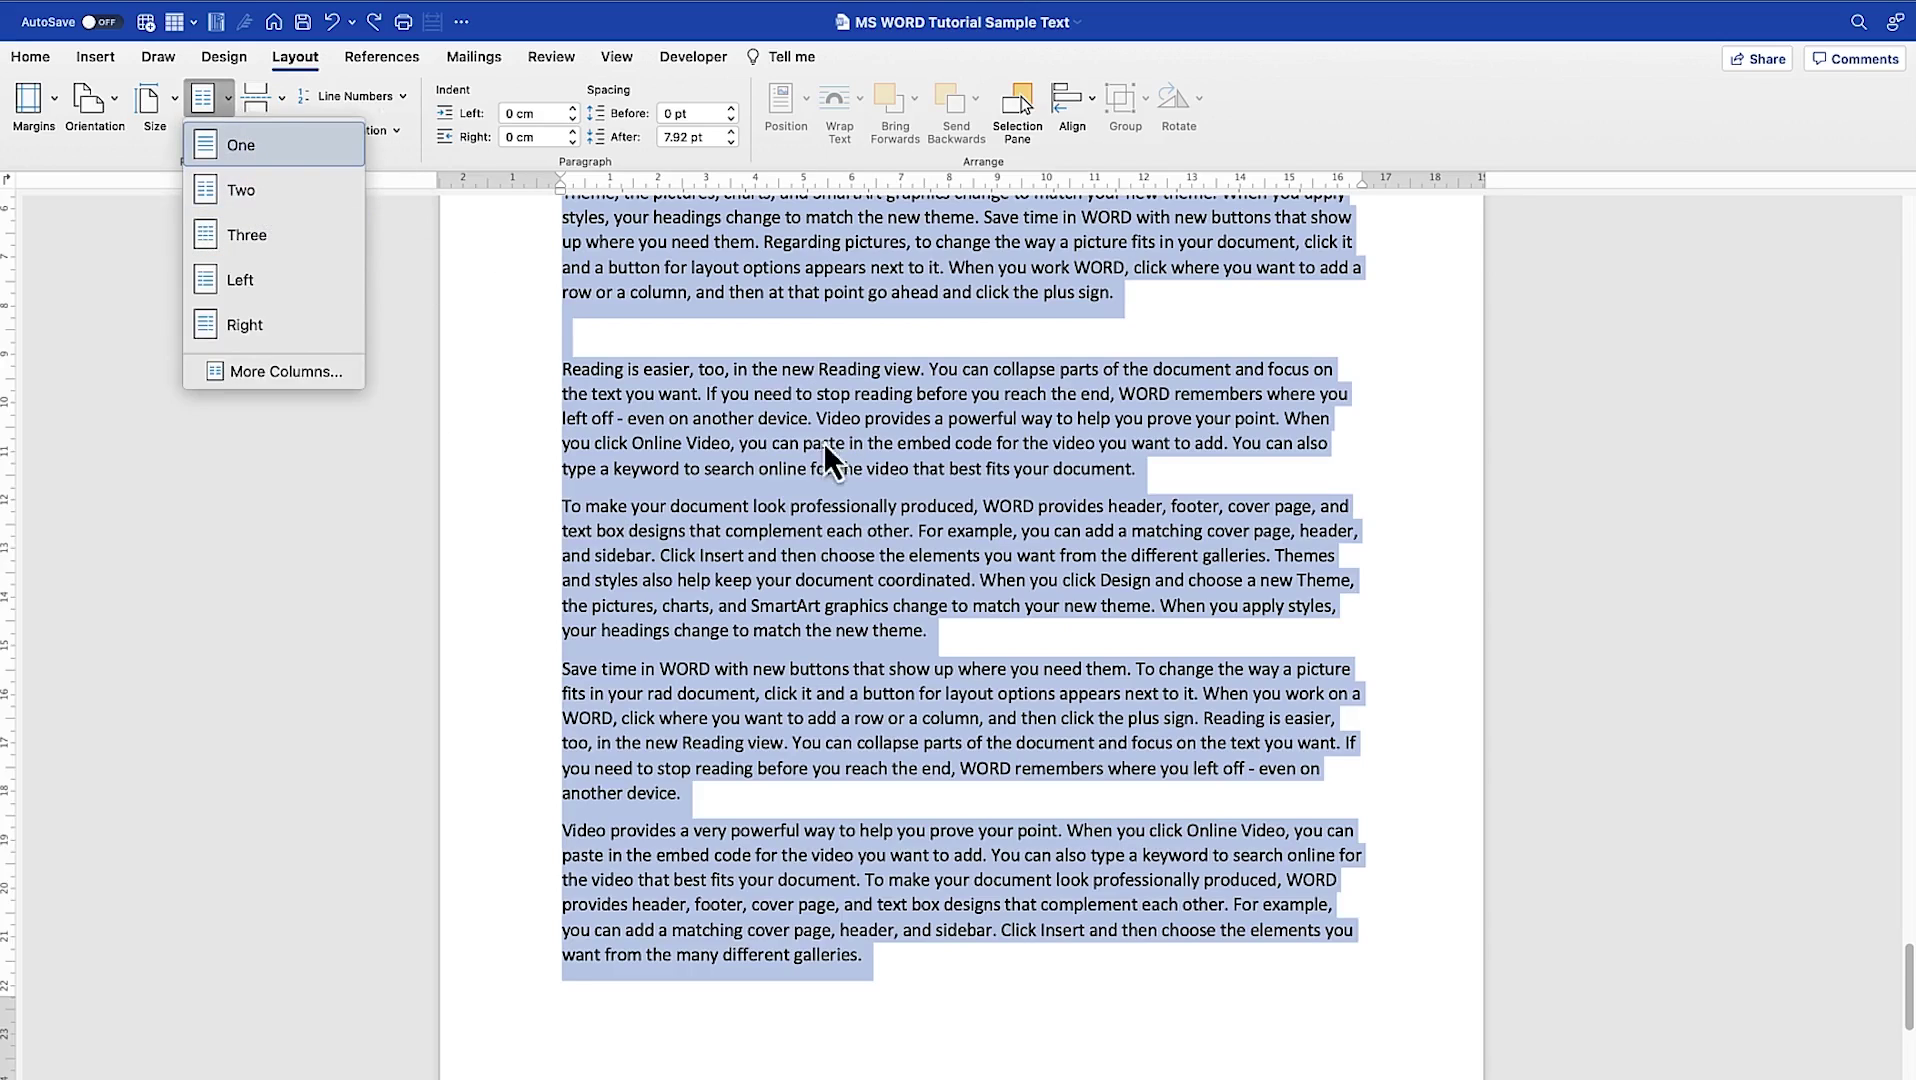
pyautogui.click(248, 203)
pyautogui.scroll(5, 1040, 482)
pyautogui.scroll(-2, 1040, 482)
pyautogui.scroll(-5, 937, 570)
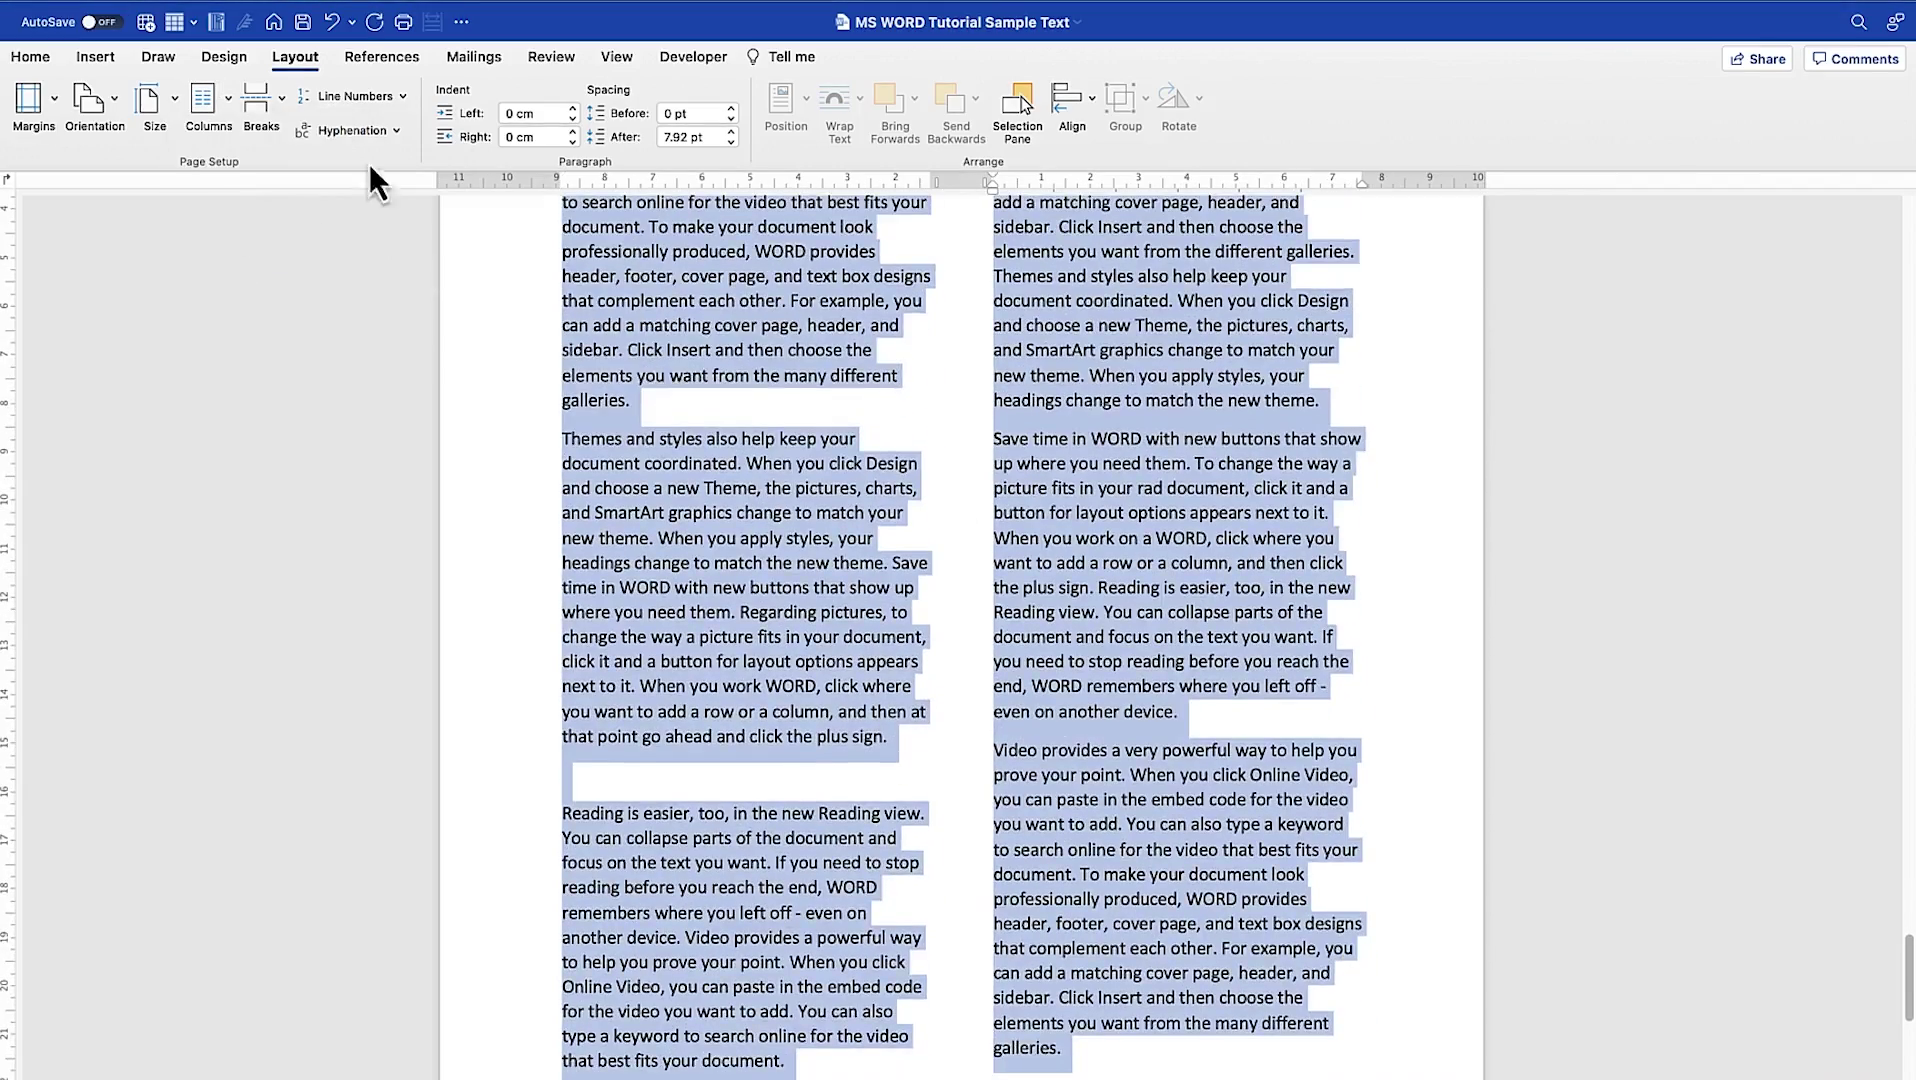
# - Reflow the selection into three columns and review the 4.66 cm column widths
pyautogui.click(230, 100)
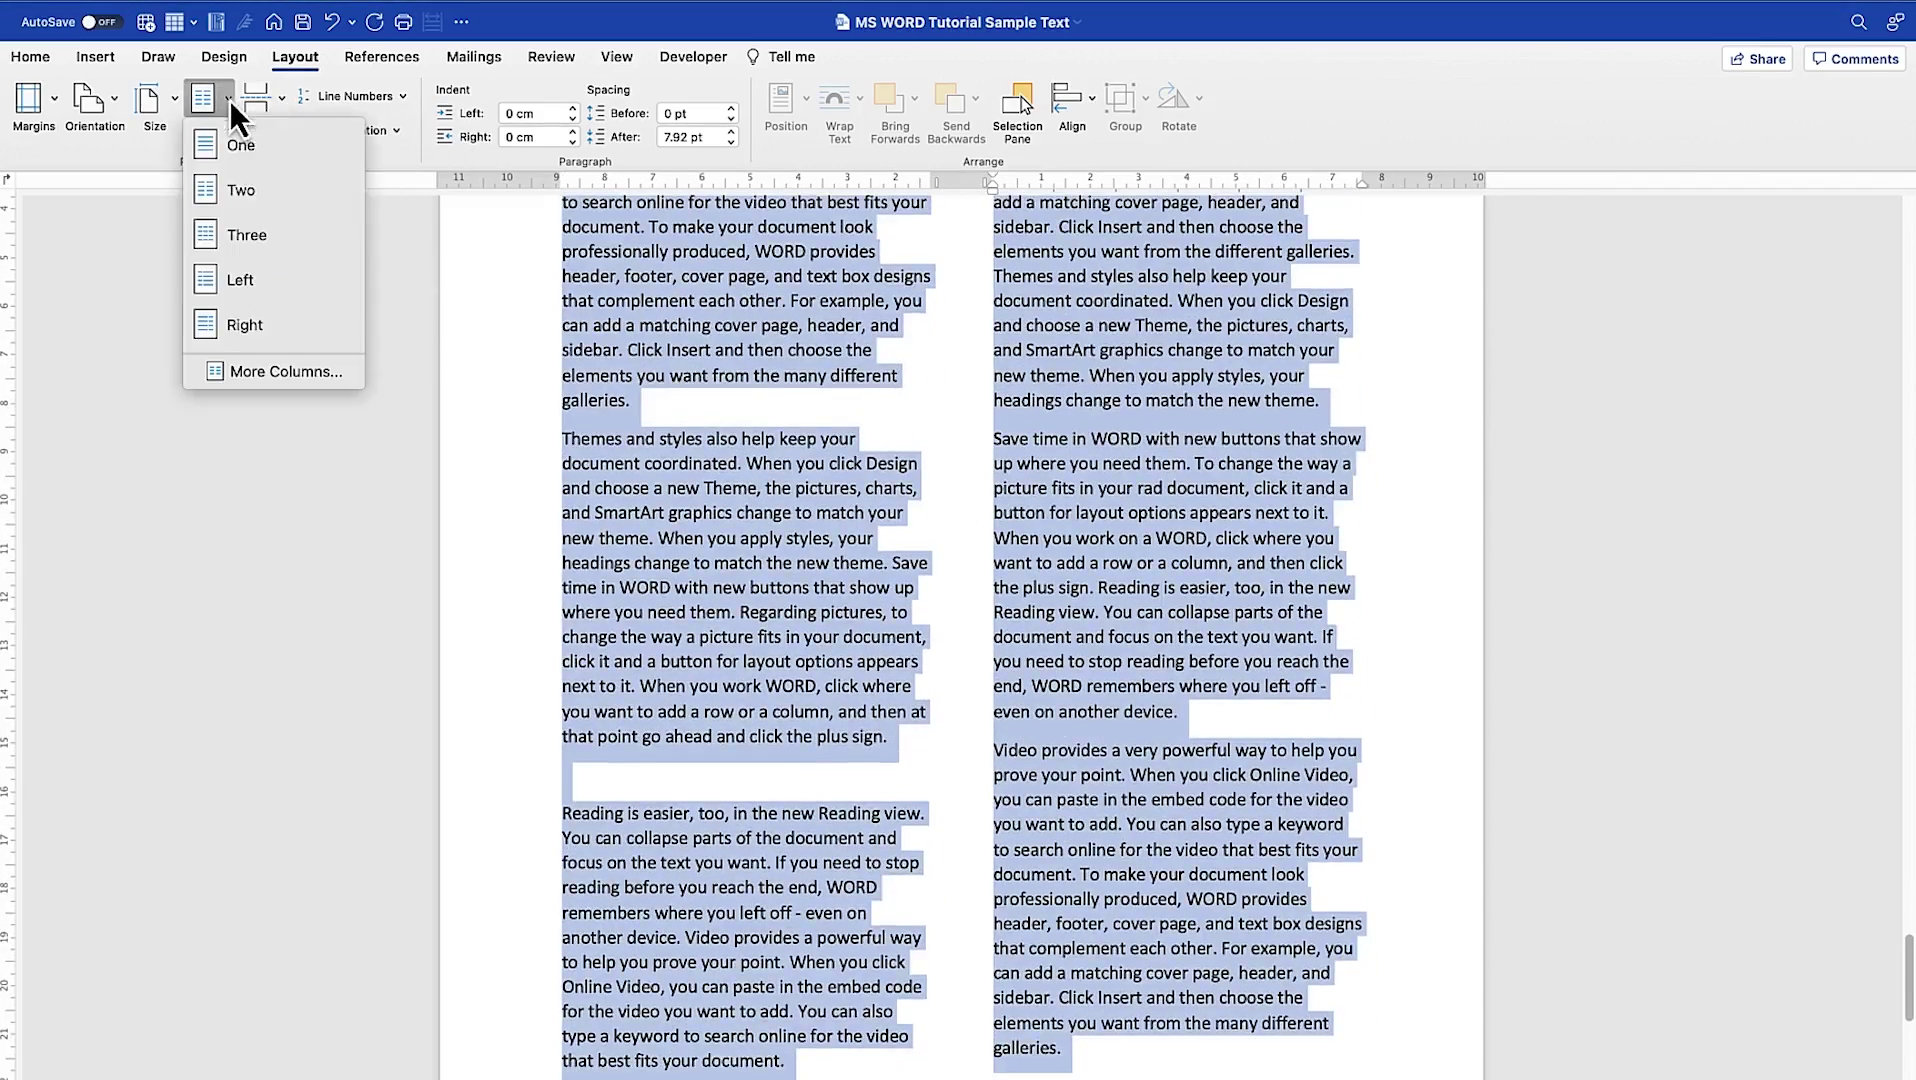
pyautogui.click(236, 234)
pyautogui.scroll(6, 976, 367)
pyautogui.scroll(-9, 990, 450)
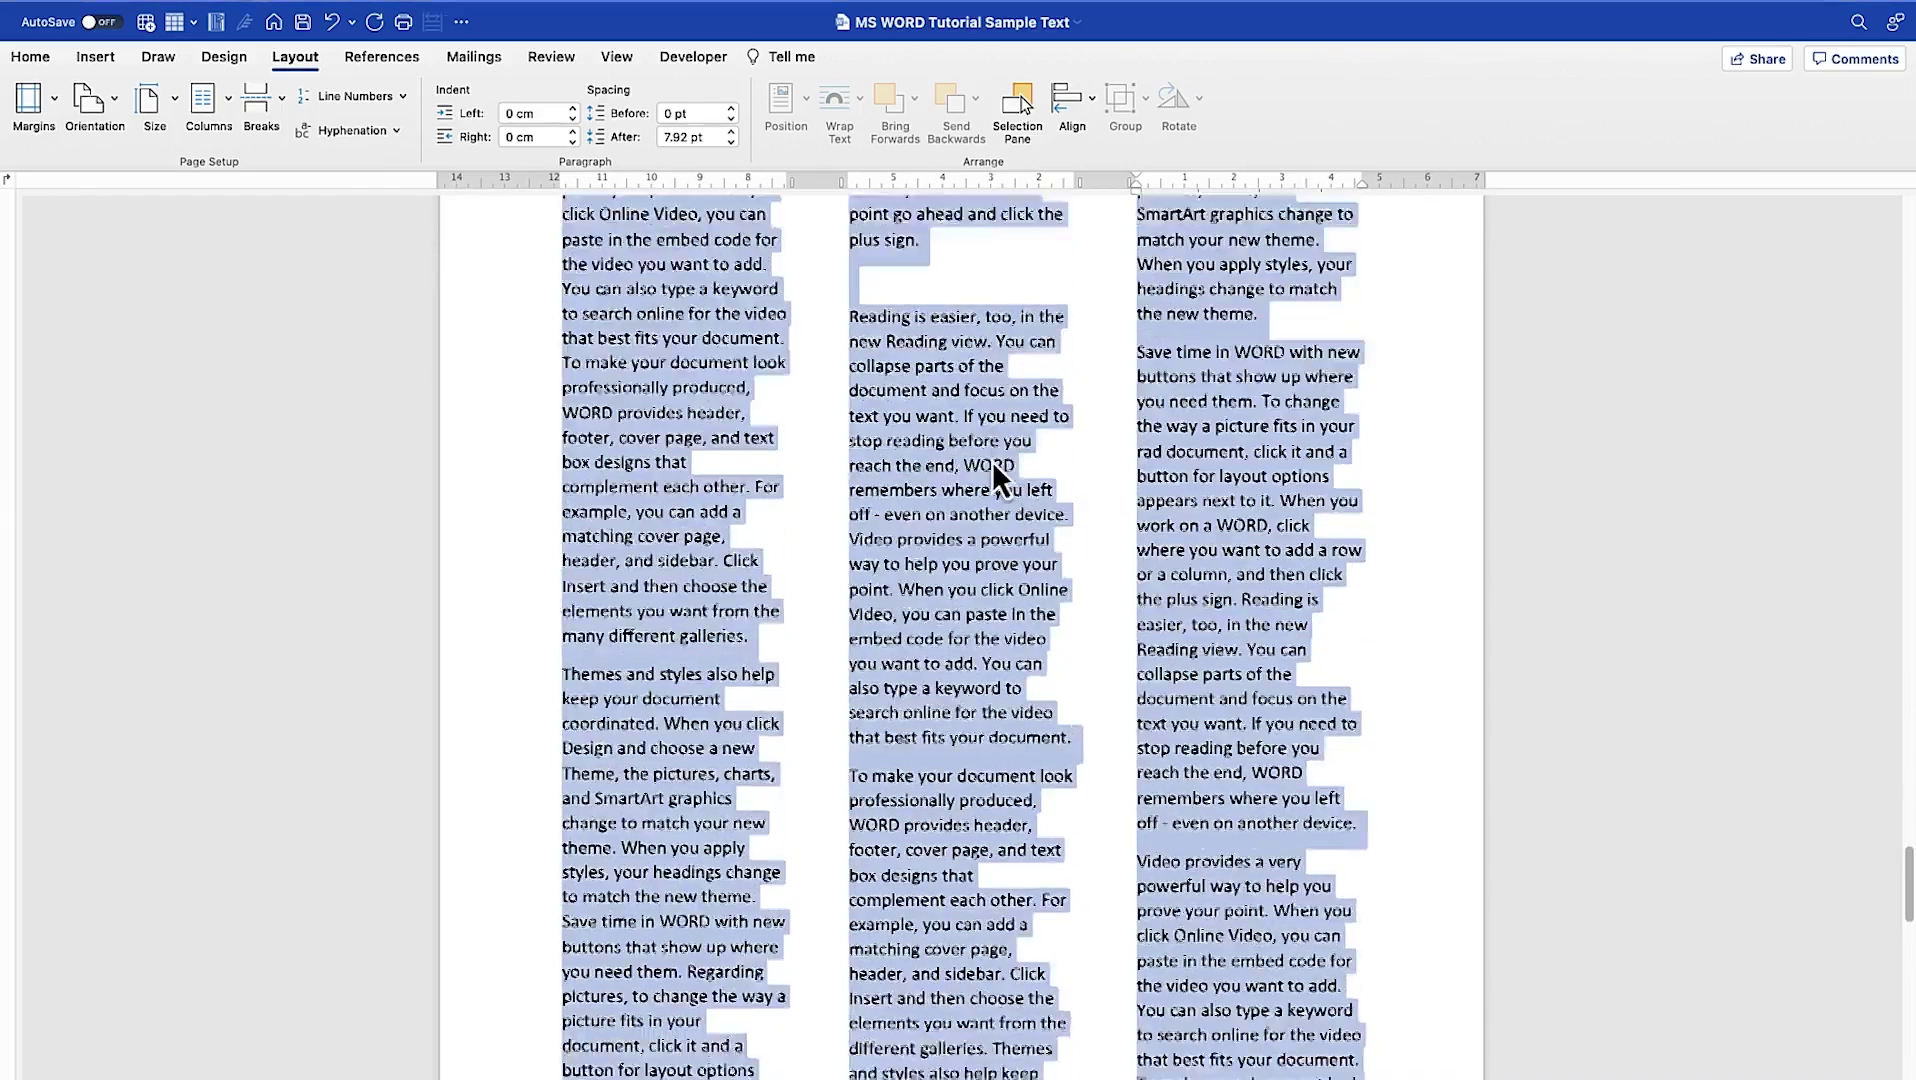
pyautogui.scroll(6, 989, 463)
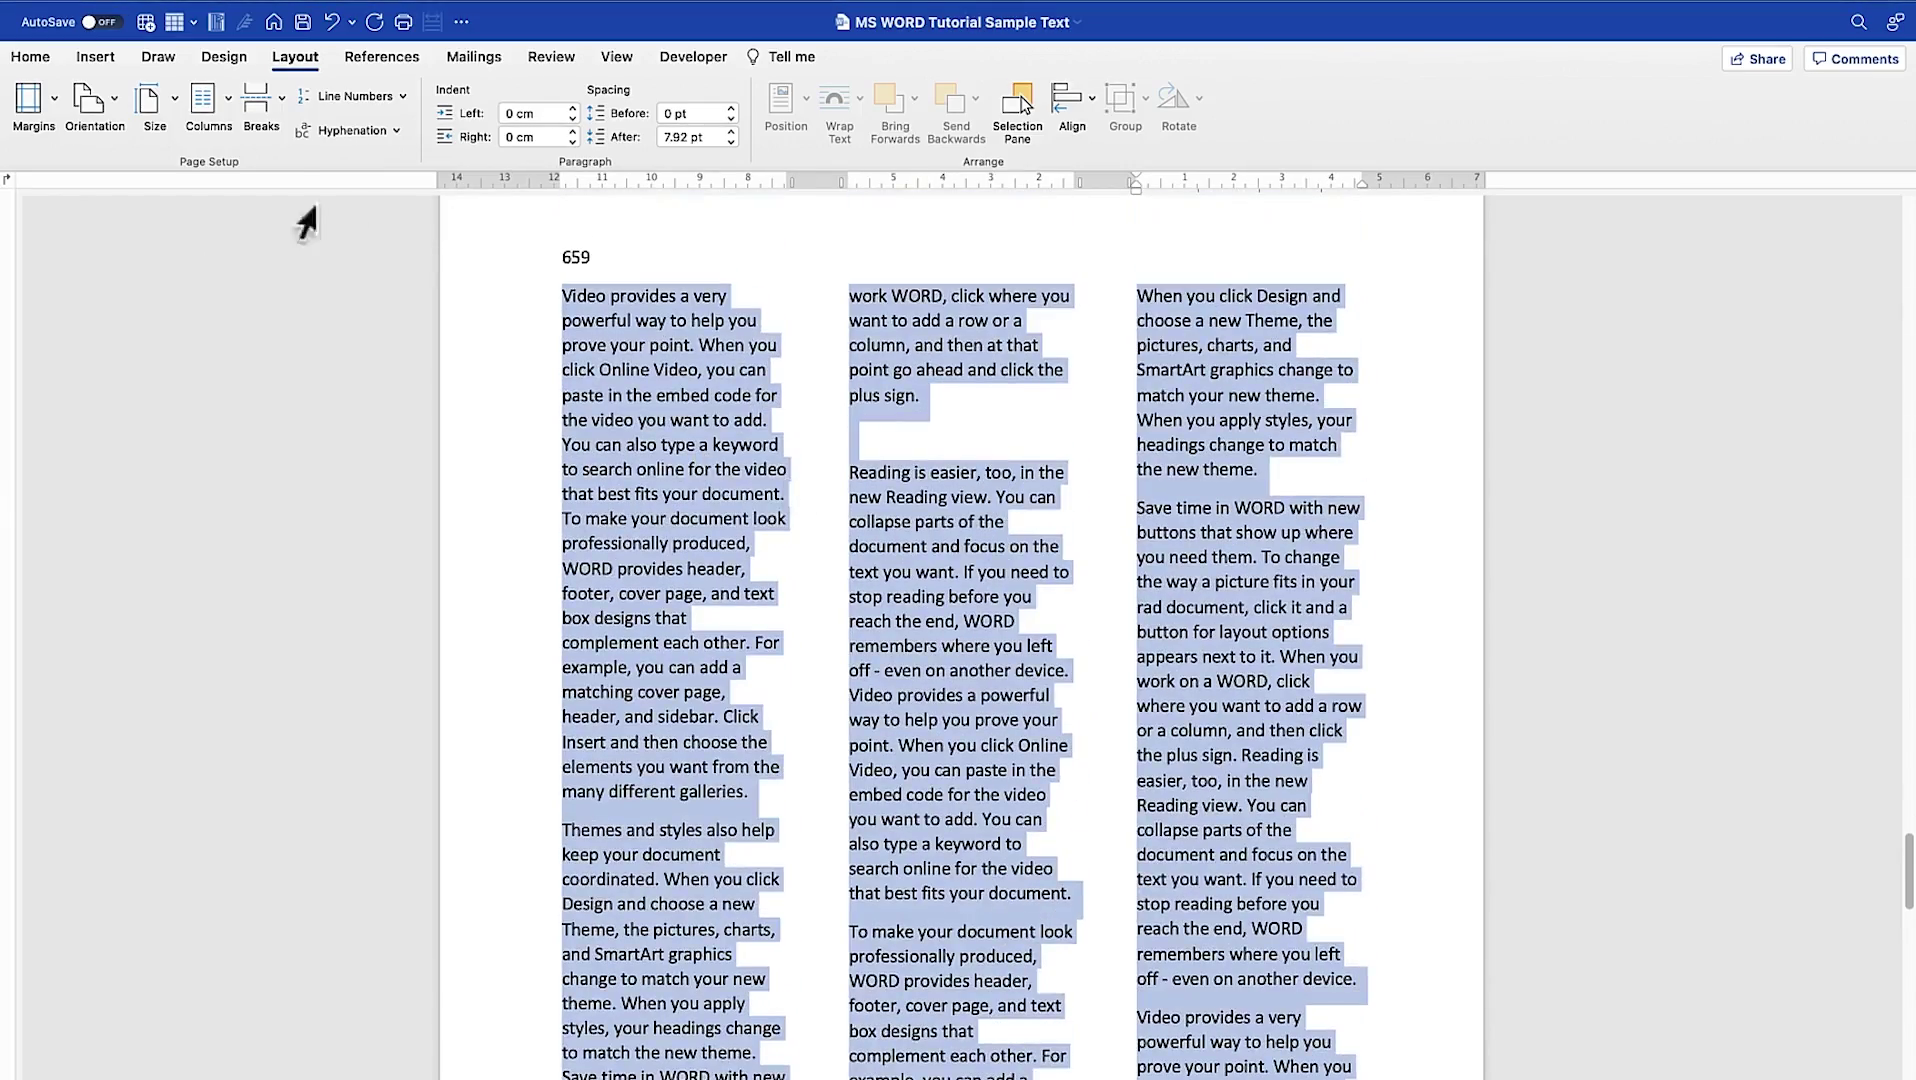
pyautogui.click(231, 103)
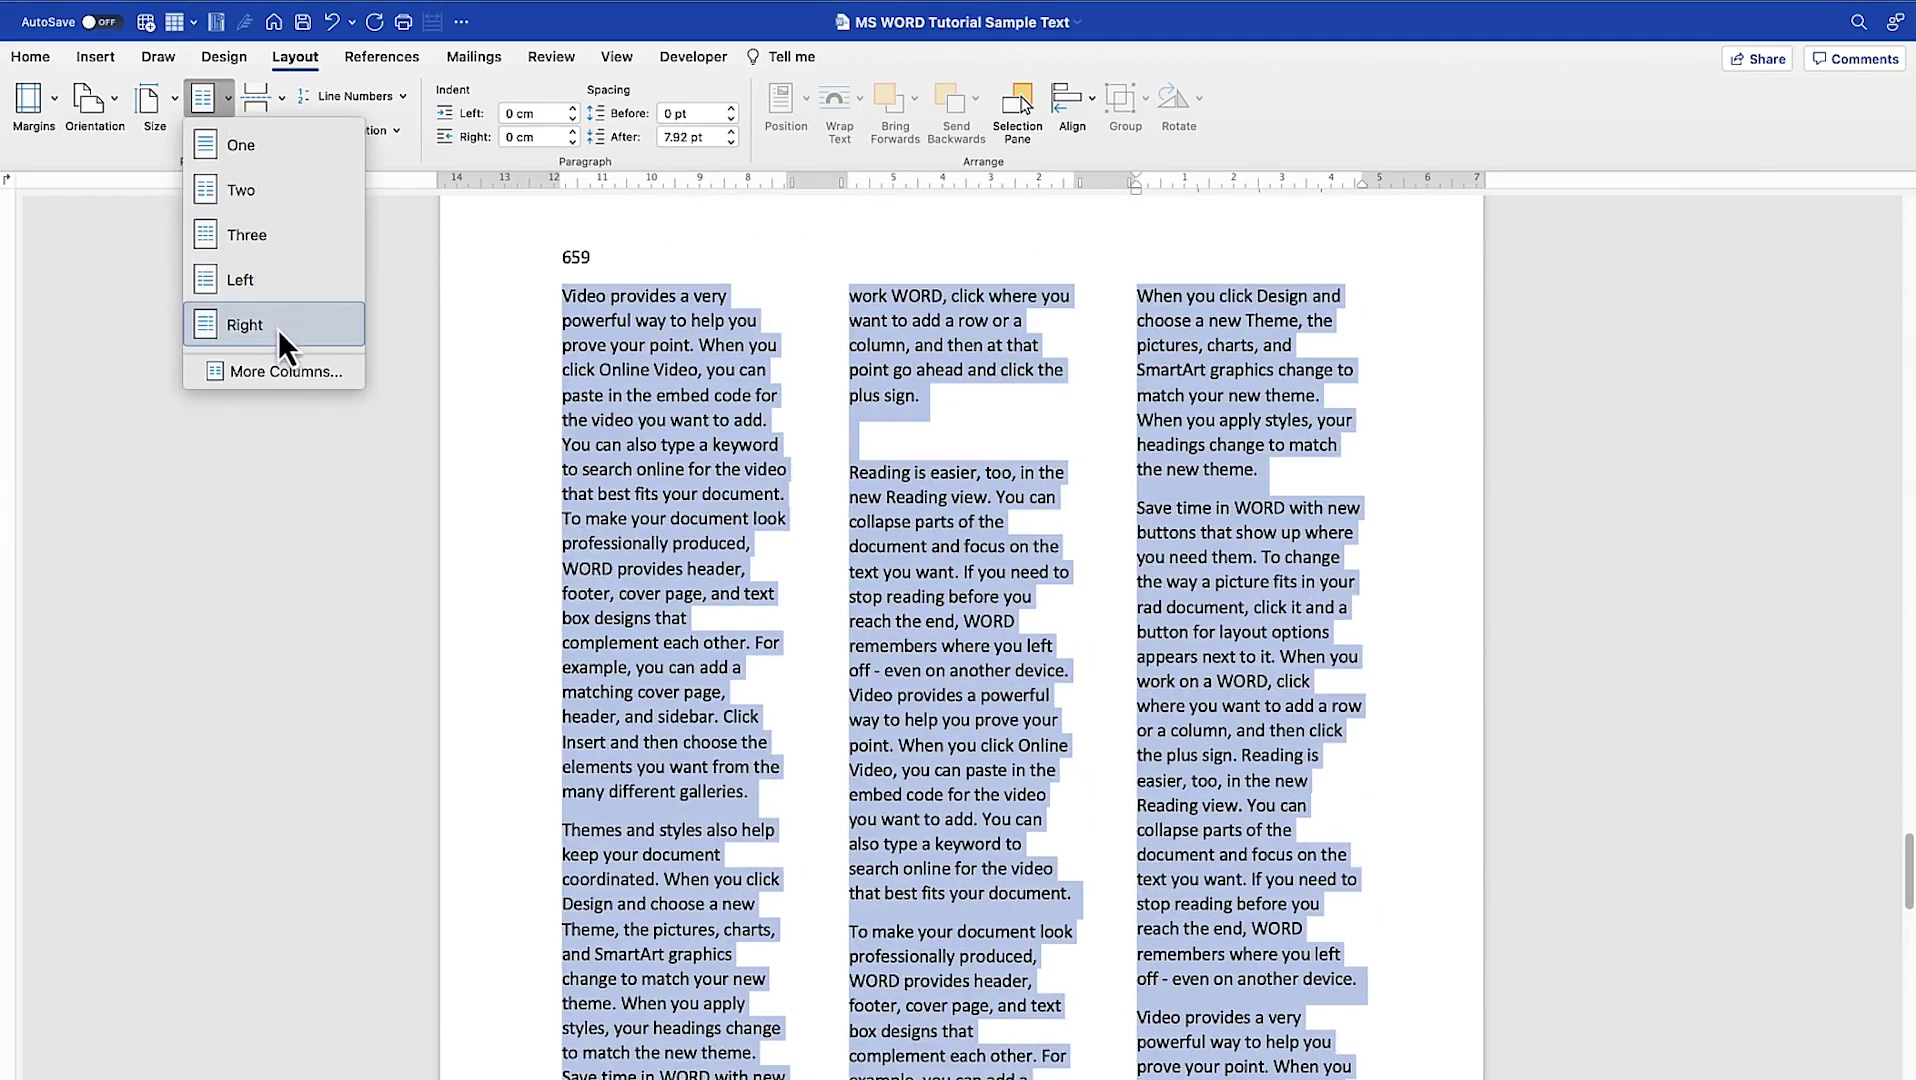
pyautogui.click(287, 372)
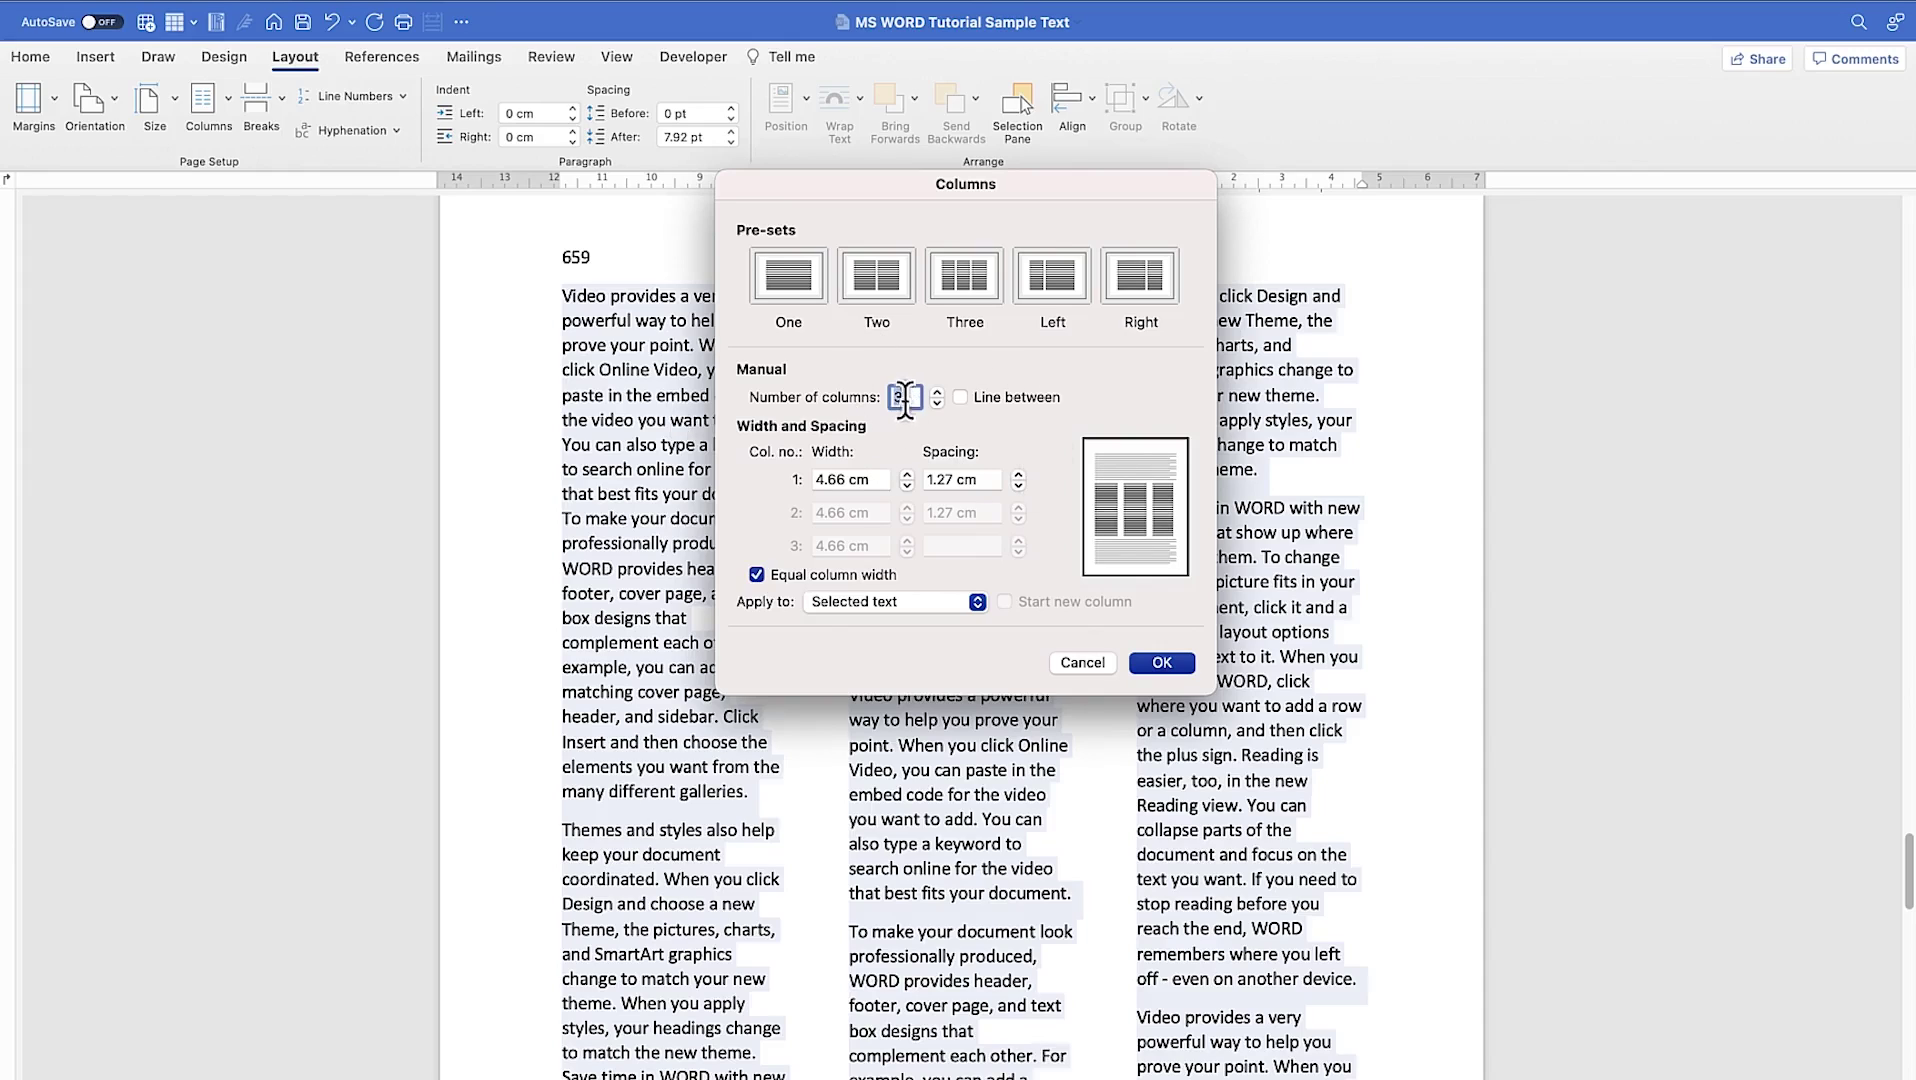
pyautogui.click(763, 267)
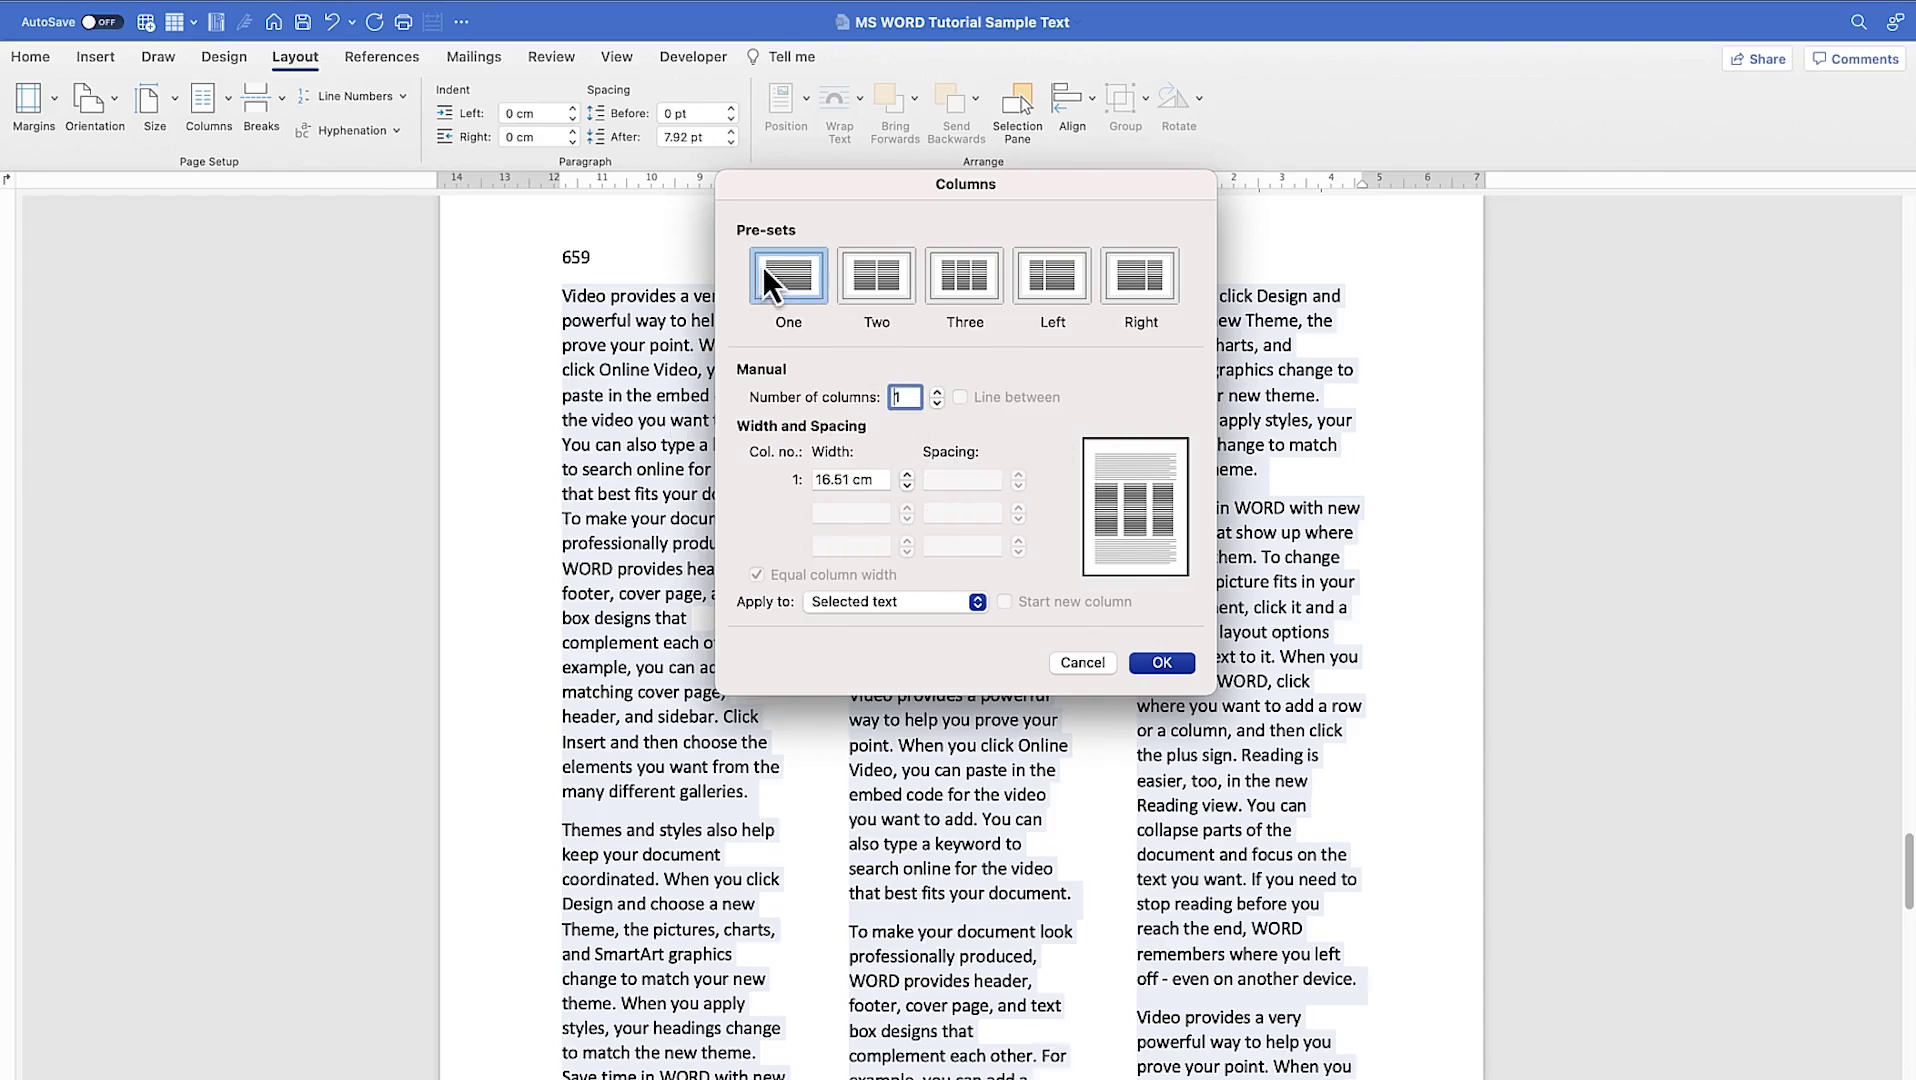
pyautogui.click(869, 300)
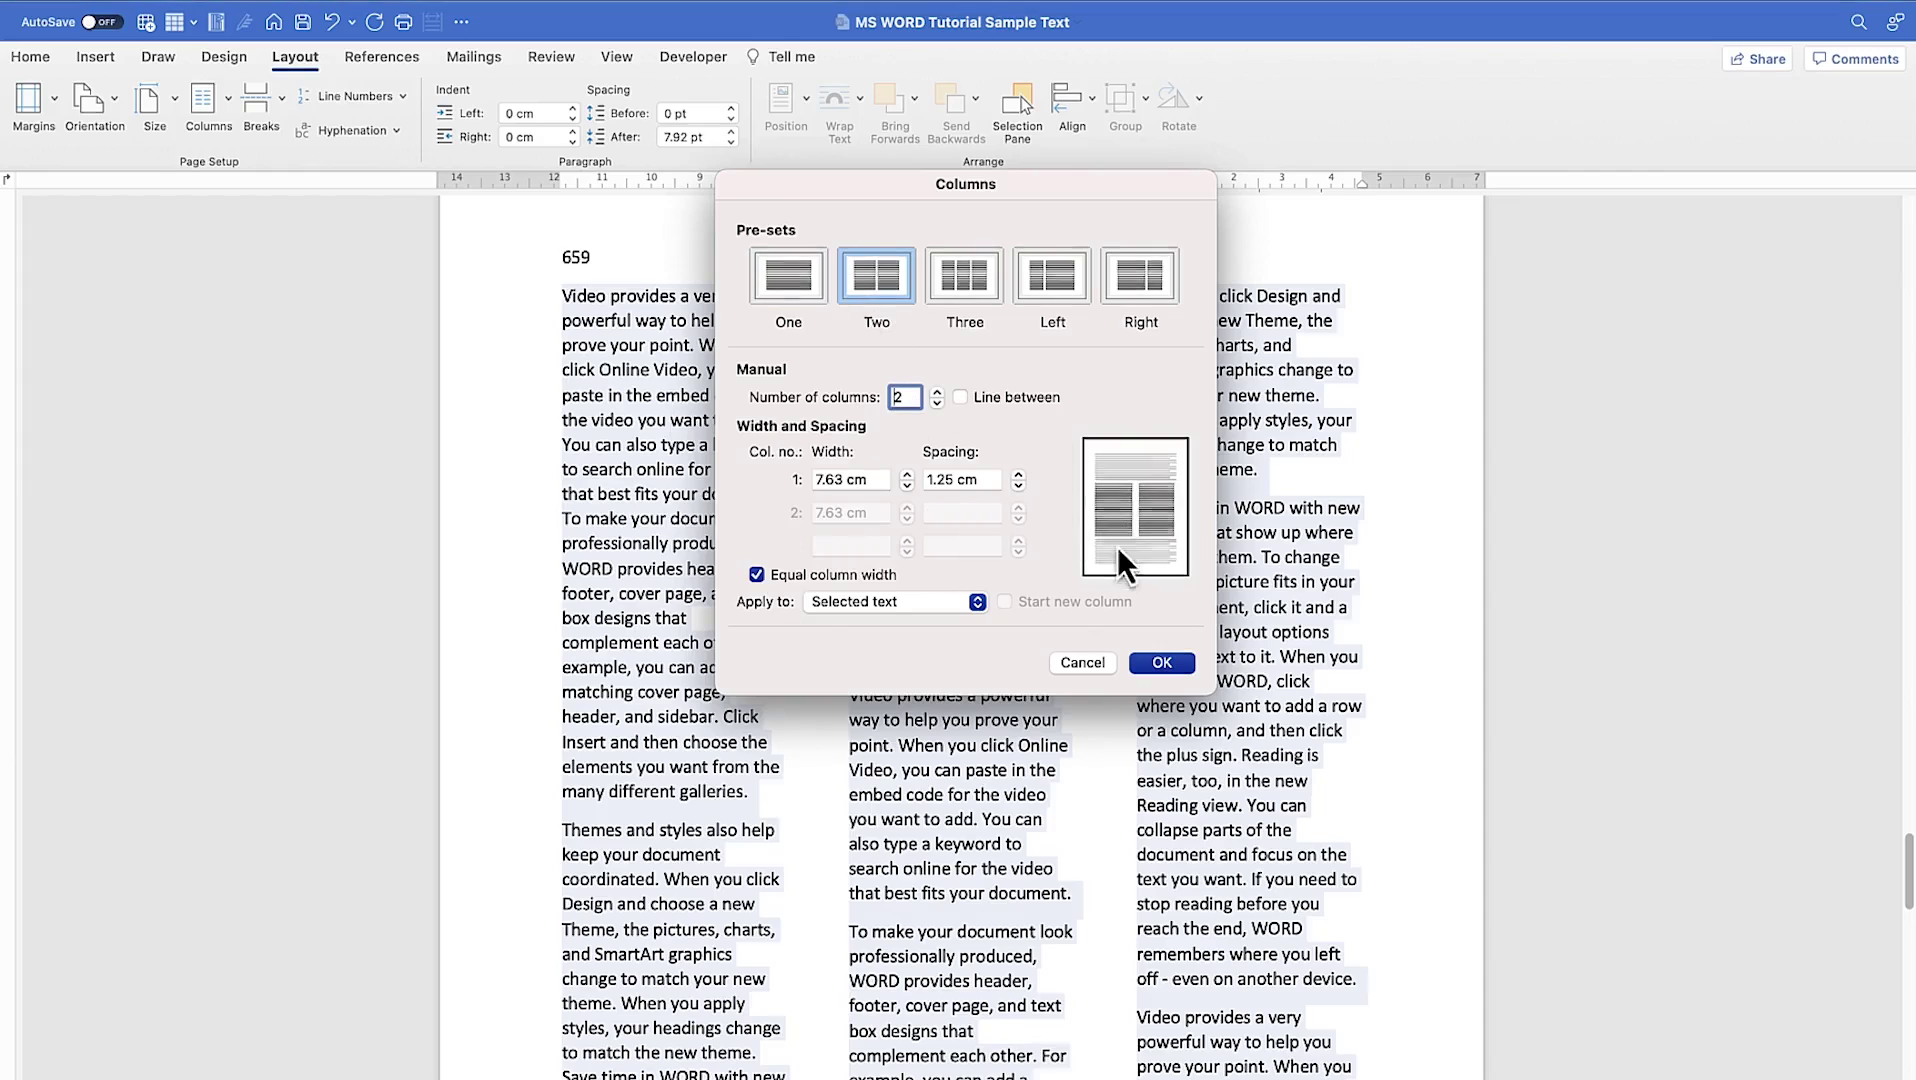
pyautogui.click(954, 292)
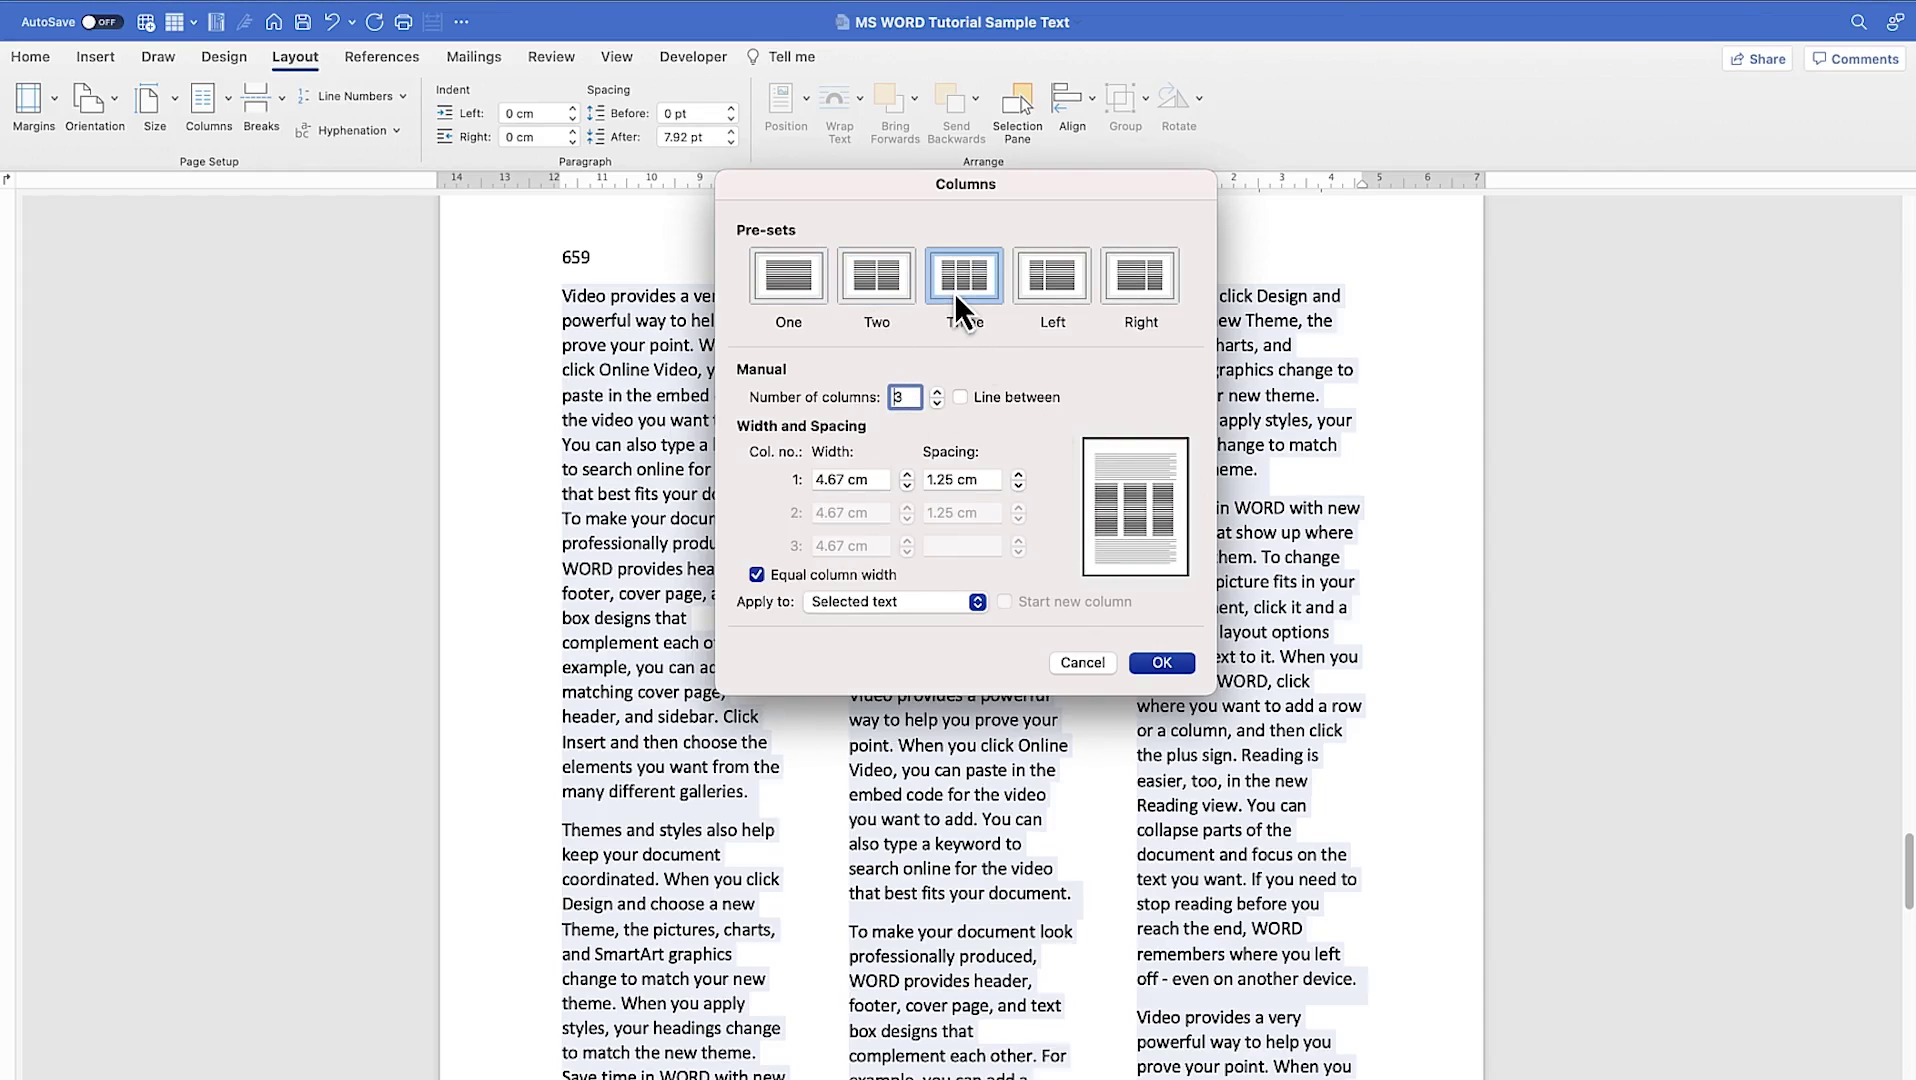
pyautogui.click(1054, 296)
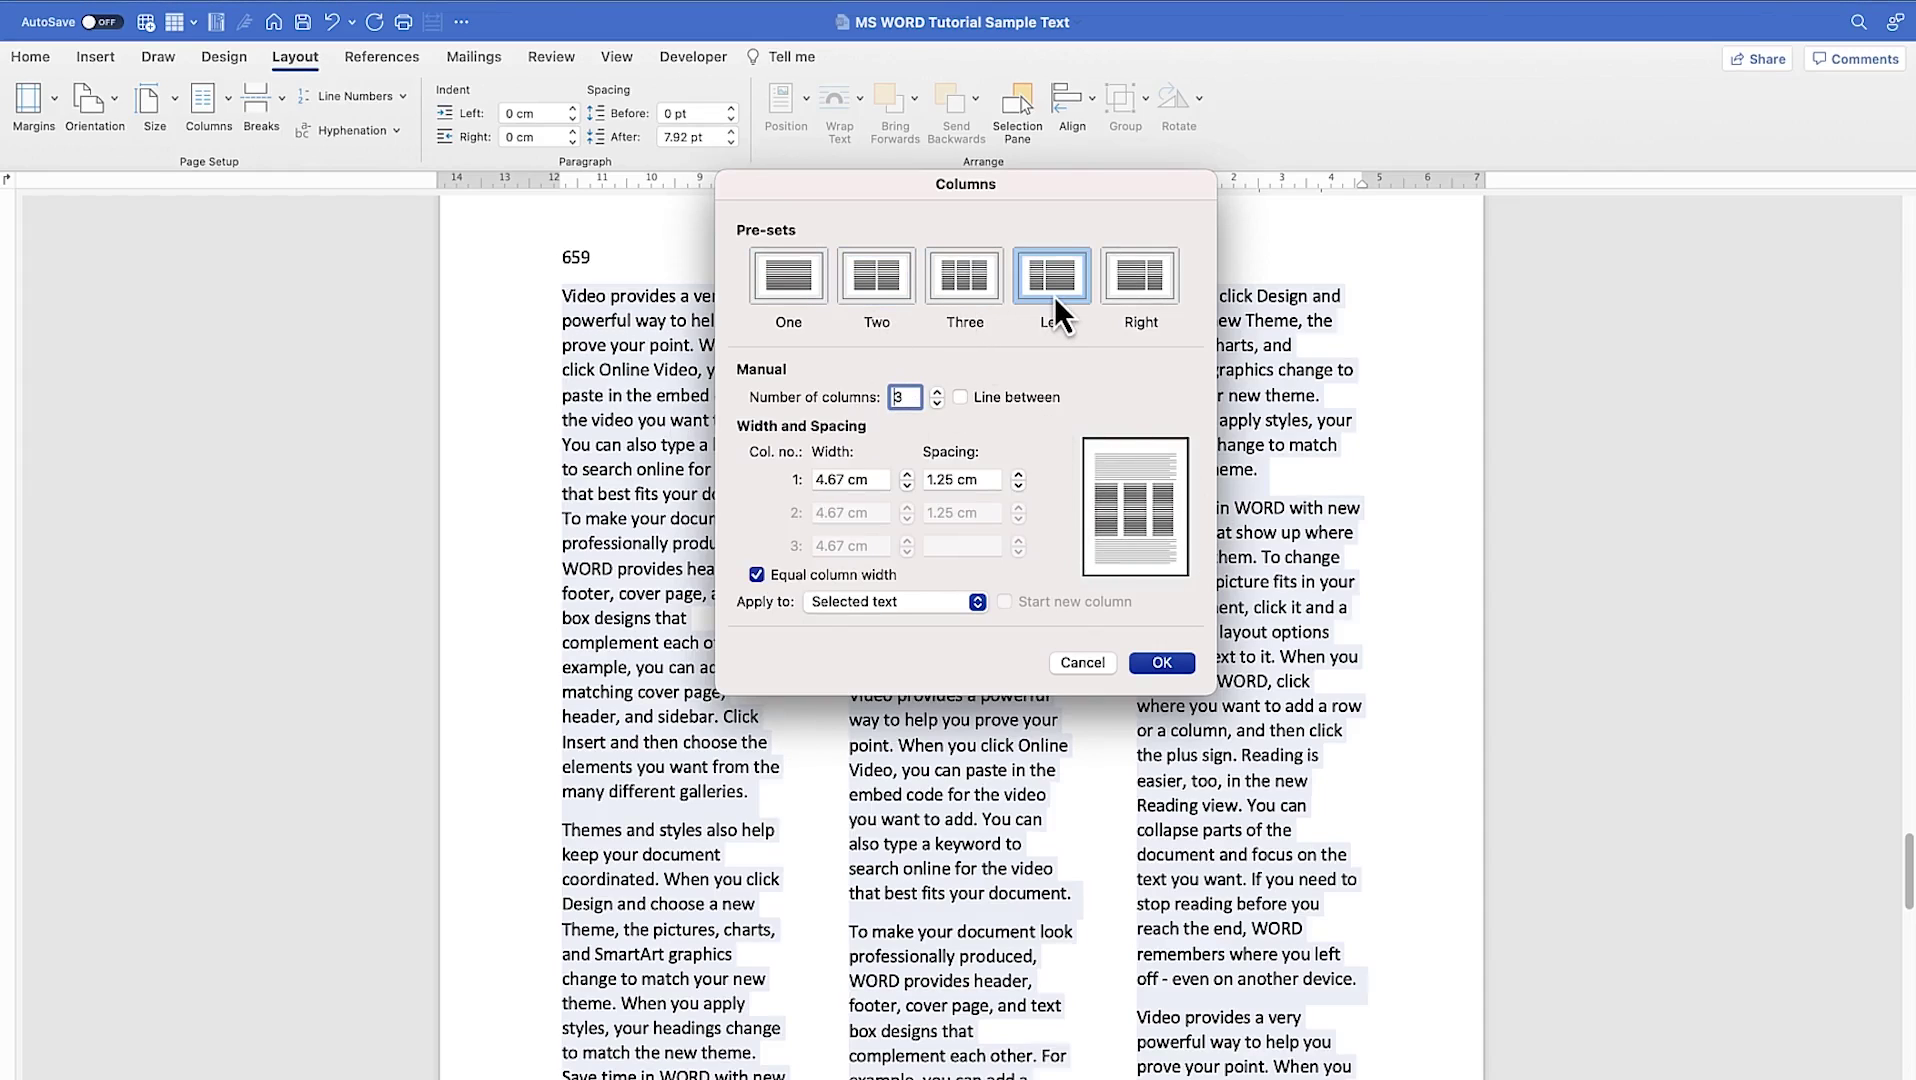
pyautogui.click(1123, 286)
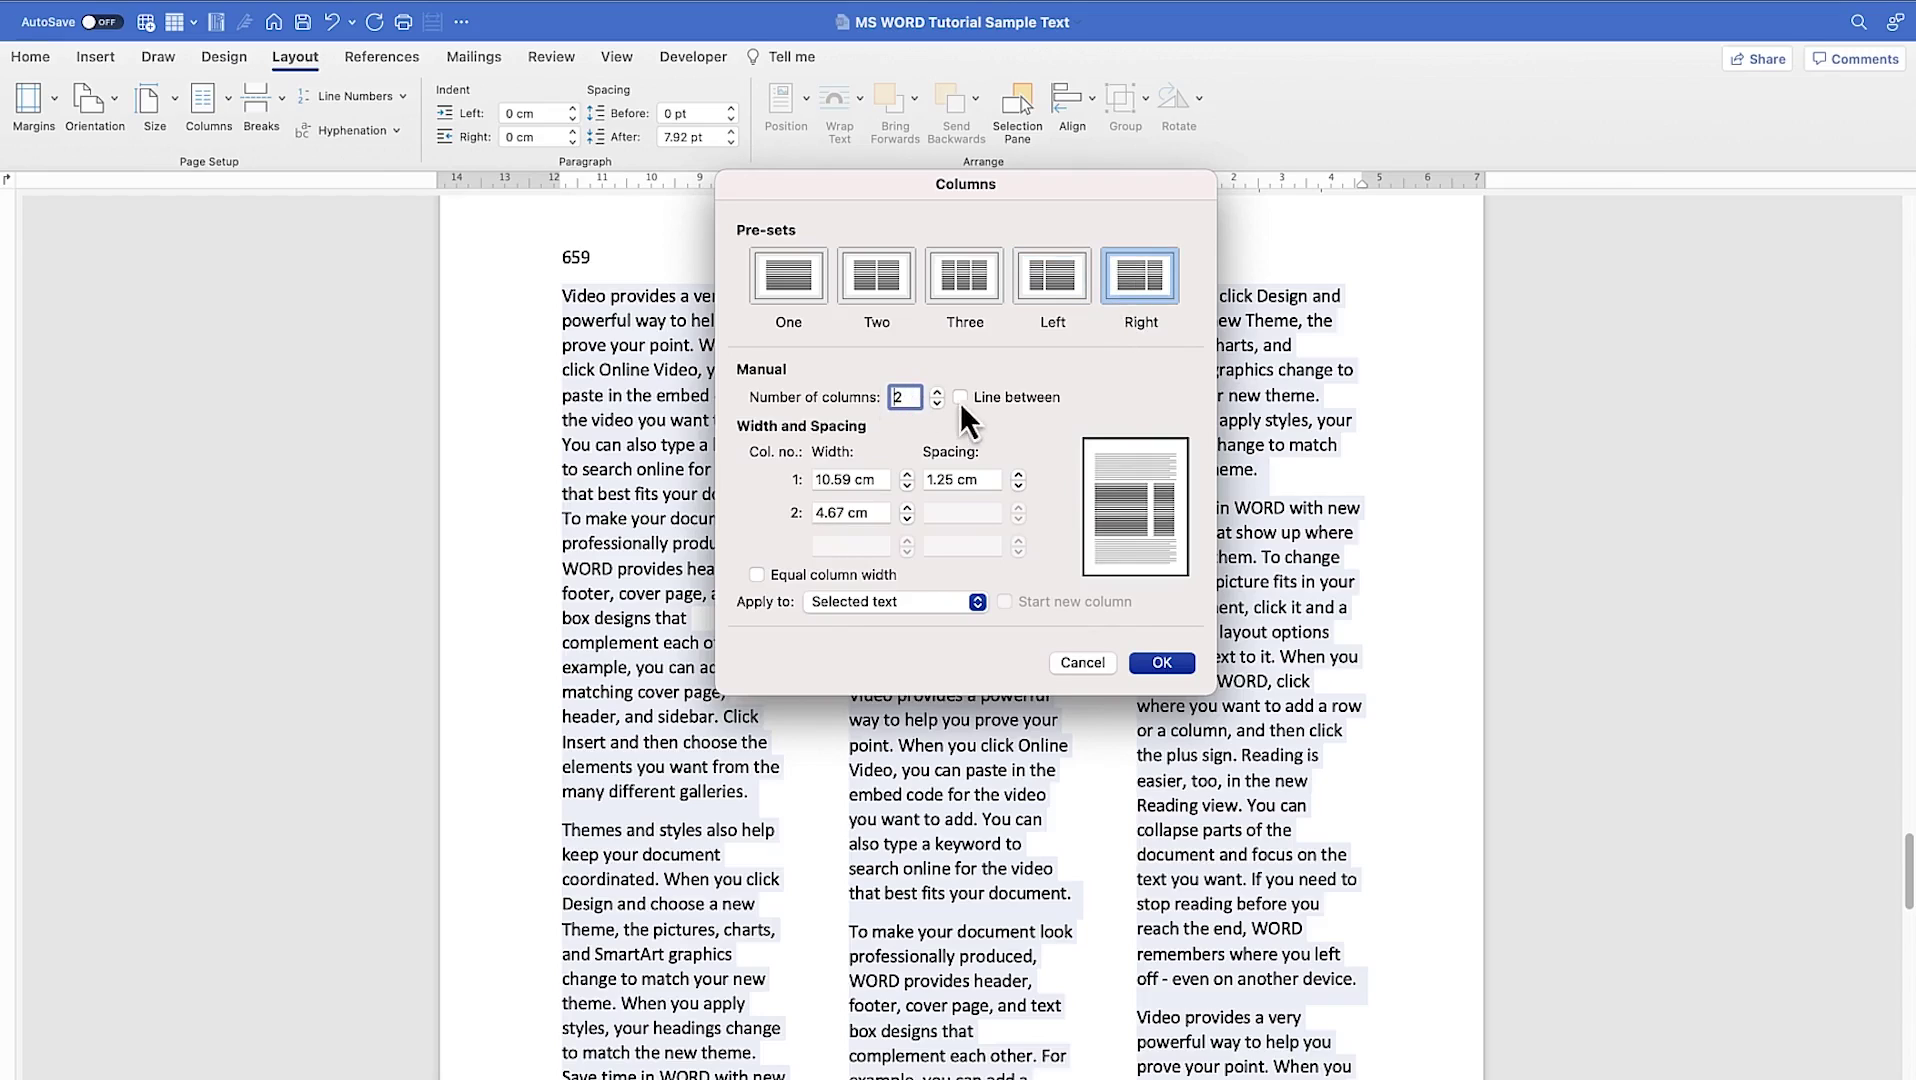
pyautogui.click(778, 293)
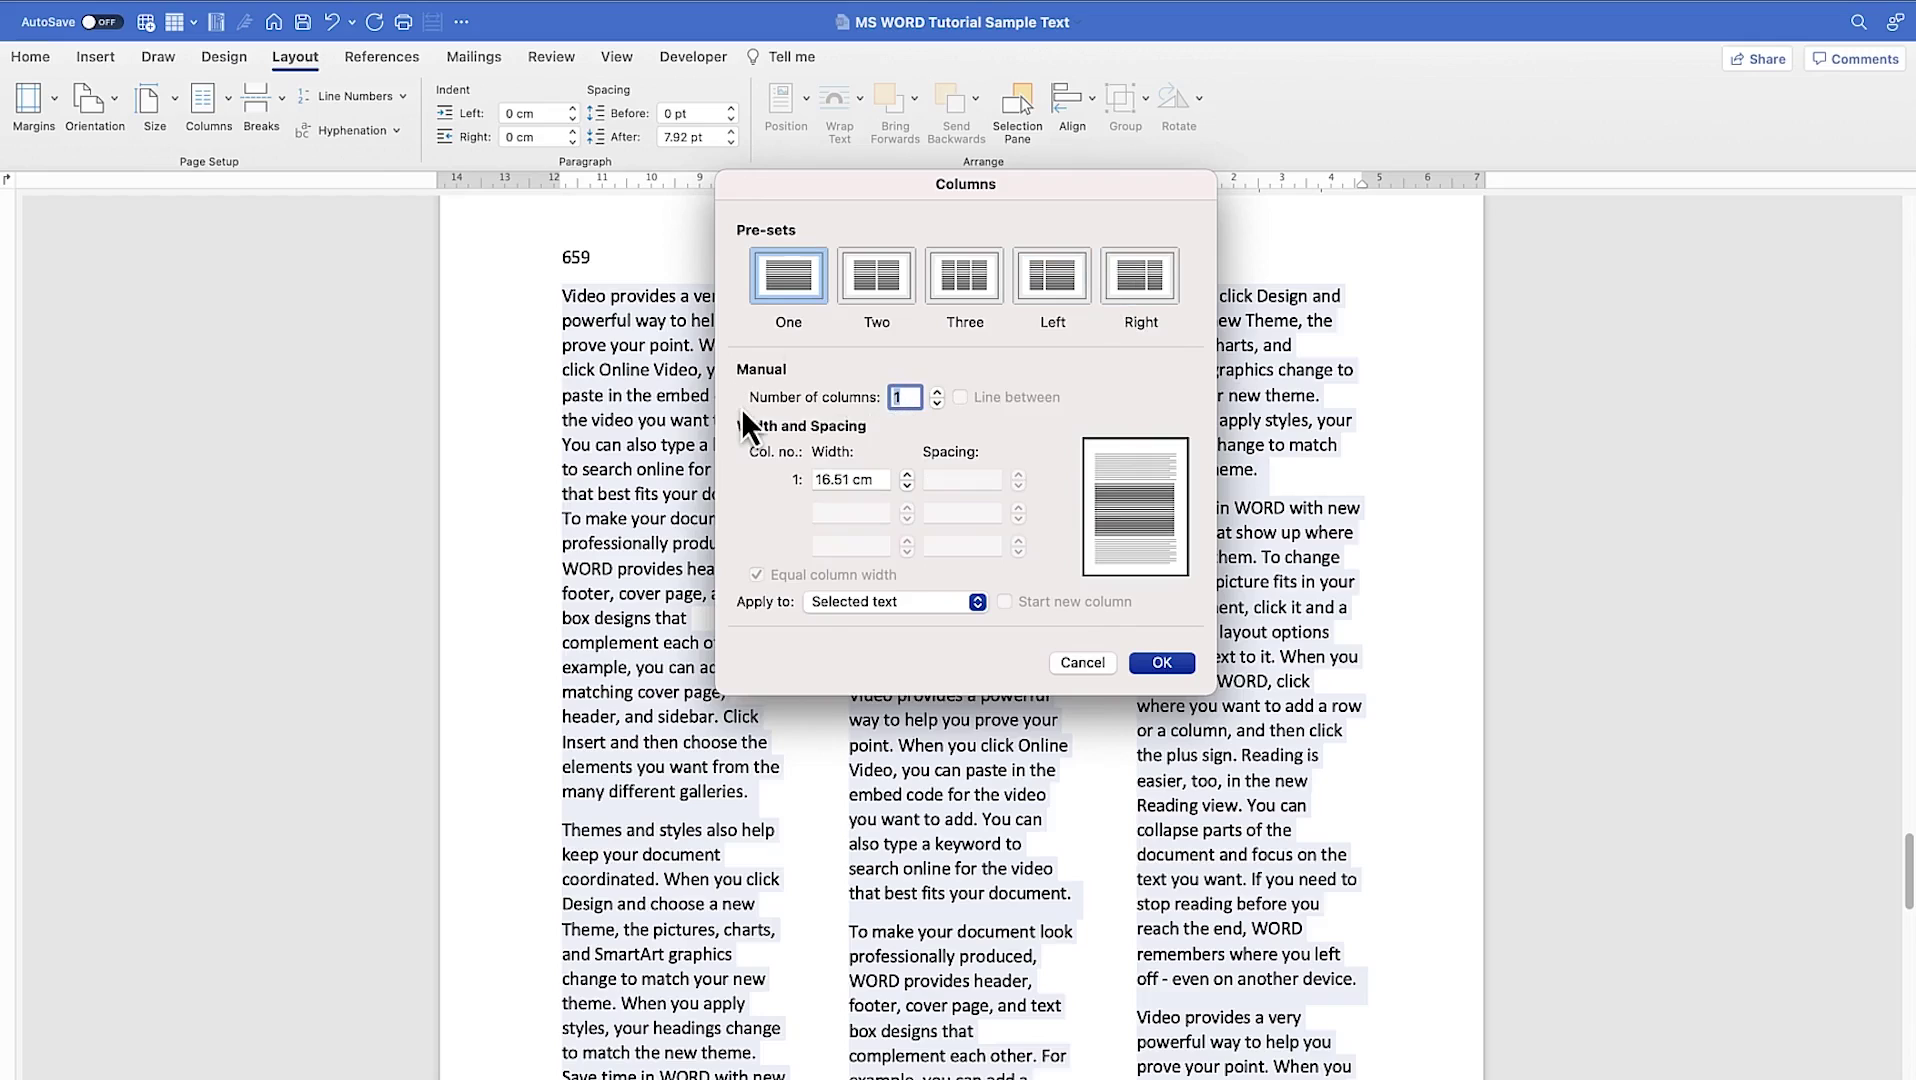
pyautogui.write('4')
pyautogui.click(846, 277)
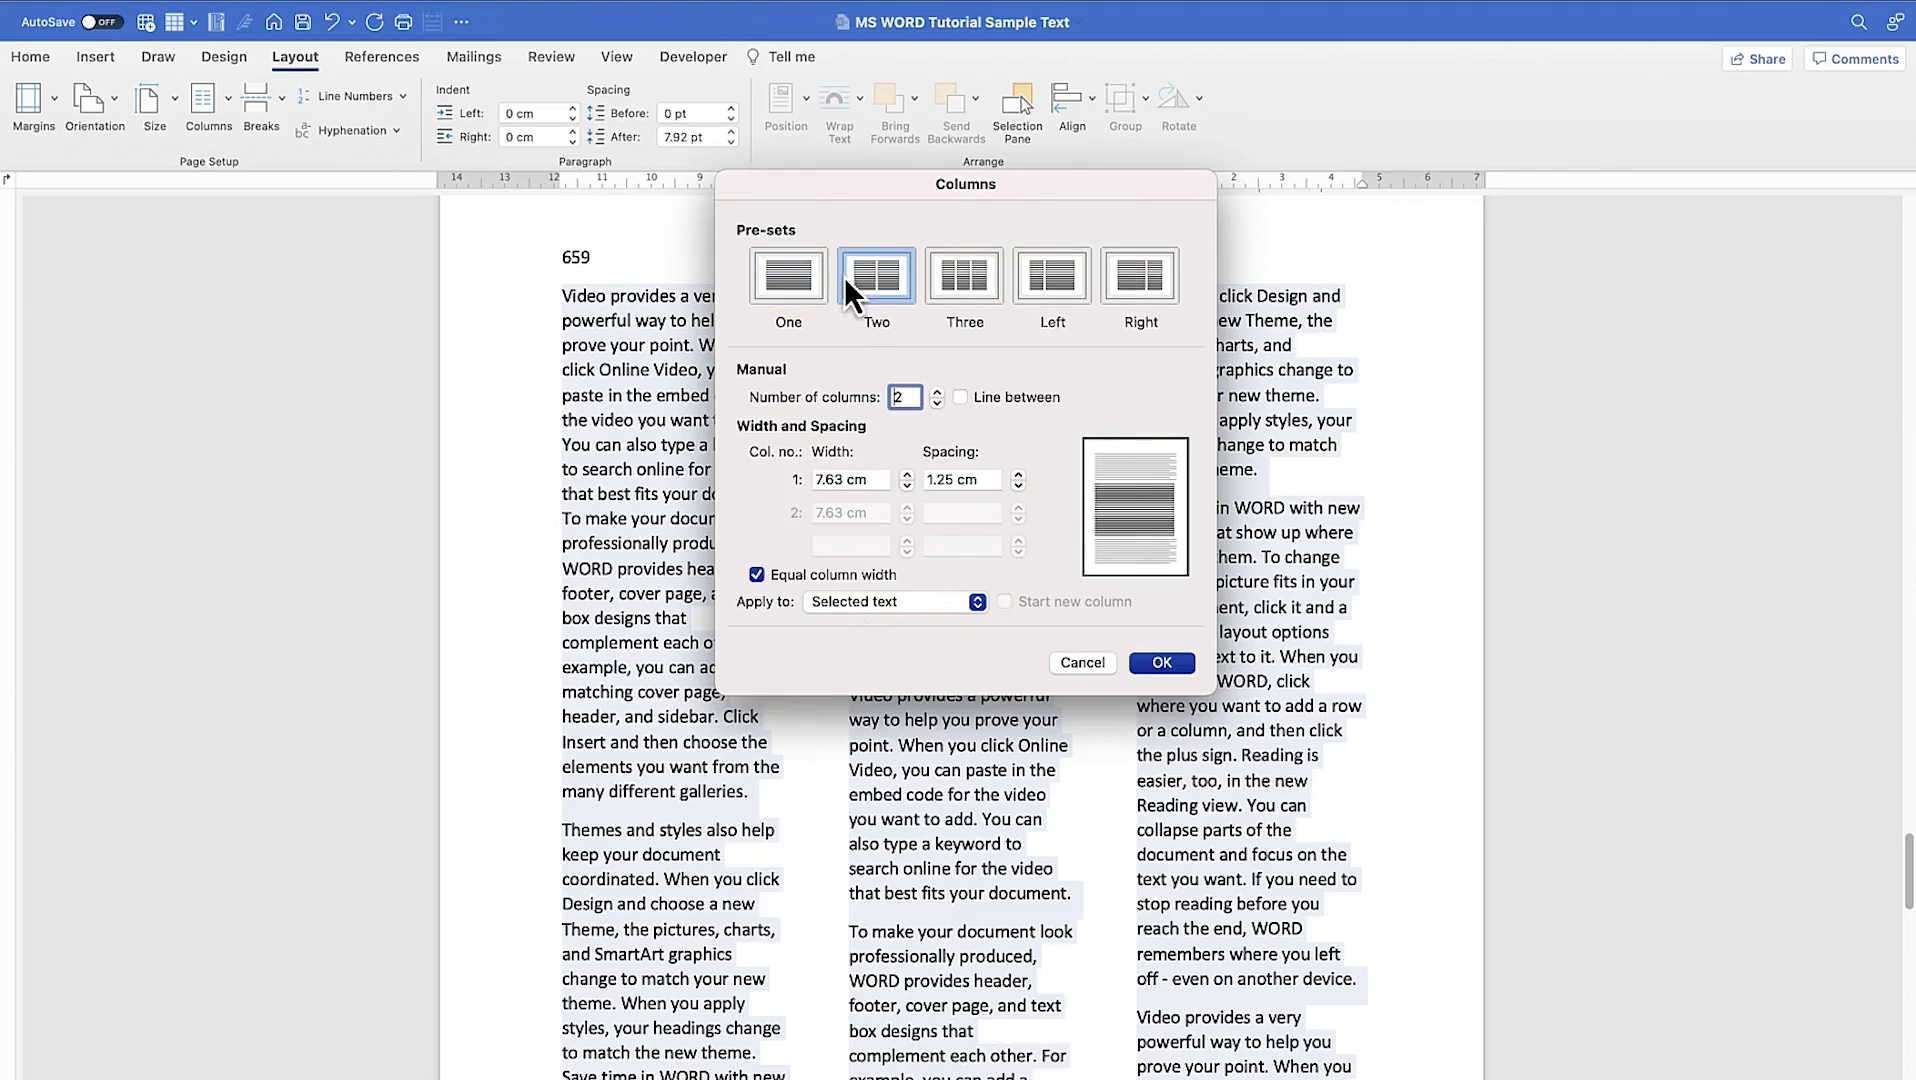
pyautogui.click(975, 279)
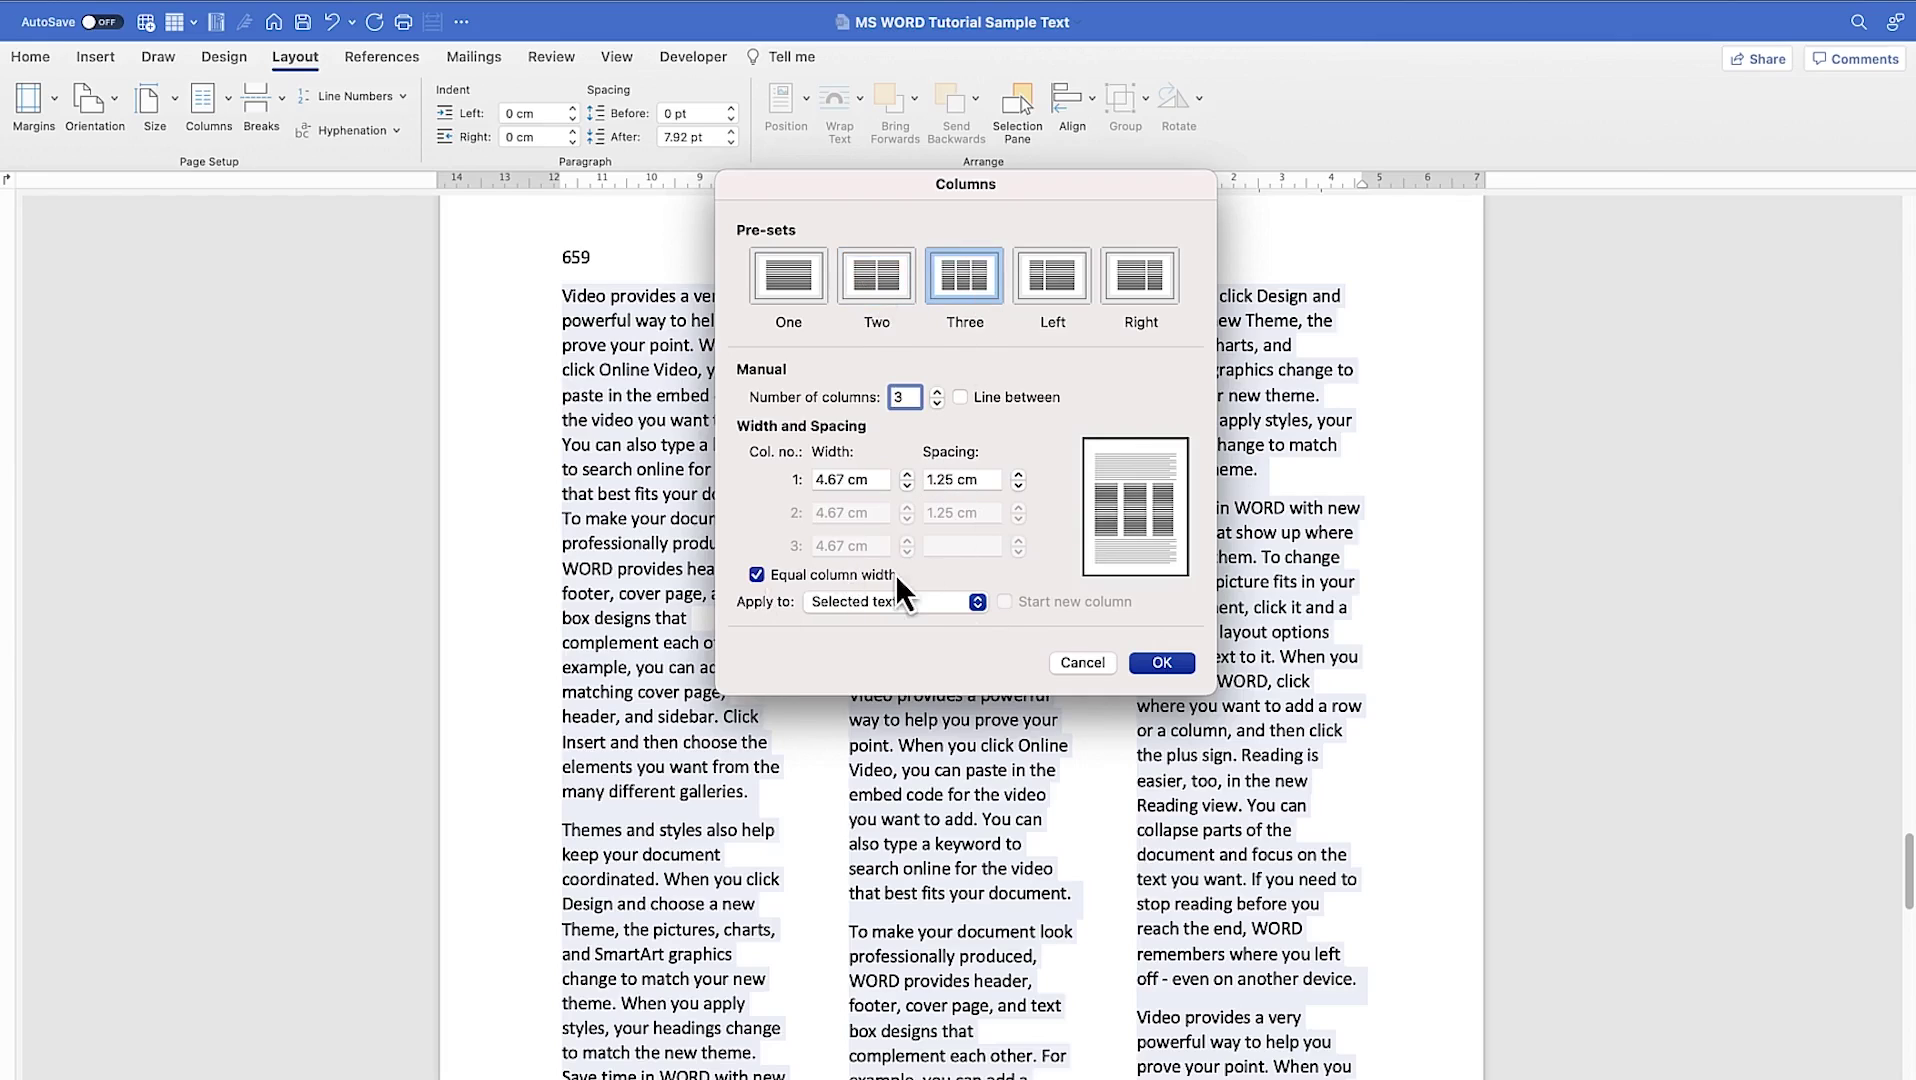
pyautogui.click(949, 601)
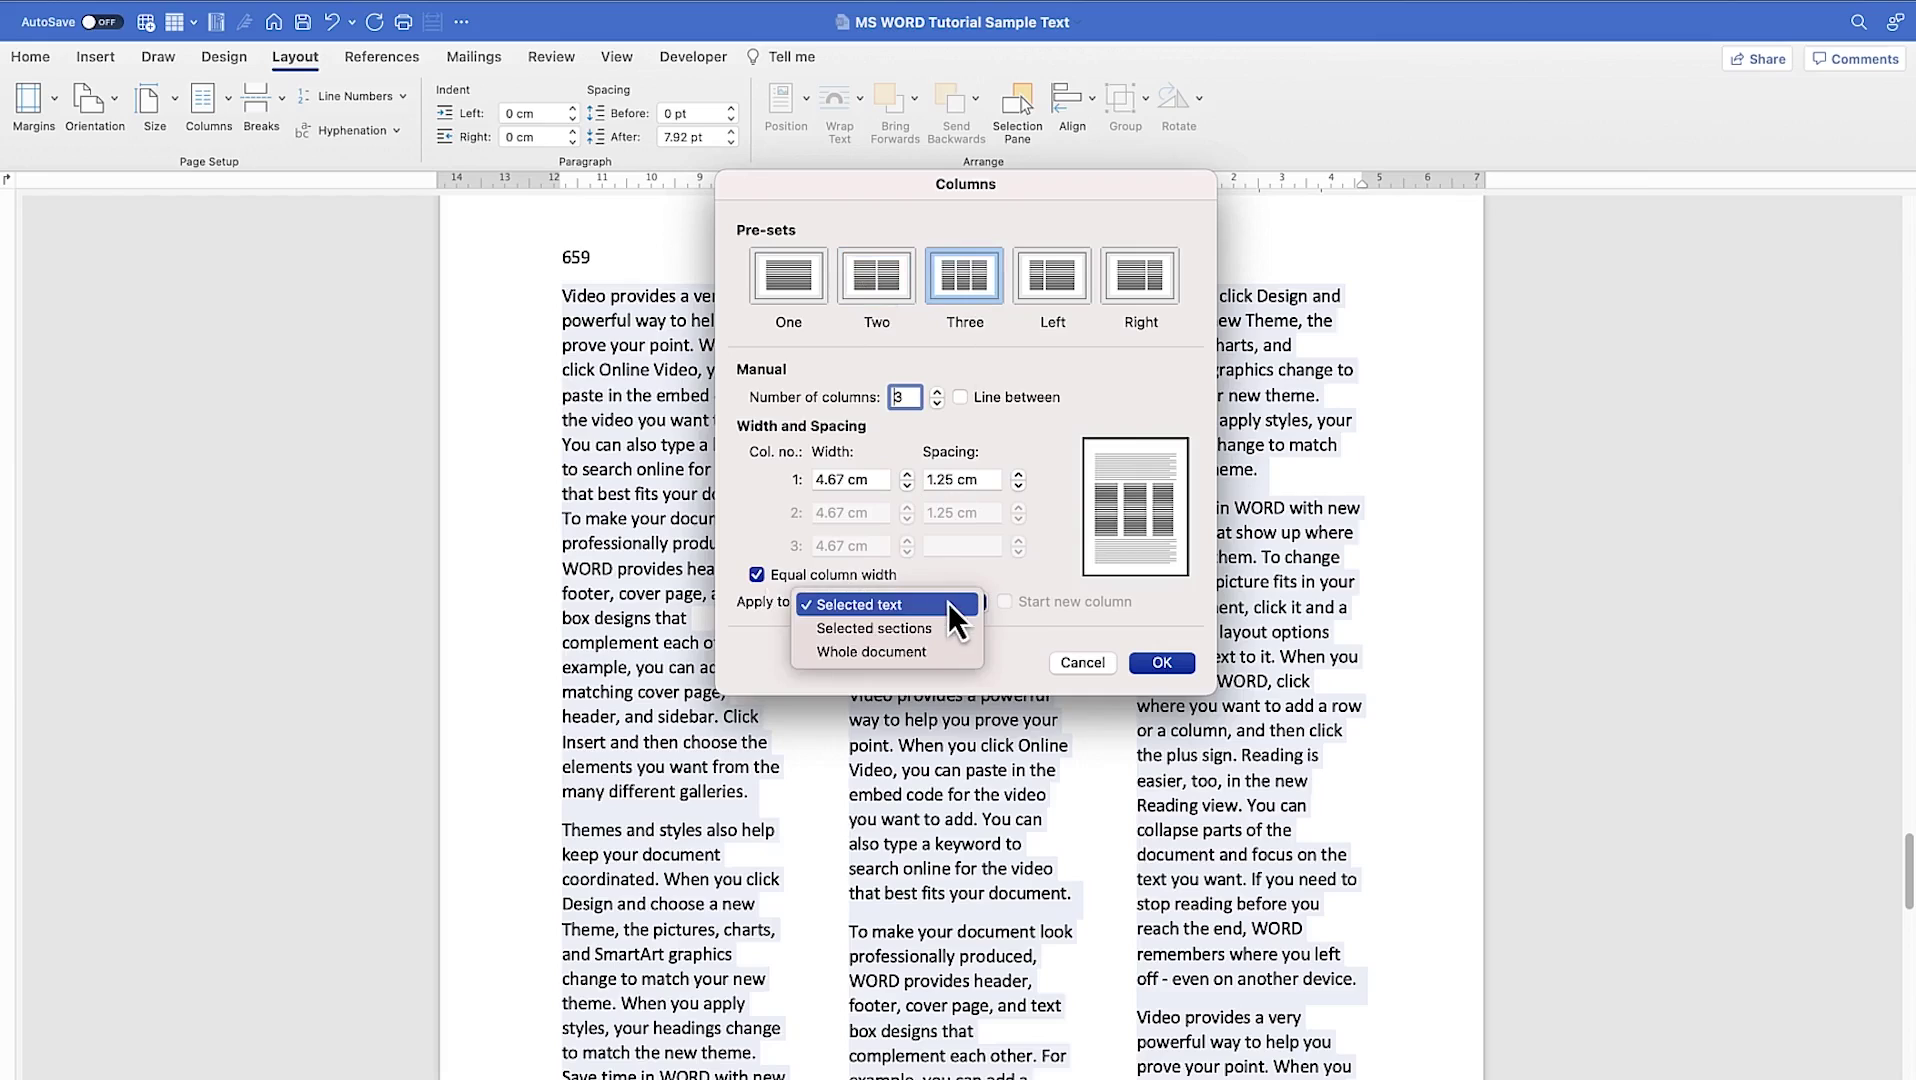
pyautogui.click(860, 604)
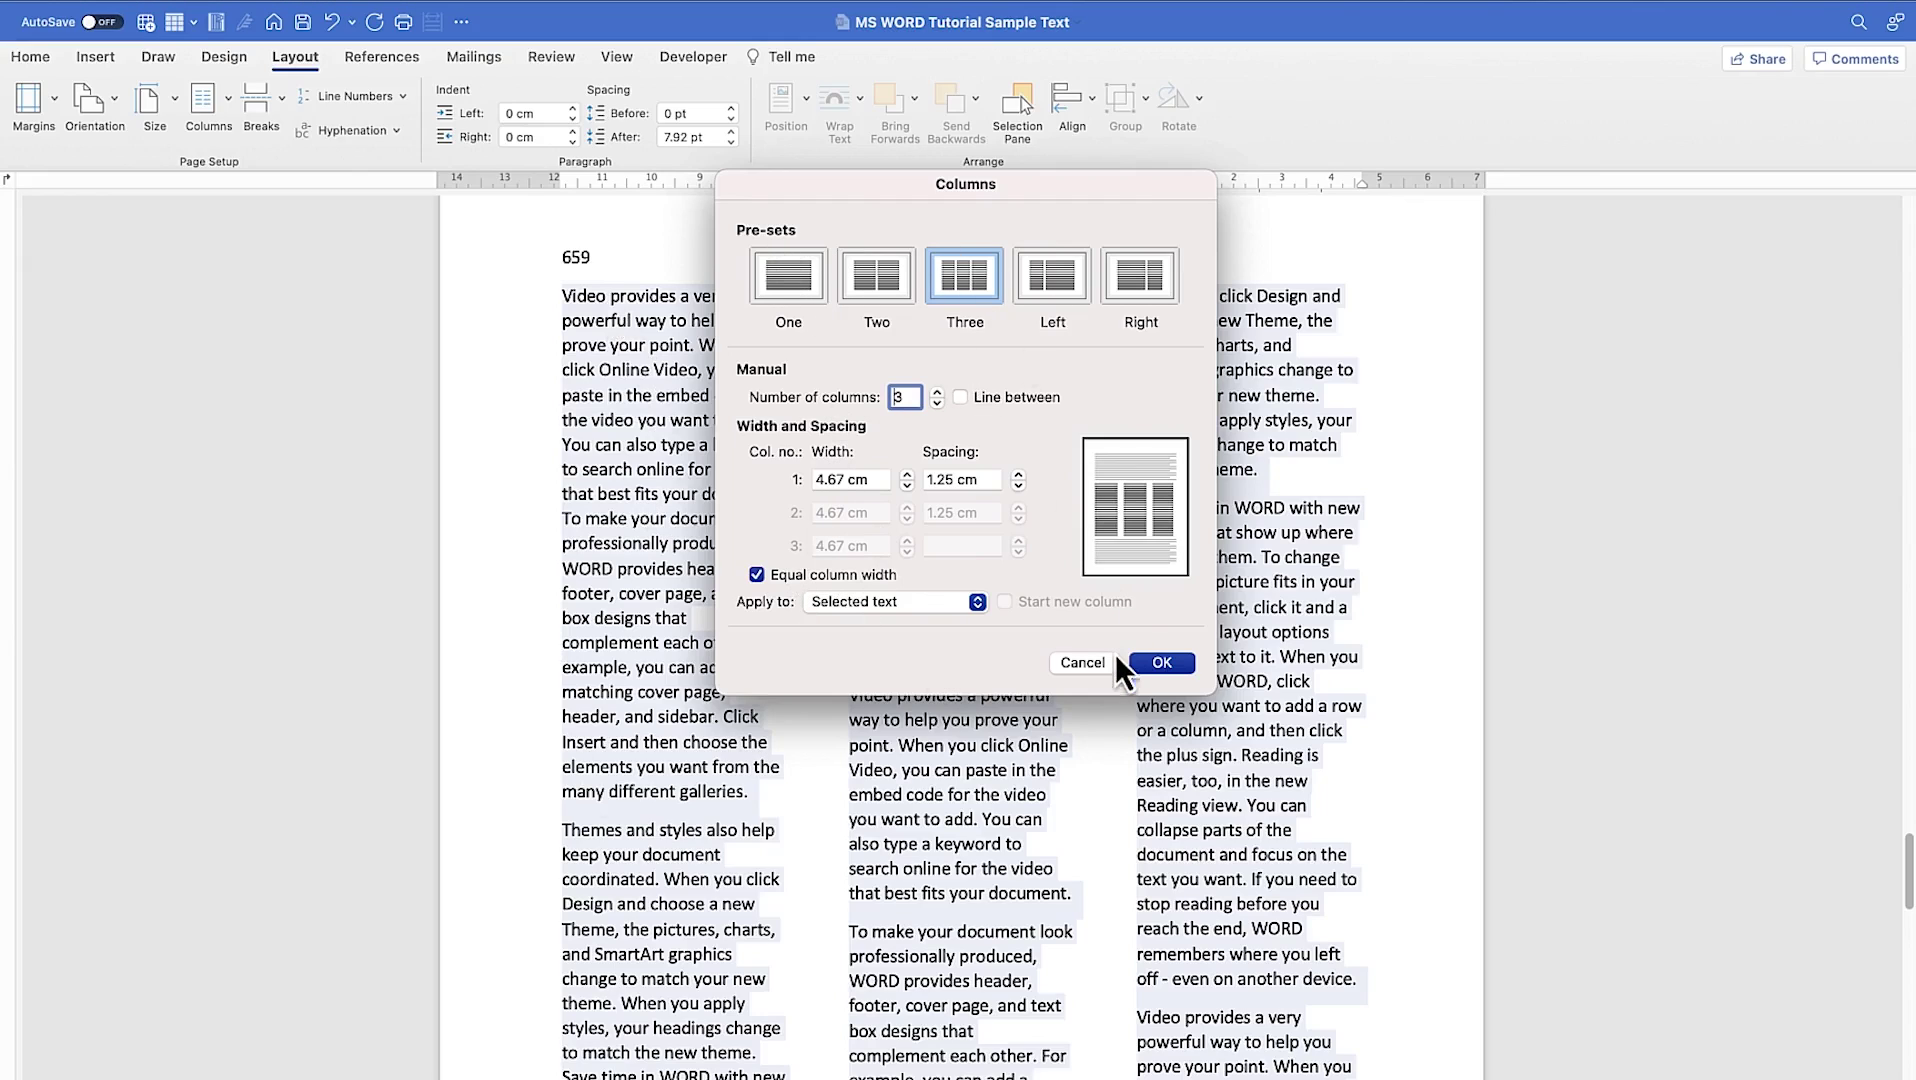
pyautogui.click(1087, 671)
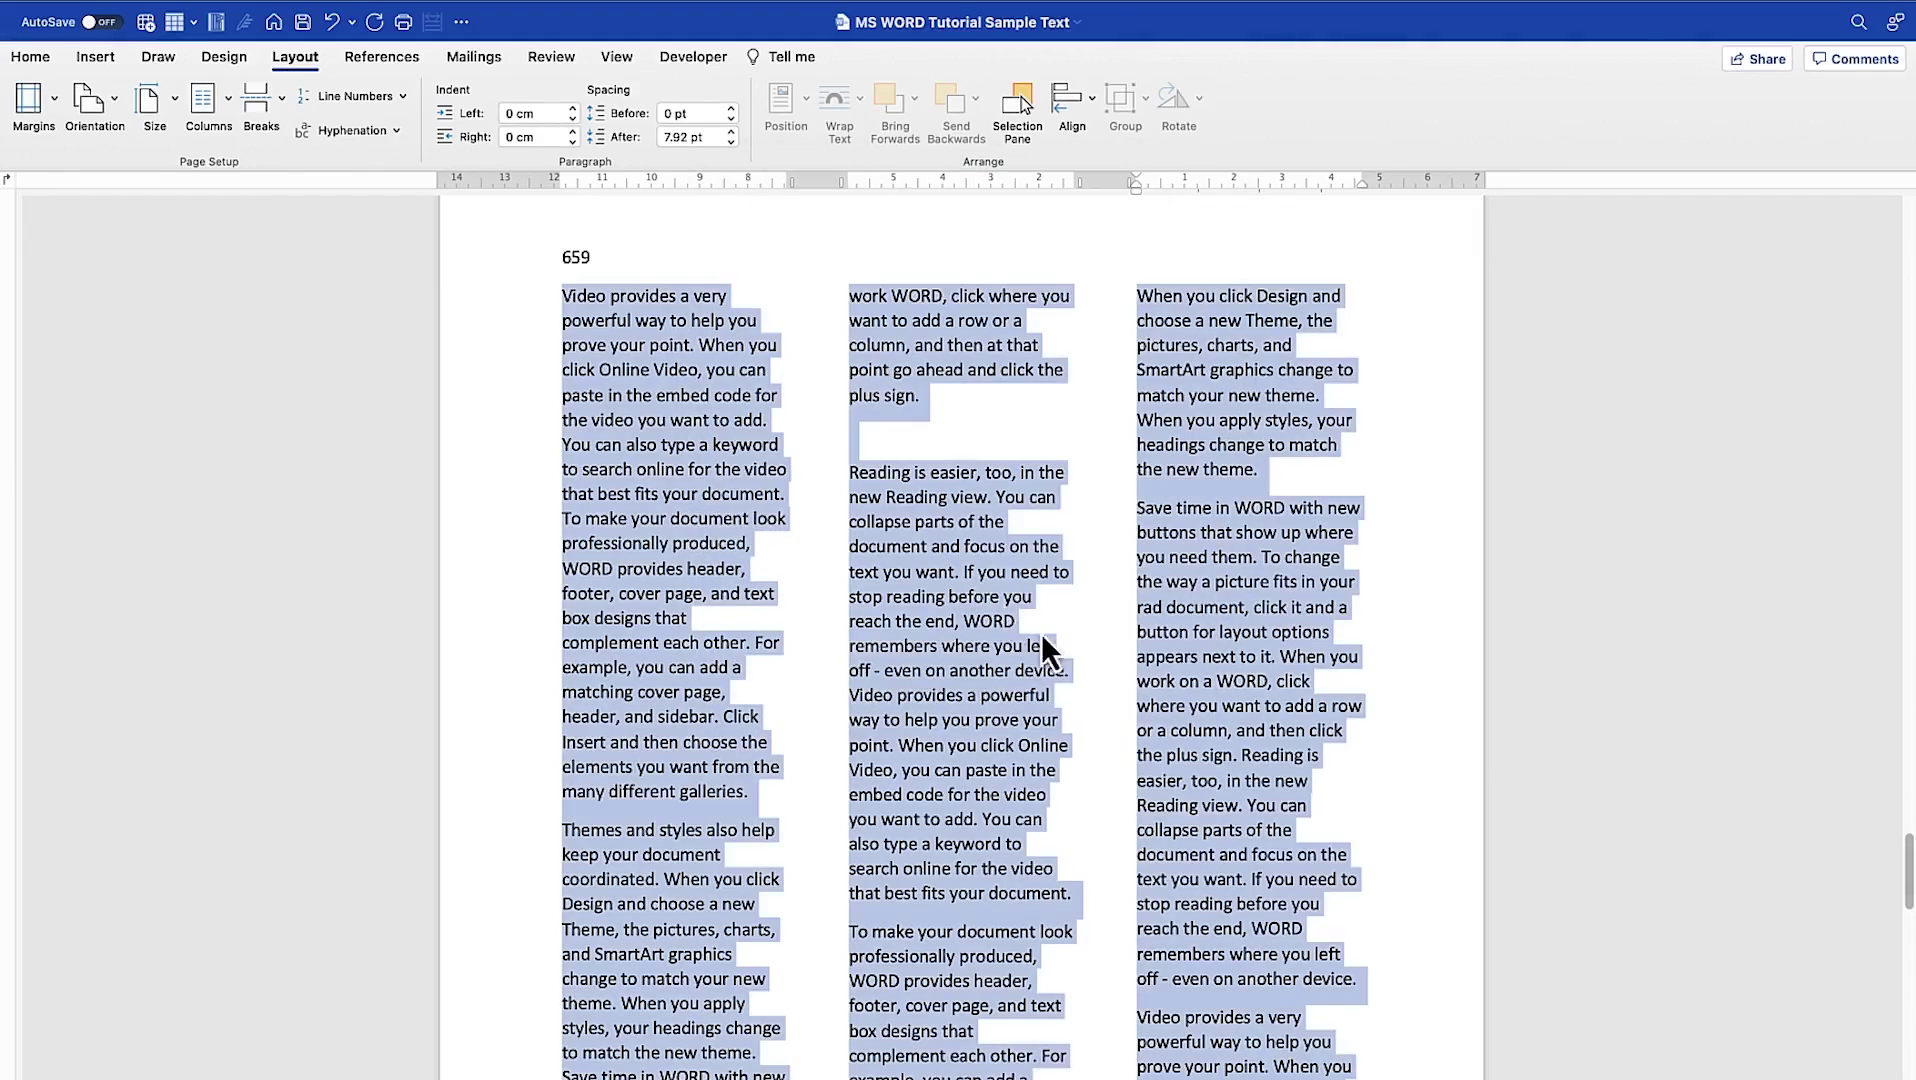
# - Reflow the selected text into a single column and deselect it
pyautogui.click(228, 105)
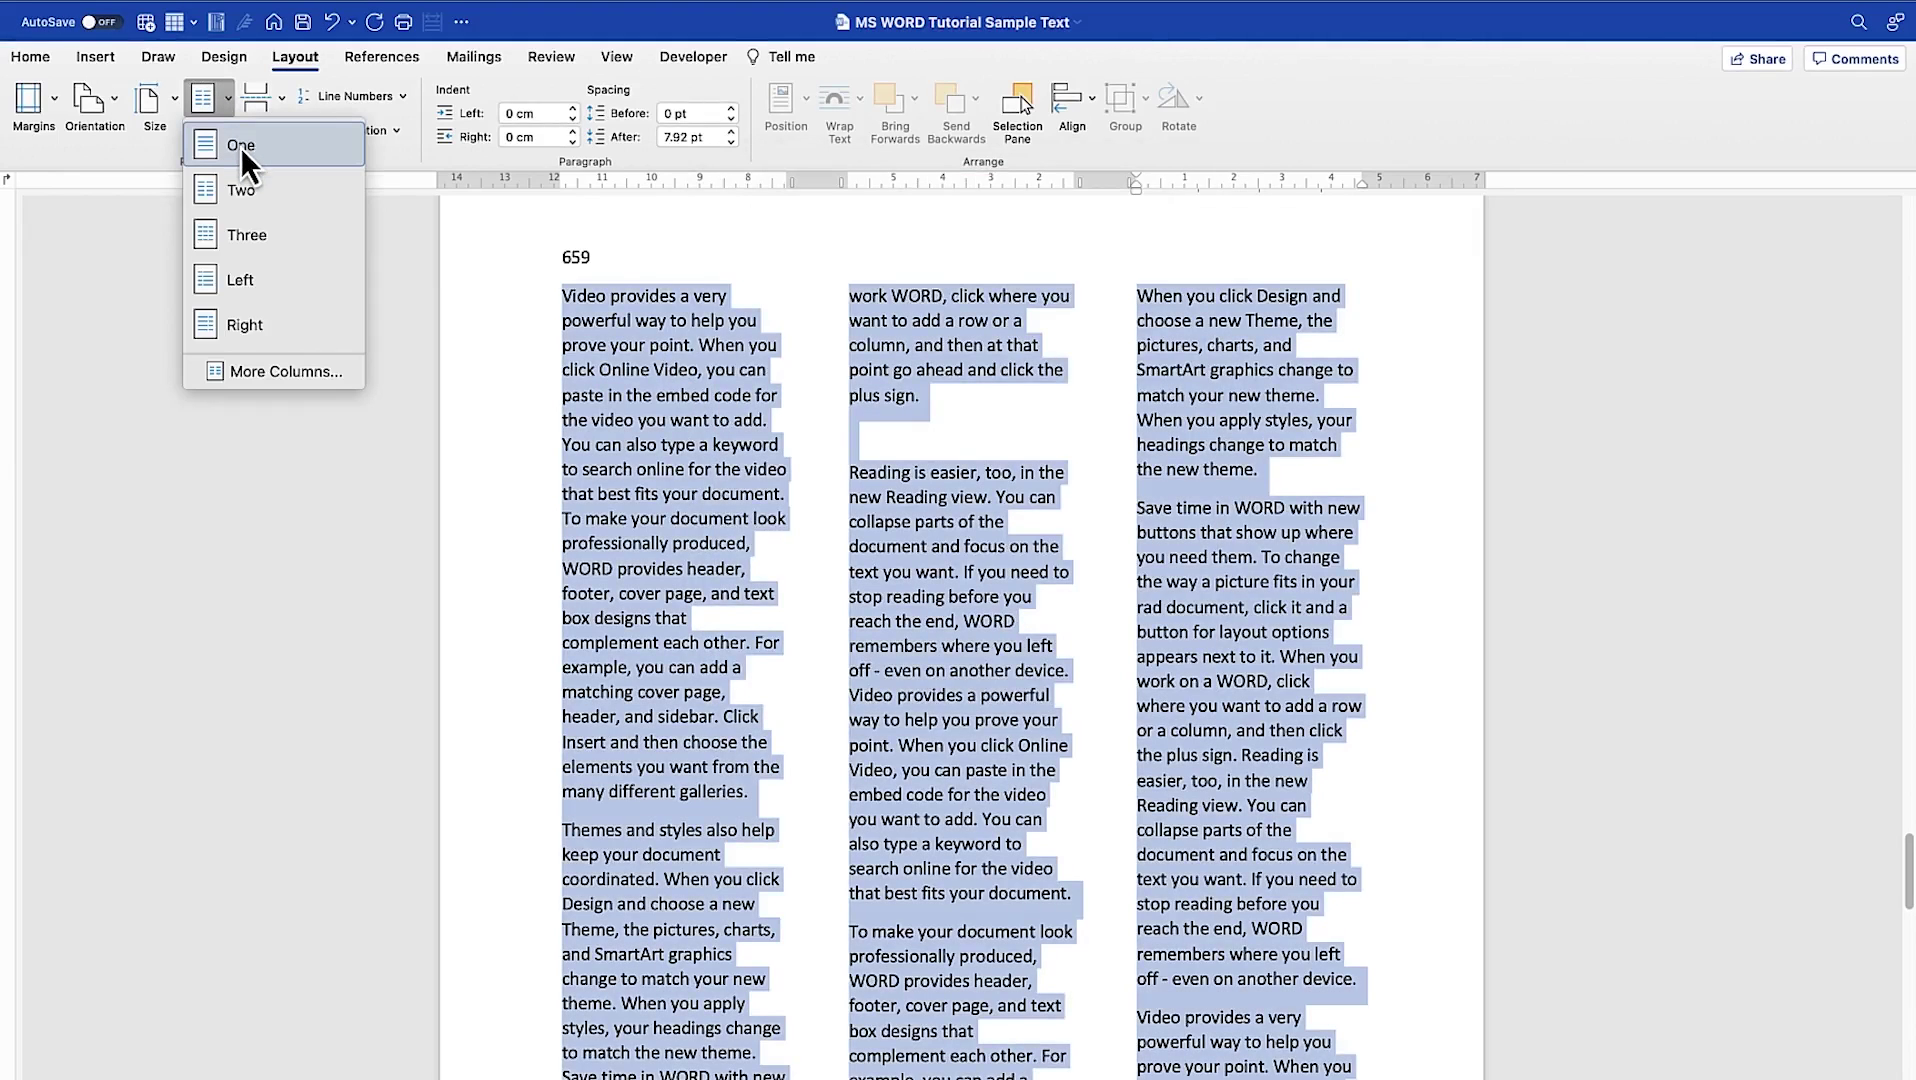
pyautogui.click(241, 147)
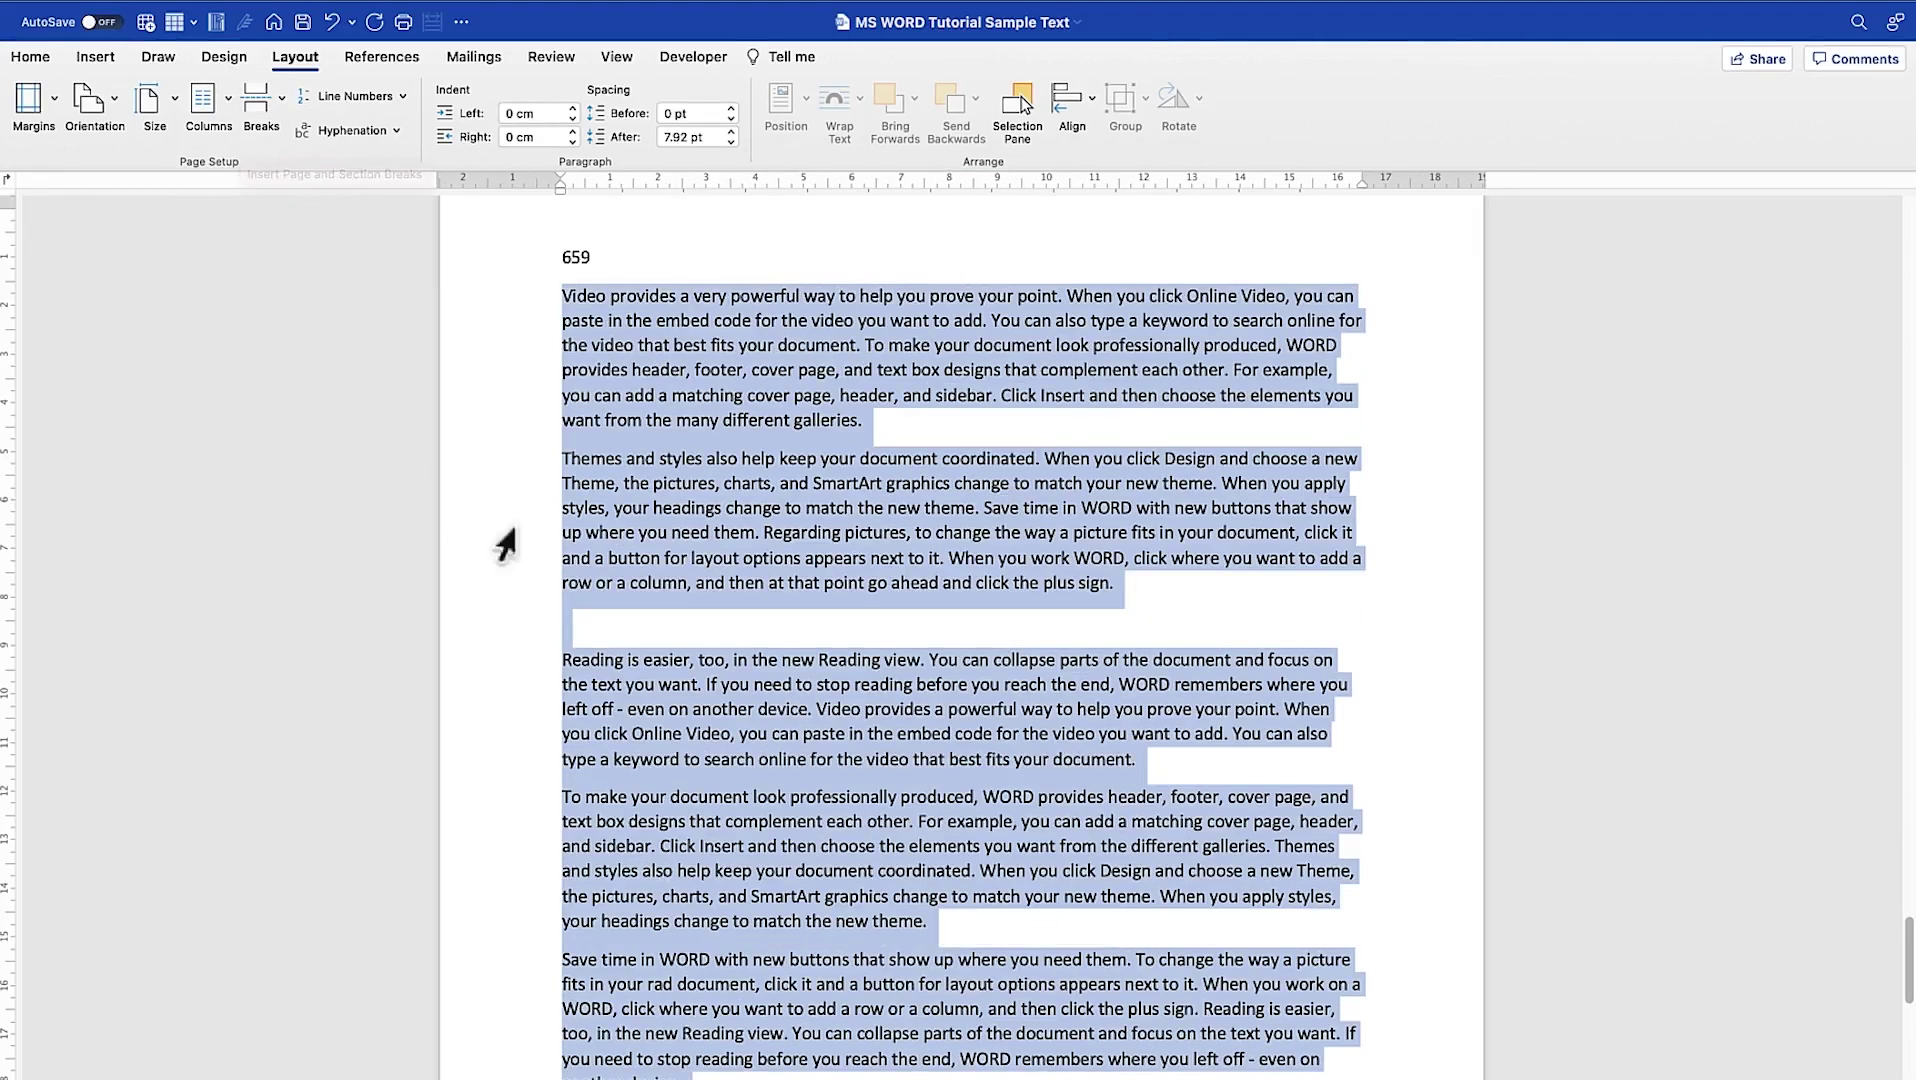
pyautogui.scroll(1, 762, 545)
pyautogui.click(762, 545)
pyautogui.scroll(20, 760, 545)
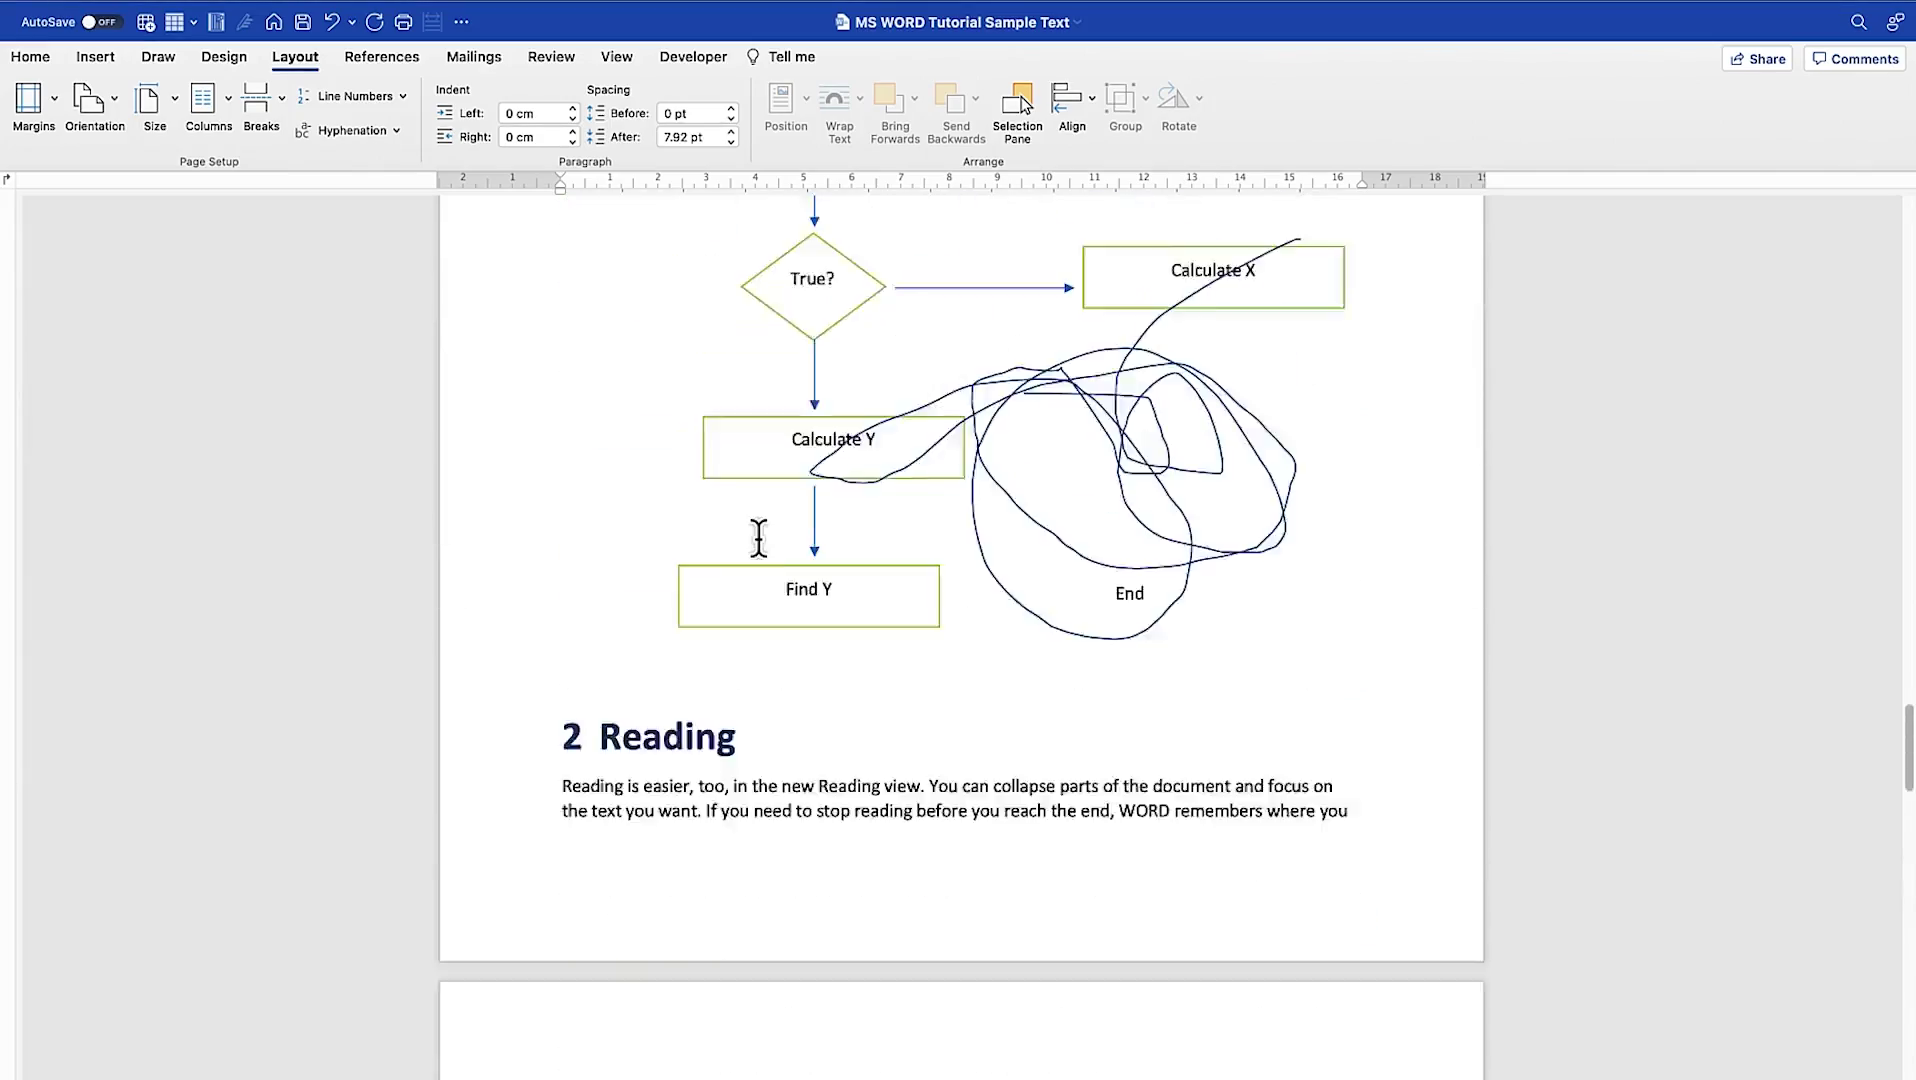
pyautogui.scroll(20, 759, 538)
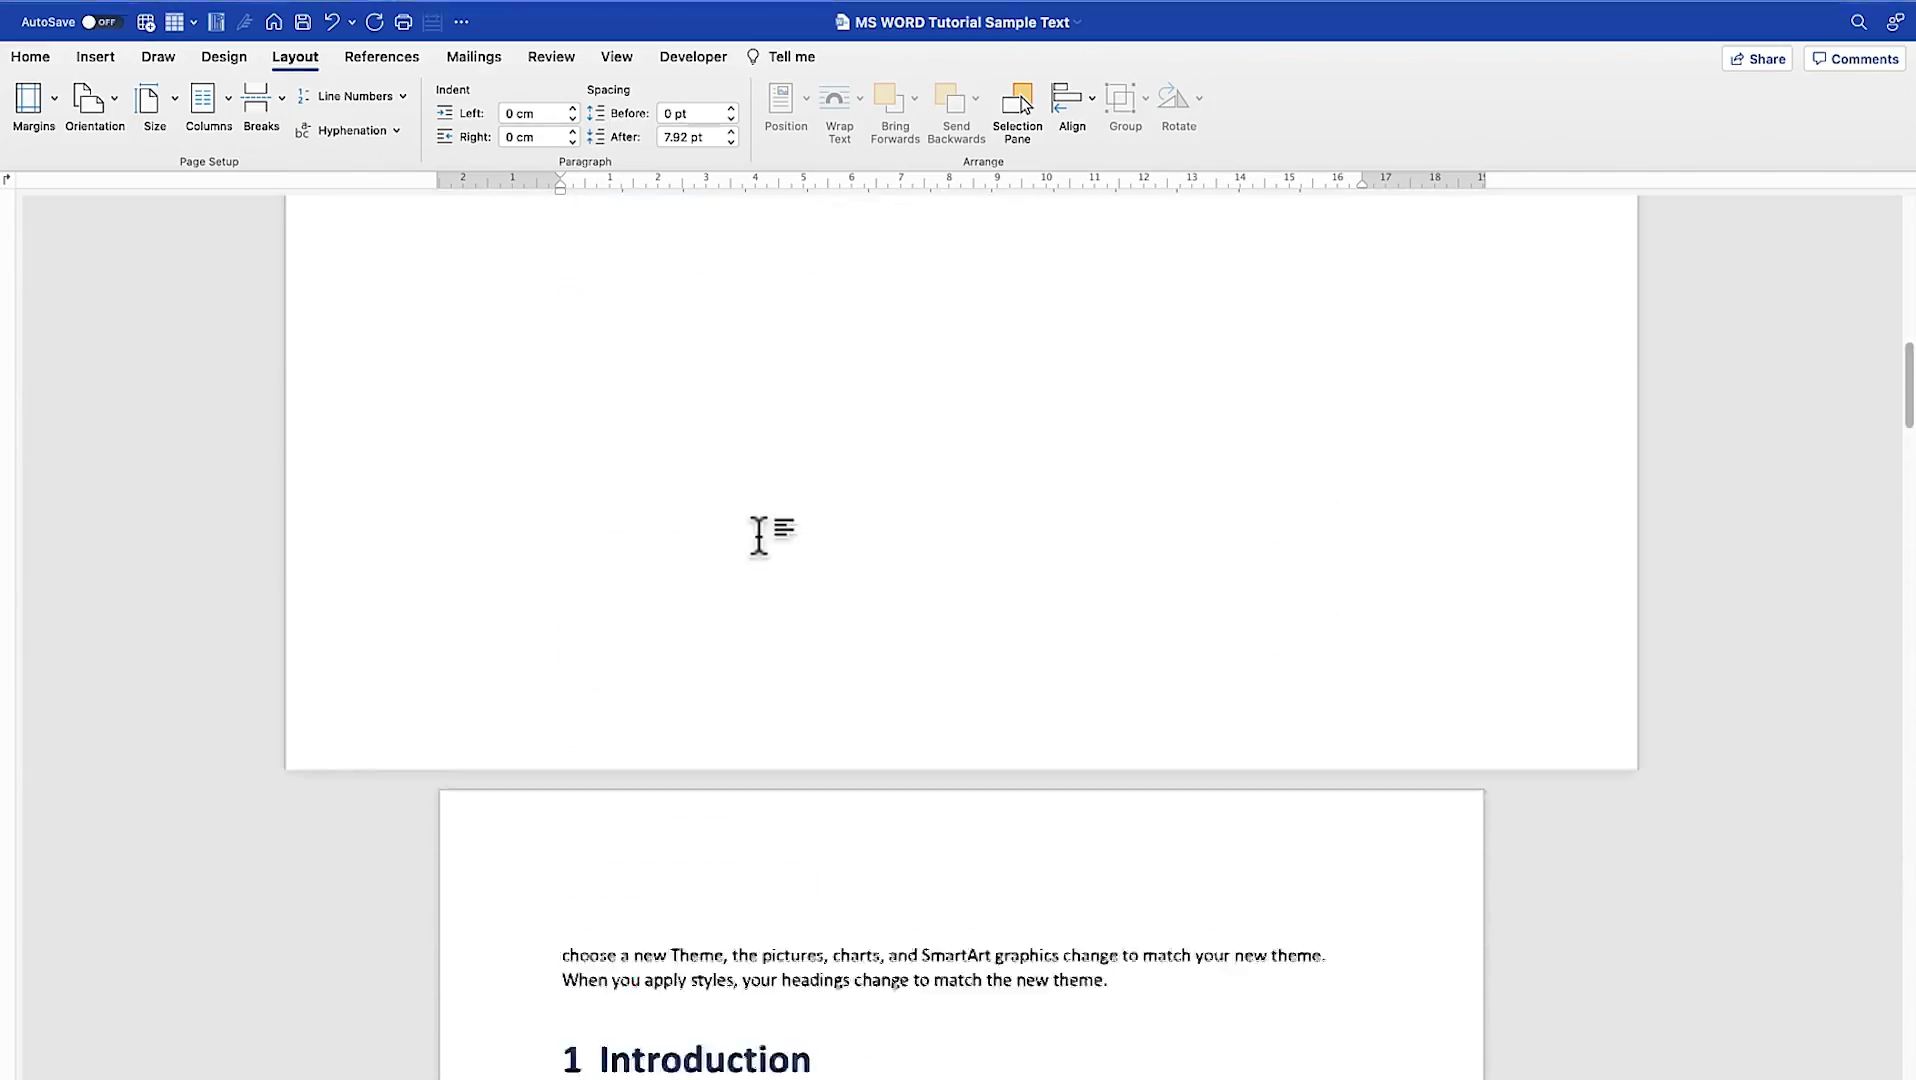
pyautogui.scroll(10, 760, 540)
# - Change the page orientation to Portrait from the first bold paragraph
pyautogui.click(570, 442)
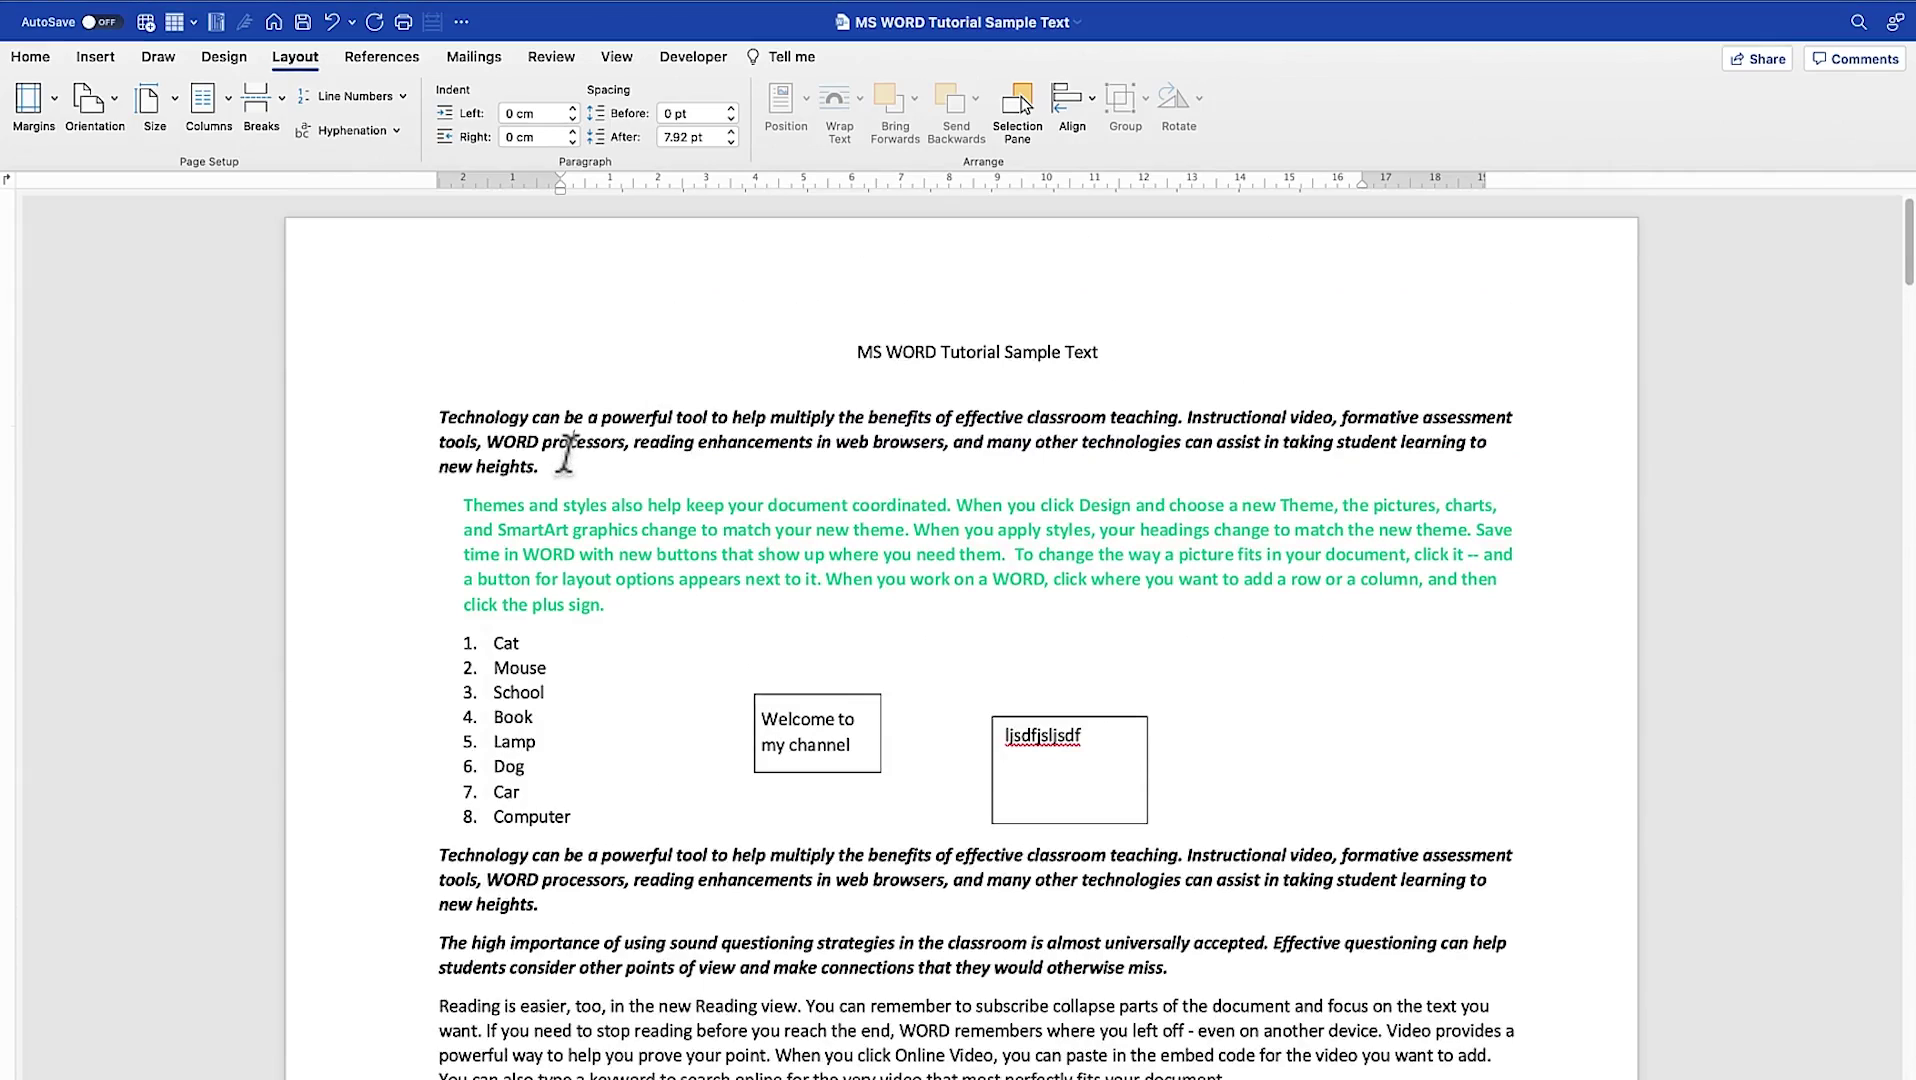
pyautogui.click(124, 108)
pyautogui.click(106, 148)
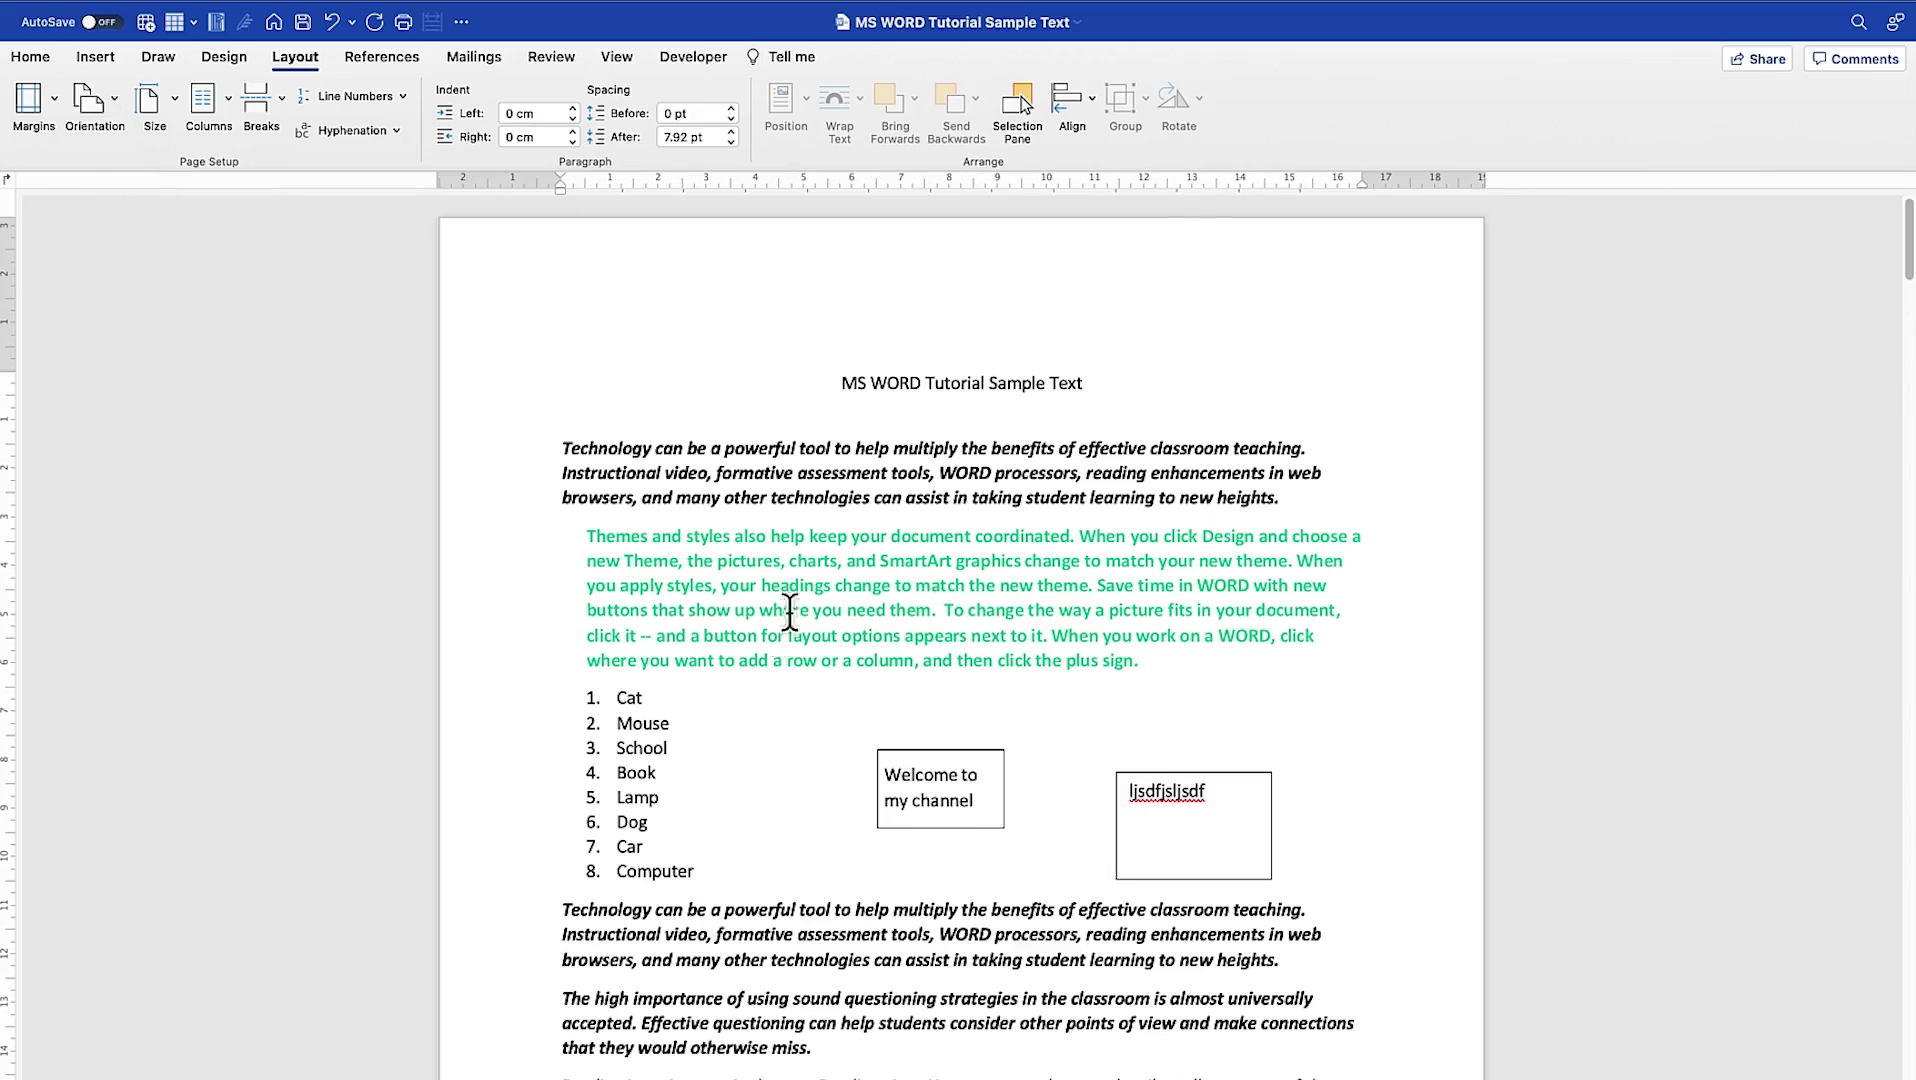
pyautogui.scroll(-5, 788, 600)
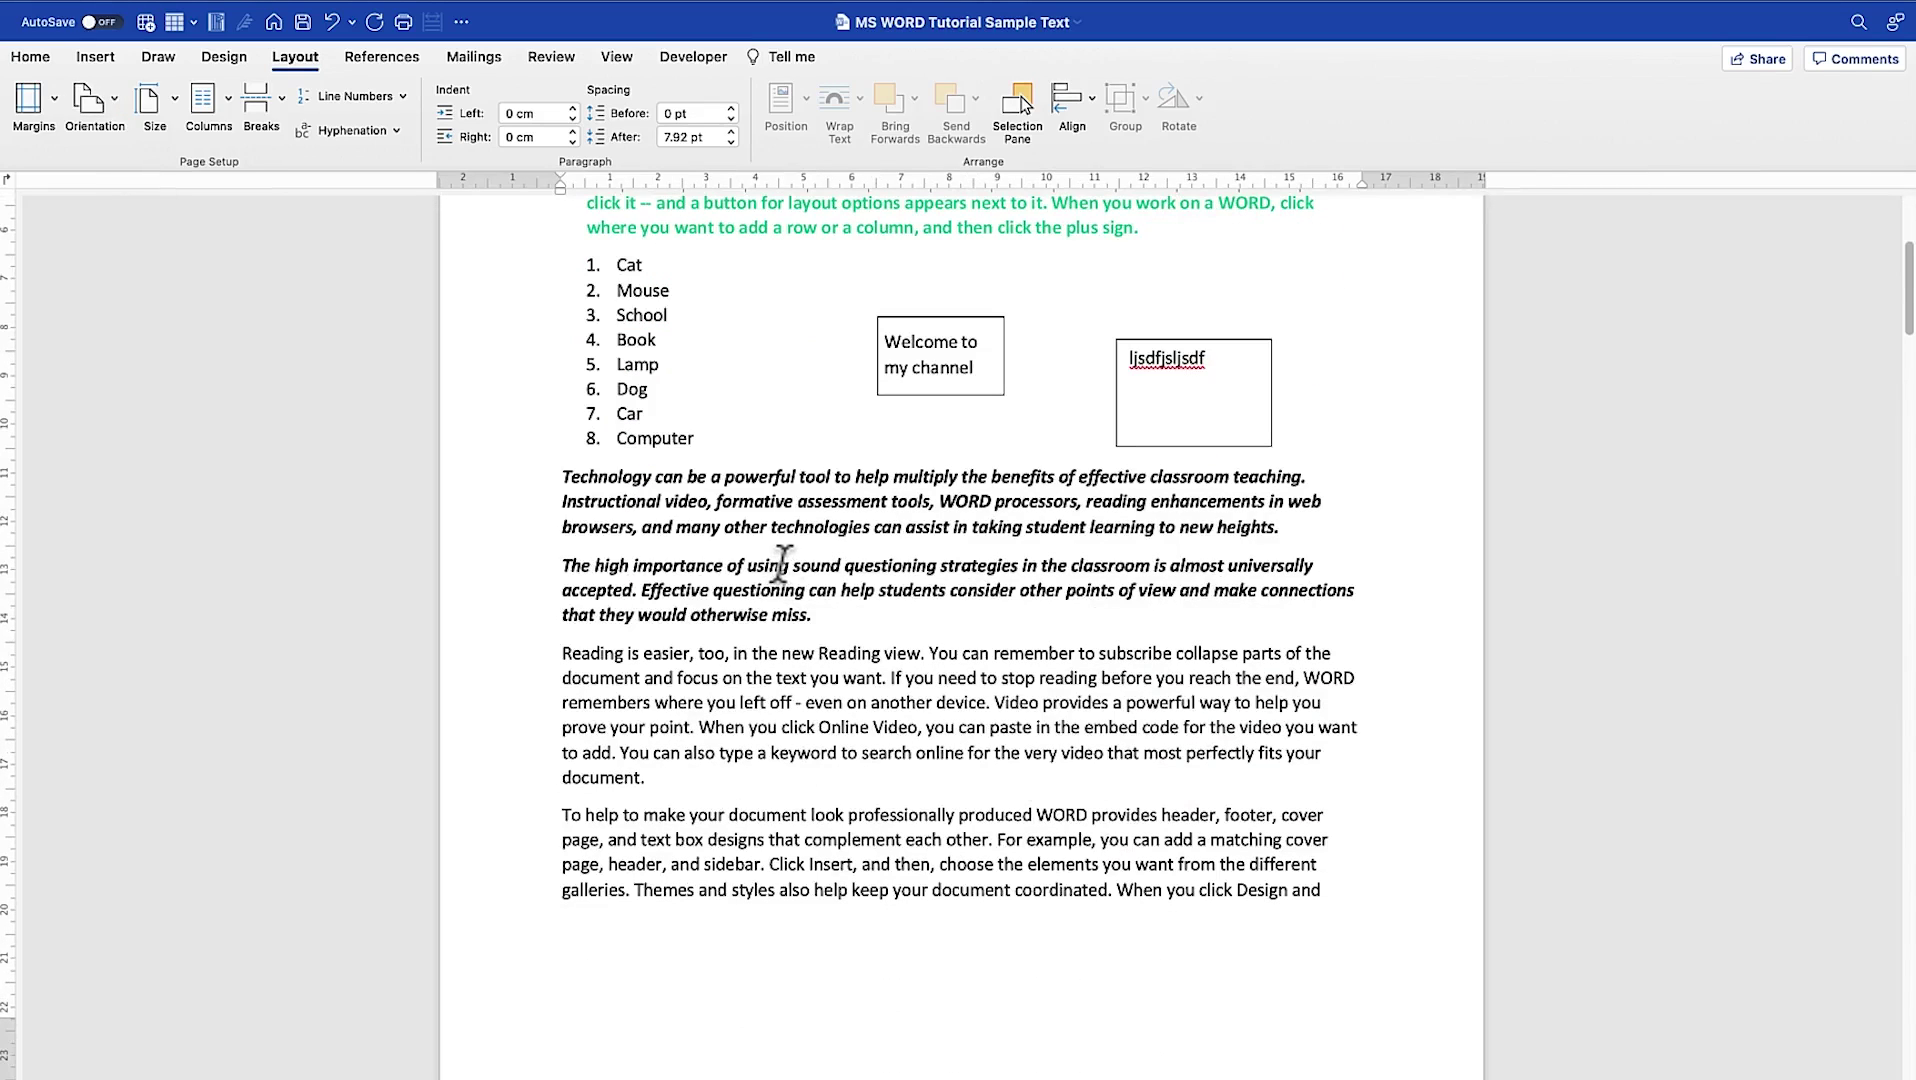
pyautogui.scroll(5, 640, 667)
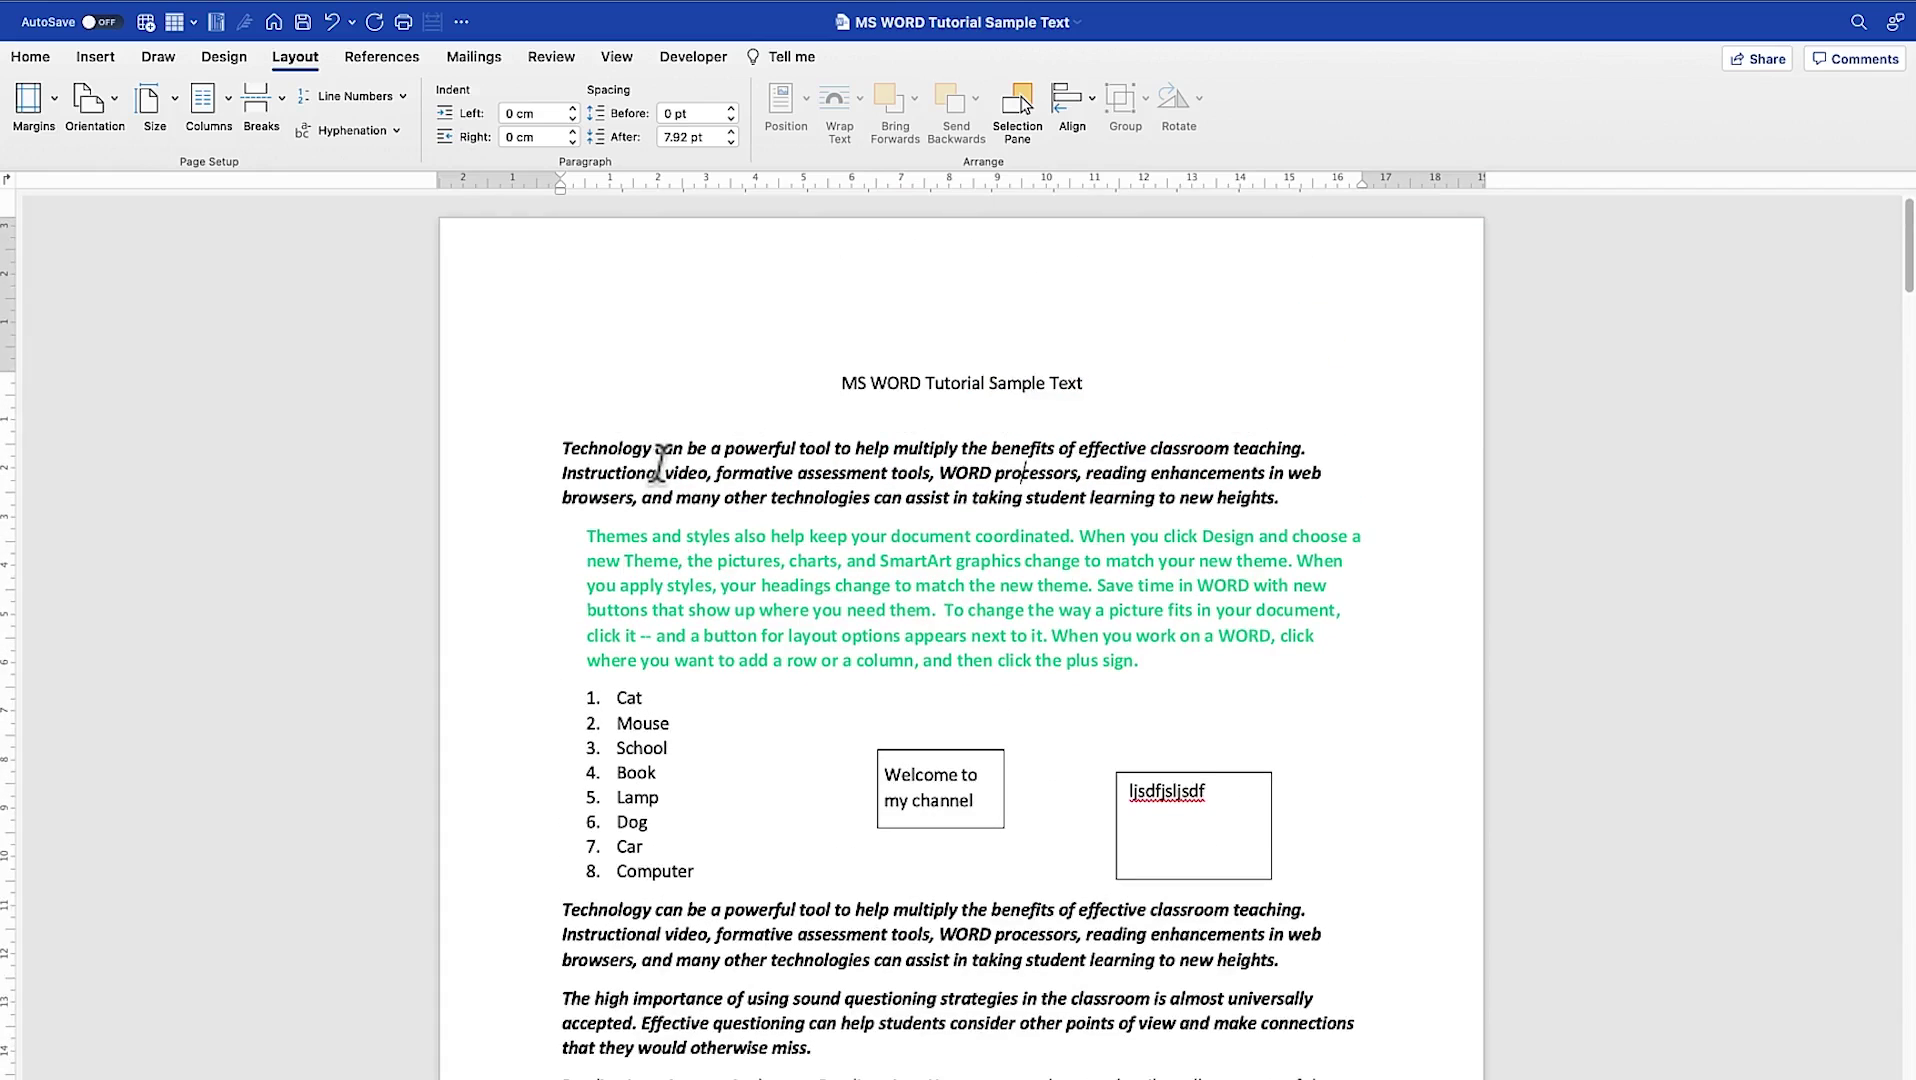
pyautogui.press('super+a')
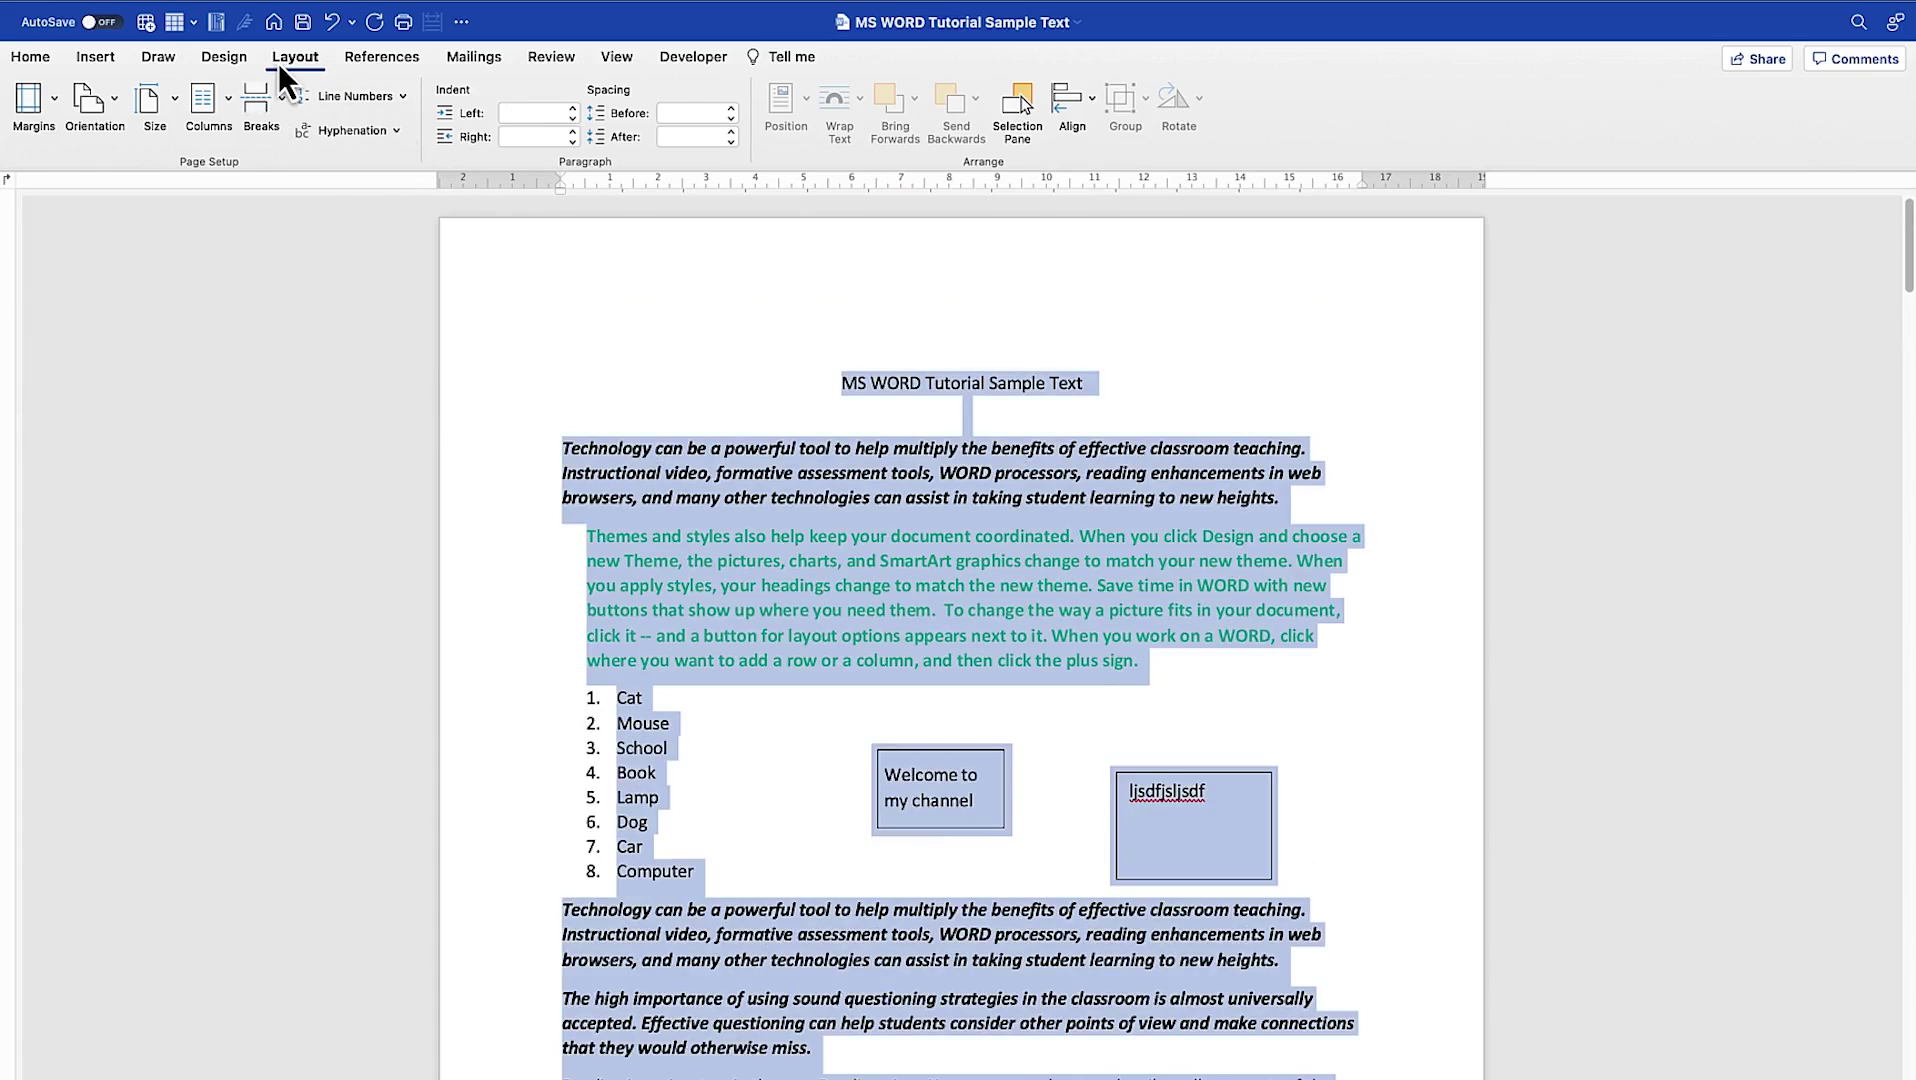
# - Apply continuous line numbering and scroll to confirm it counts through line 81
pyautogui.click(404, 95)
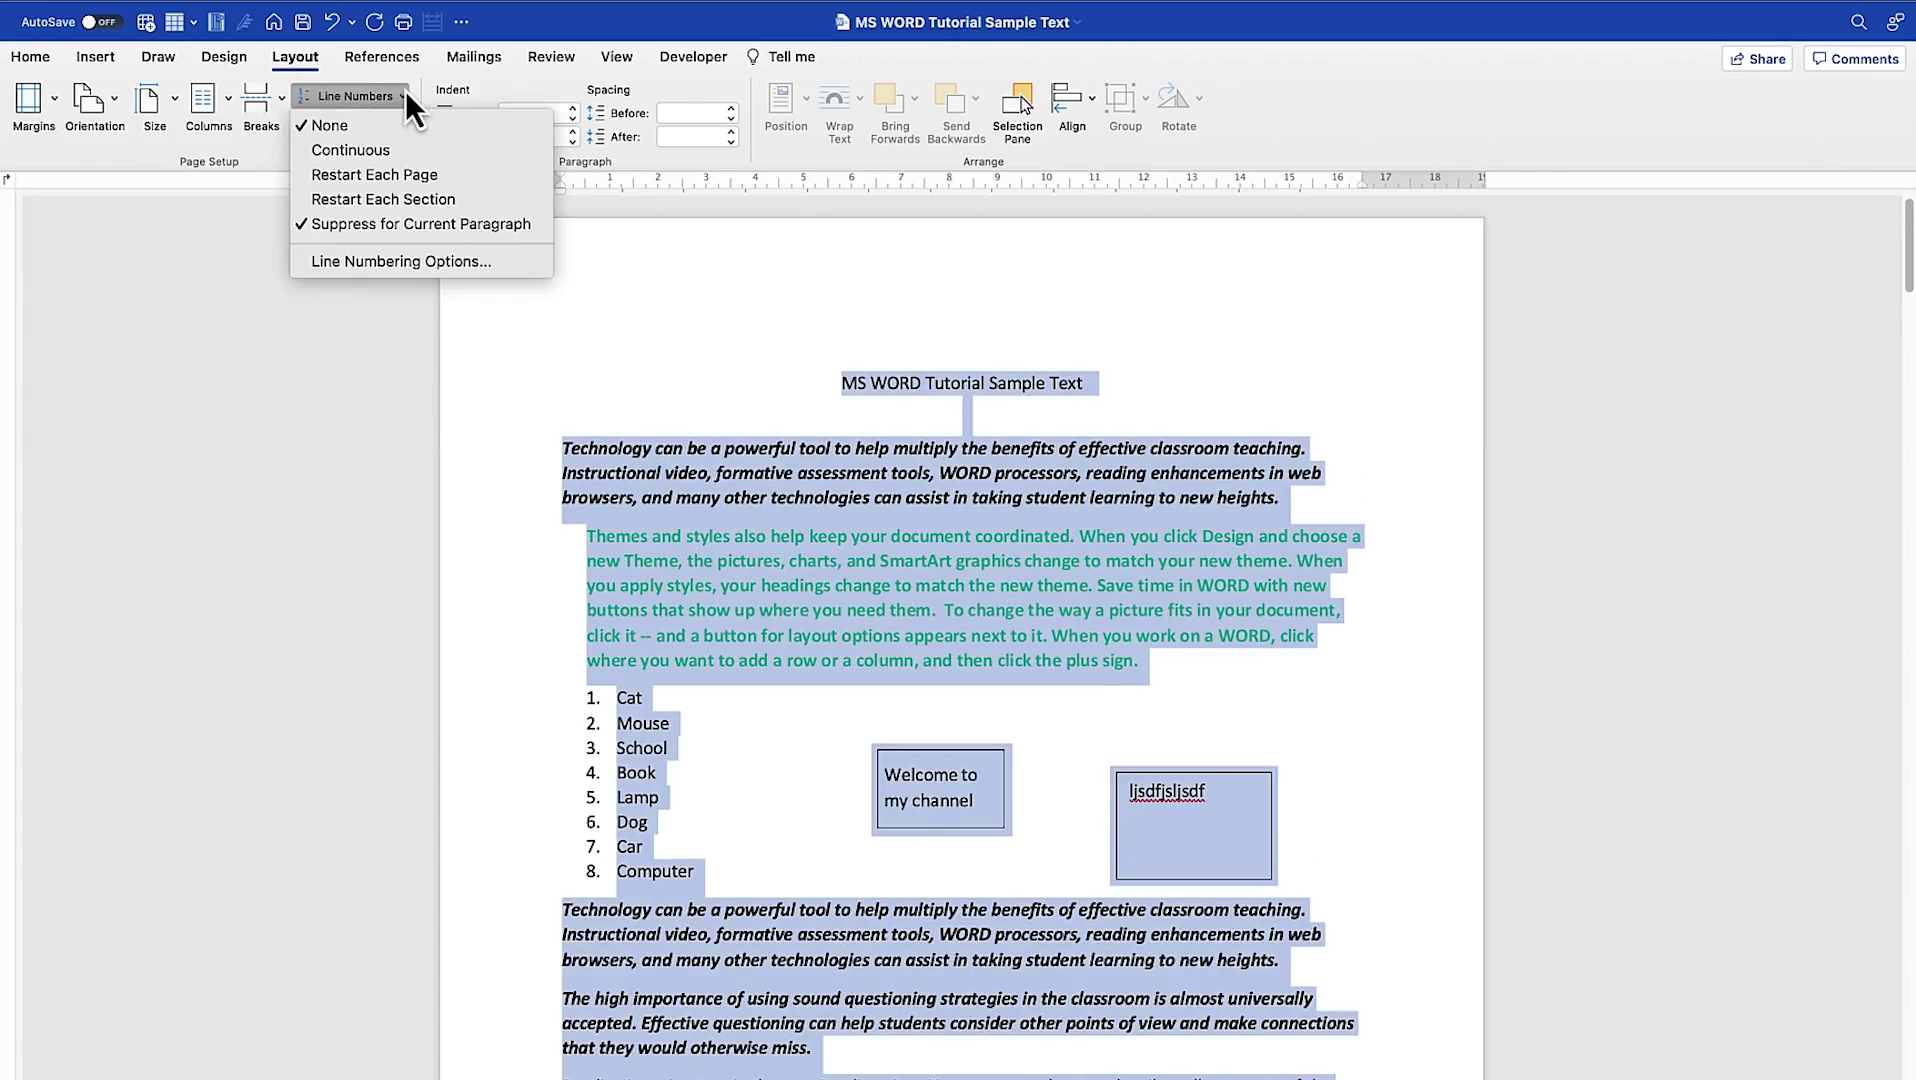
pyautogui.click(403, 148)
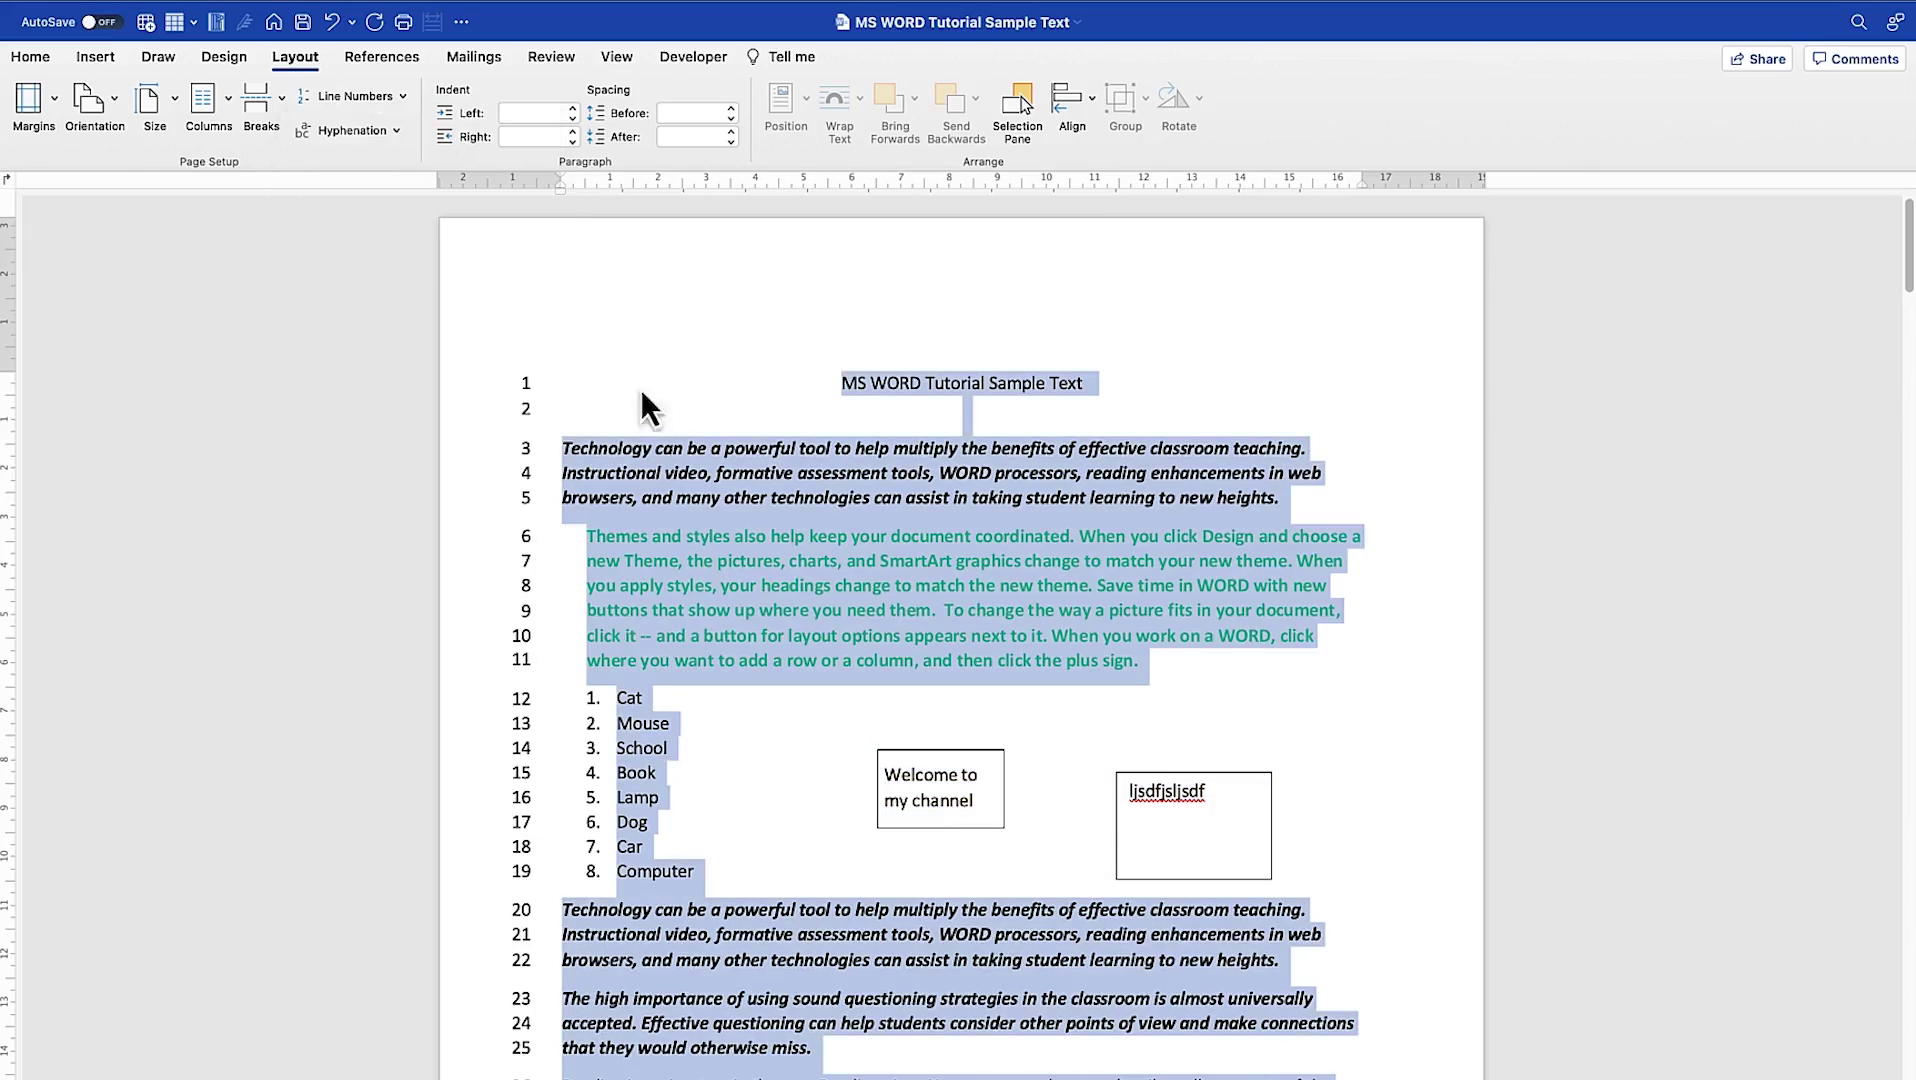
pyautogui.scroll(-6, 738, 534)
pyautogui.scroll(-4, 718, 491)
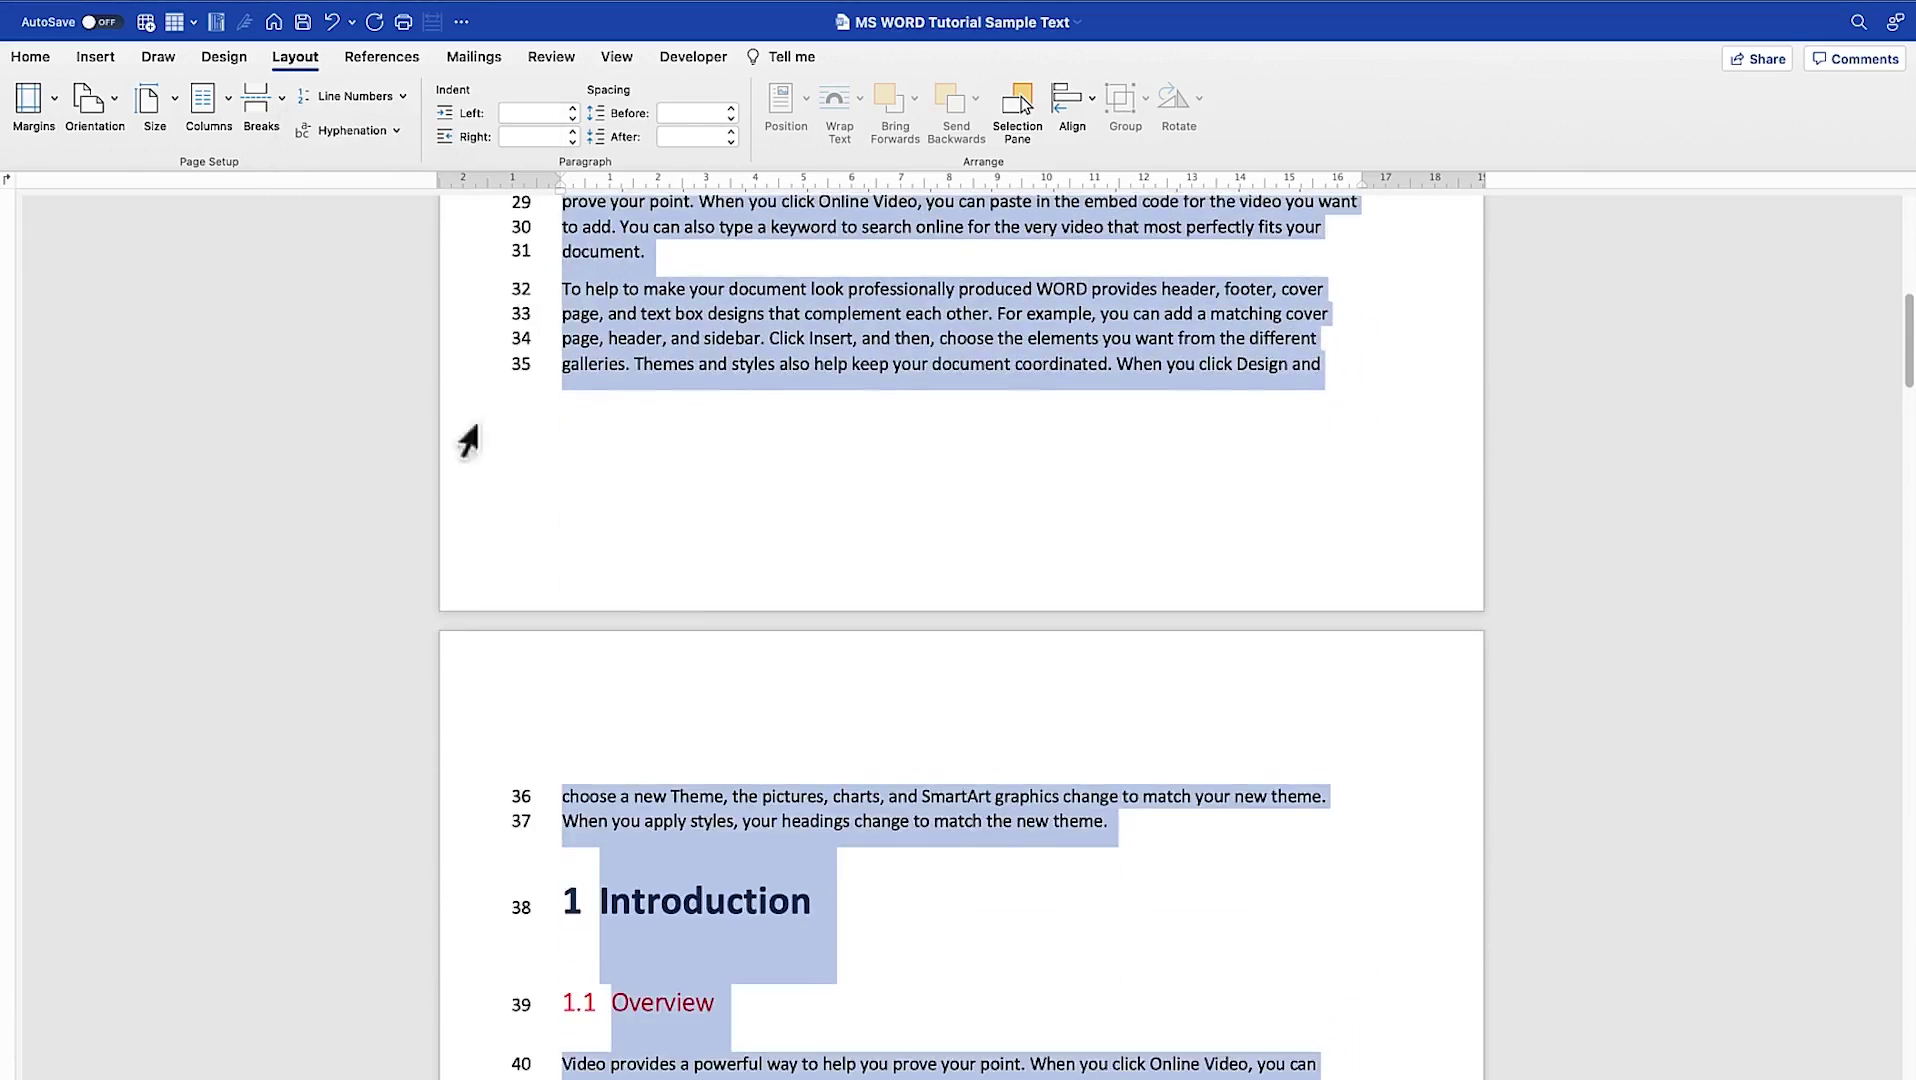
pyautogui.scroll(10, 556, 410)
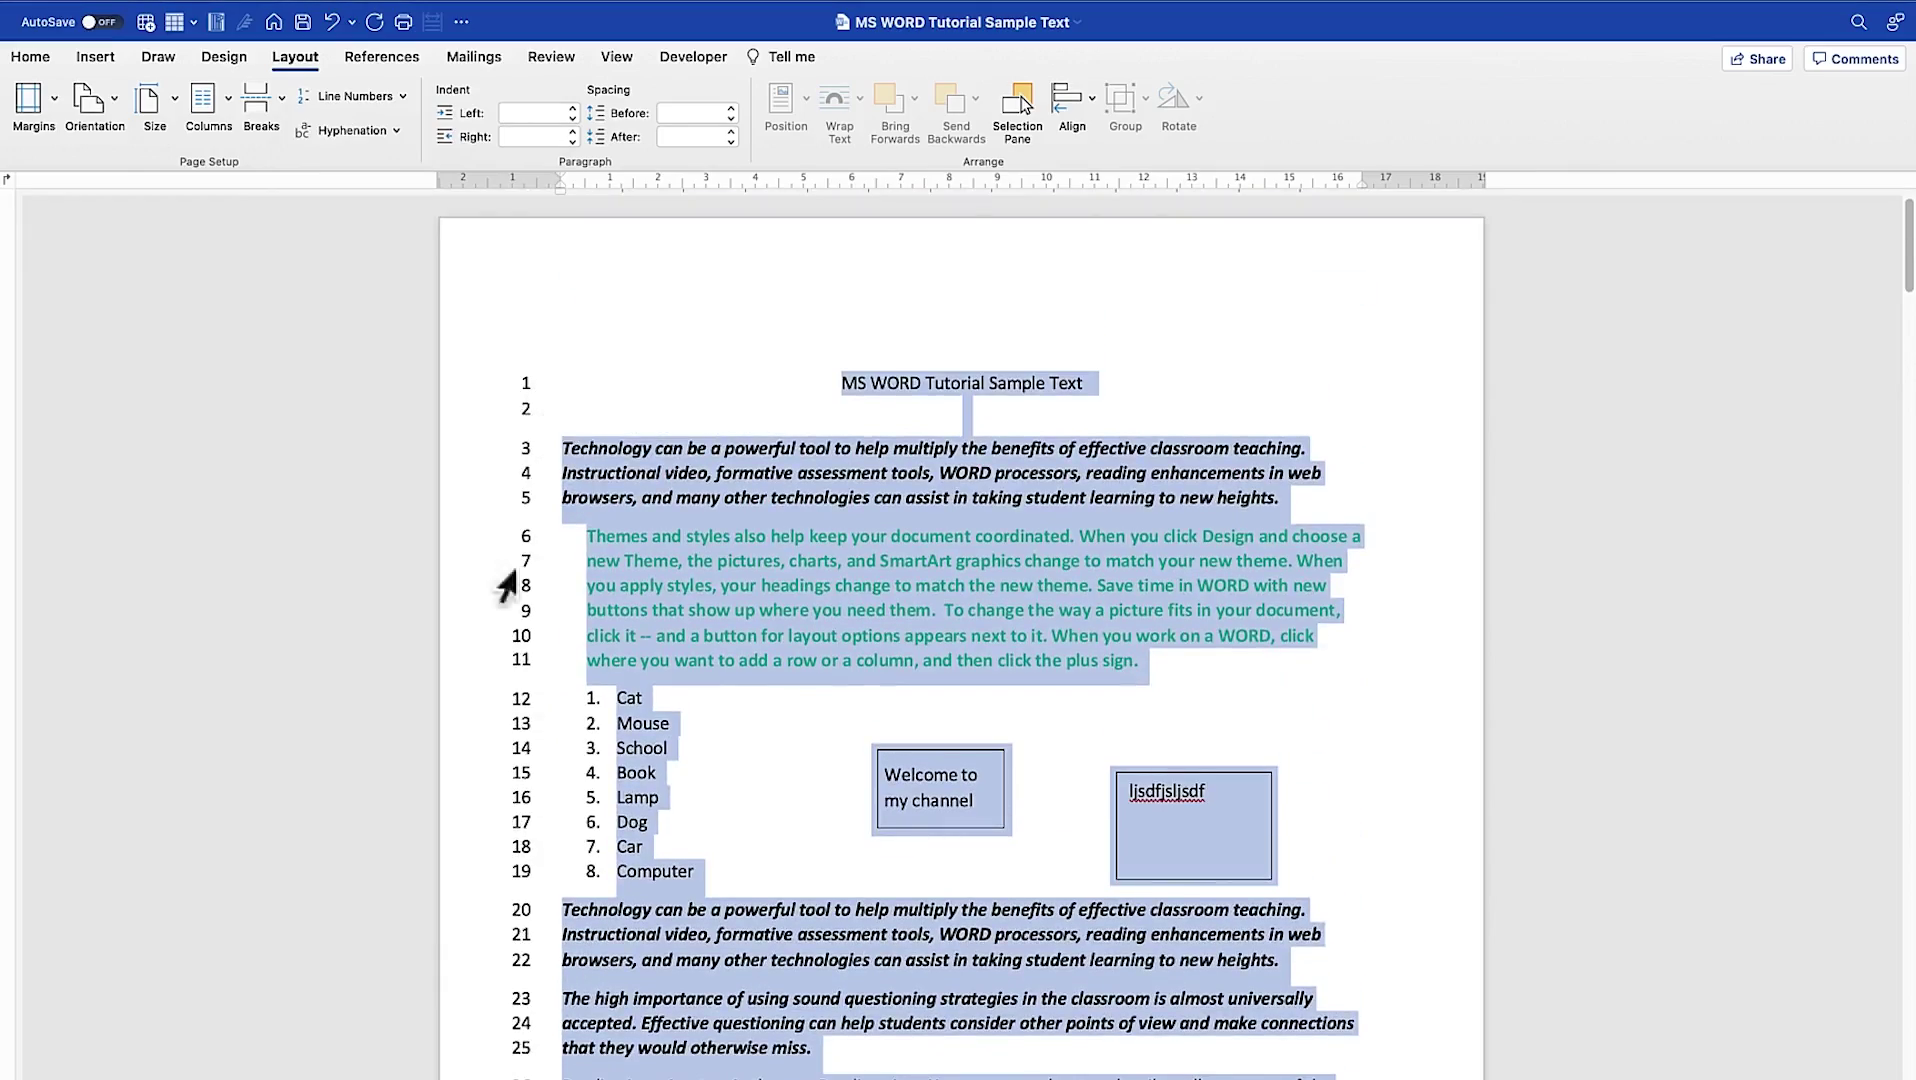
pyautogui.scroll(-4, 513, 730)
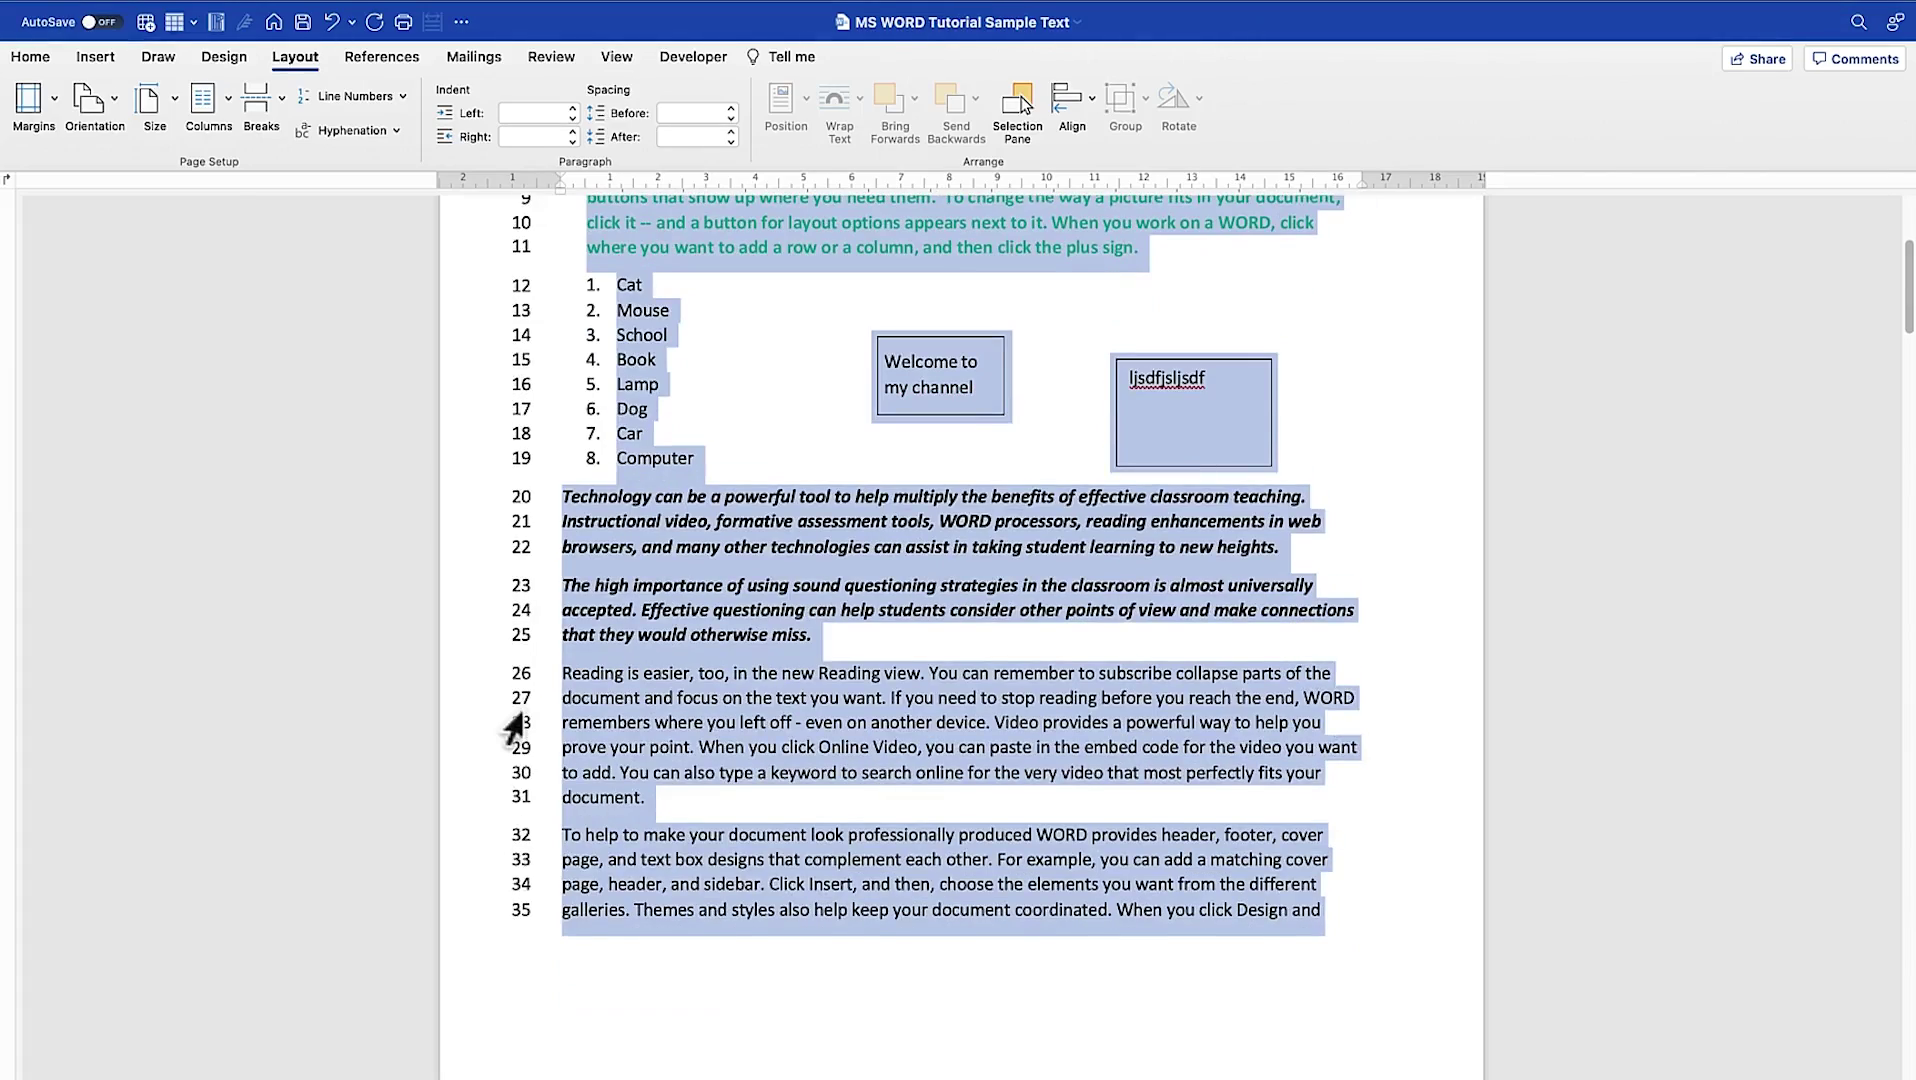
pyautogui.scroll(-10, 513, 730)
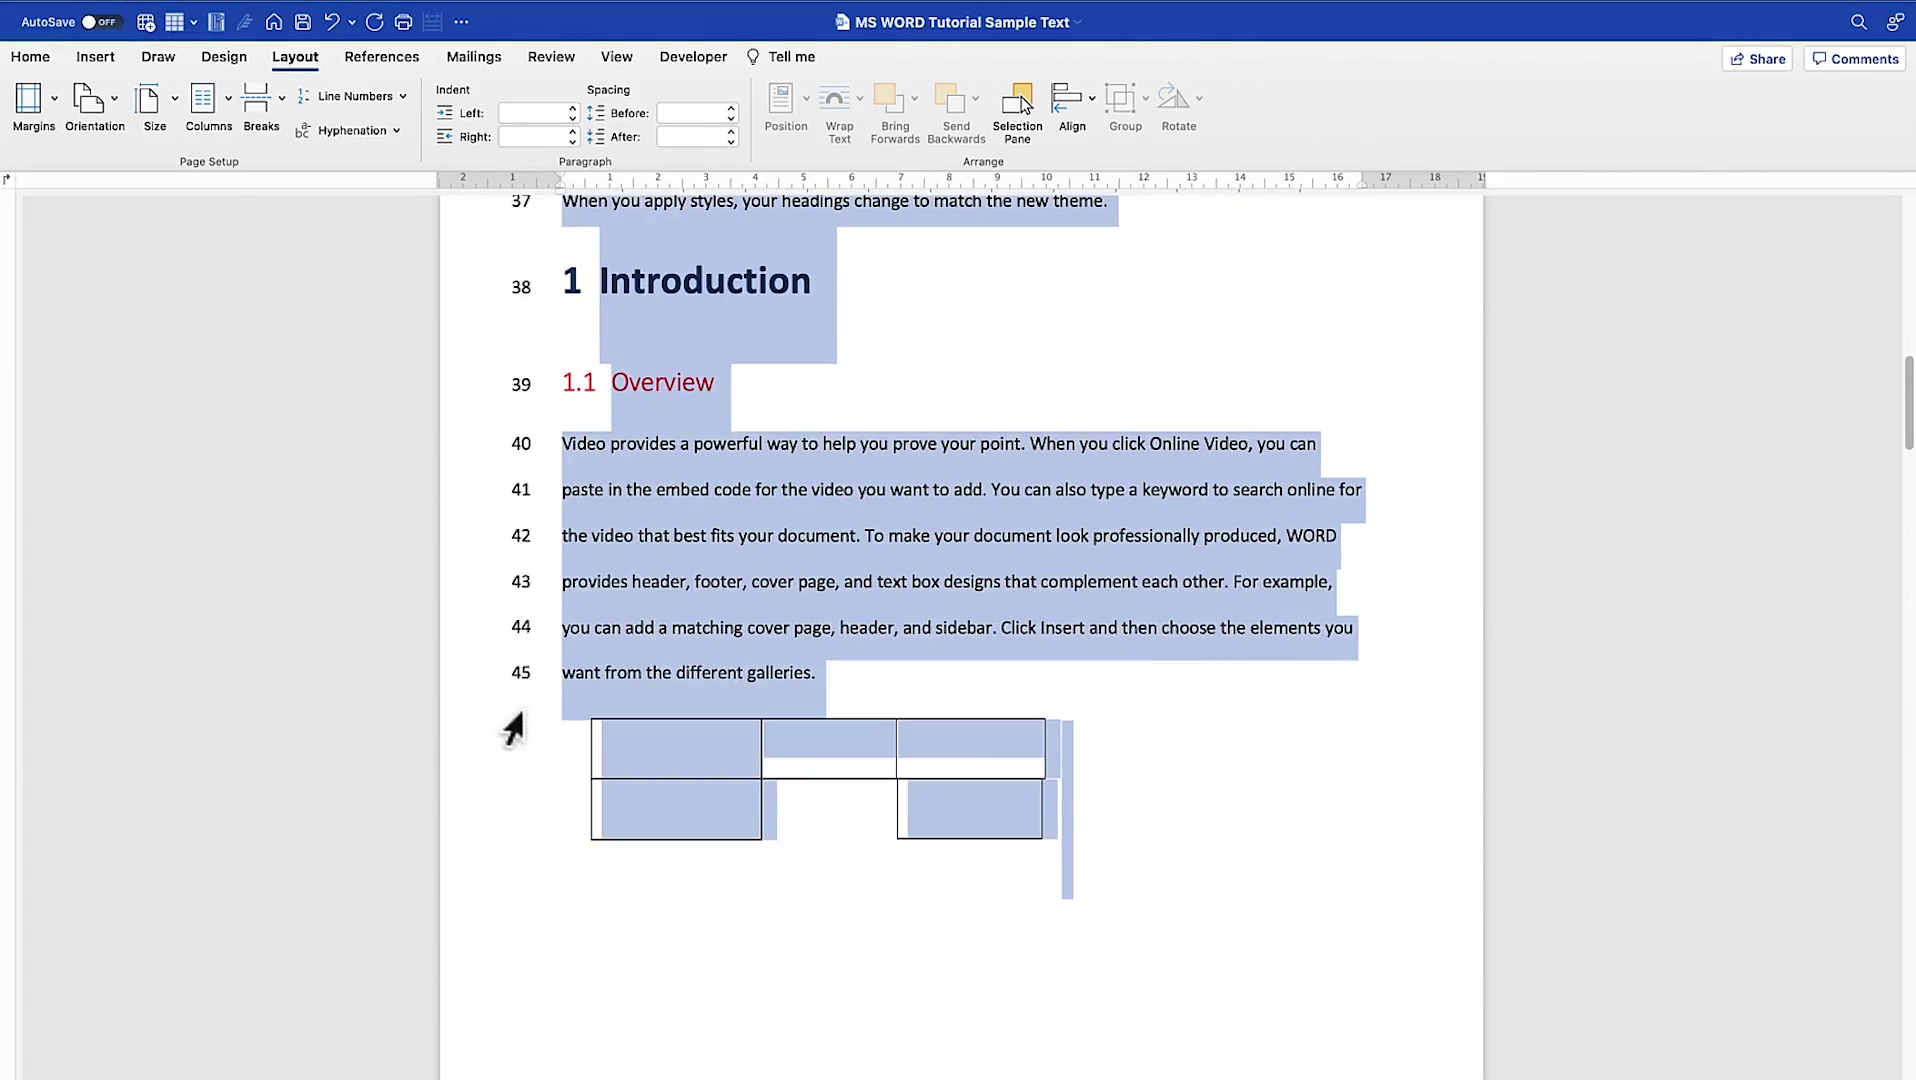
pyautogui.scroll(-10, 513, 730)
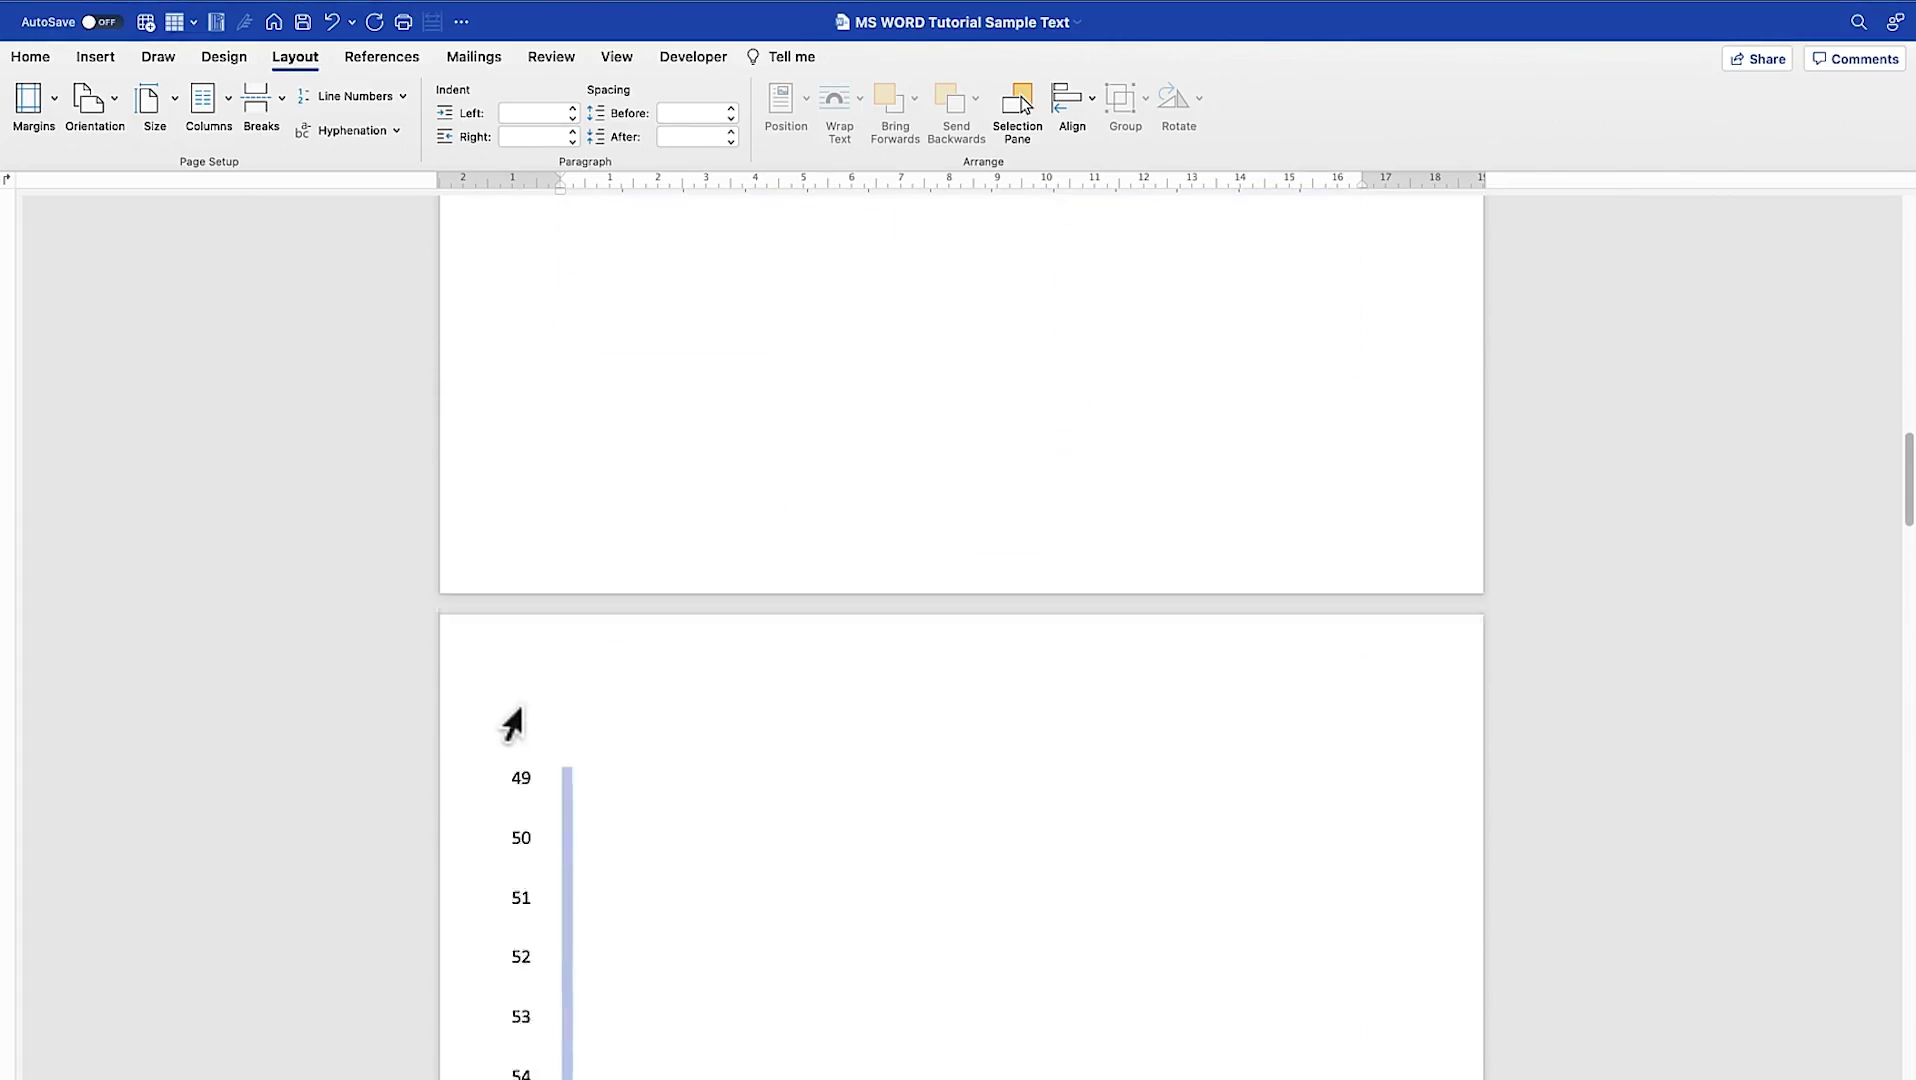
pyautogui.scroll(-5, 513, 722)
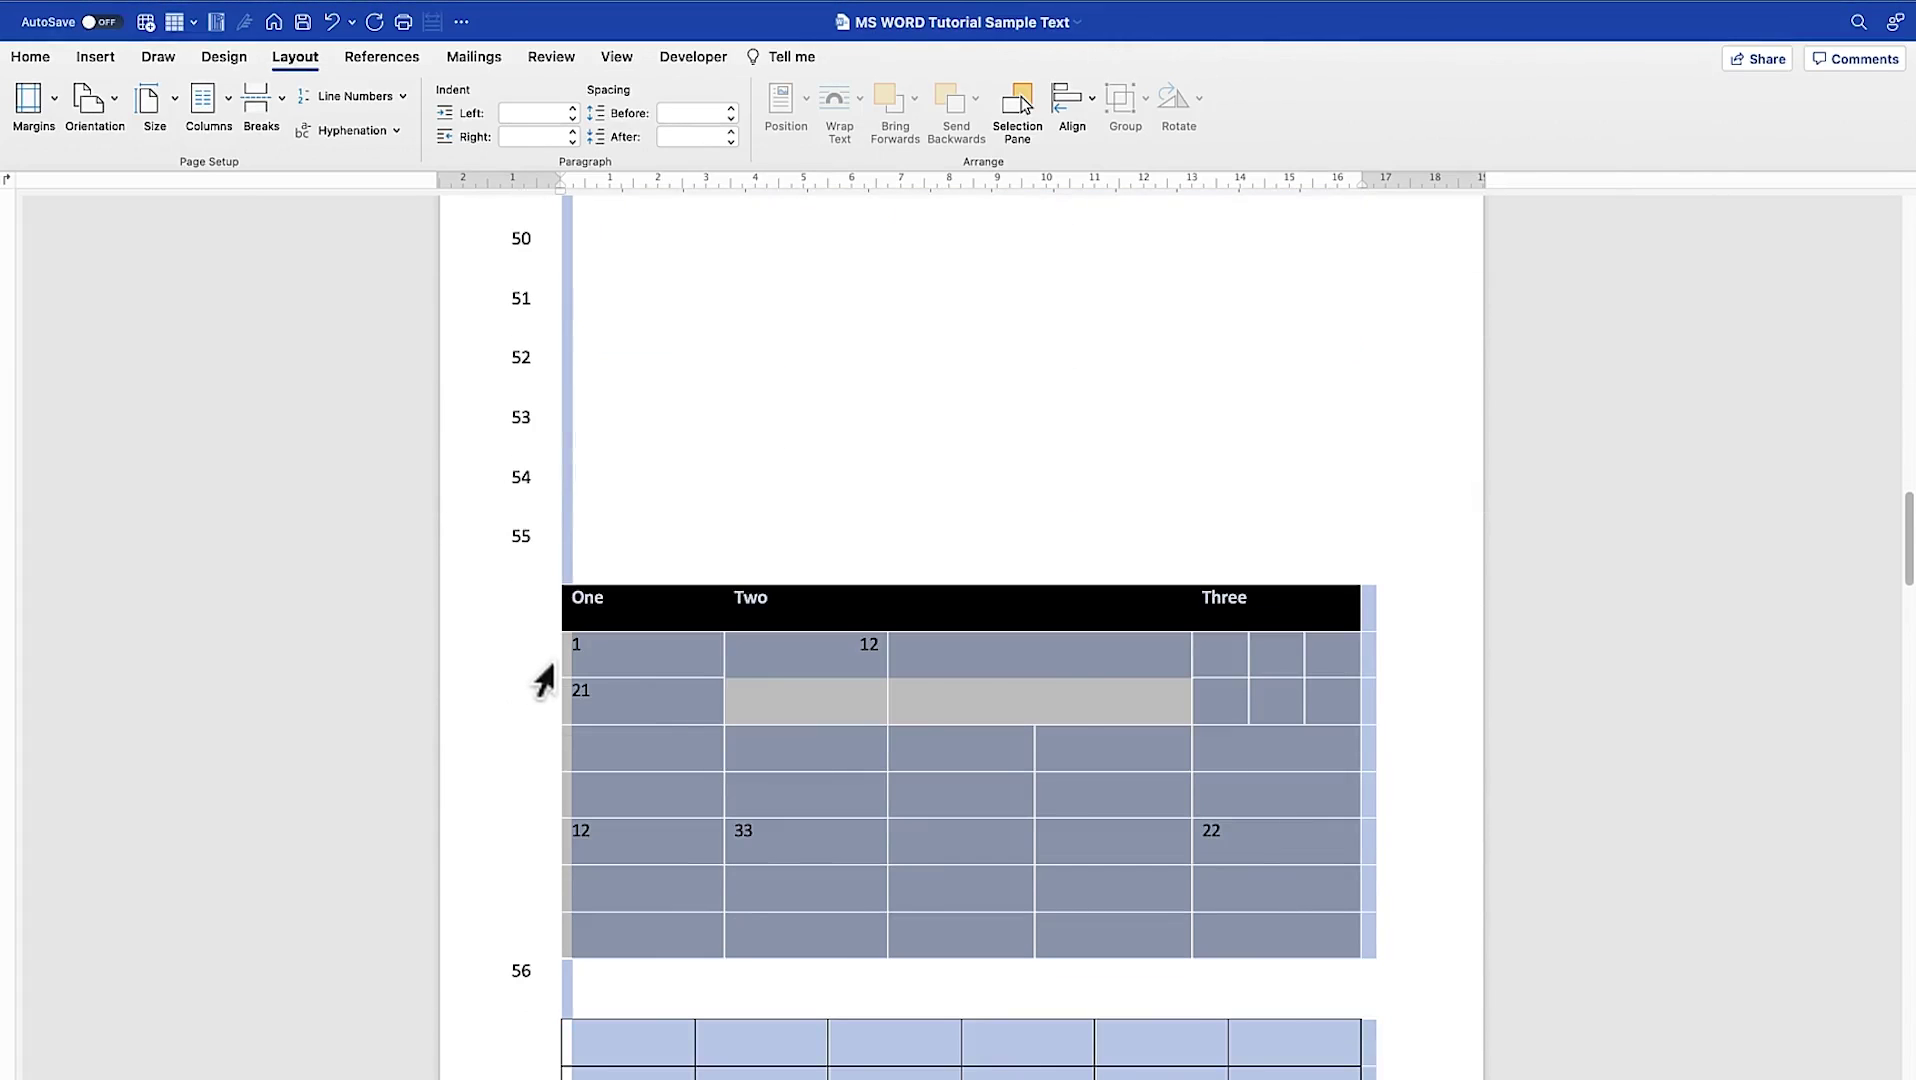
pyautogui.scroll(-8, 535, 665)
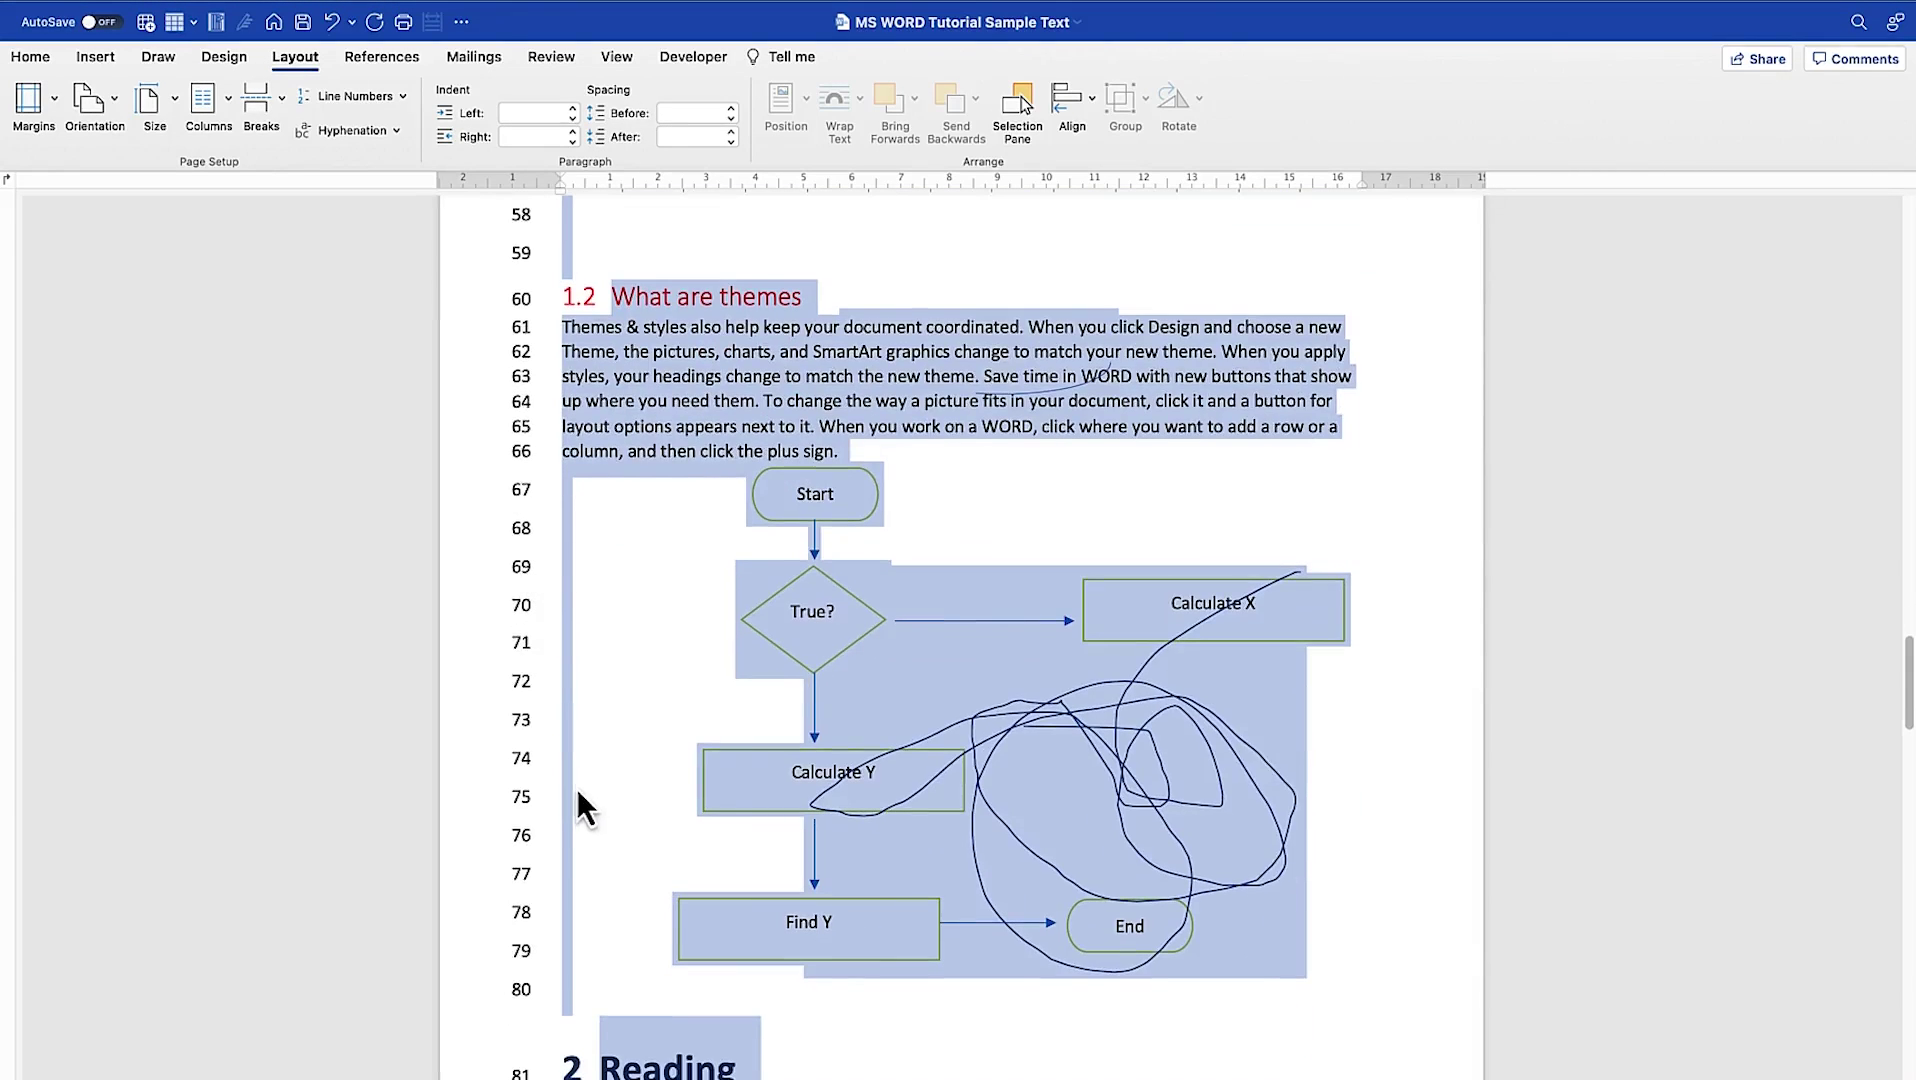
pyautogui.click(400, 97)
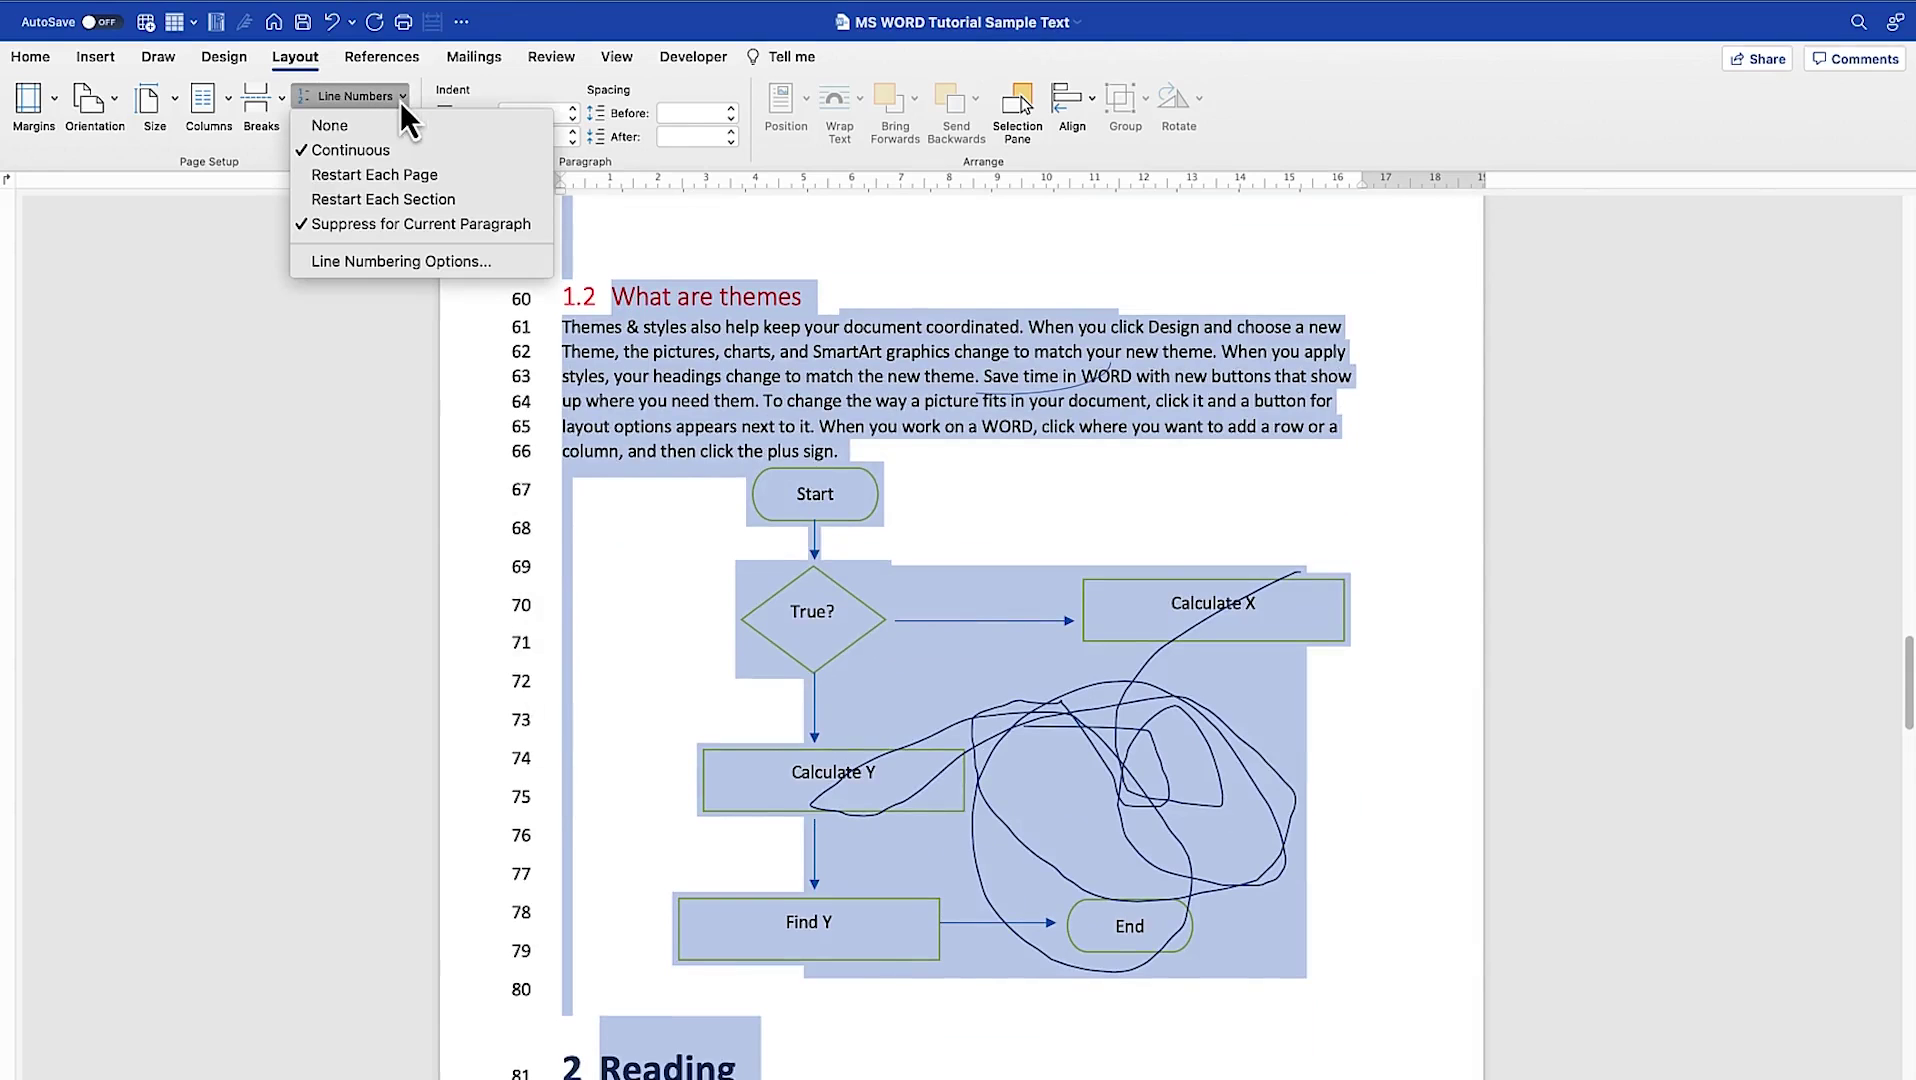
pyautogui.click(412, 175)
pyautogui.scroll(4, 692, 495)
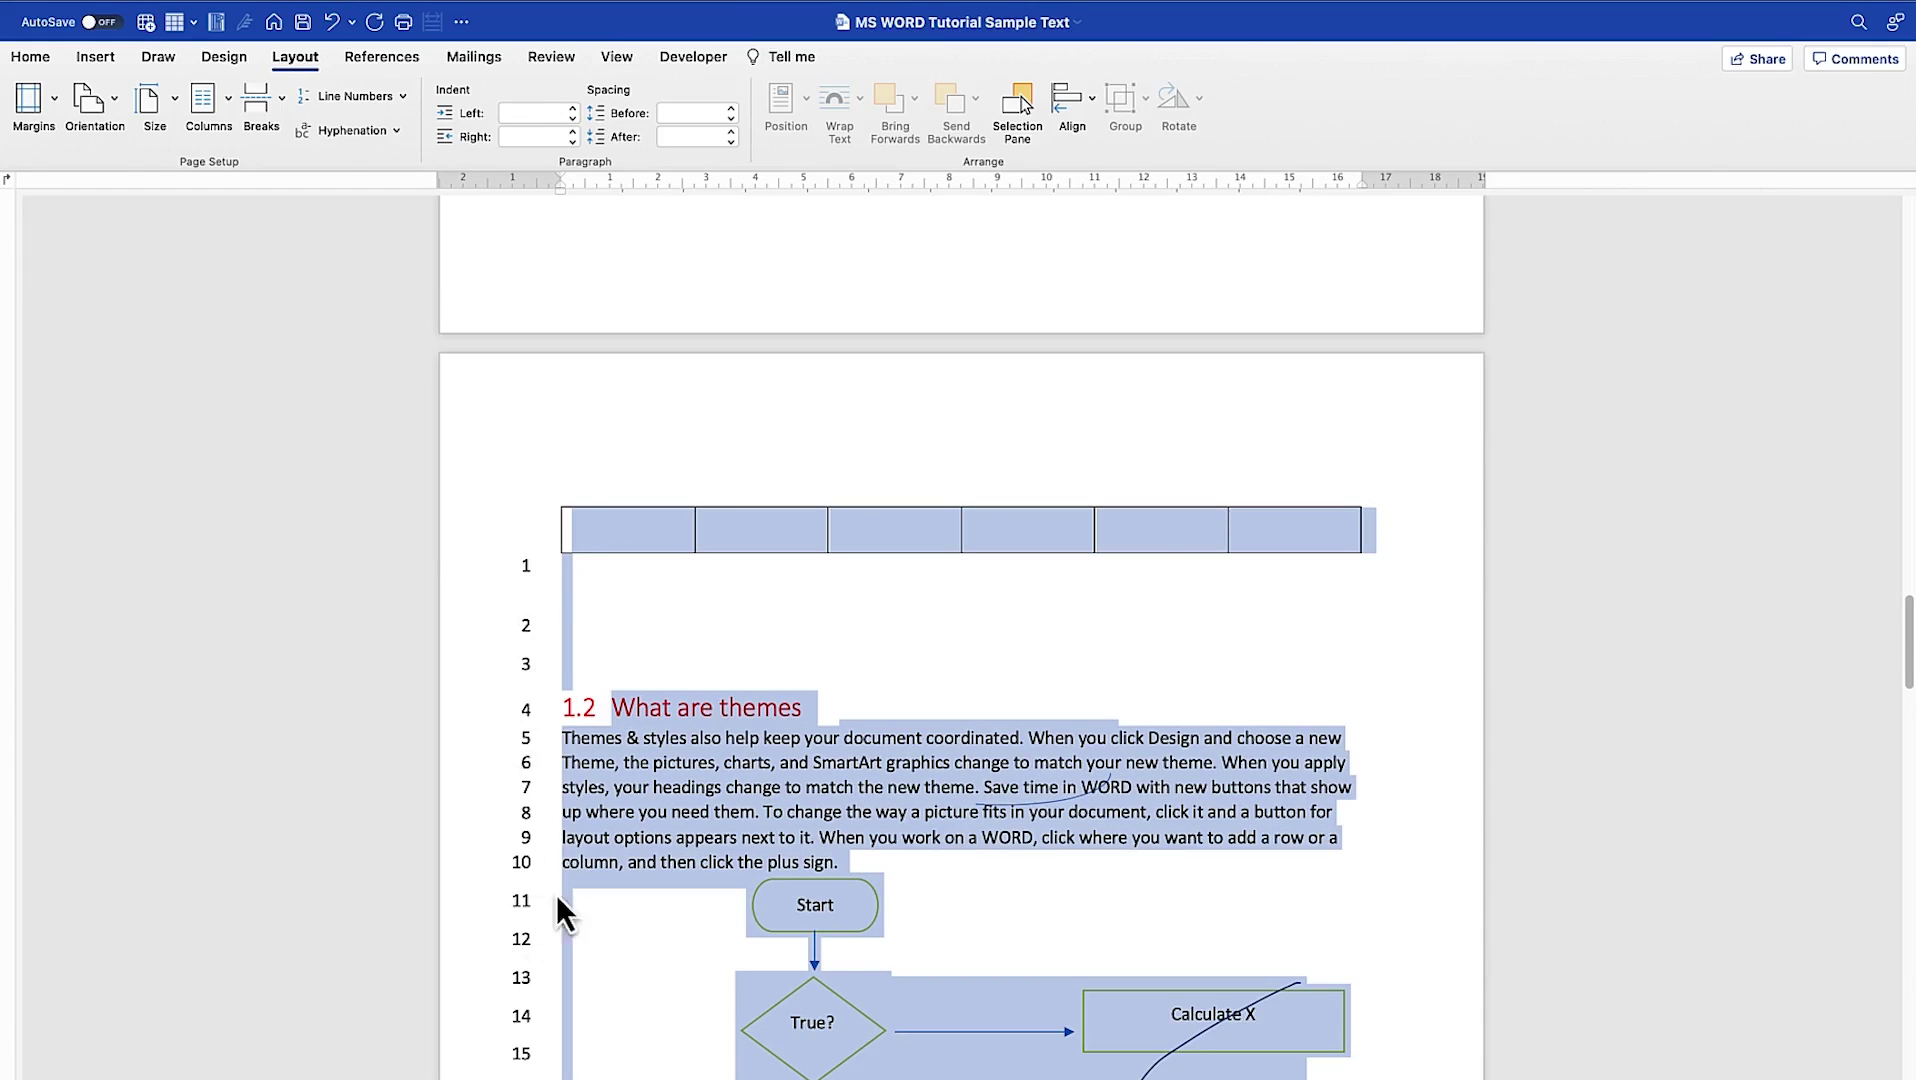
pyautogui.scroll(10, 689, 375)
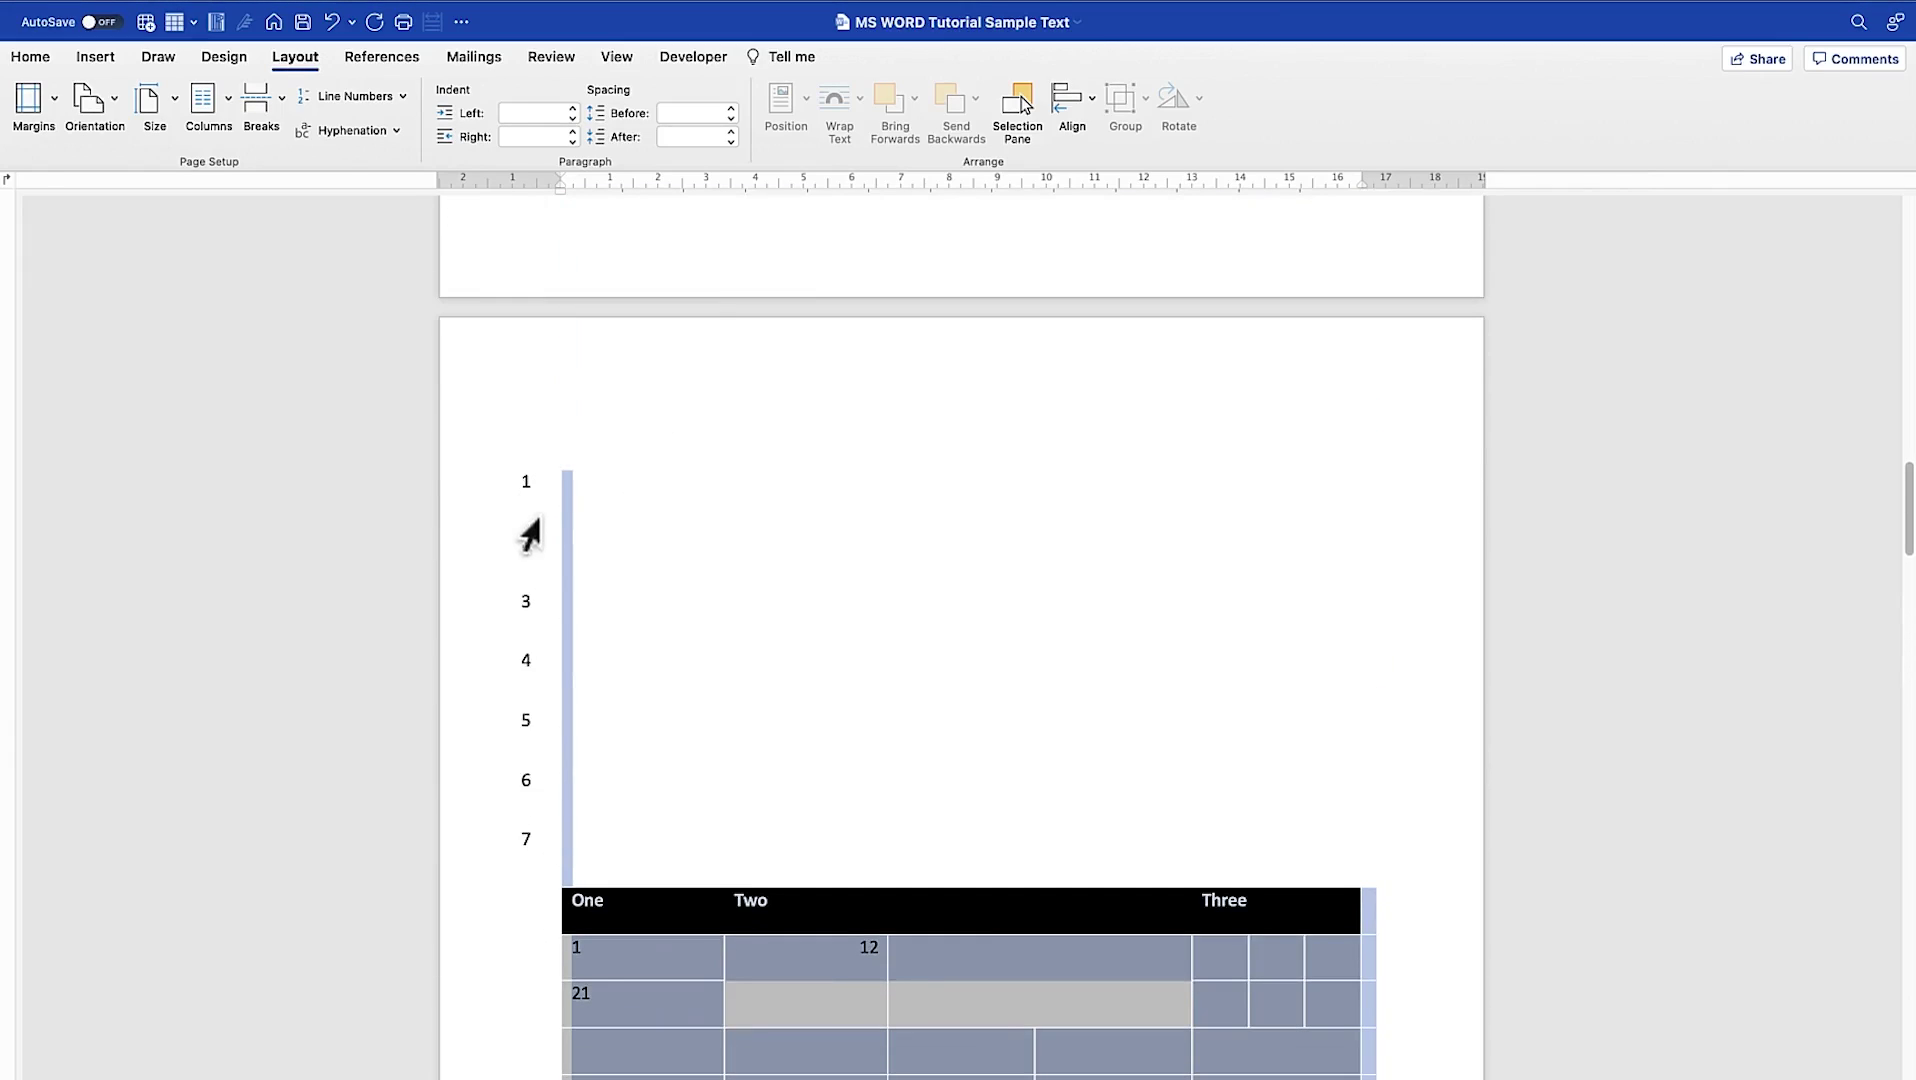
pyautogui.scroll(-3, 670, 370)
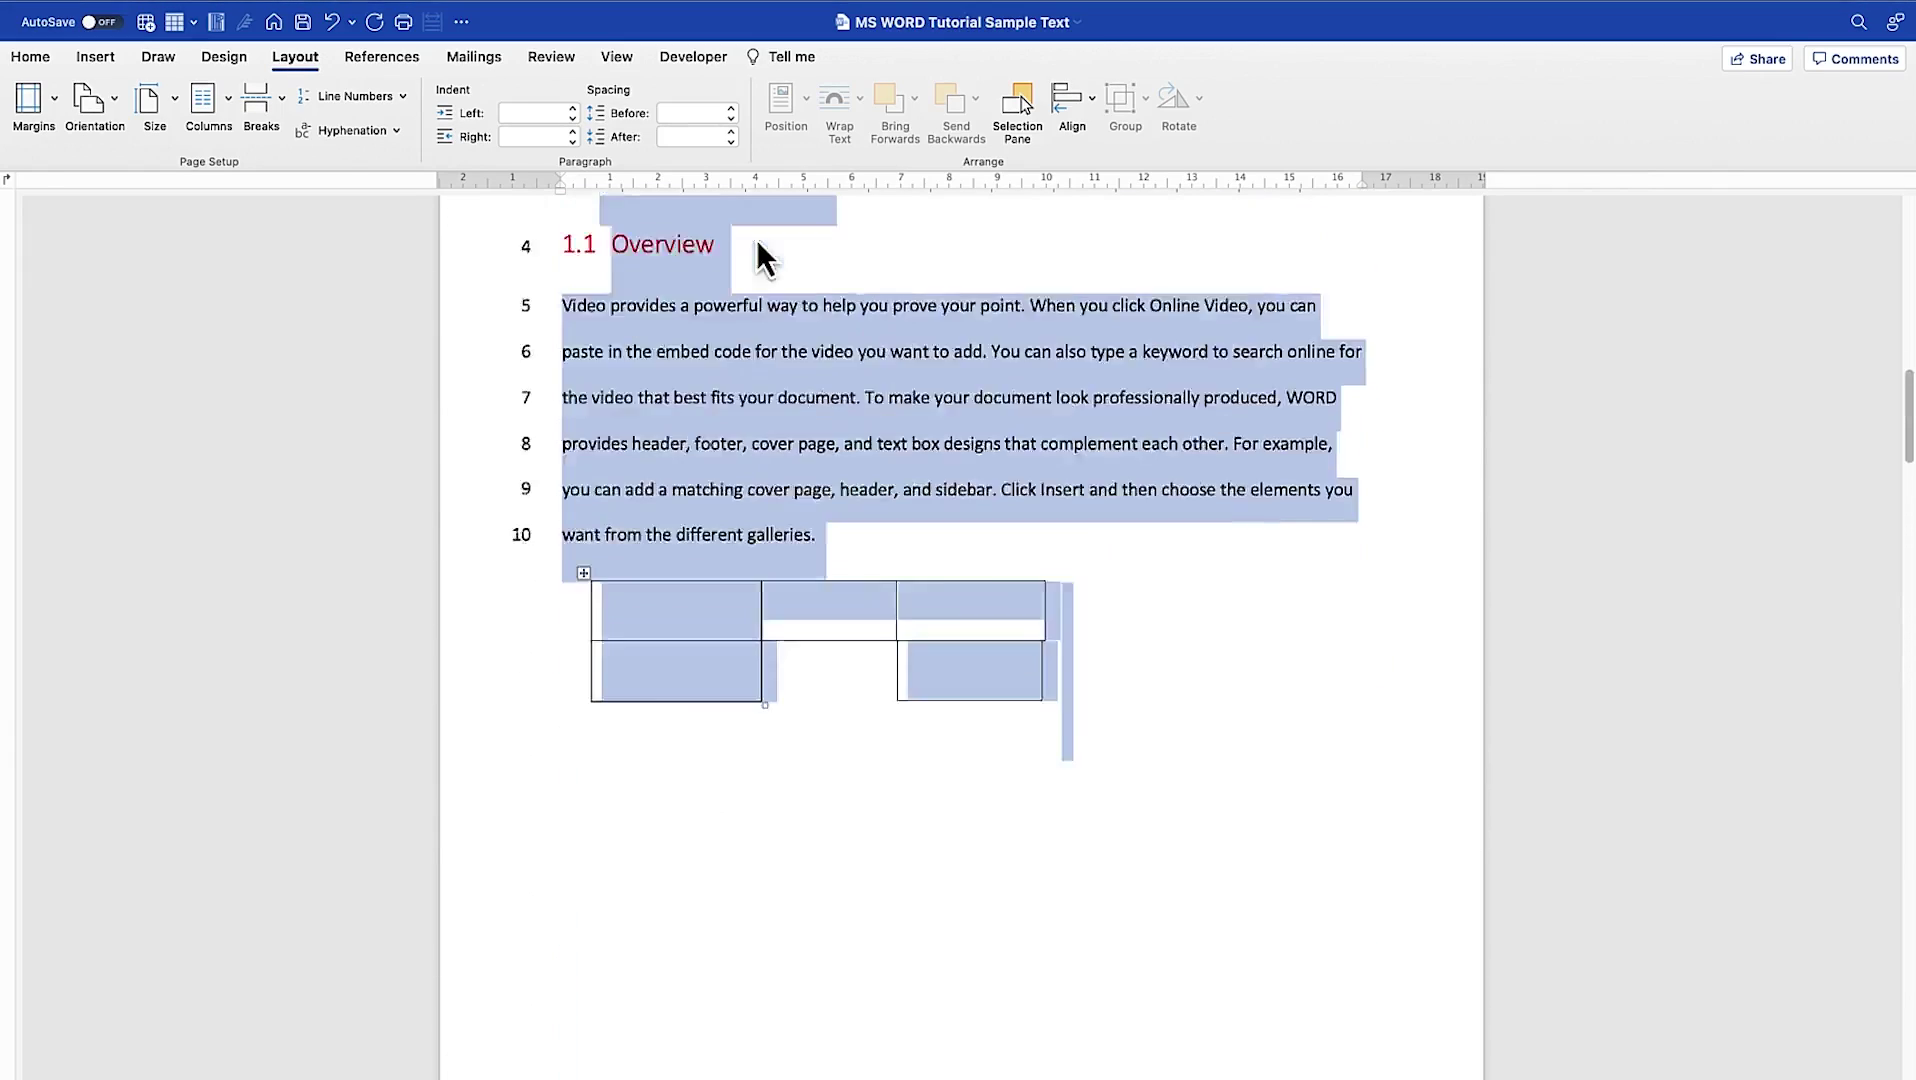
pyautogui.scroll(5, 756, 256)
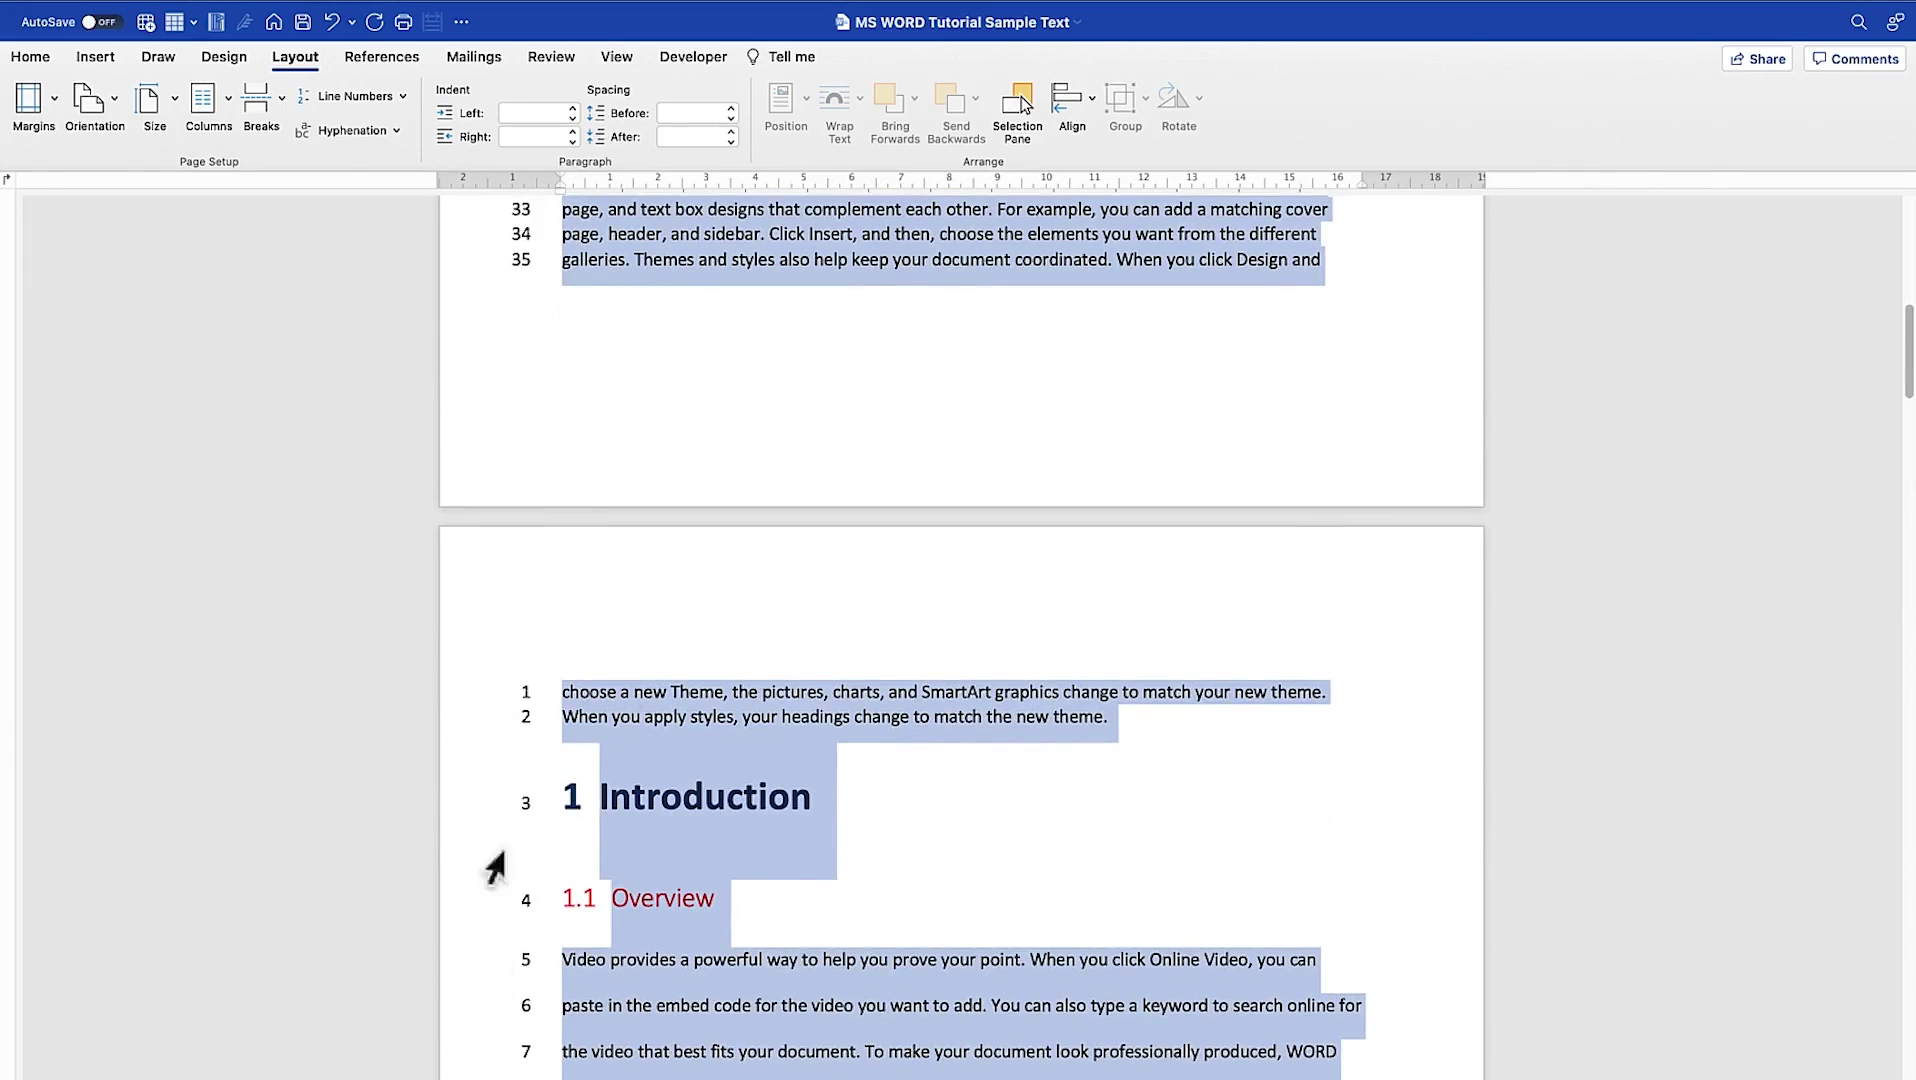
pyautogui.scroll(15, 672, 650)
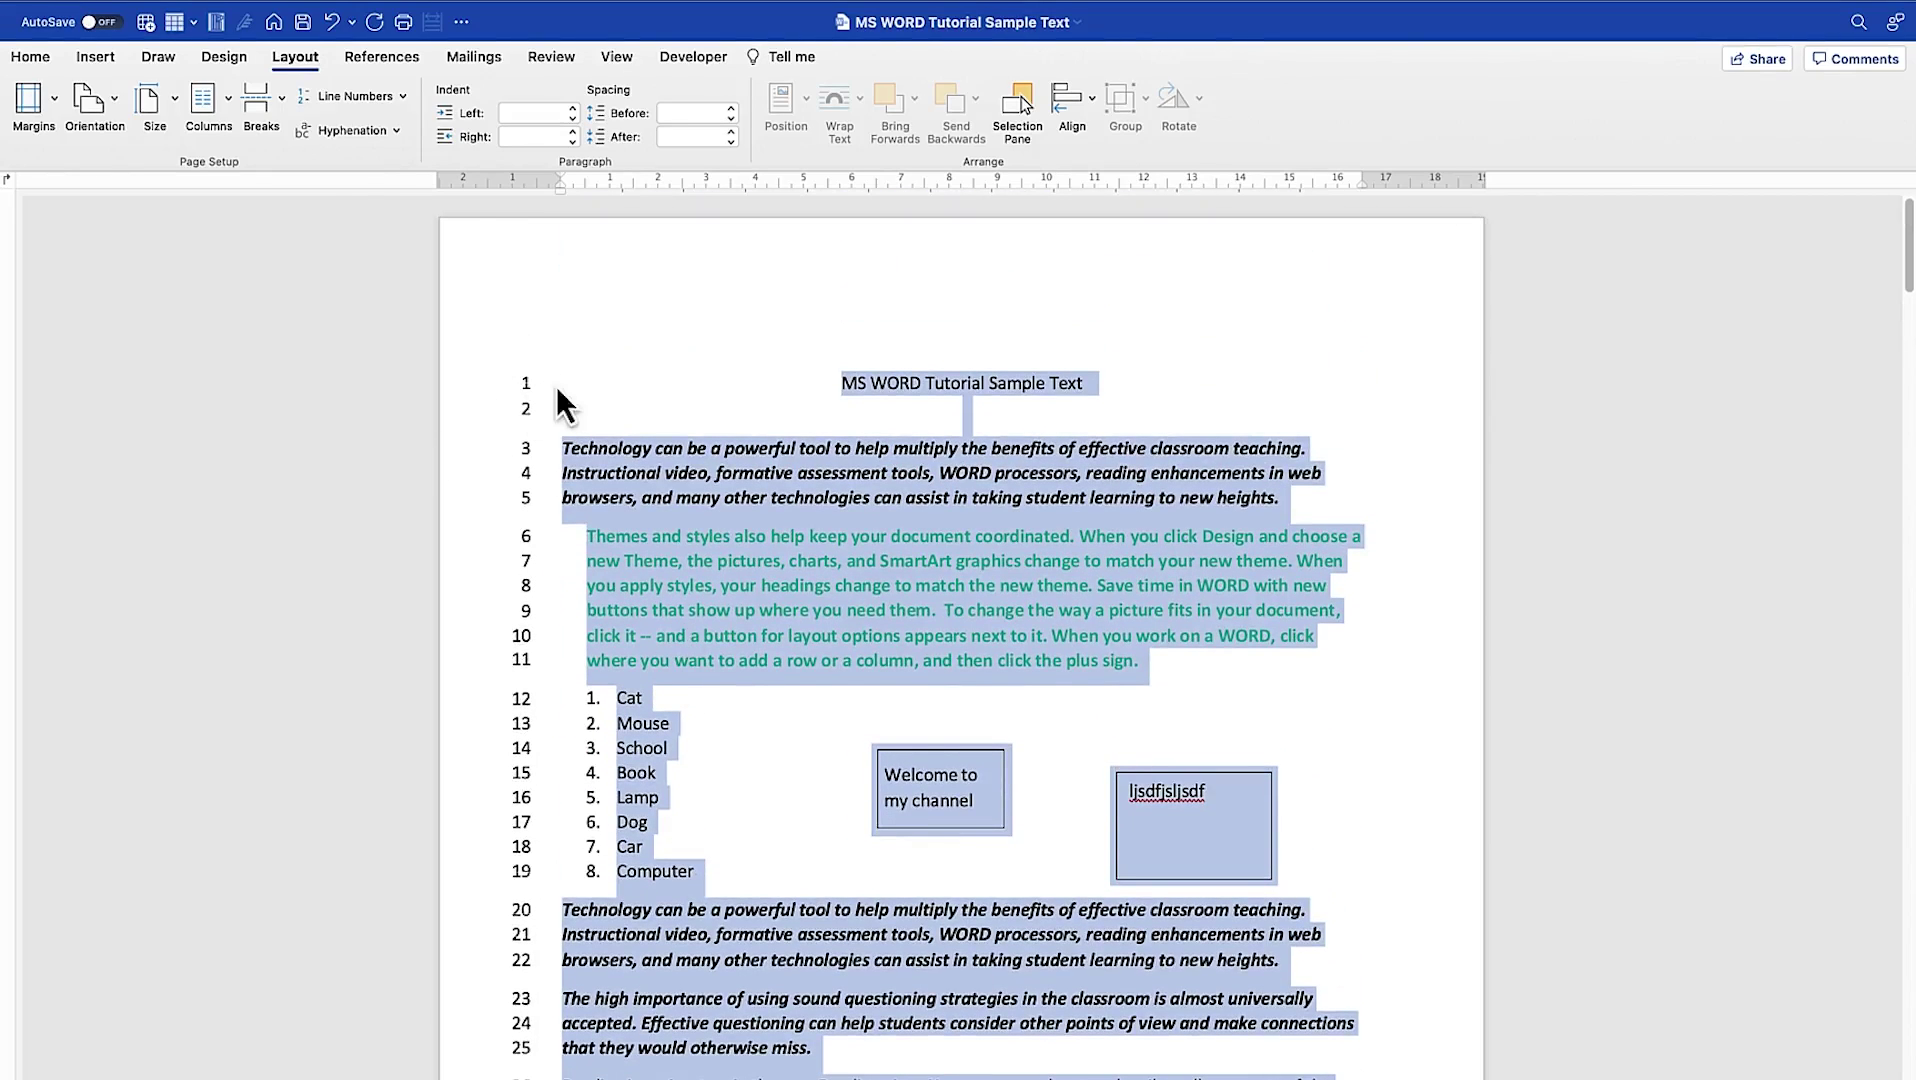
# - Apply continuous line numbering across pages and scroll down to check it
pyautogui.click(376, 97)
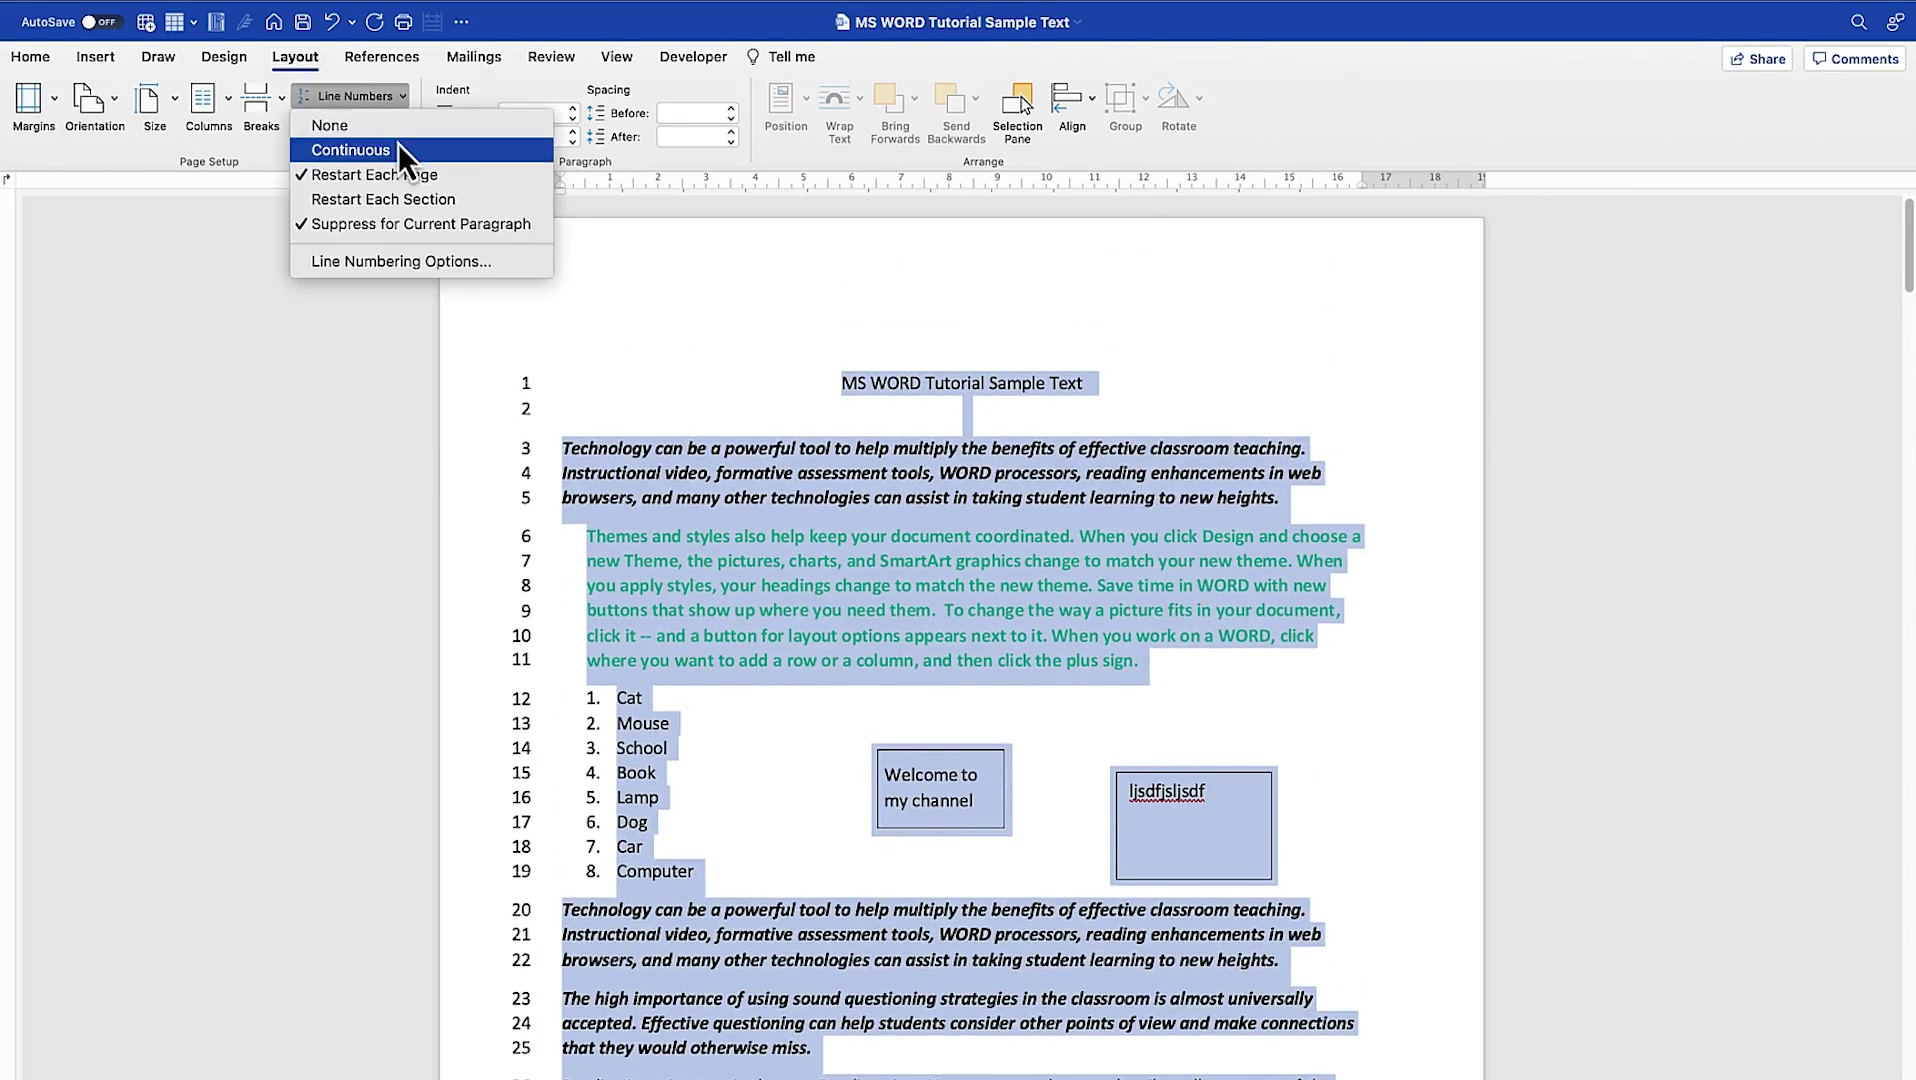
pyautogui.click(398, 148)
pyautogui.scroll(-7, 605, 597)
pyautogui.scroll(-2, 605, 597)
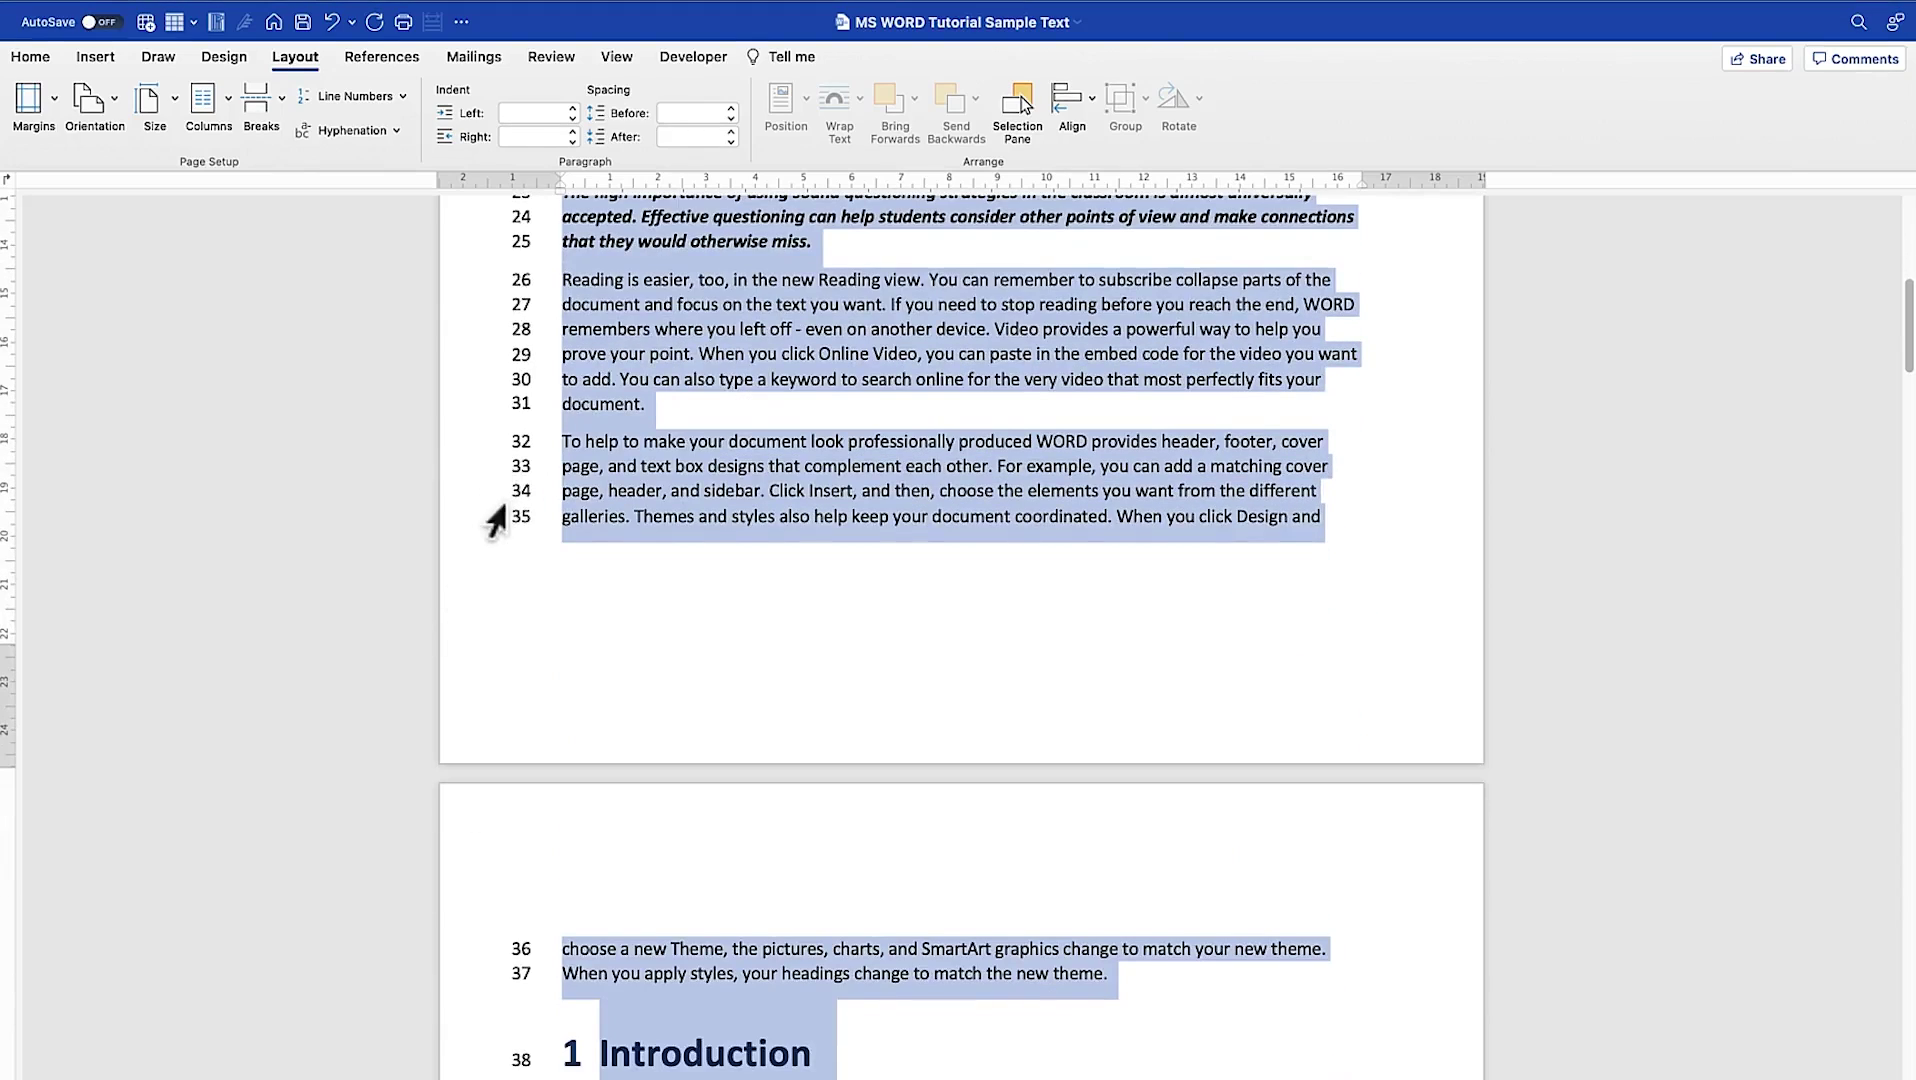
# - Switch line numbering to Restart Each Section so the next section counts from 1
pyautogui.click(389, 96)
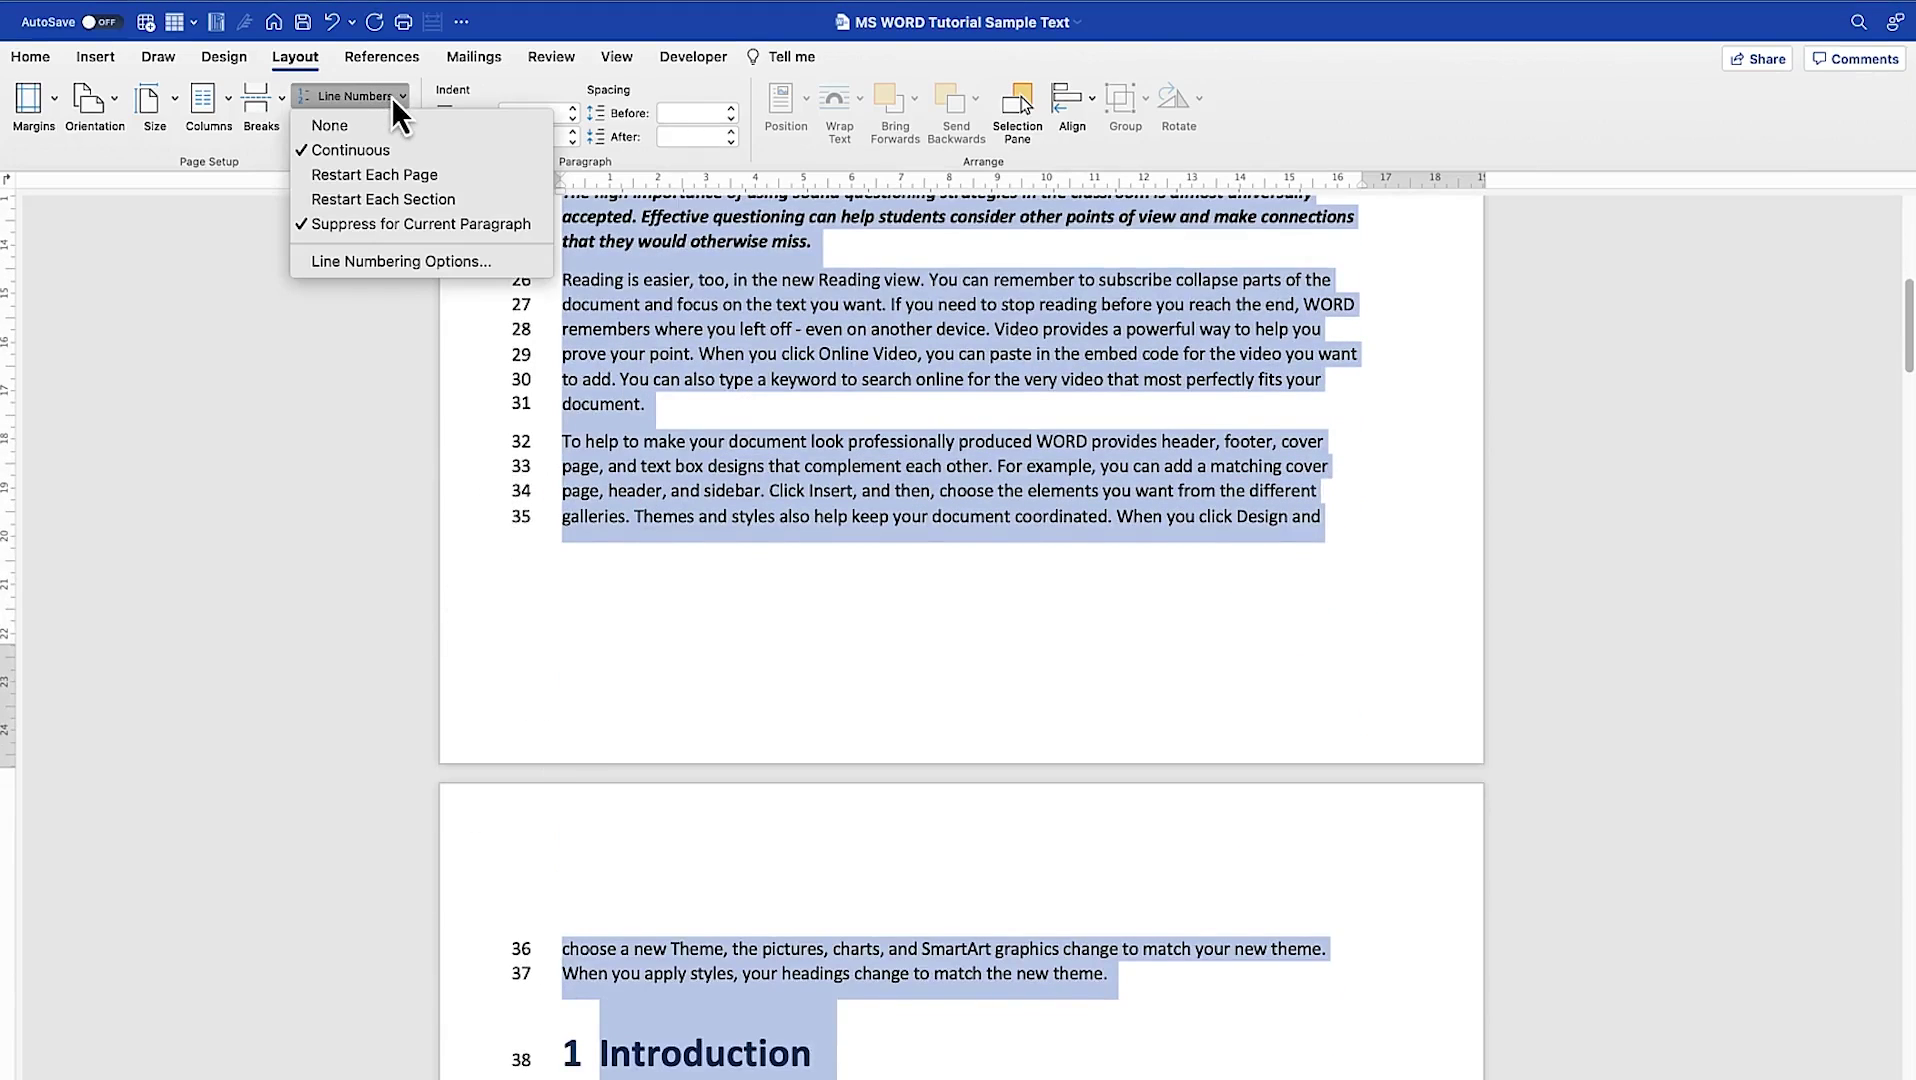
pyautogui.click(406, 200)
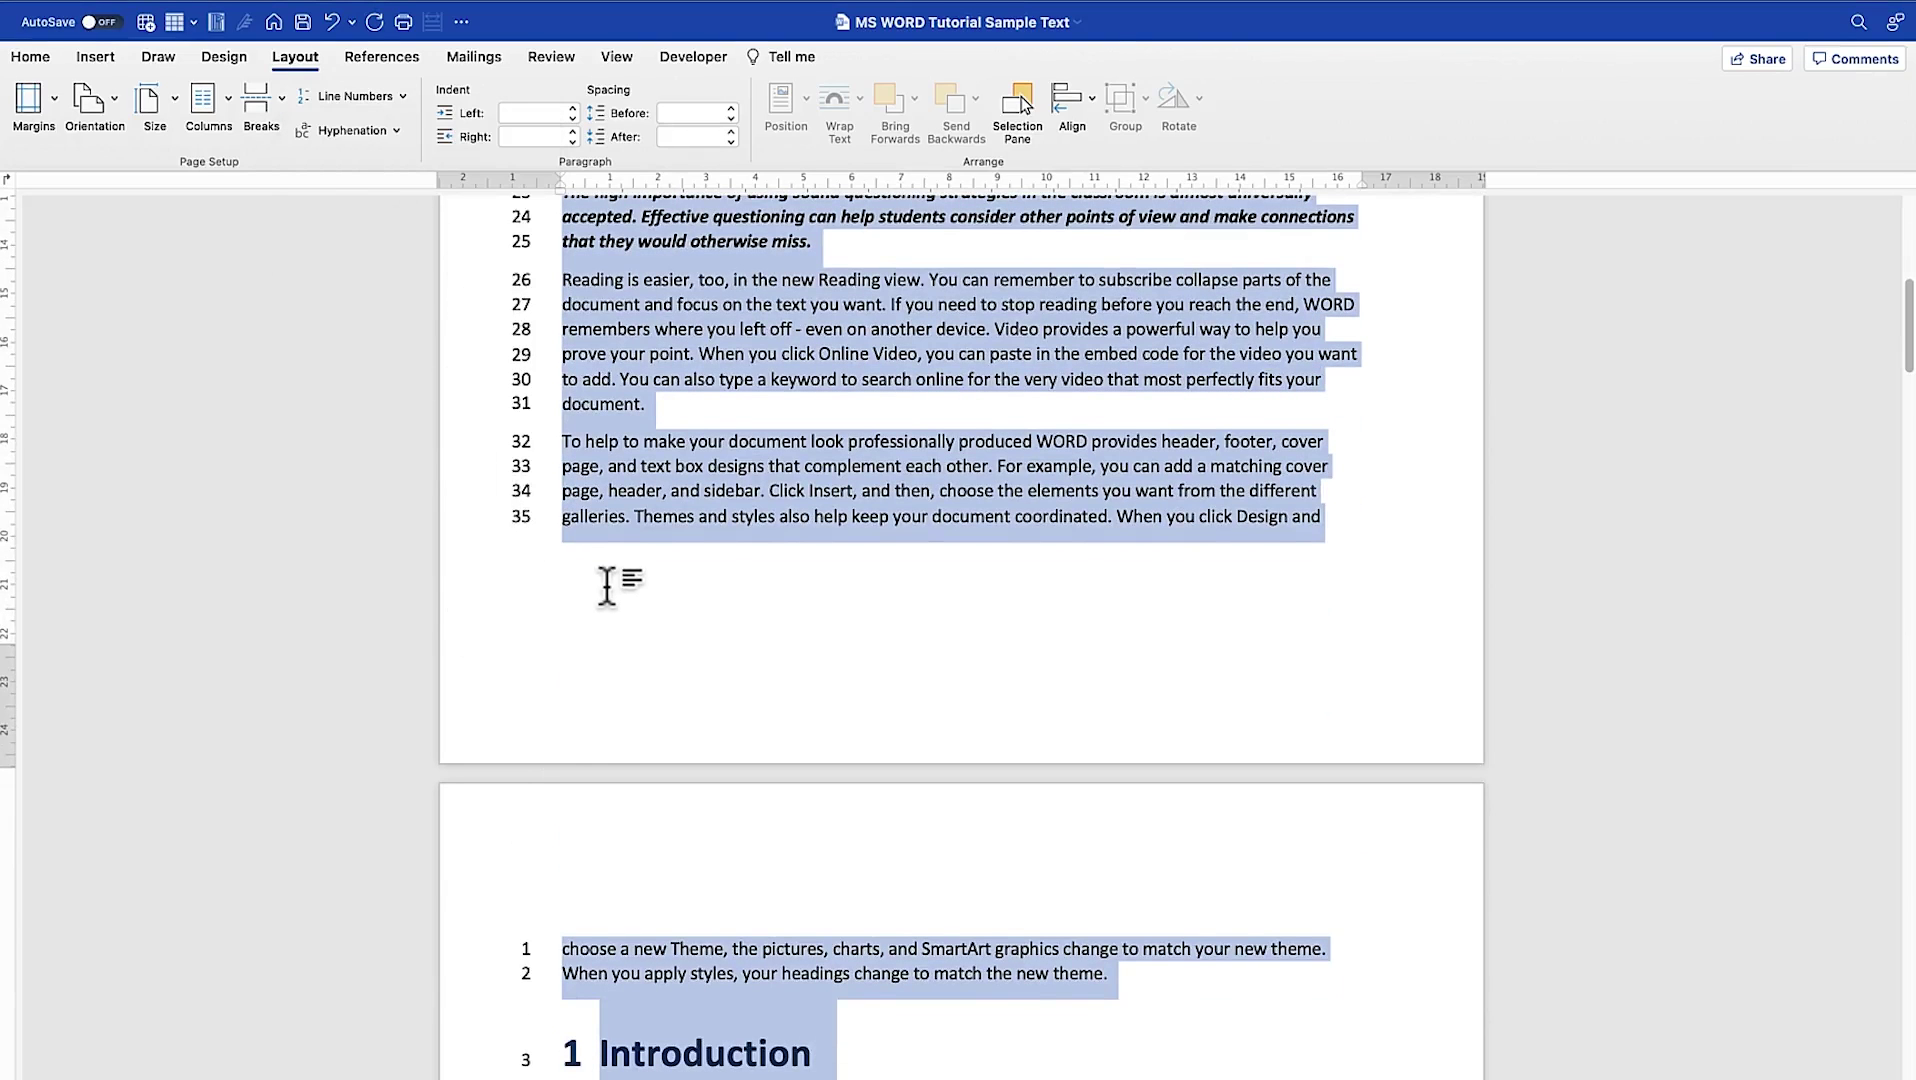
pyautogui.scroll(6, 605, 515)
pyautogui.scroll(2, 605, 510)
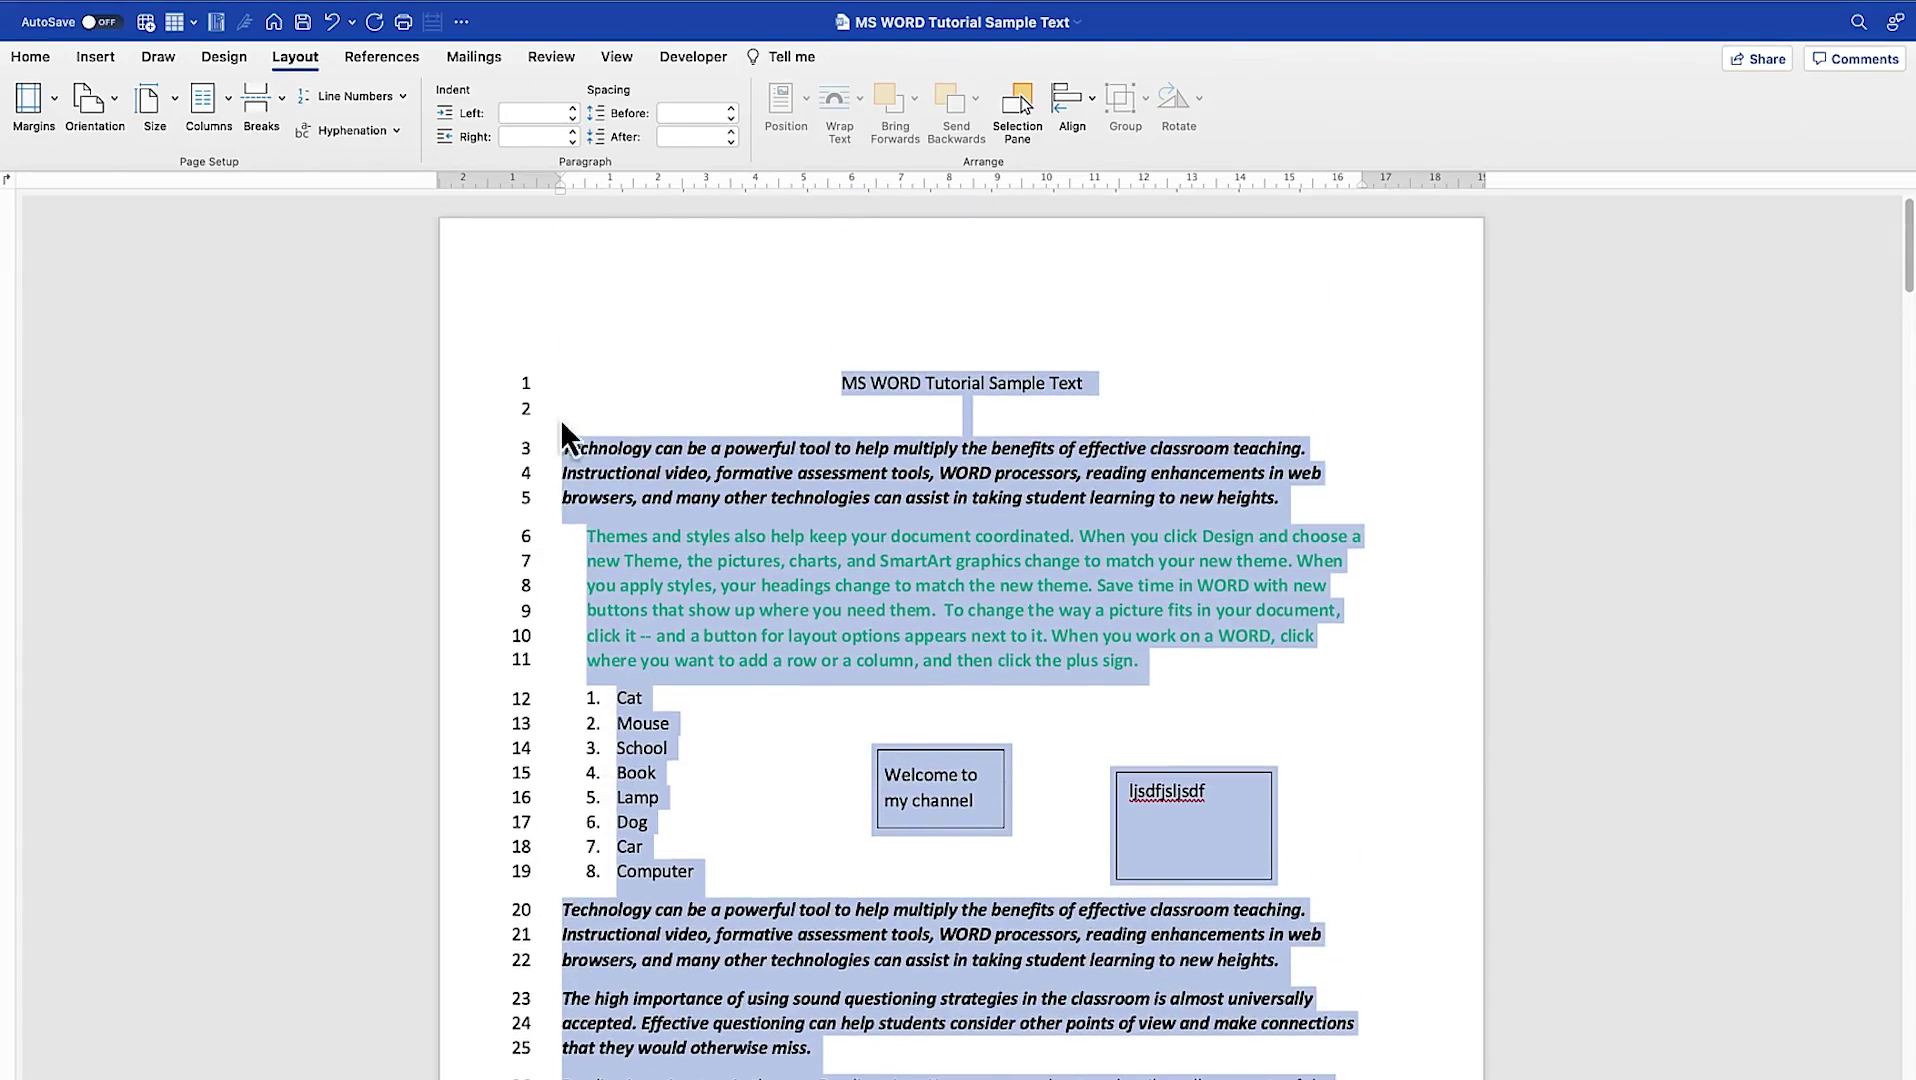
pyautogui.click(403, 106)
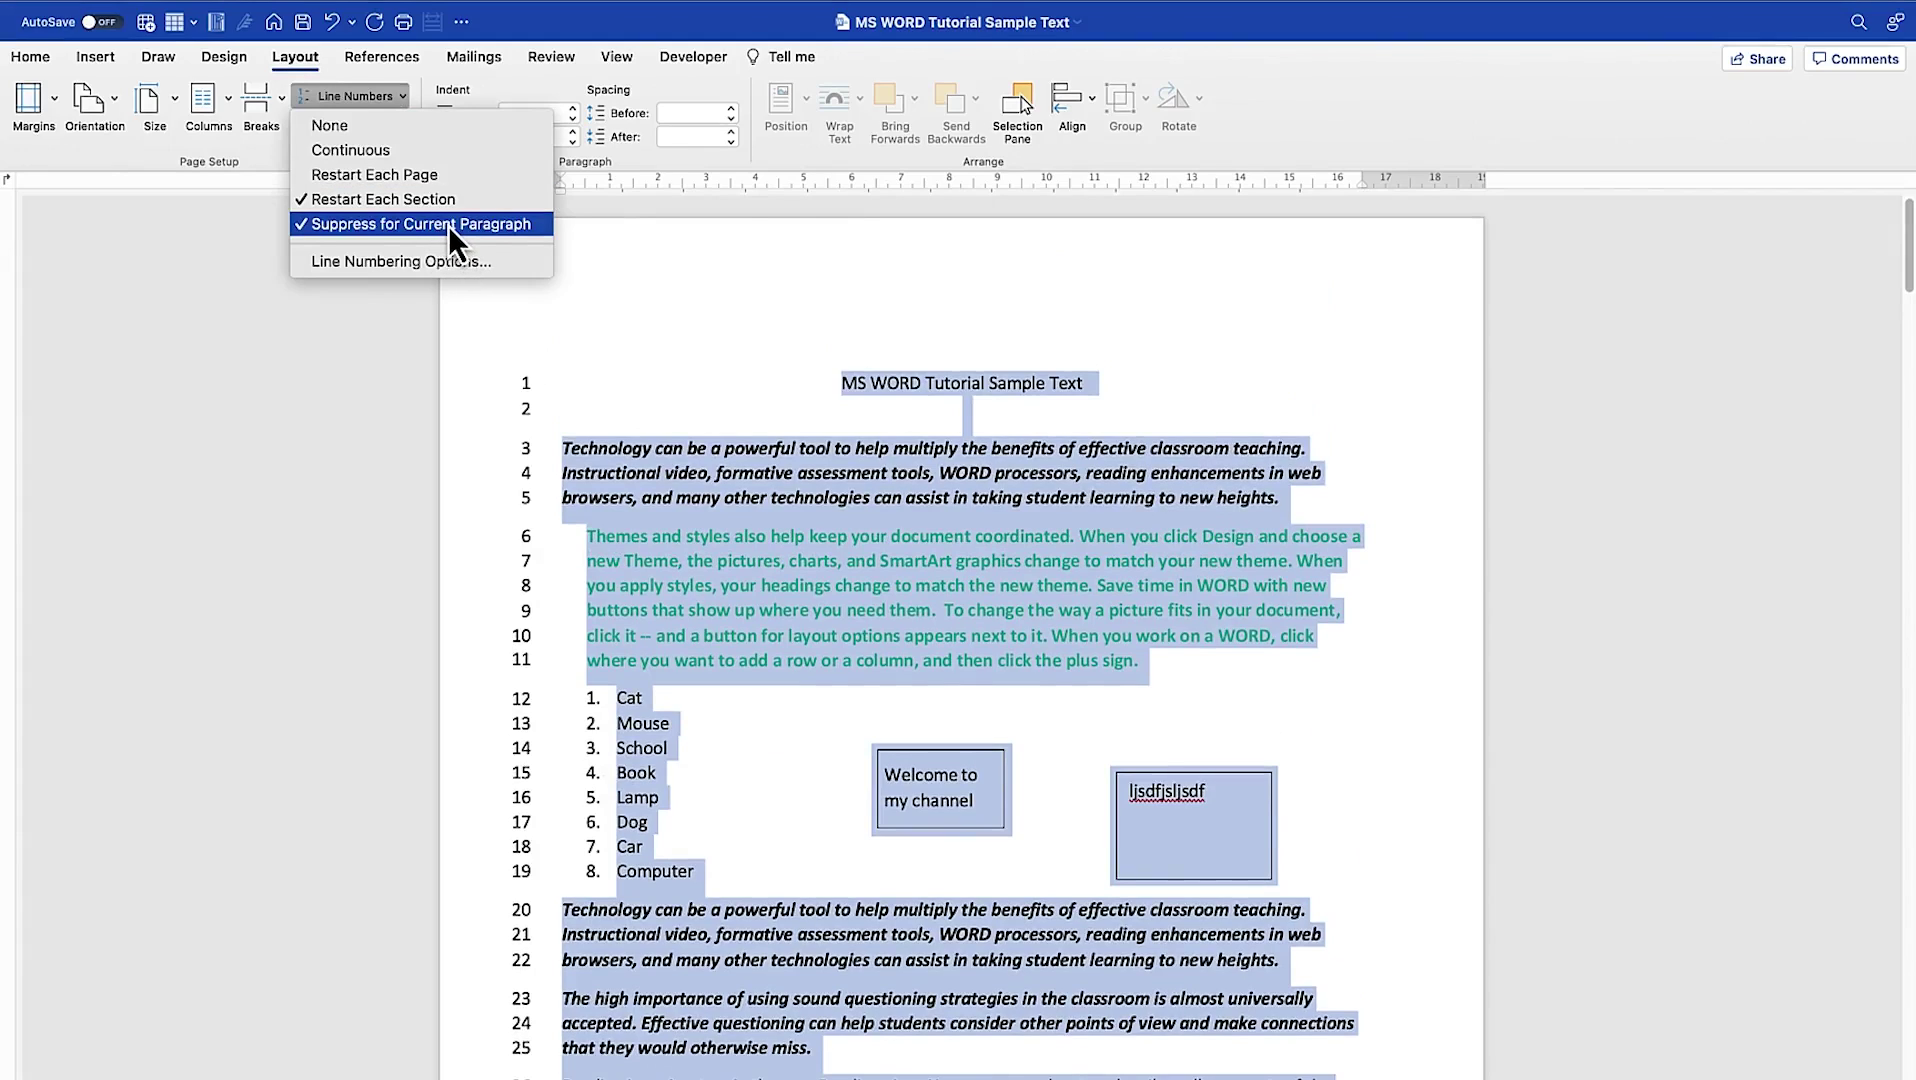
pyautogui.click(388, 262)
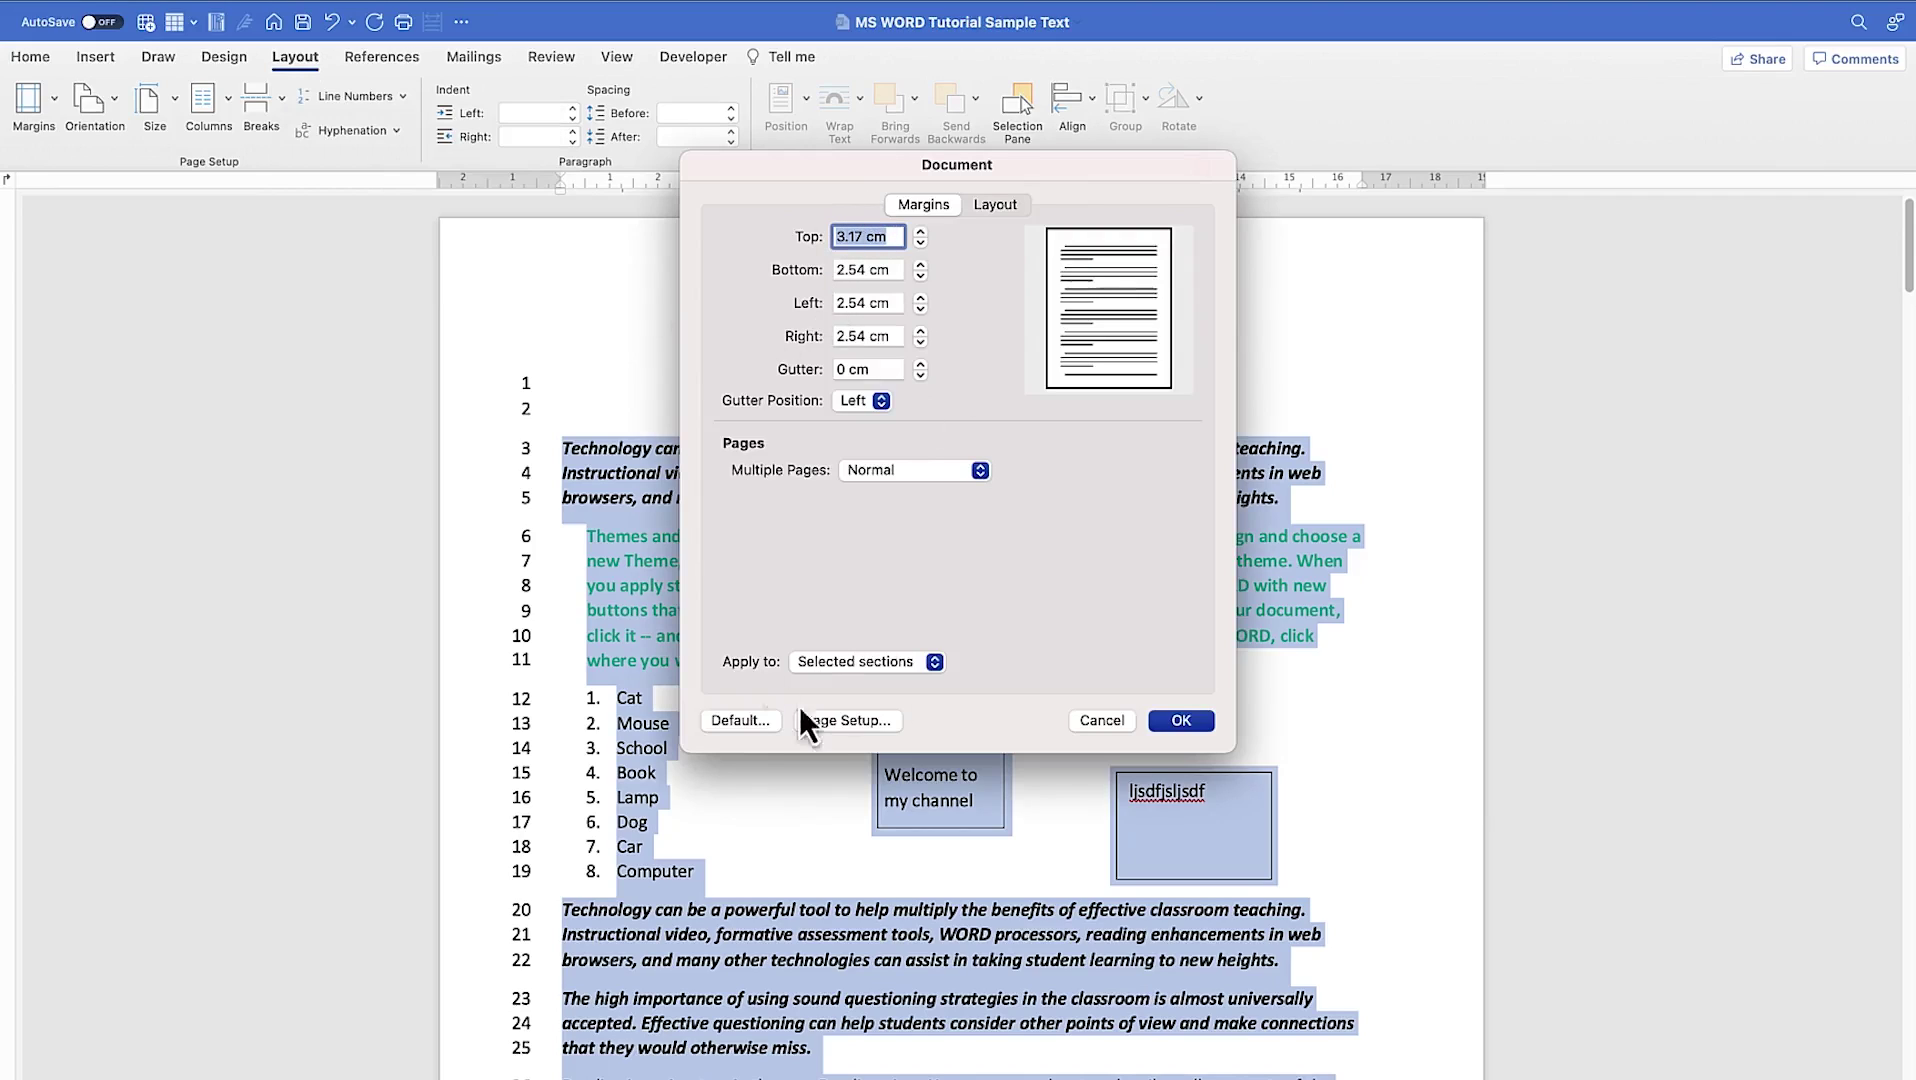
pyautogui.click(996, 205)
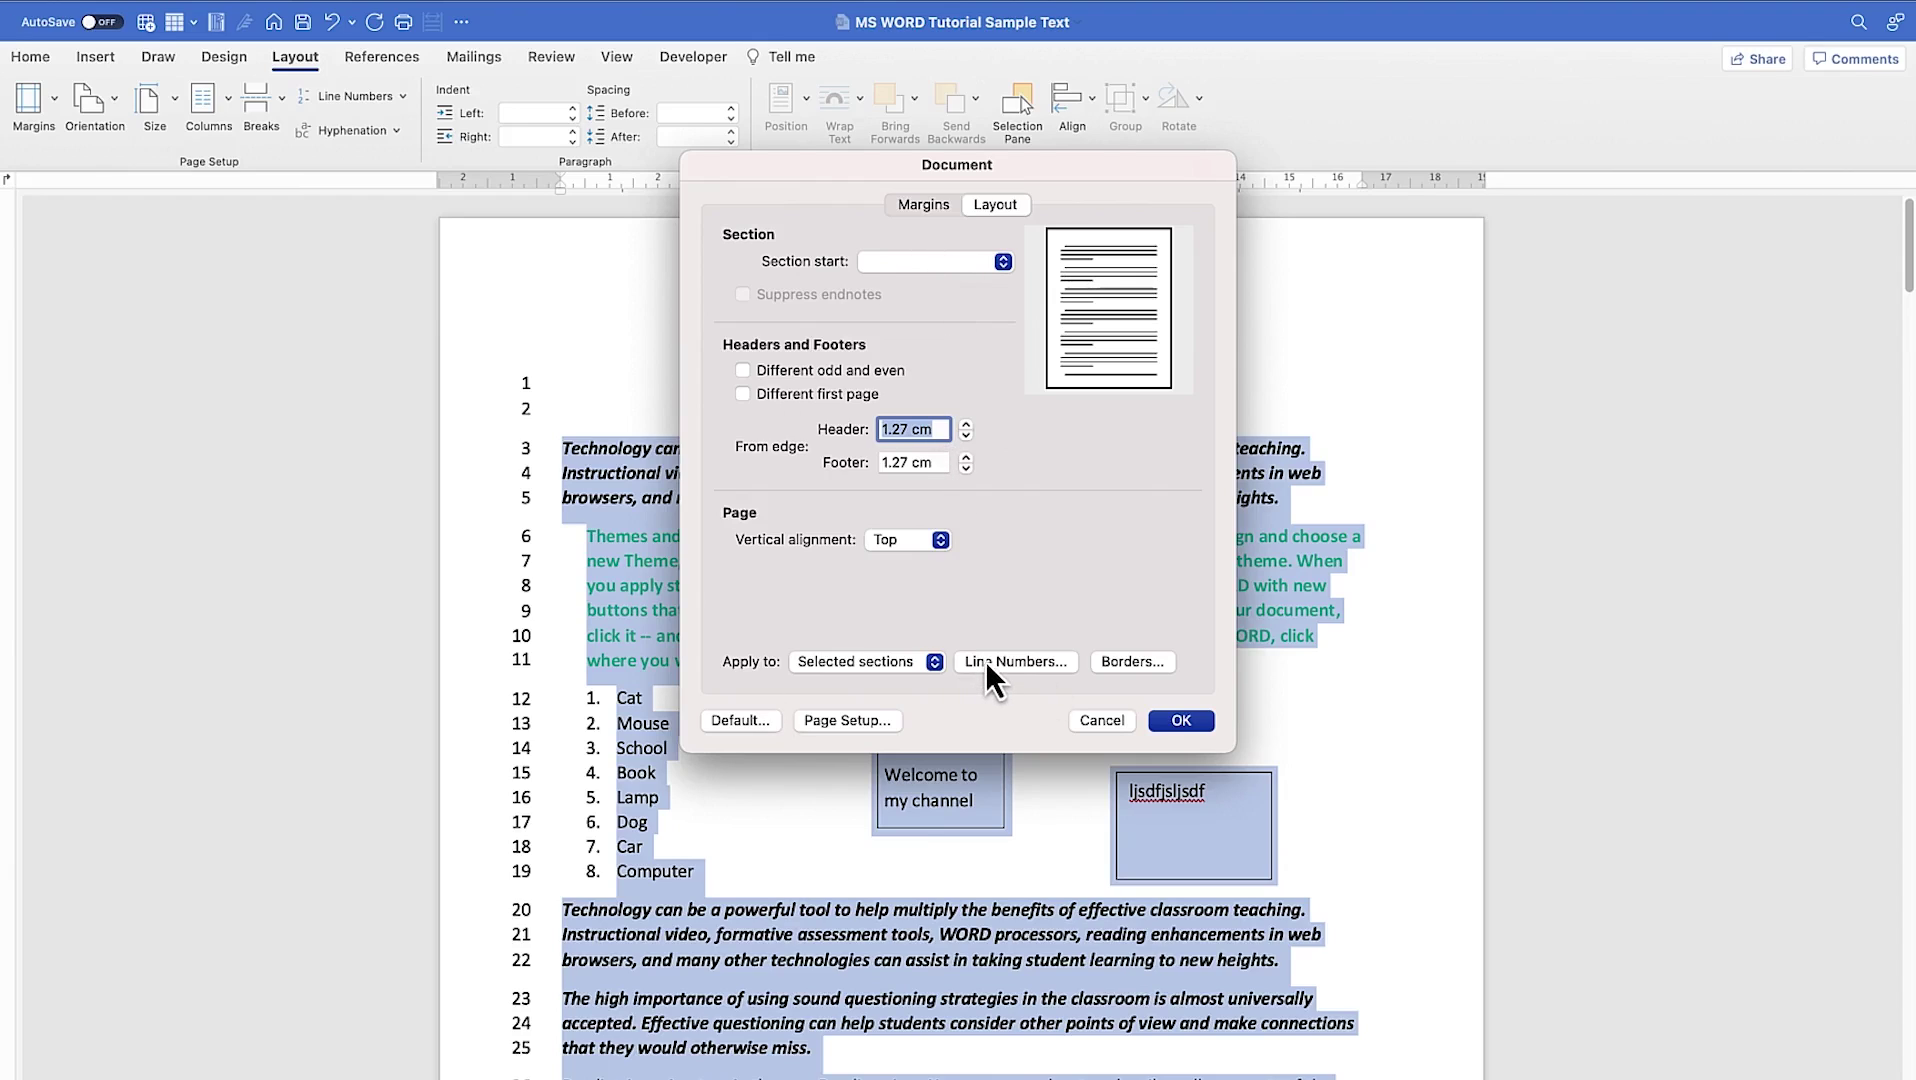
pyautogui.click(910, 660)
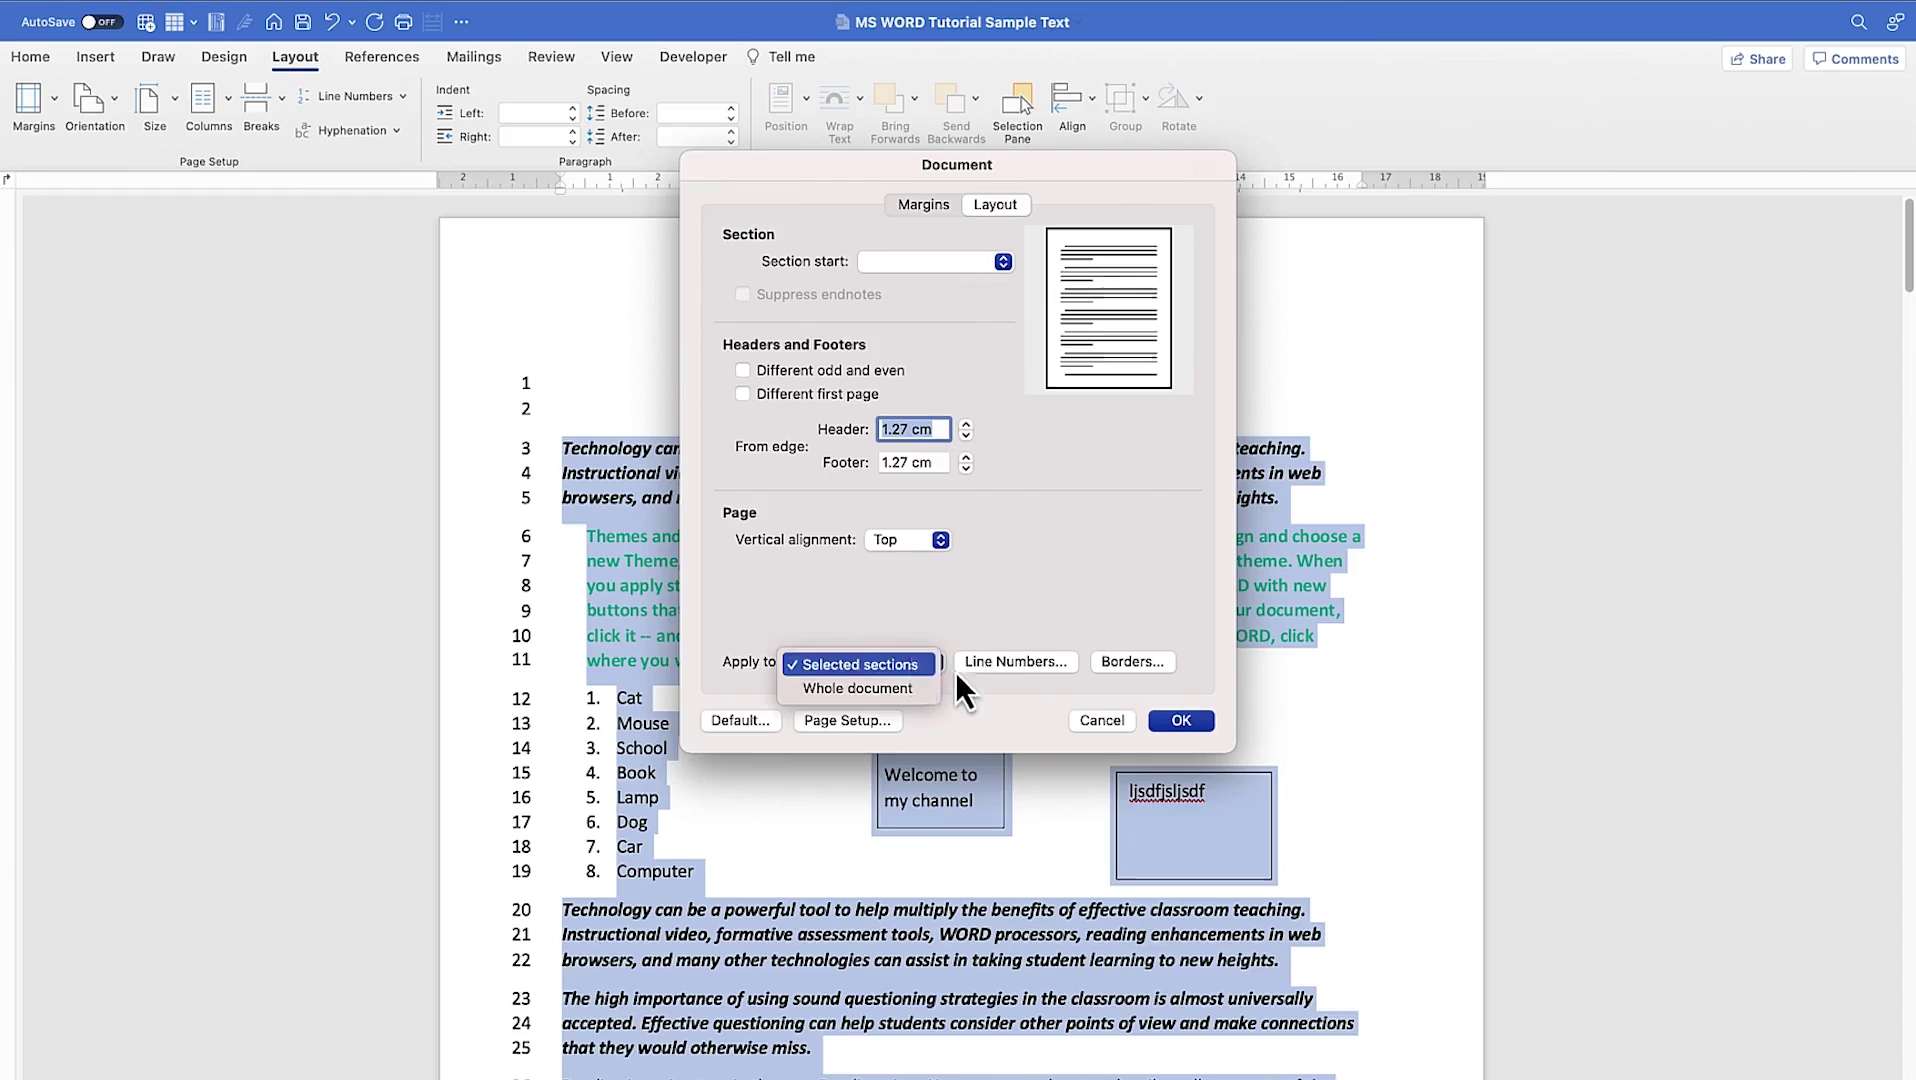
pyautogui.click(927, 662)
pyautogui.click(993, 663)
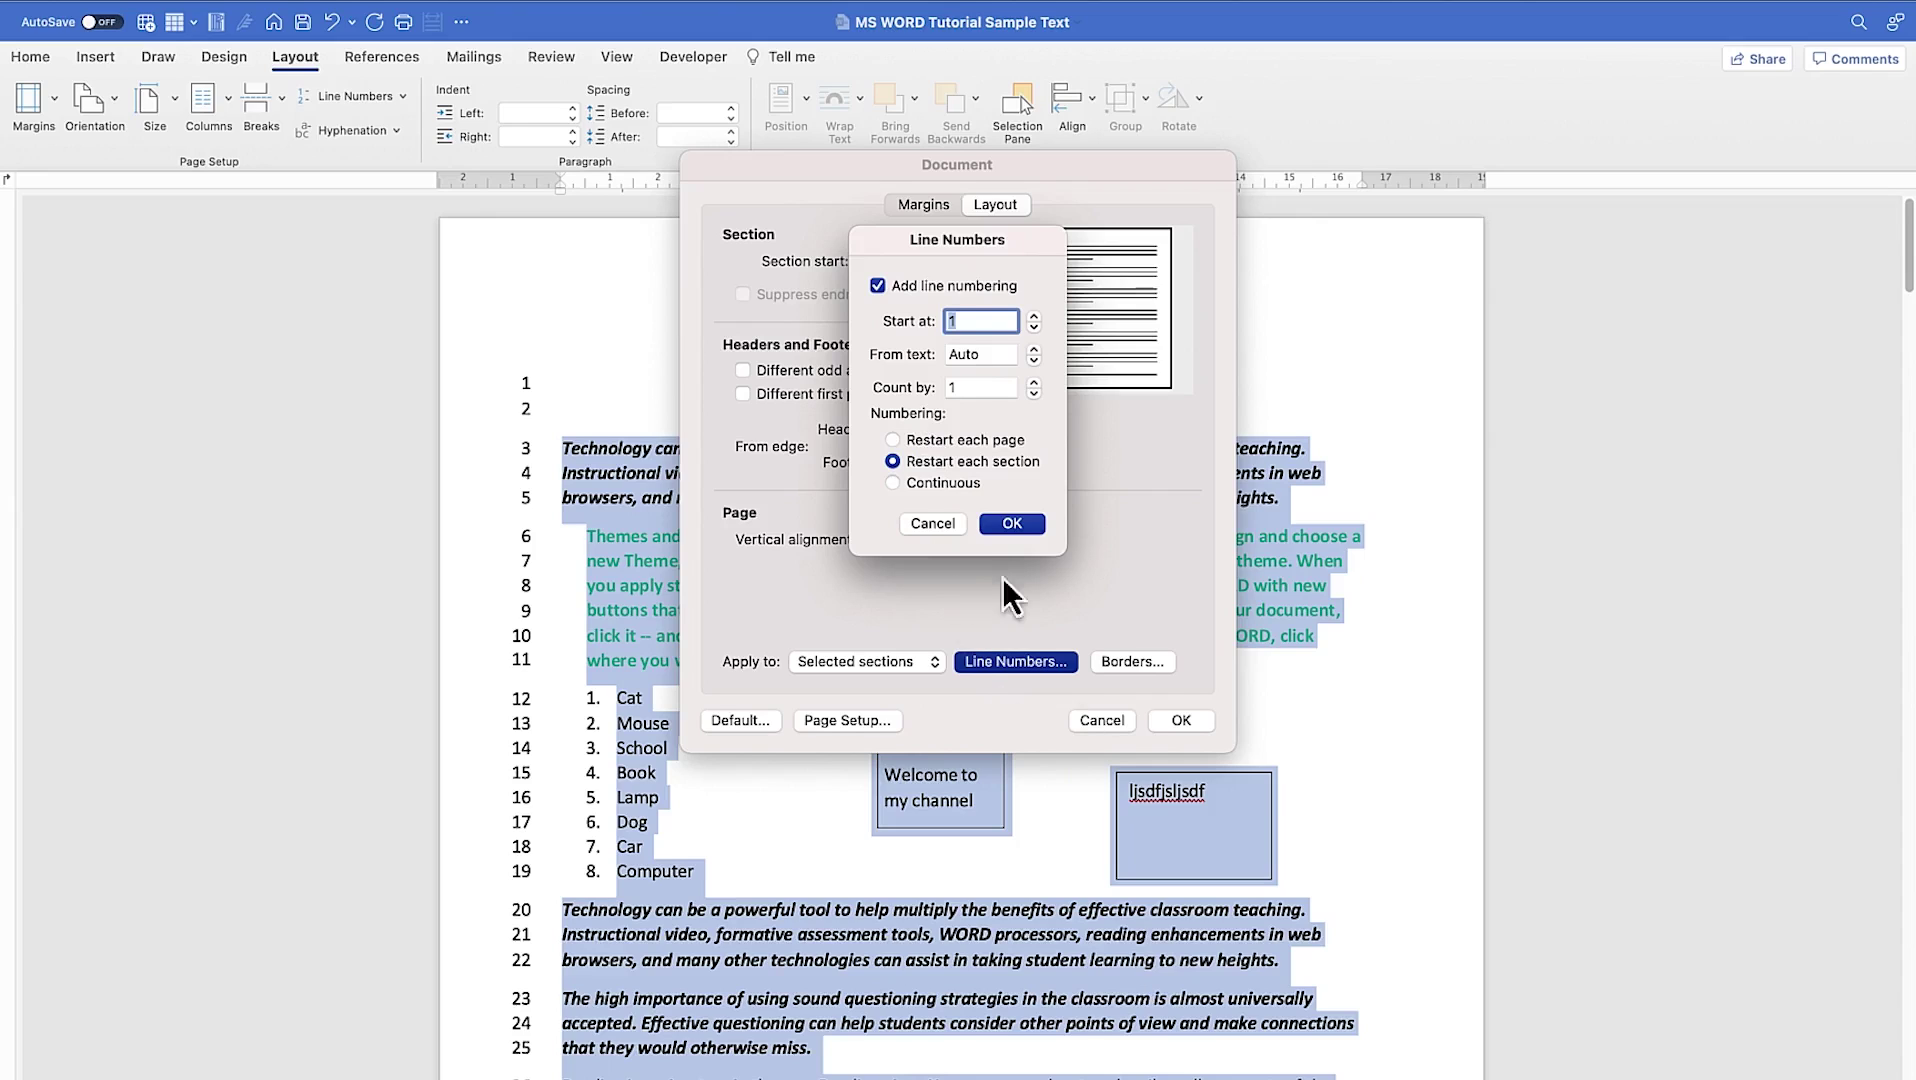
pyautogui.click(940, 525)
pyautogui.click(1132, 720)
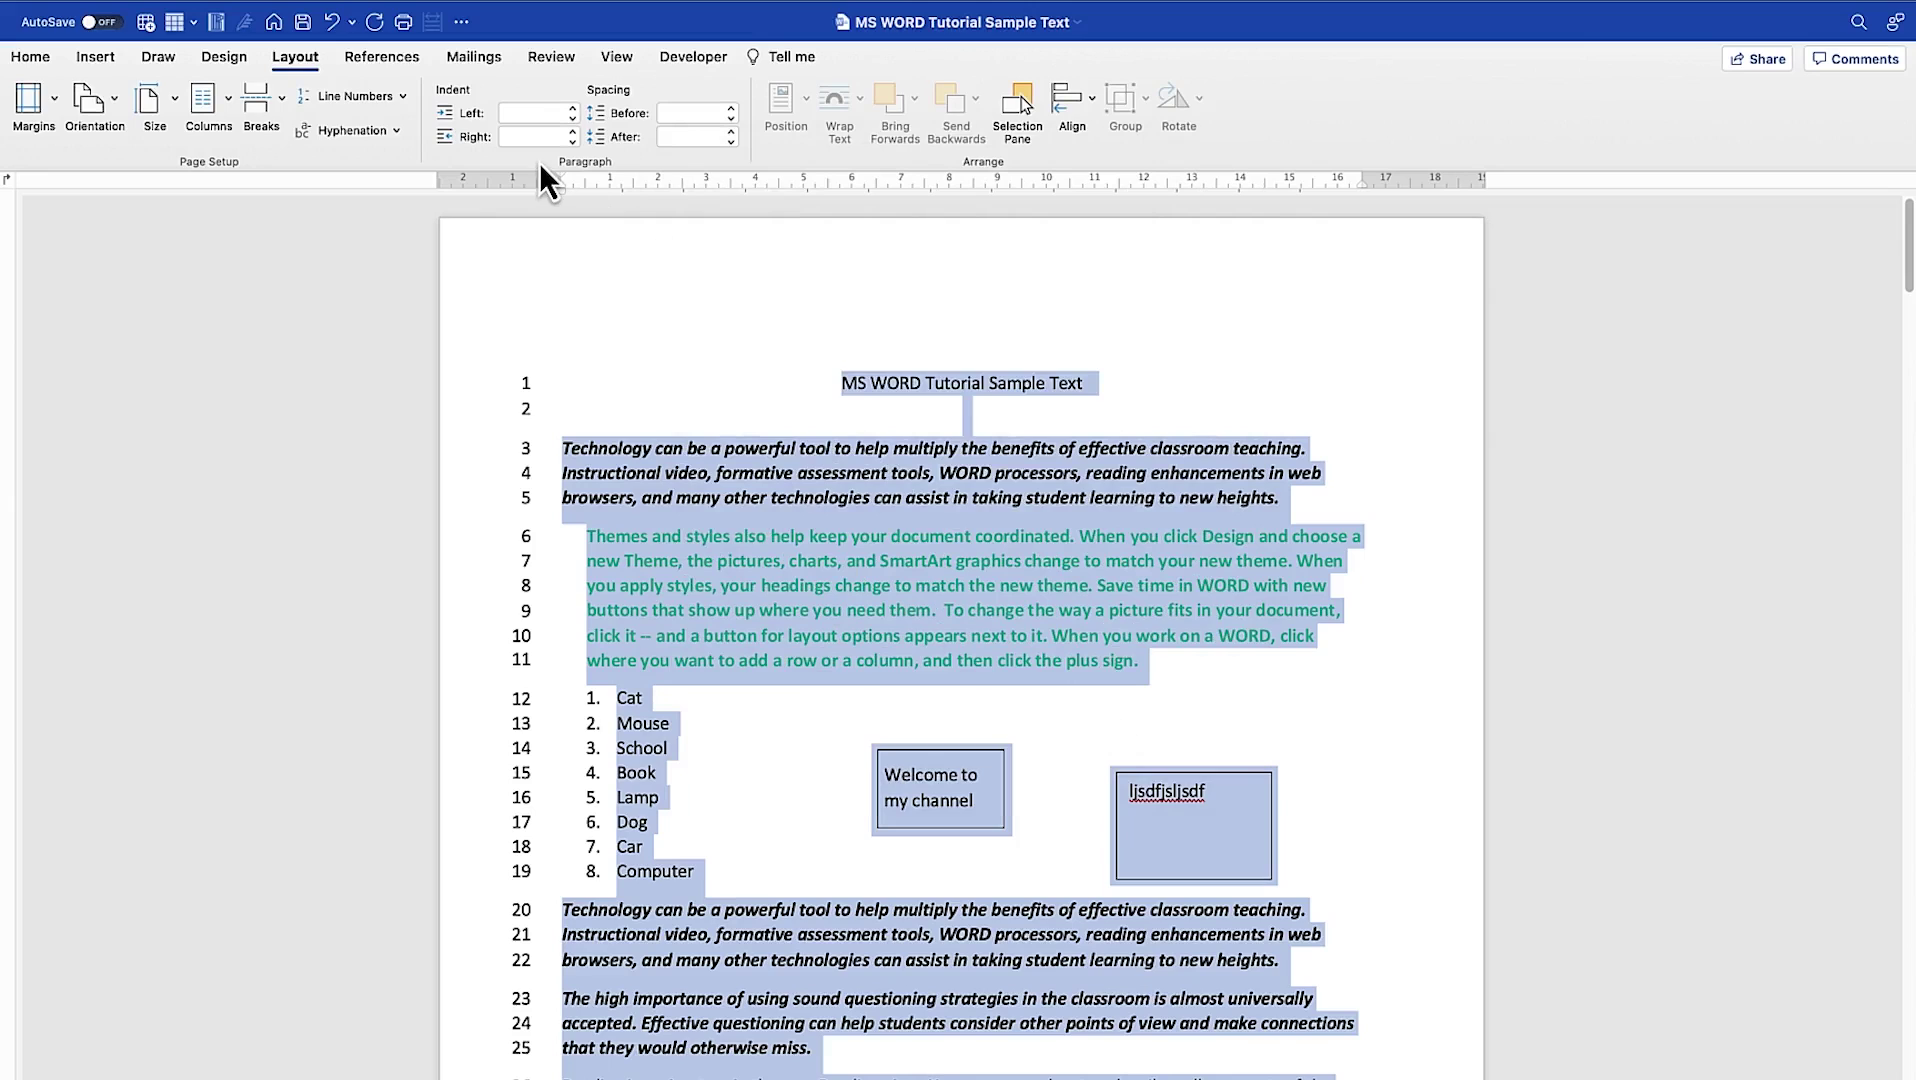
# - Select the whole document with Cmd+A and set Line Numbers to None
pyautogui.moveTo(903, 612); pyautogui.dragTo(967, 622)
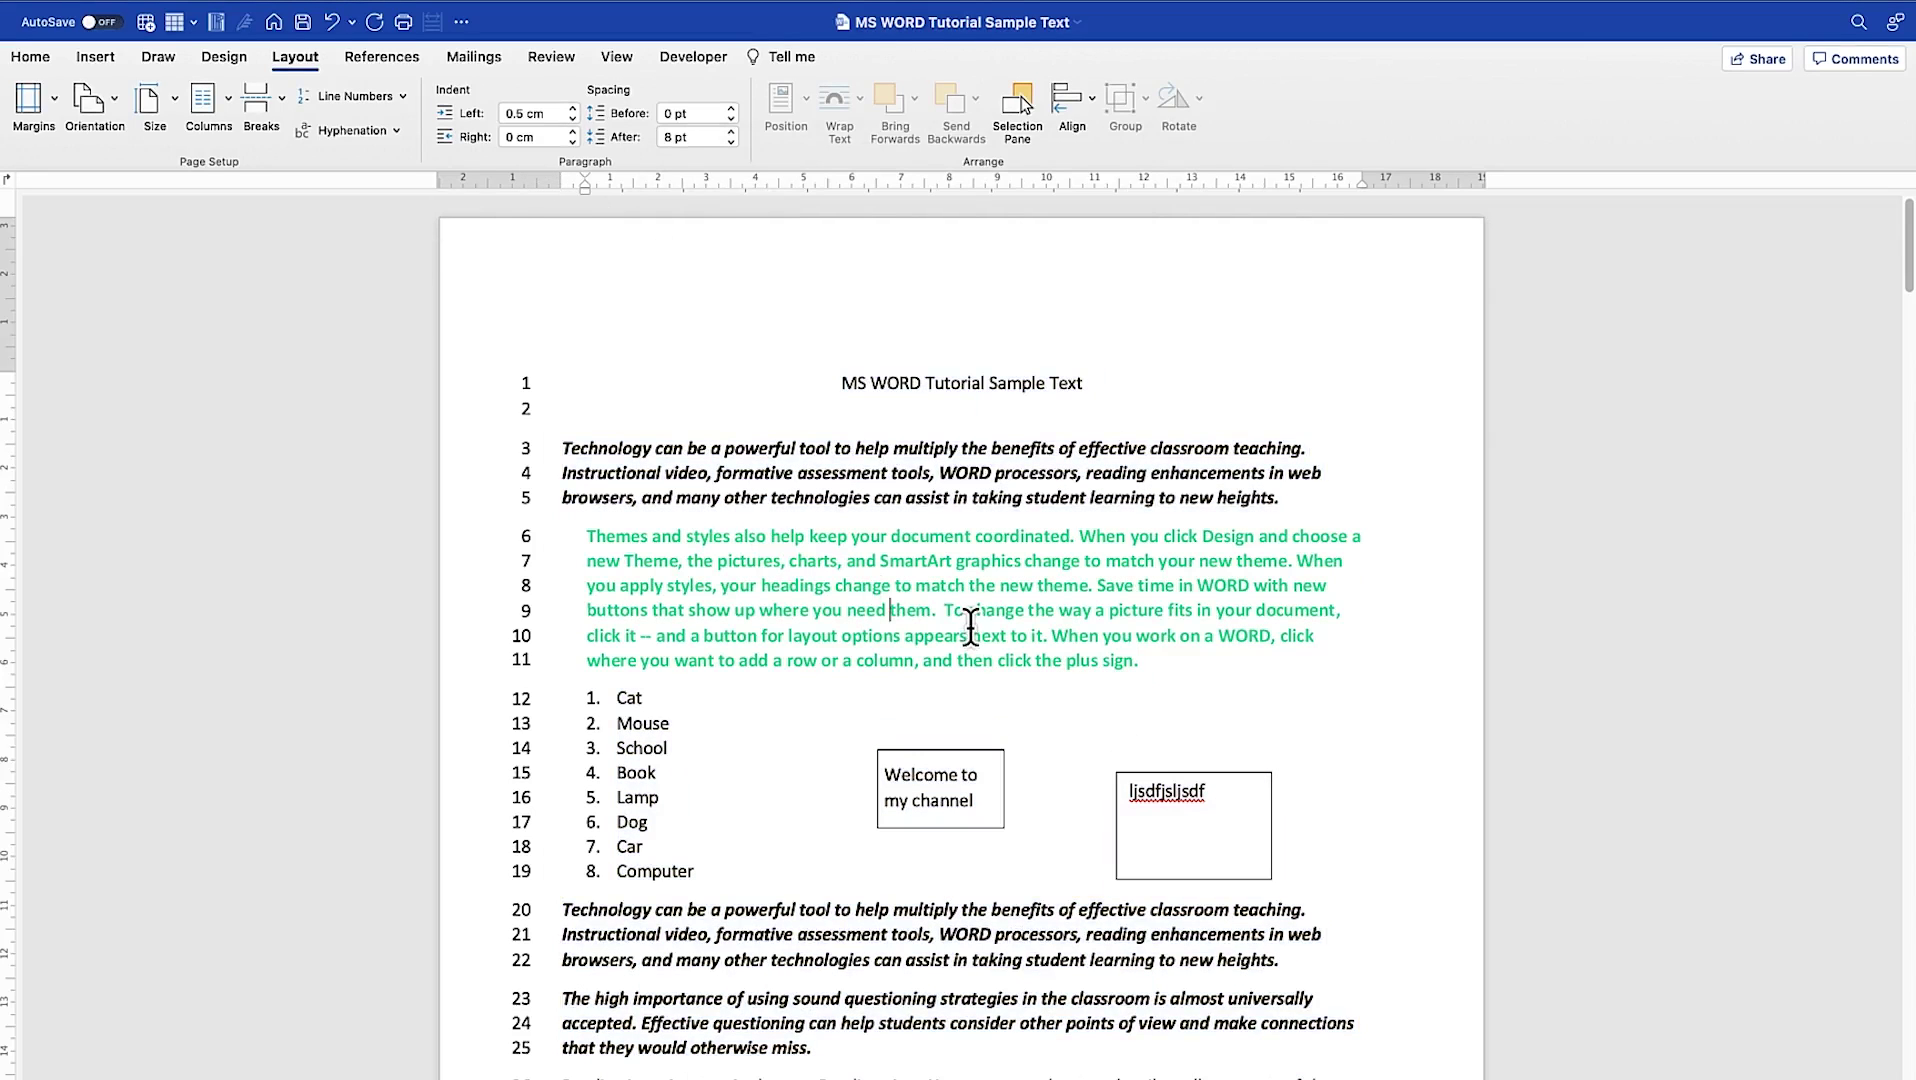
pyautogui.press('super+a')
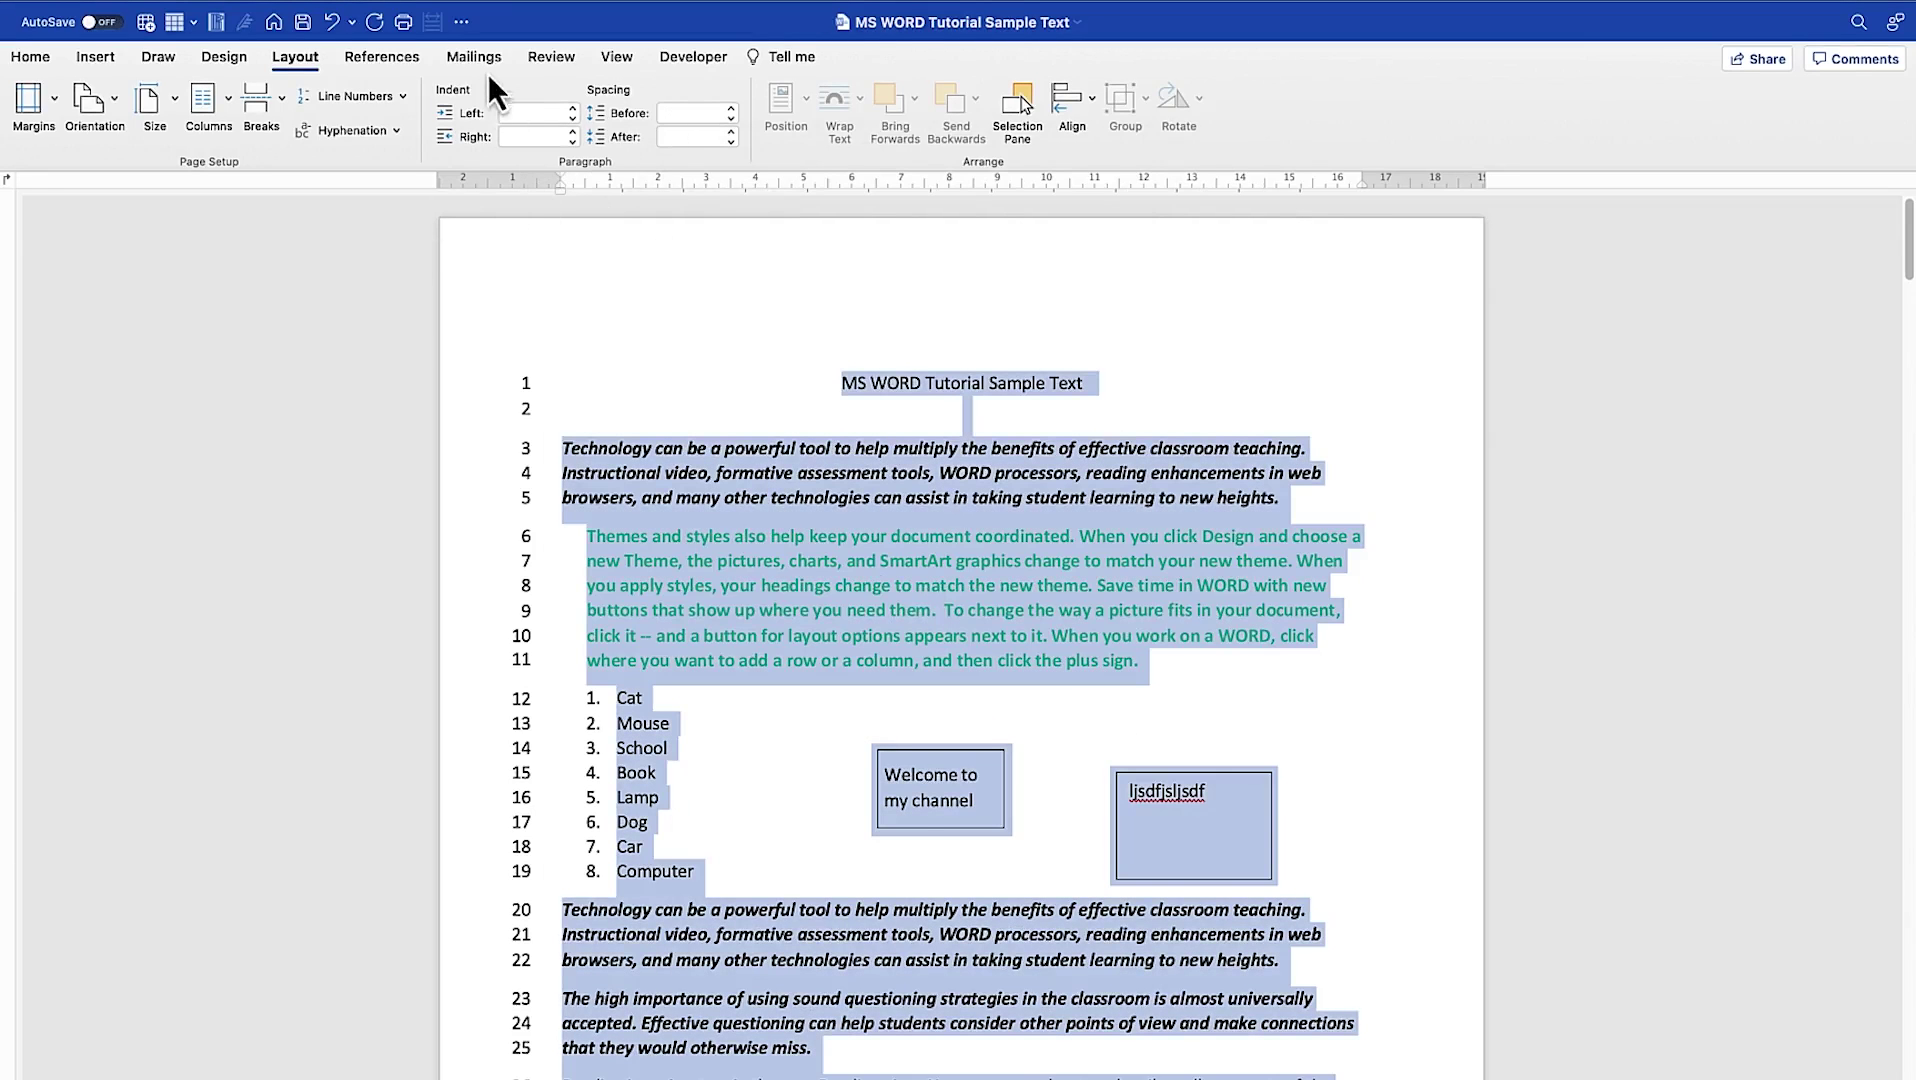
pyautogui.click(384, 97)
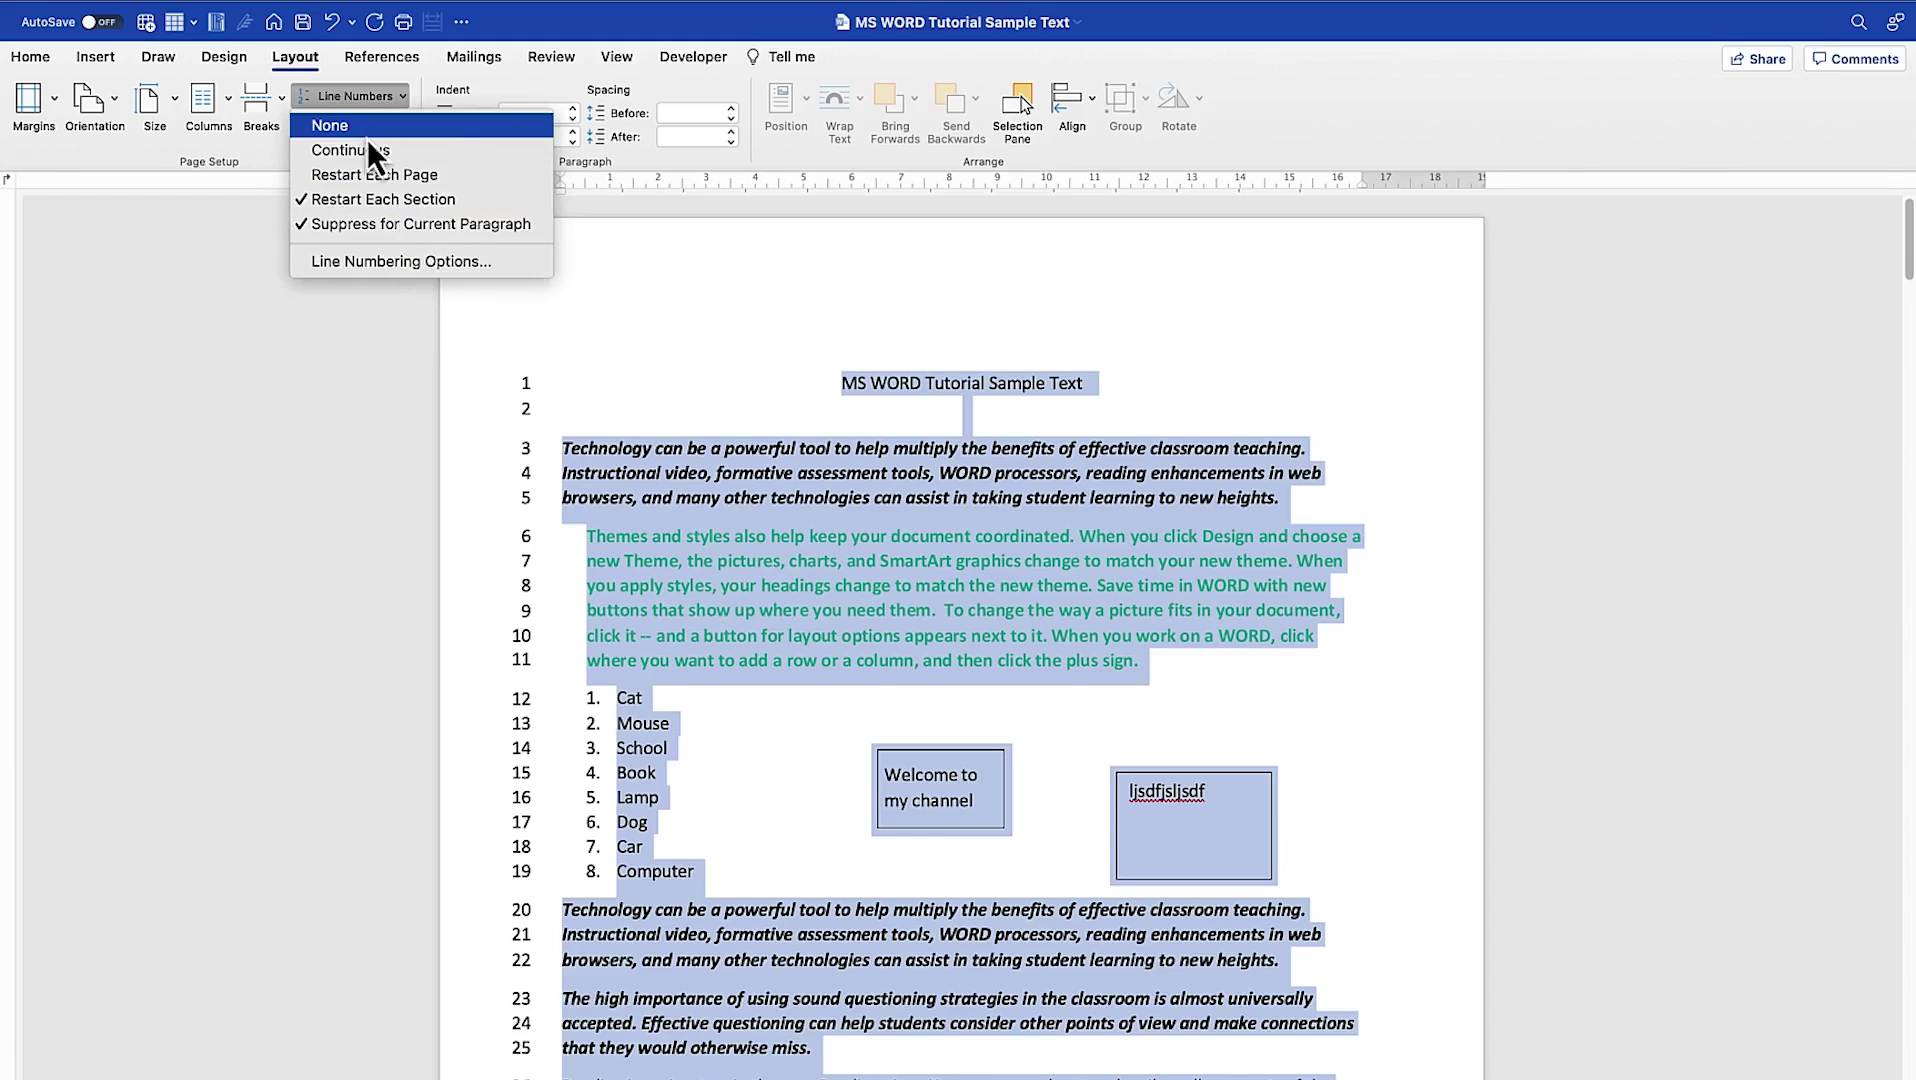
pyautogui.click(365, 128)
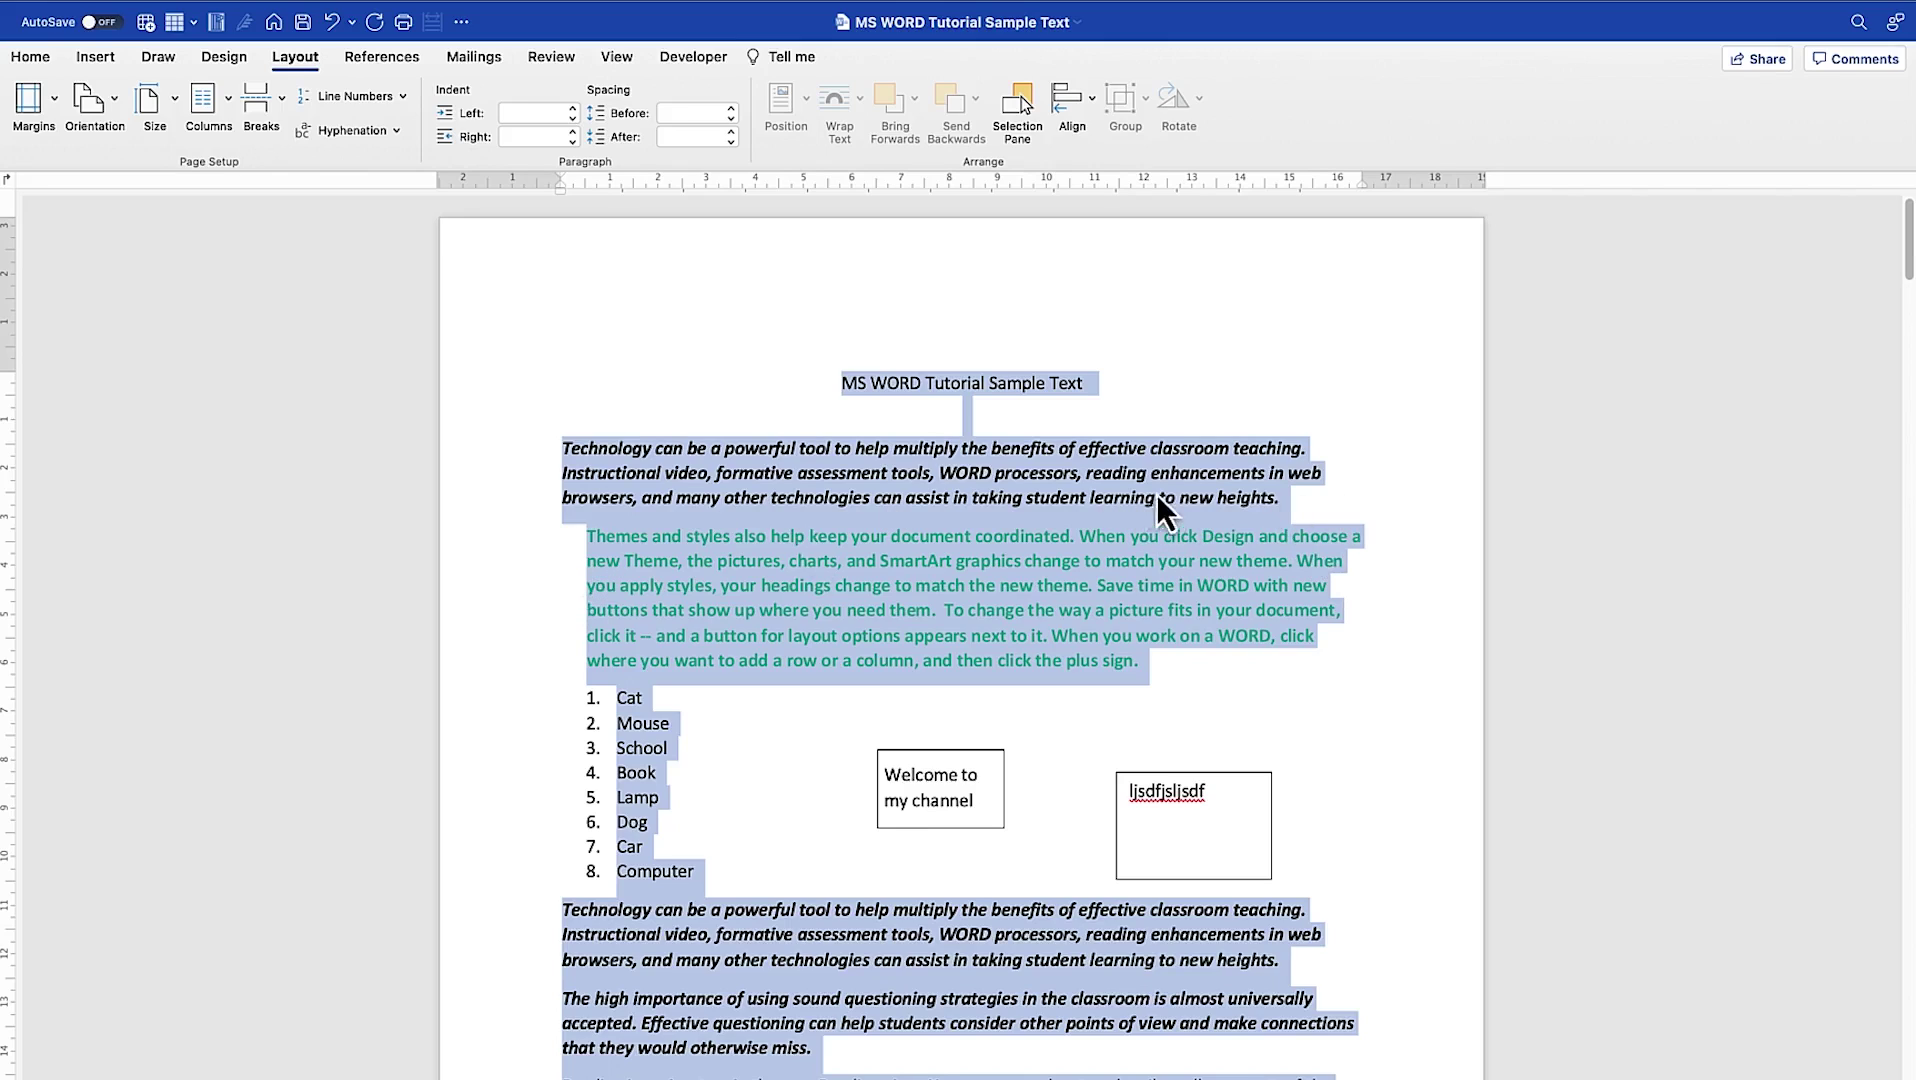
# - Turn on Automatic hyphenation for the whole document and clear the selection
pyautogui.click(395, 131)
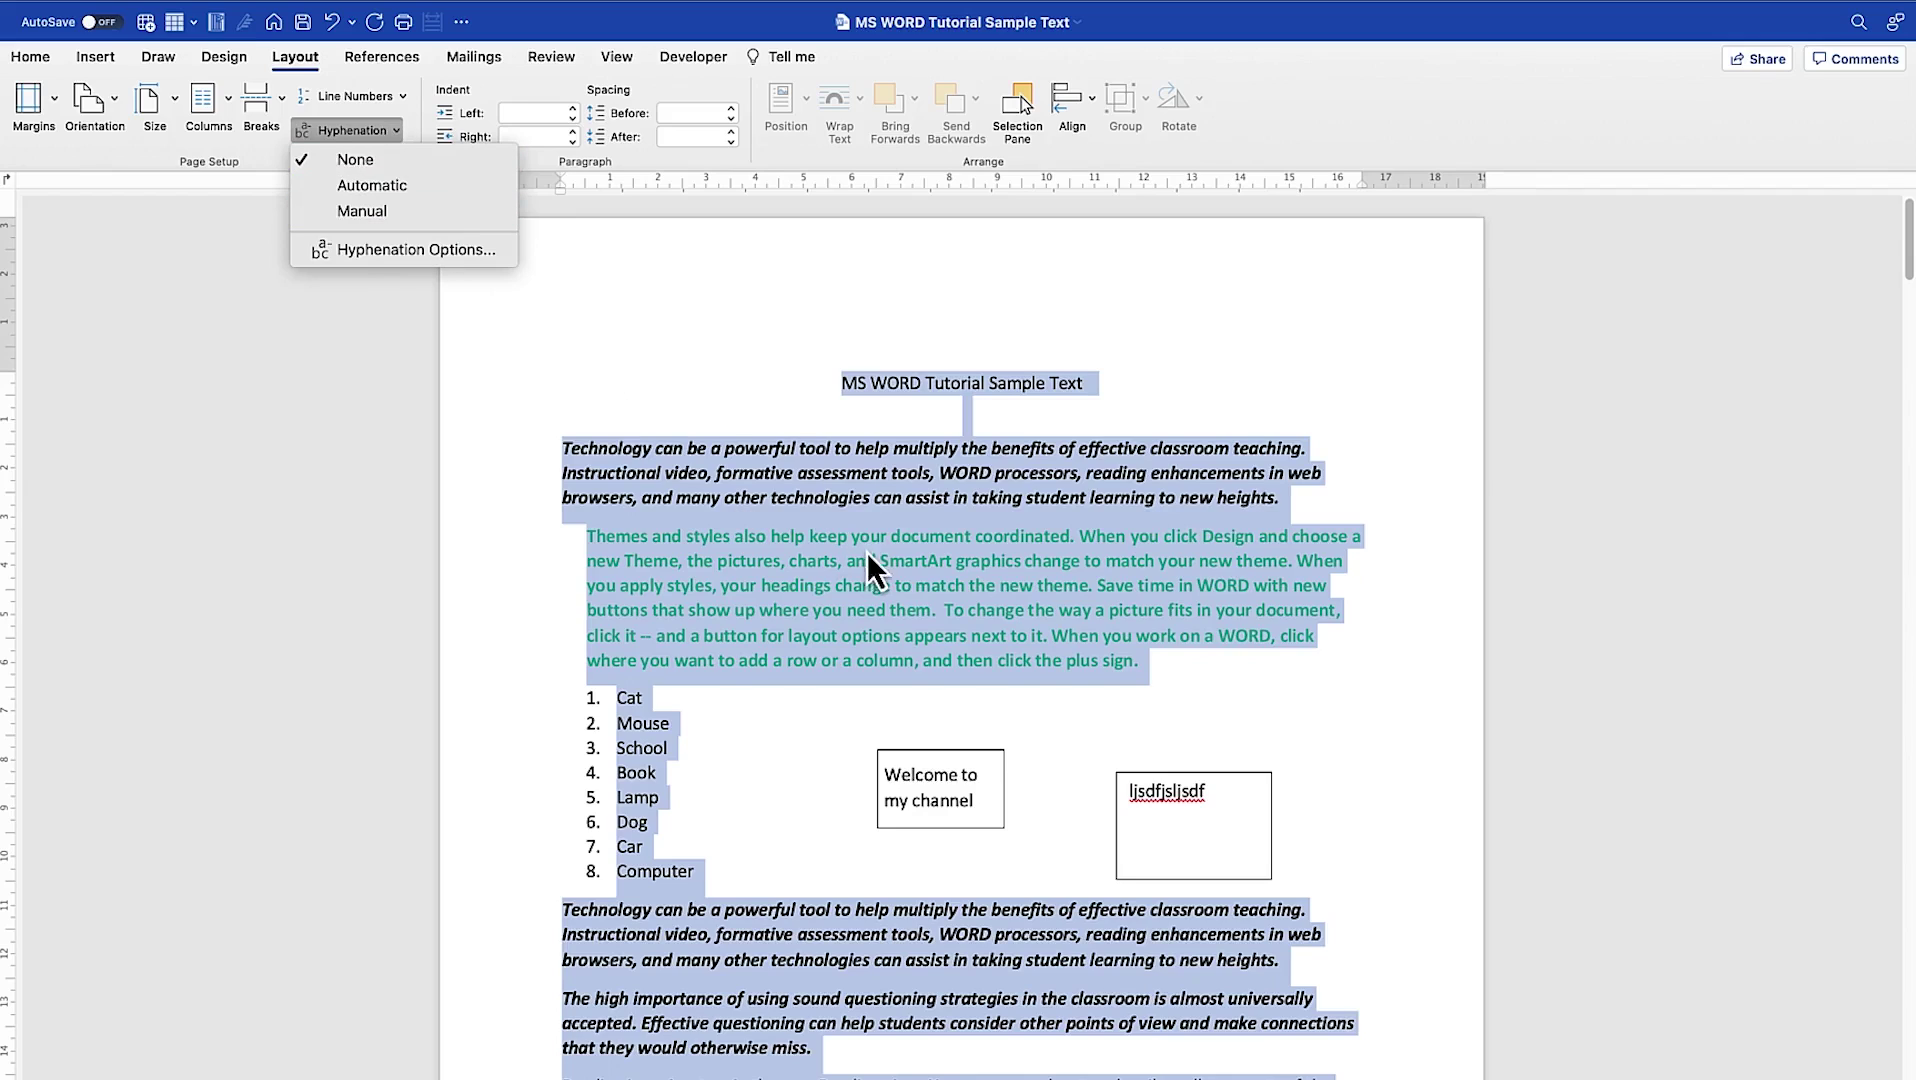
pyautogui.click(413, 190)
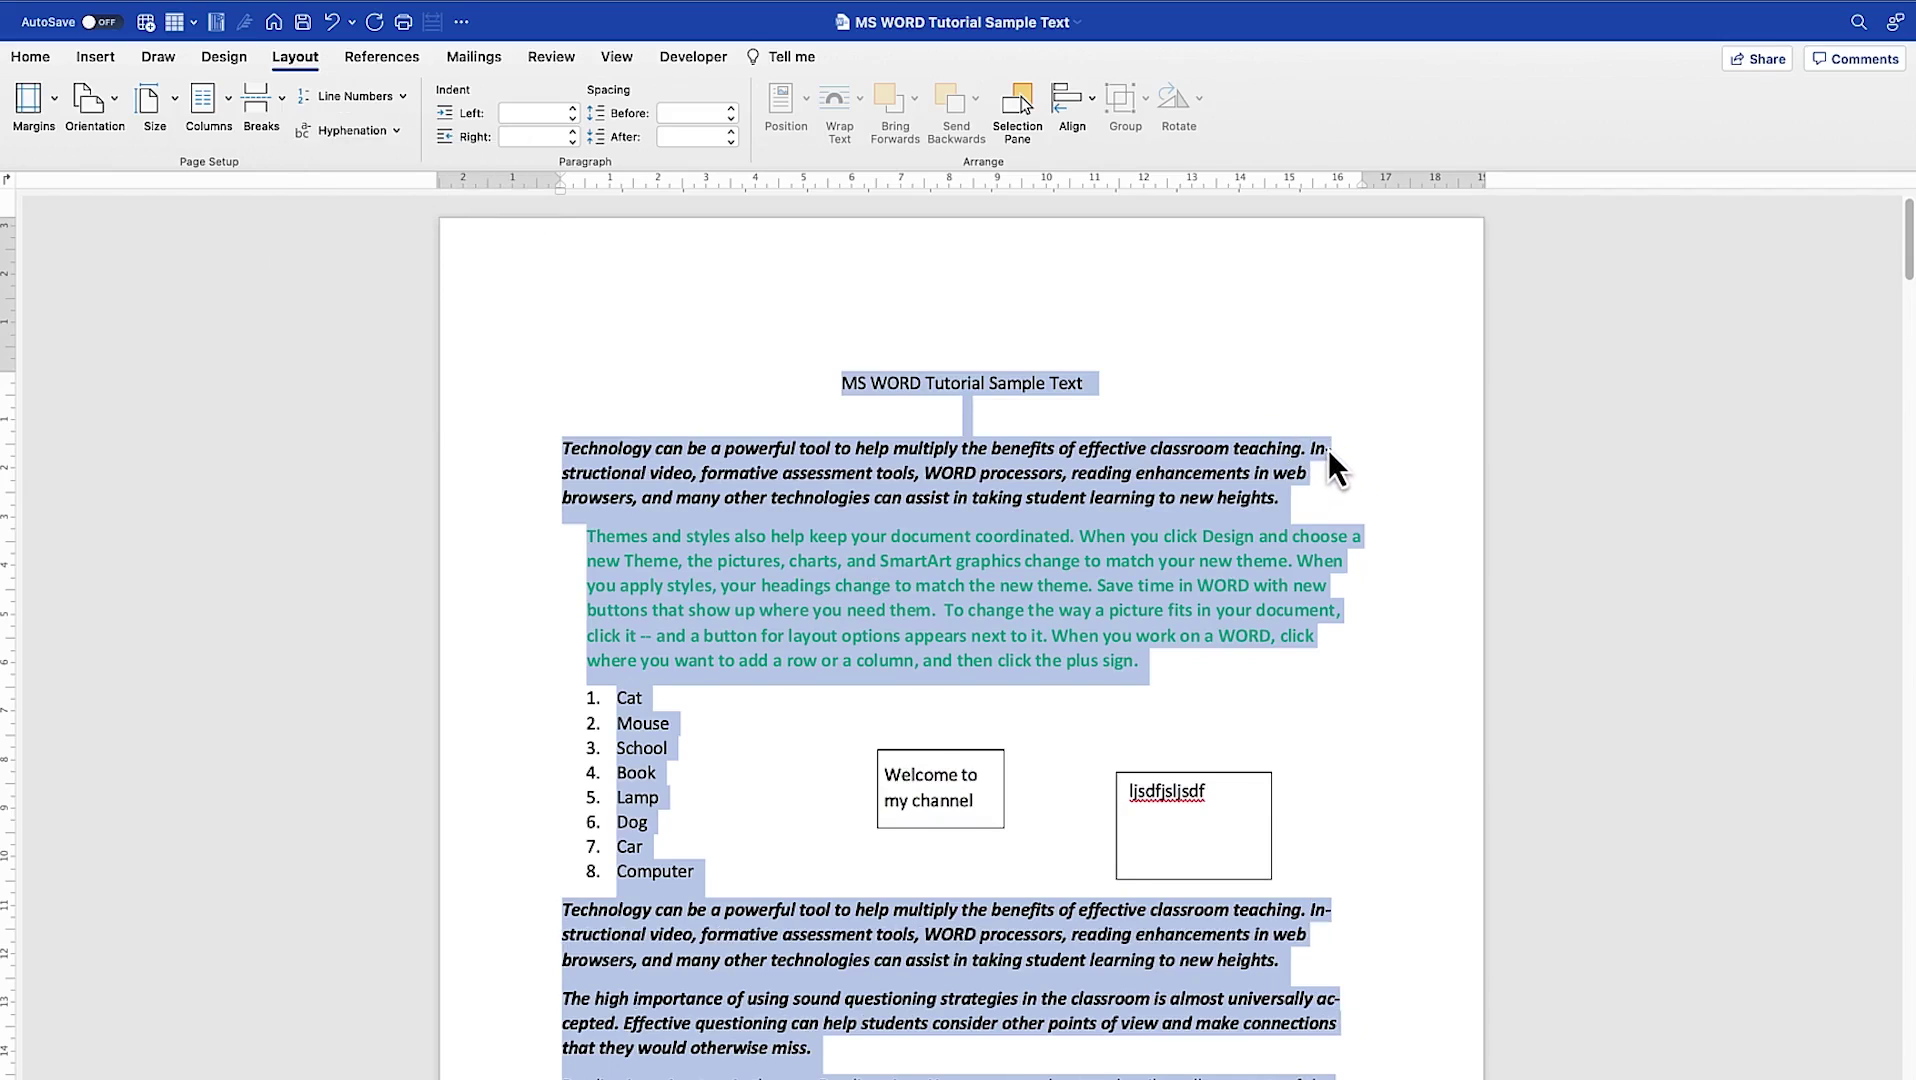
pyautogui.click(1330, 445)
# - Select the In- fragment of the hyphenated word In-structional to inspect the split
pyautogui.doubleClick(1312, 448)
pyautogui.moveTo(1312, 448); pyautogui.dragTo(1328, 448)
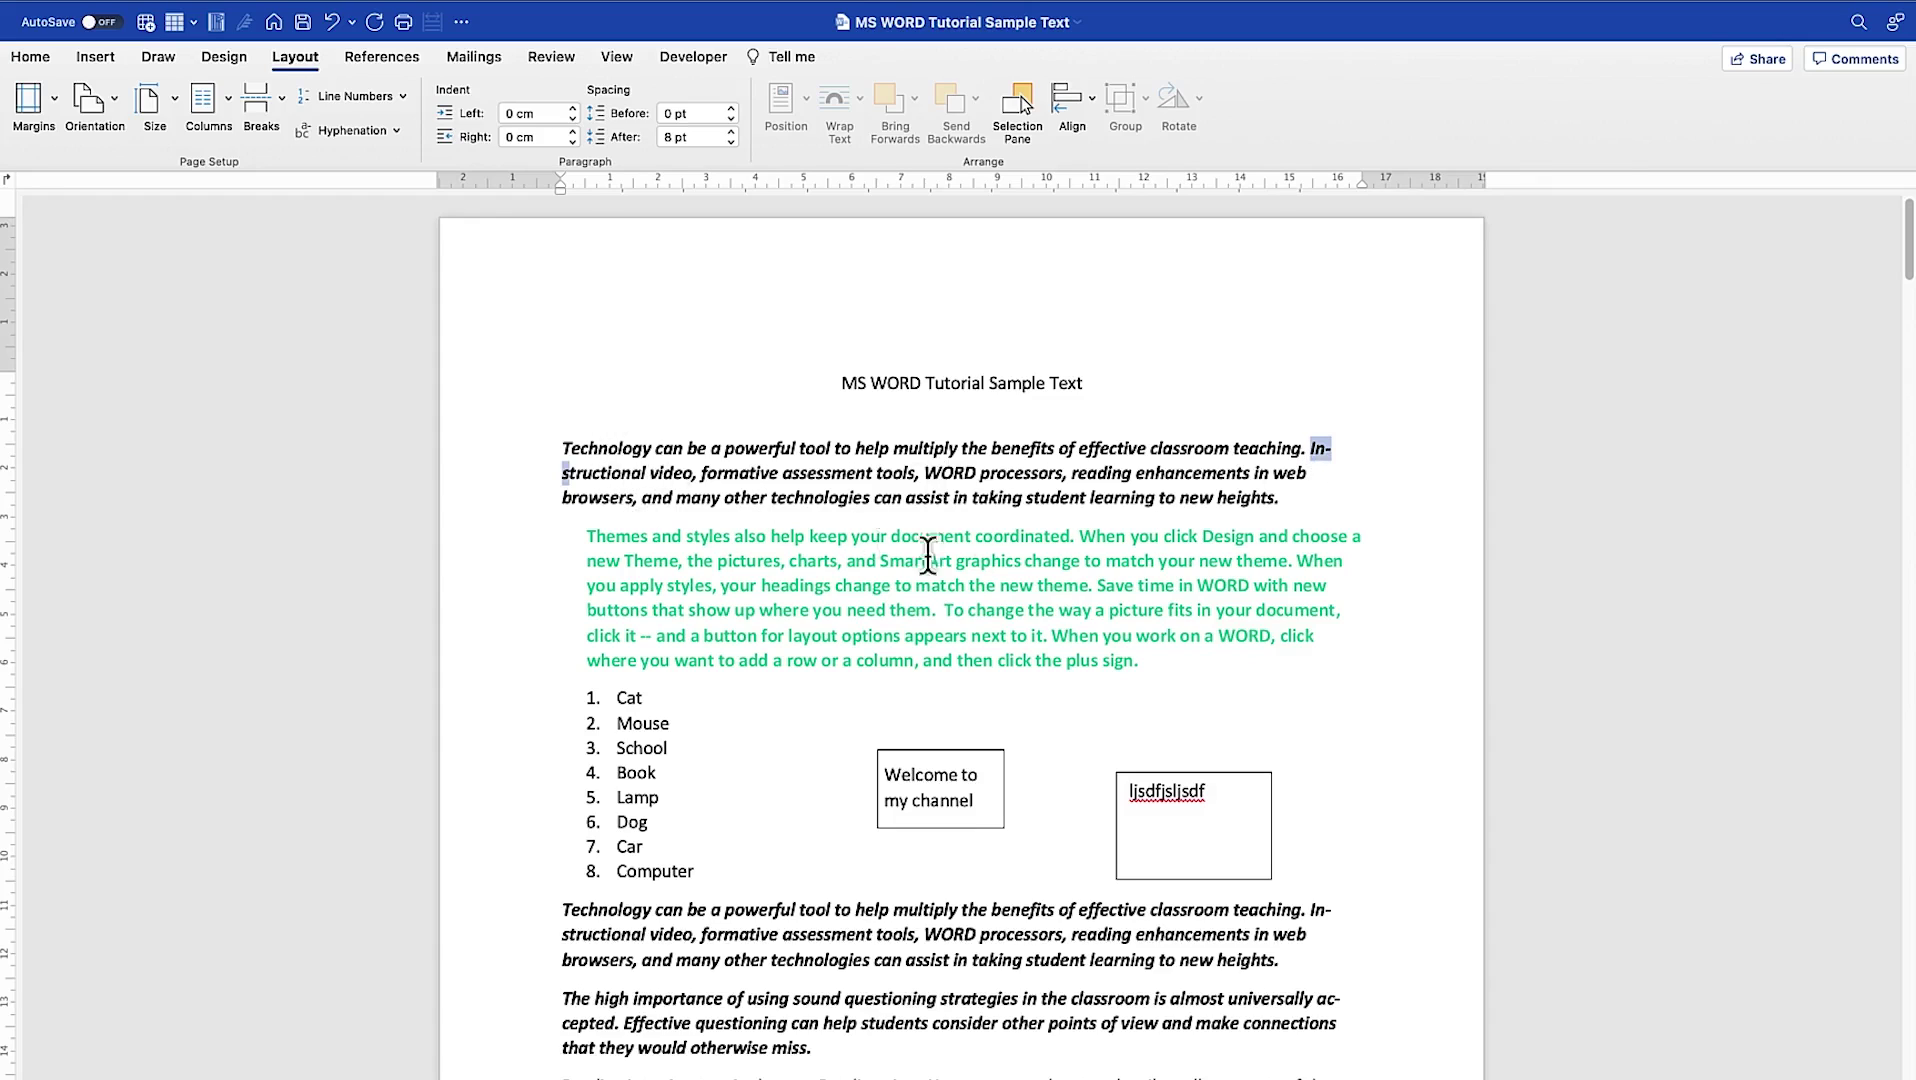
pyautogui.scroll(-5, 1238, 600)
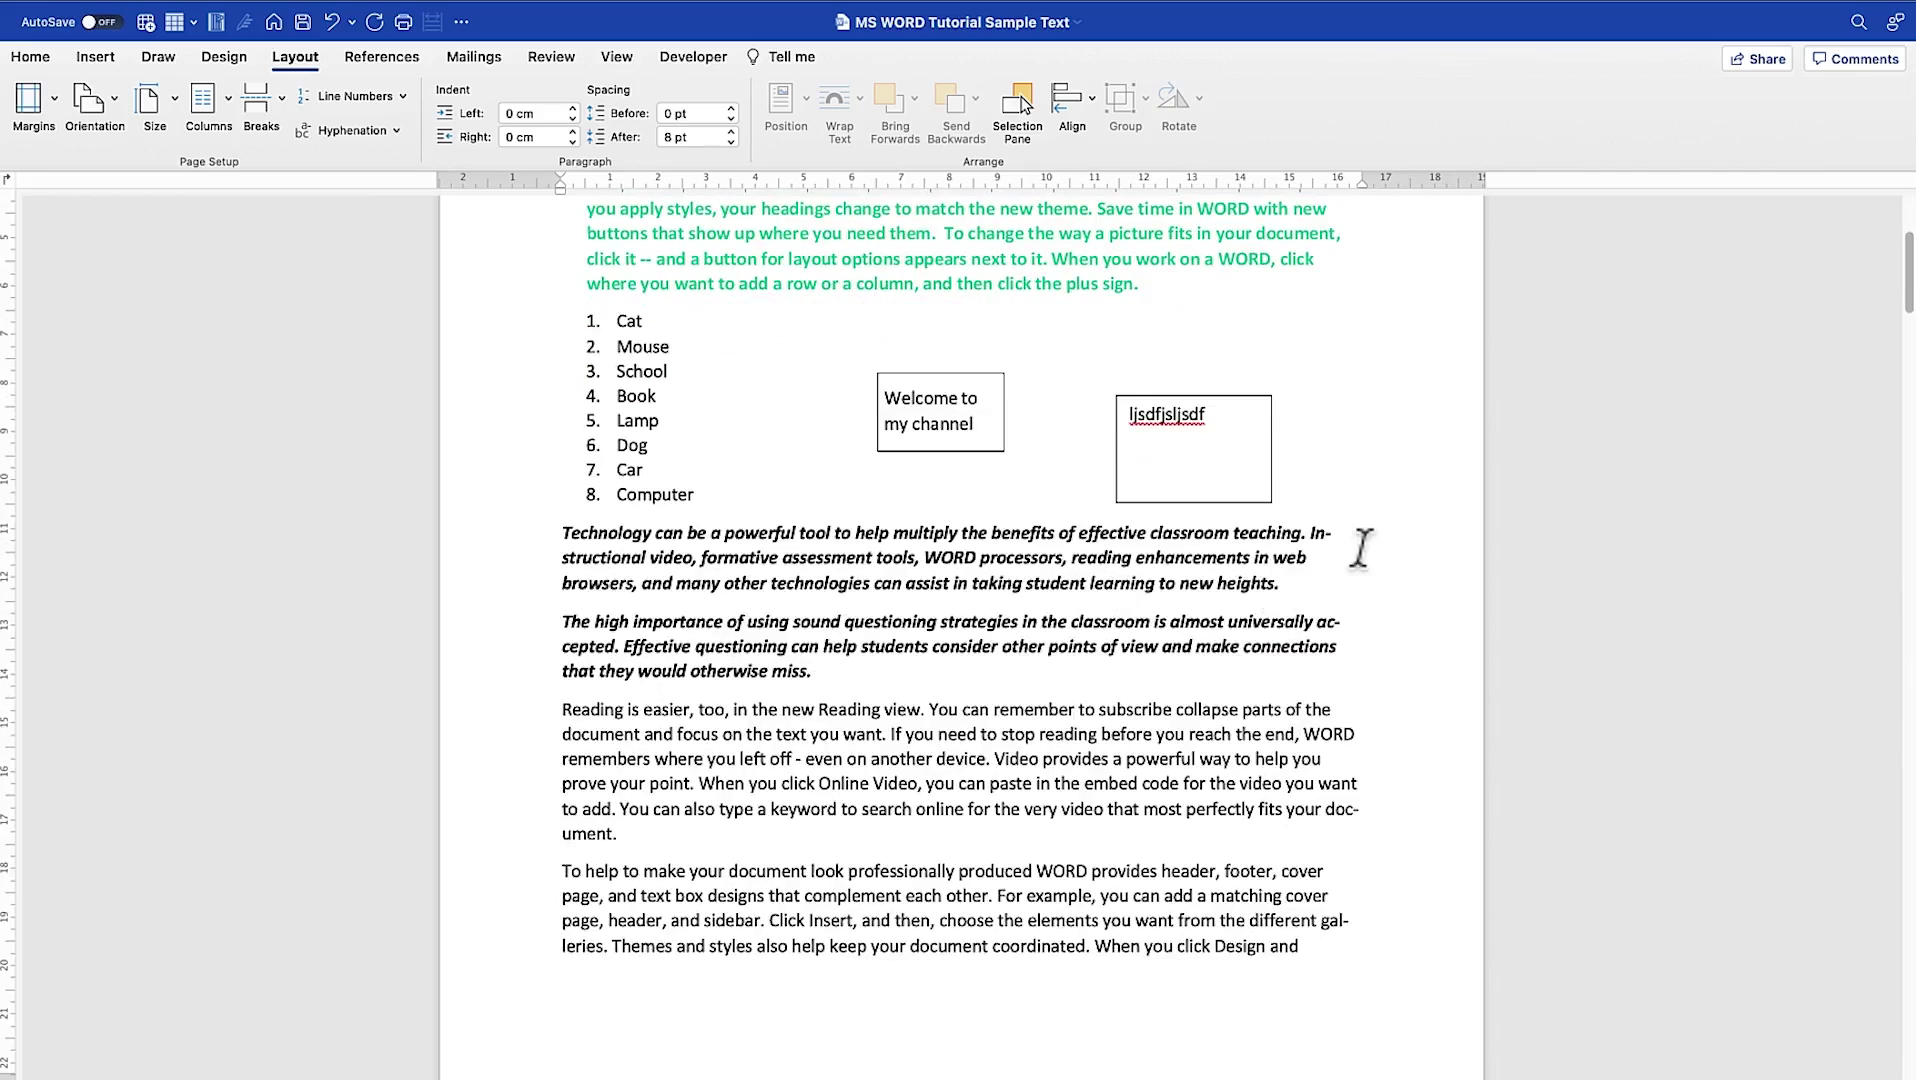
pyautogui.moveTo(1320, 533); pyautogui.dragTo(1274, 517)
pyautogui.scroll(-7, 1285, 540)
pyautogui.scroll(-3, 1310, 530)
pyautogui.scroll(3, 1340, 460)
# - Select the hyphenated word gal-leries in the last paragraph to inspect it
pyautogui.keyDown('shift'); pyautogui.click(1305, 365); pyautogui.keyUp('shift')
pyautogui.keyDown('shift'); pyautogui.click(1322, 380); pyautogui.keyUp('shift')
pyautogui.scroll(-4, 1236, 487)
pyautogui.scroll(-3, 1174, 556)
pyautogui.scroll(9, 903, 454)
pyautogui.scroll(4, 475, 175)
pyautogui.click(396, 131)
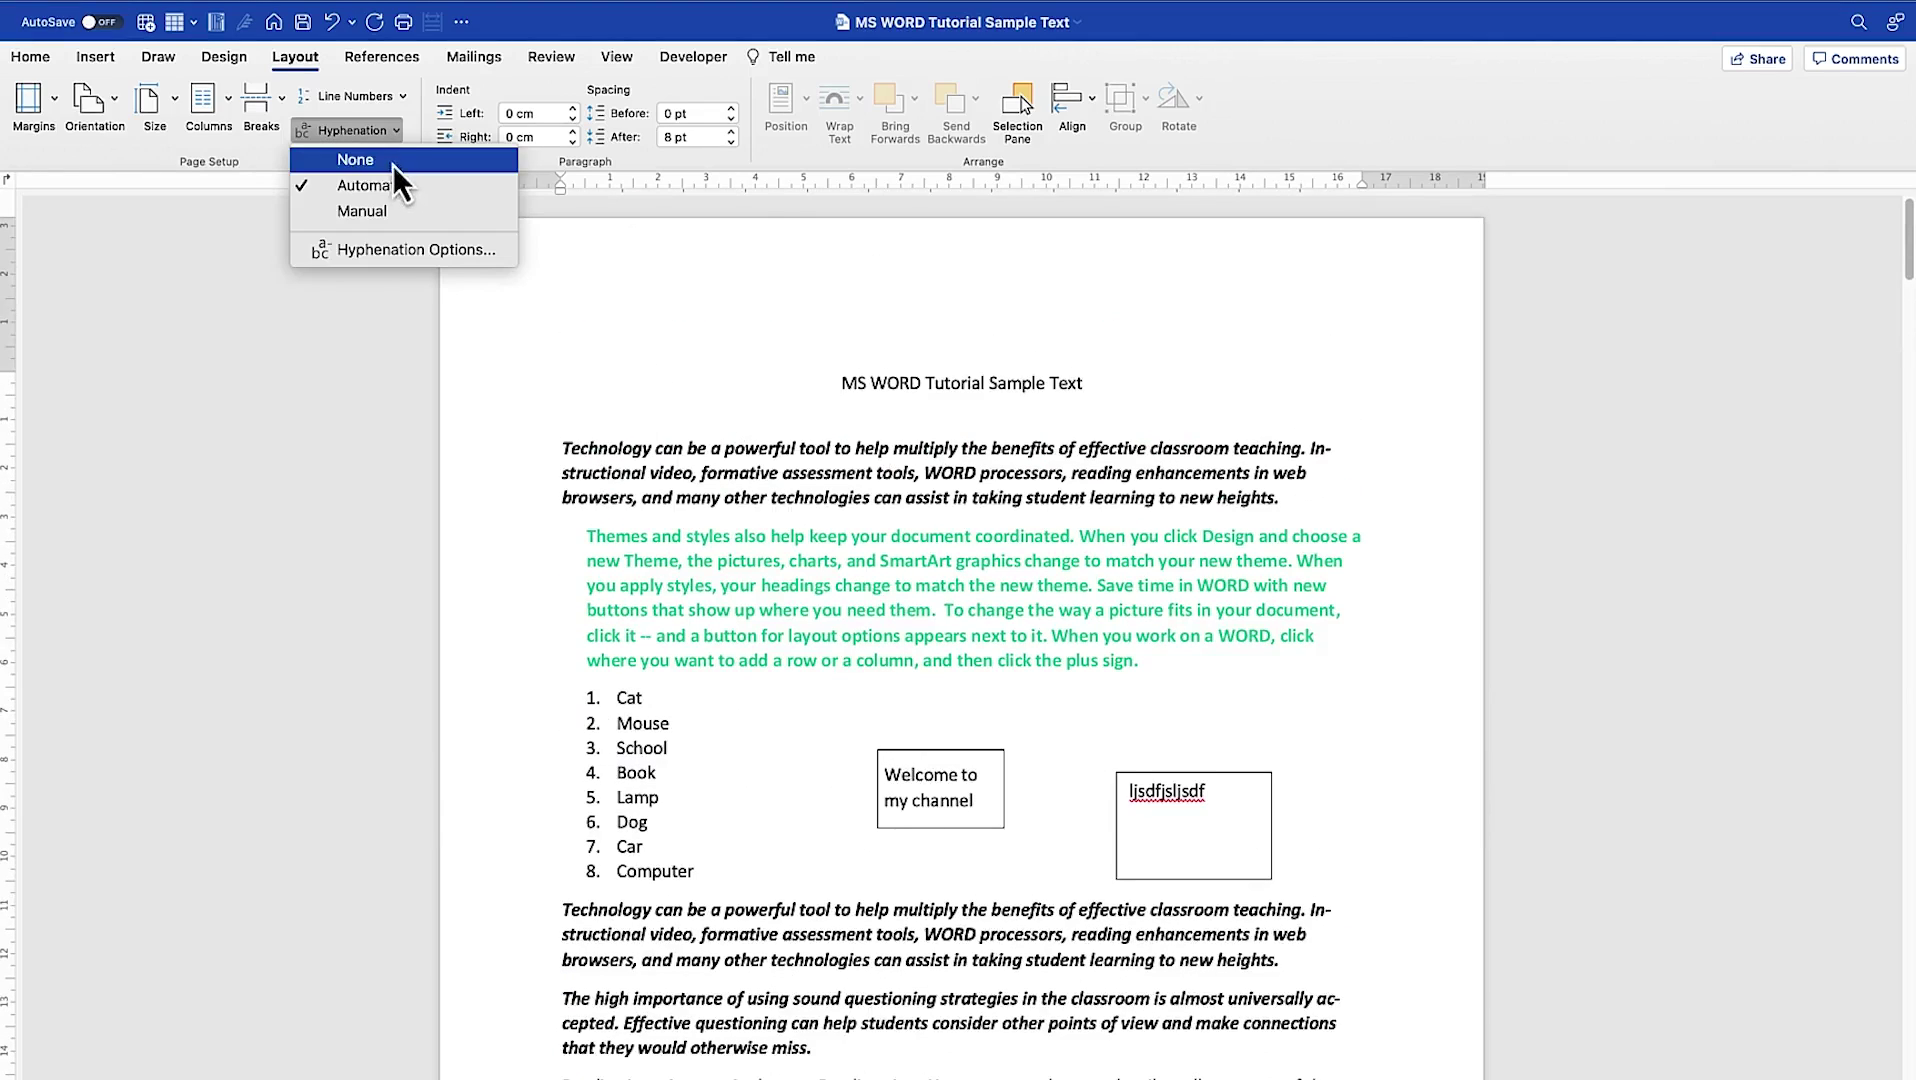
# - Review the Hyphenation Options, keeping capitals hyphenated with no consecutive-line limit, and confirm
pyautogui.click(396, 258)
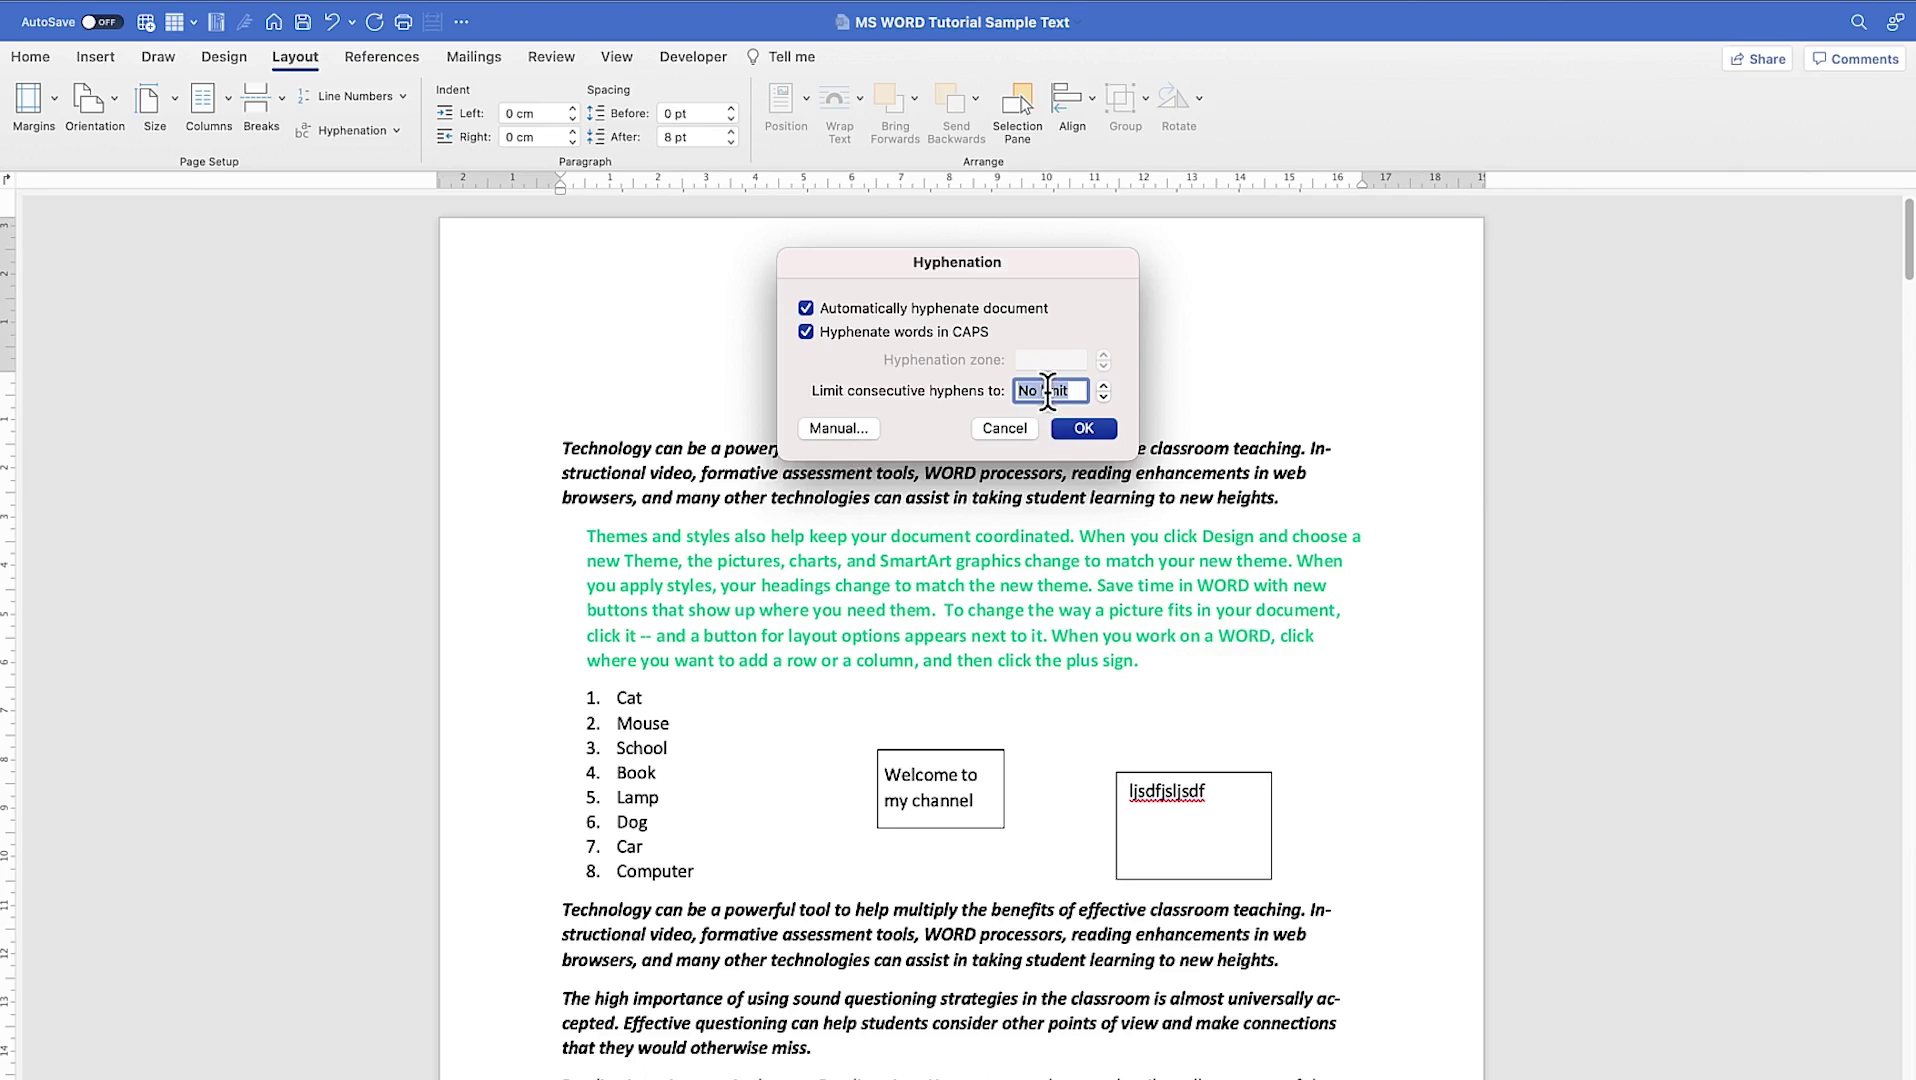
pyautogui.click(1081, 428)
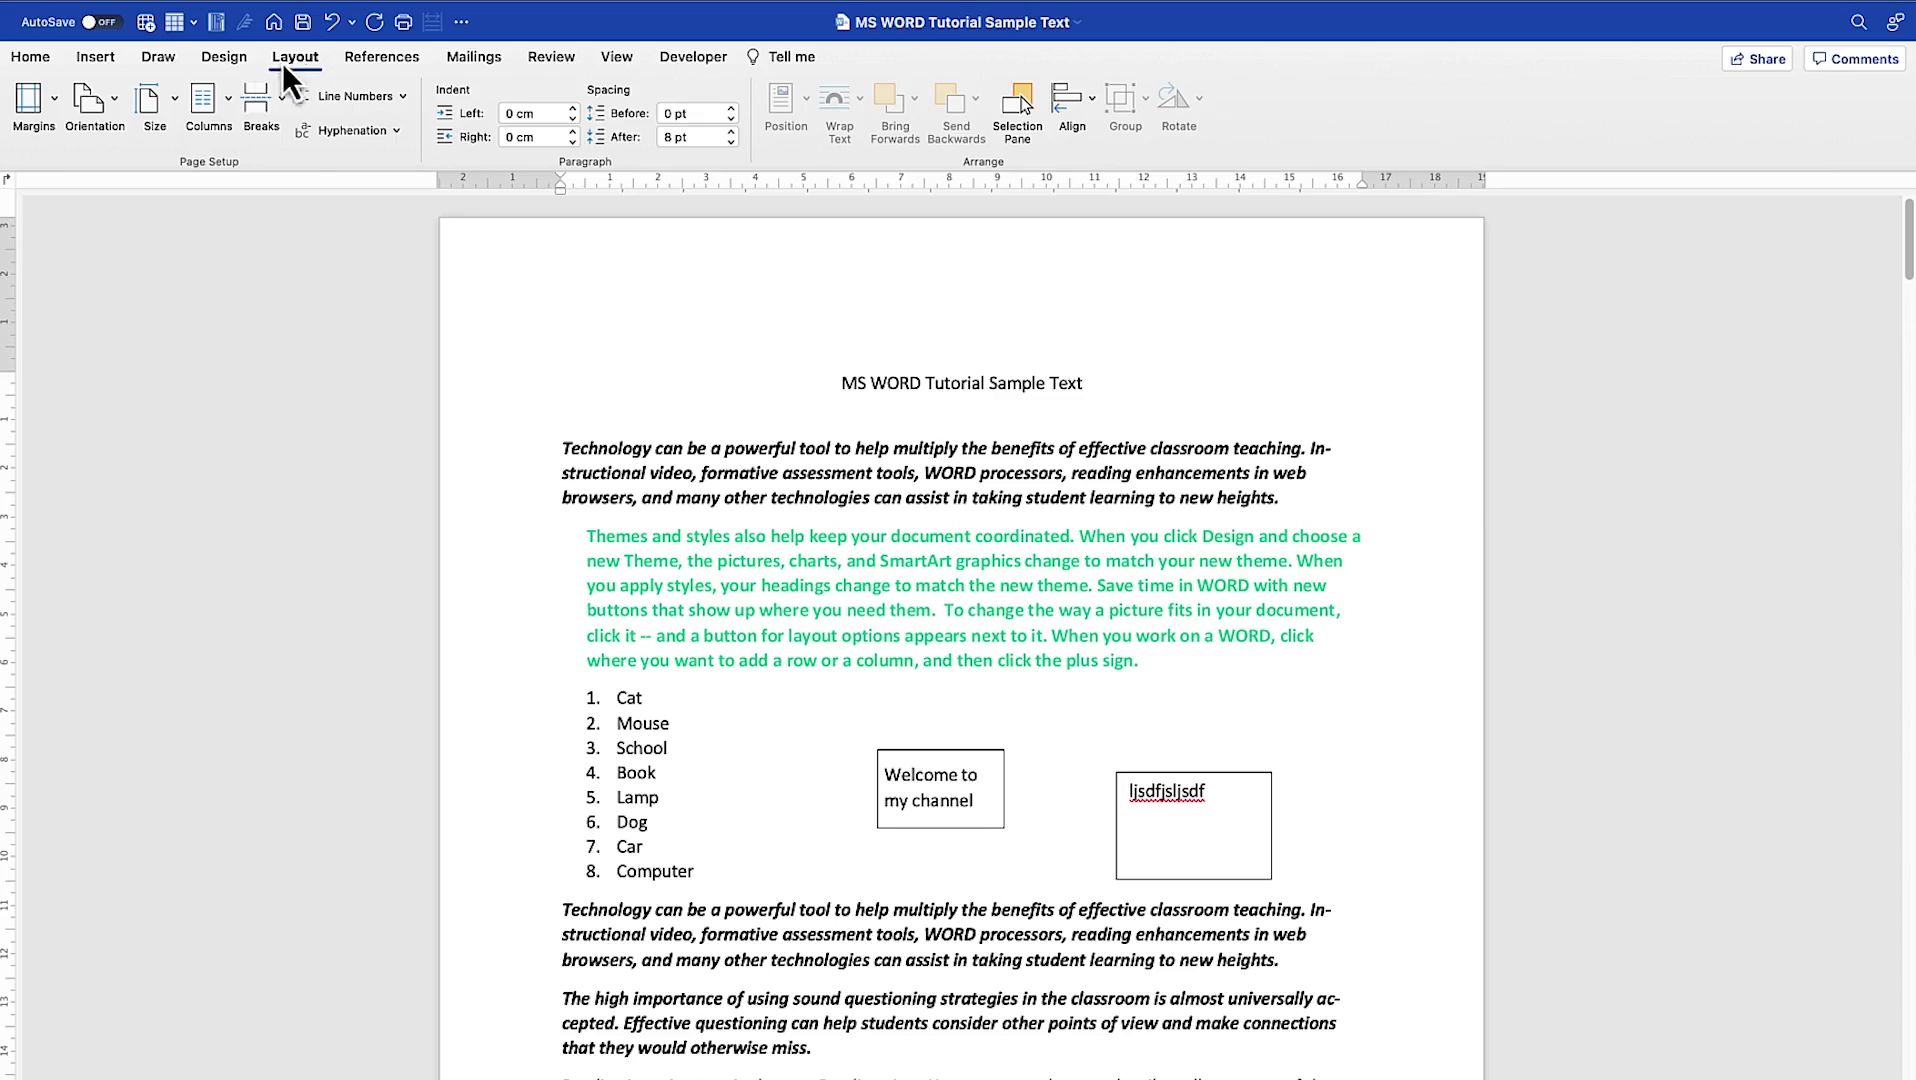